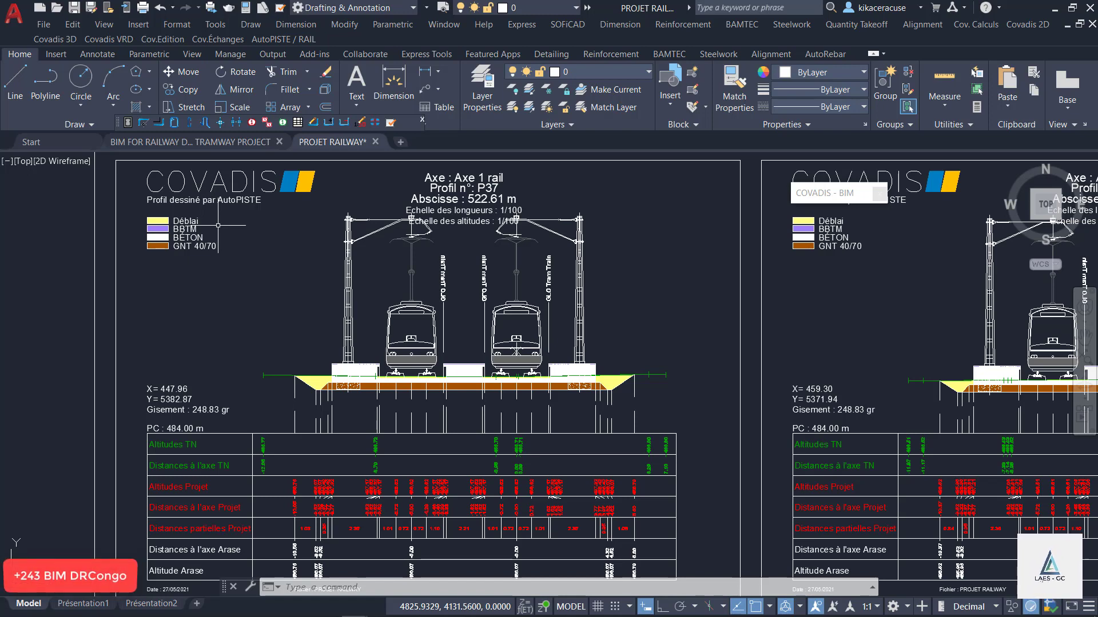
Examine the tramway cross-section sheets of Axe 1 rail around profiles P37 and P28.
{"action": "scroll", "coordinate": [329, 223], "scroll_direction": "up", "scroll_amount": 2}
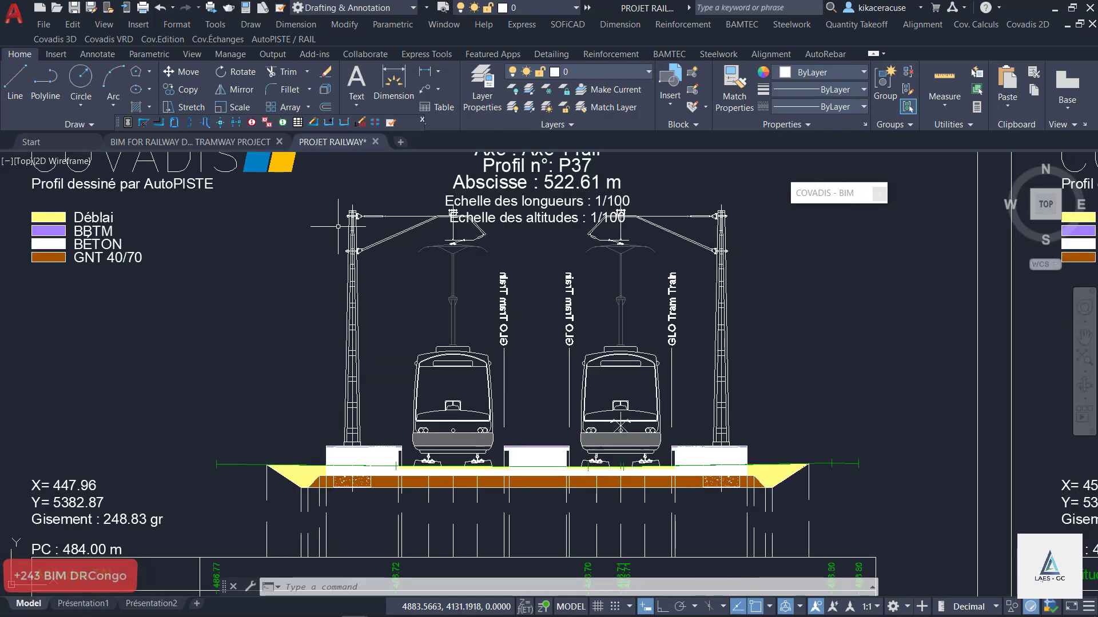
{"action": "scroll", "coordinate": [338, 226], "scroll_direction": "down", "scroll_amount": 9}
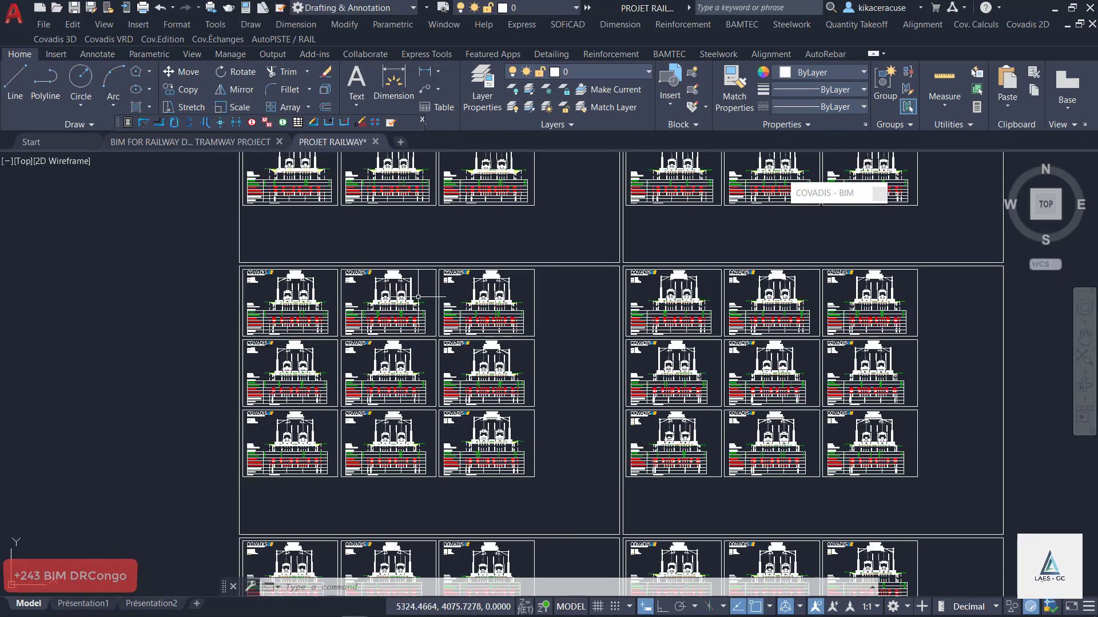
{"action": "scroll", "coordinate": [418, 297], "scroll_direction": "up", "scroll_amount": 8}
{"action": "scroll", "coordinate": [968, 342], "scroll_direction": "down", "scroll_amount": 5}
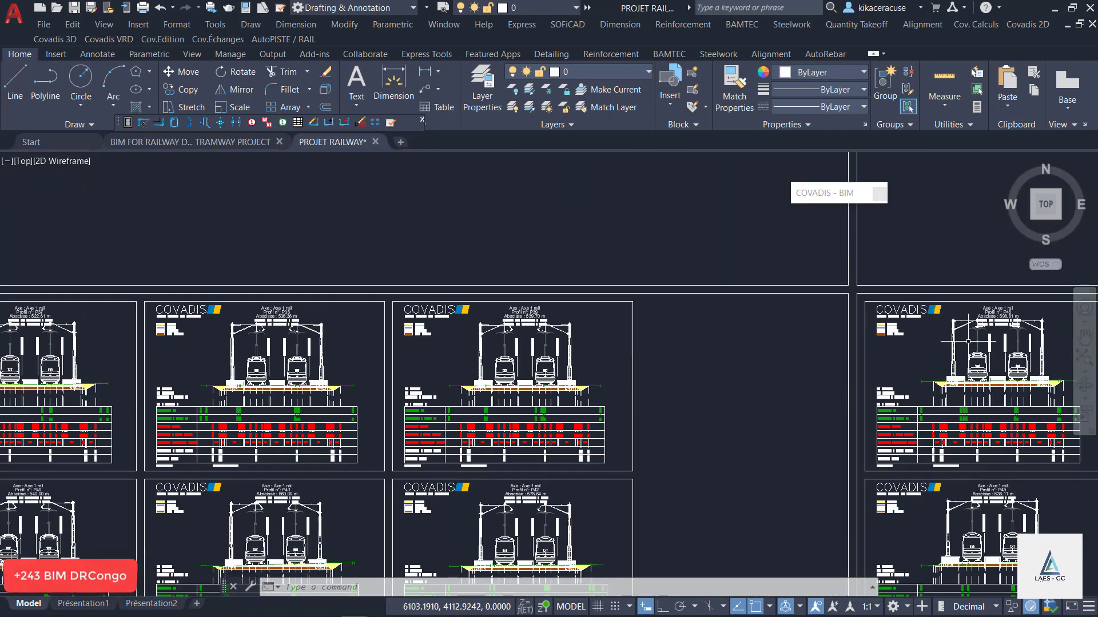
{"action": "scroll", "coordinate": [968, 341], "scroll_direction": "up", "scroll_amount": 5}
{"action": "scroll", "coordinate": [845, 355], "scroll_direction": "down", "scroll_amount": 8}
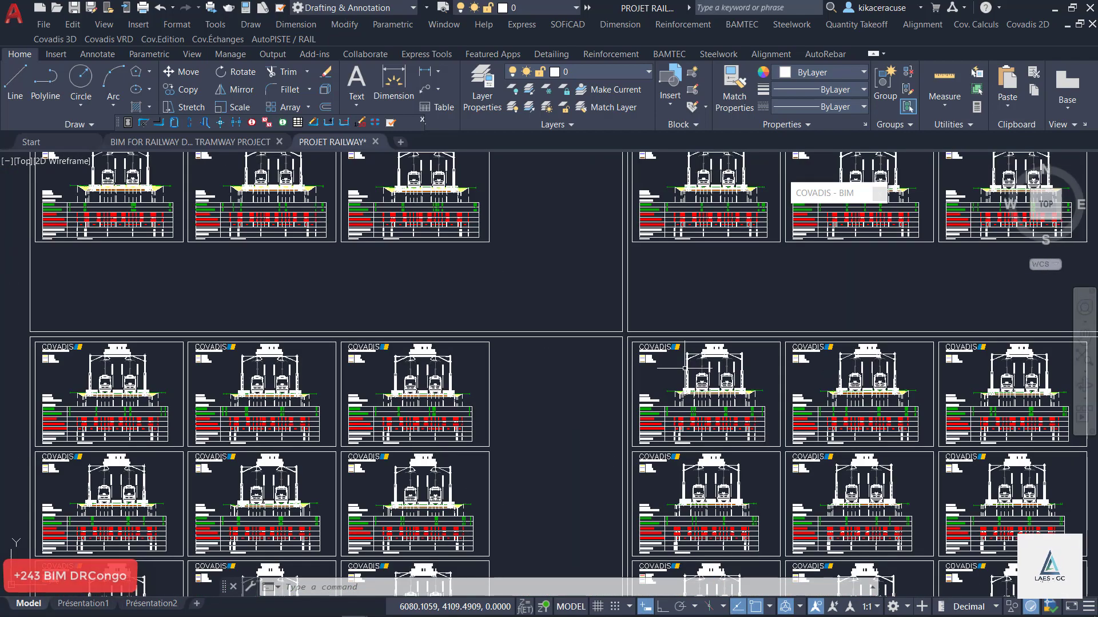
{"action": "scroll", "coordinate": [685, 368], "scroll_direction": "down", "scroll_amount": 4}
{"action": "scroll", "coordinate": [680, 210], "scroll_direction": "up", "scroll_amount": 8}
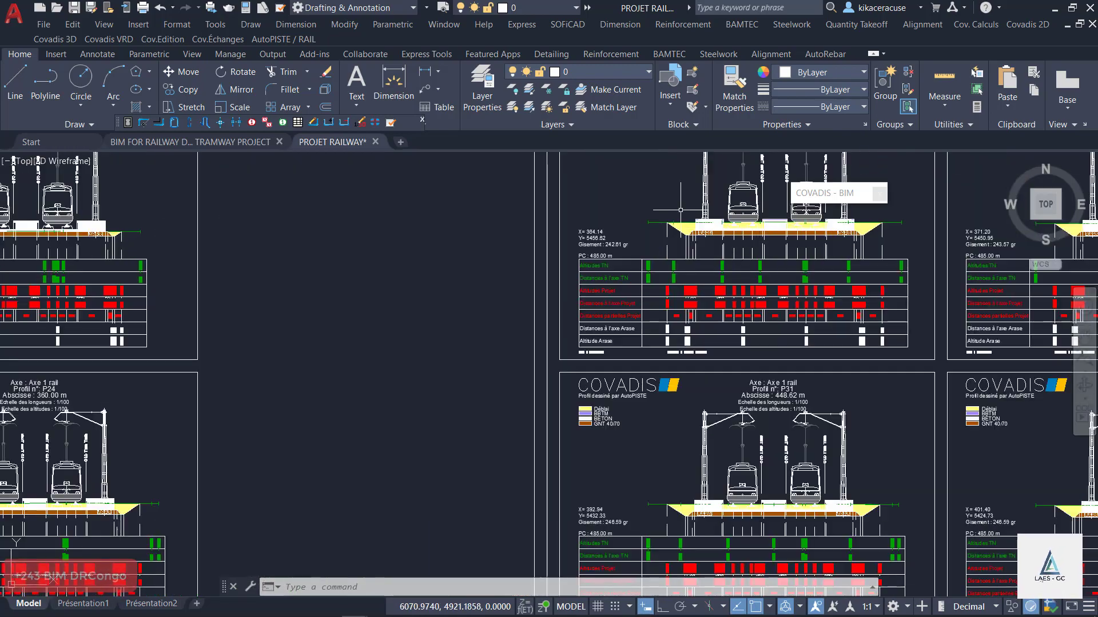
{"action": "scroll", "coordinate": [639, 434], "scroll_direction": "down", "scroll_amount": 5}
{"action": "scroll", "coordinate": [800, 262], "scroll_direction": "up", "scroll_amount": 8}
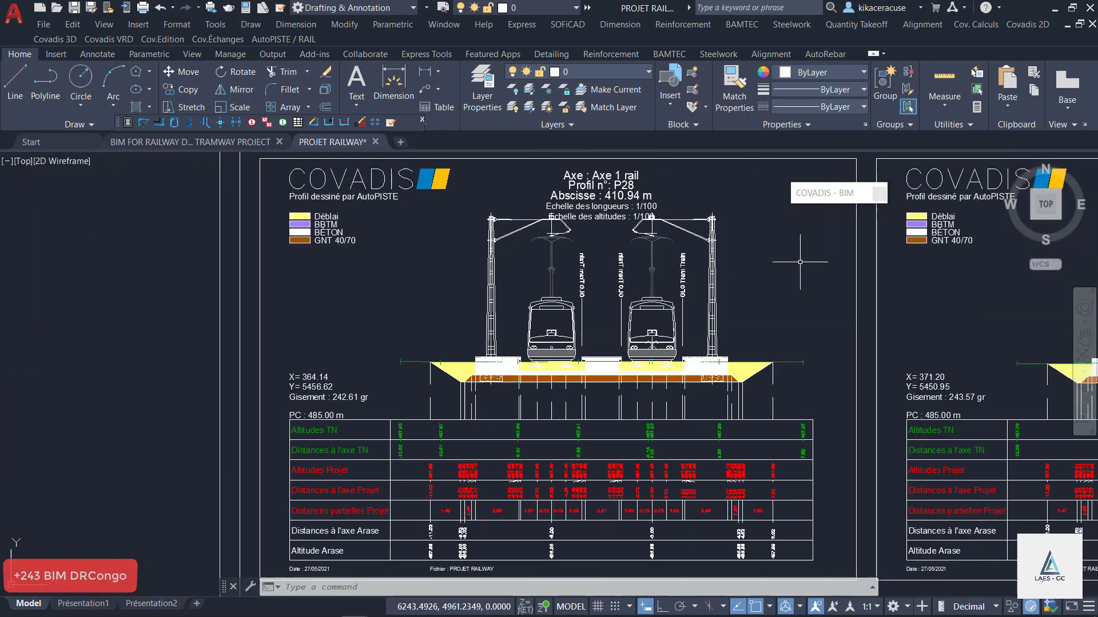
{"action": "scroll", "coordinate": [901, 319], "scroll_direction": "down", "scroll_amount": 5}
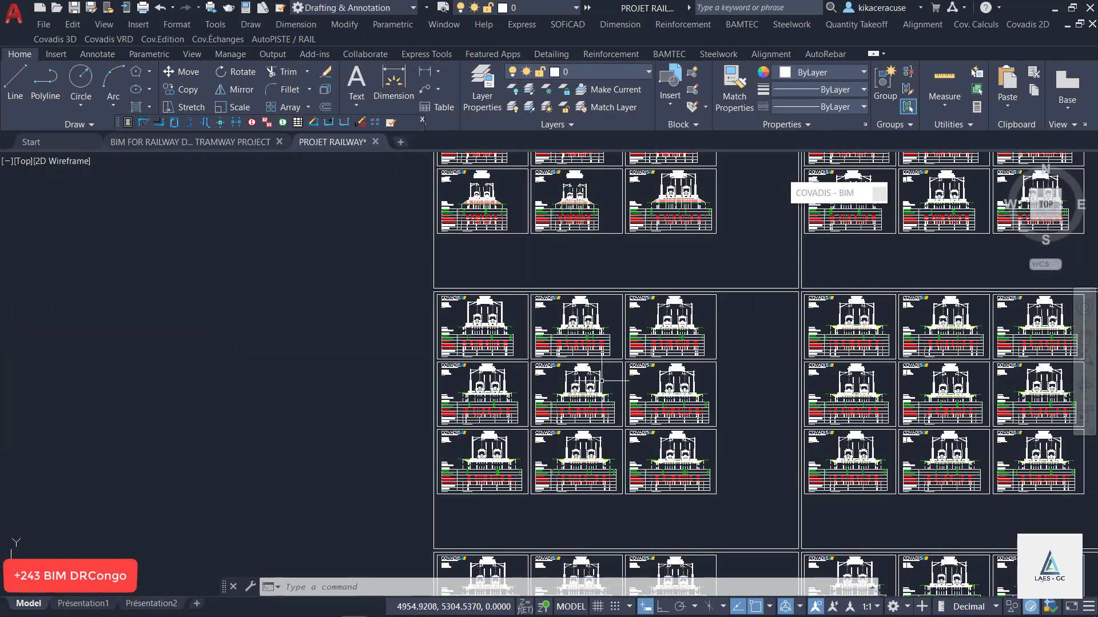
Examine the first tramway cross-section at abscissa 0.00 m and the longitudinal profile of the rail axis.
{"action": "scroll", "coordinate": [601, 380], "scroll_direction": "down", "scroll_amount": 5}
{"action": "scroll", "coordinate": [614, 356], "scroll_direction": "up", "scroll_amount": 8}
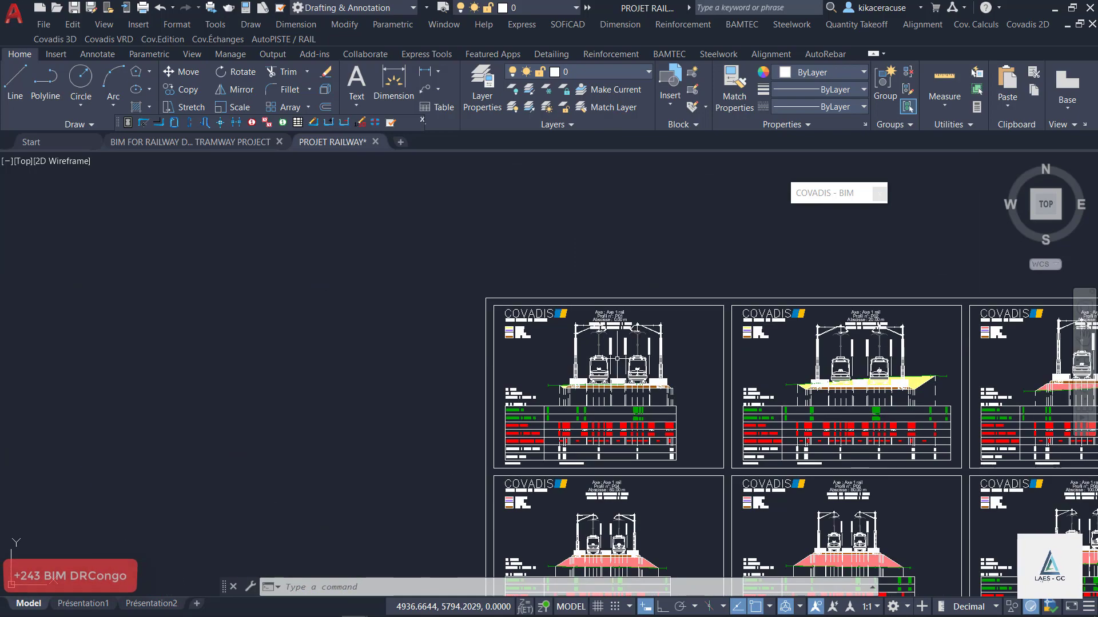
{"action": "scroll", "coordinate": [613, 374], "scroll_direction": "up", "scroll_amount": 6}
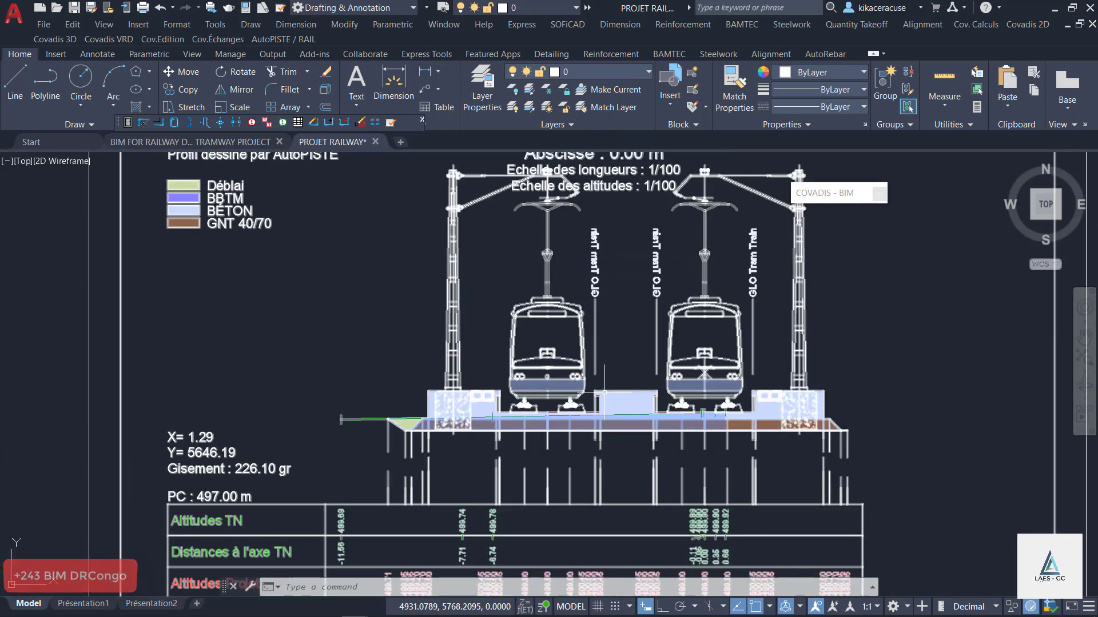
{"action": "mouse_move", "coordinate": [604, 392]}
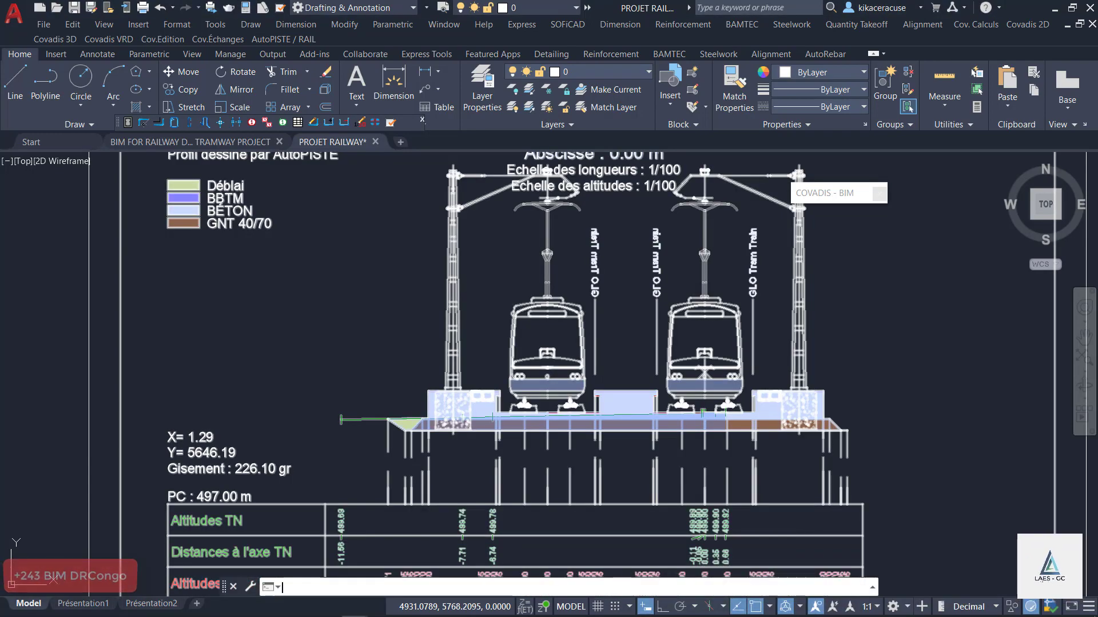
{"action": "scroll", "coordinate": [653, 391], "scroll_direction": "down", "scroll_amount": 4}
{"action": "scroll", "coordinate": [651, 387], "scroll_direction": "up", "scroll_amount": 4}
{"action": "scroll", "coordinate": [633, 415], "scroll_direction": "down", "scroll_amount": 6}
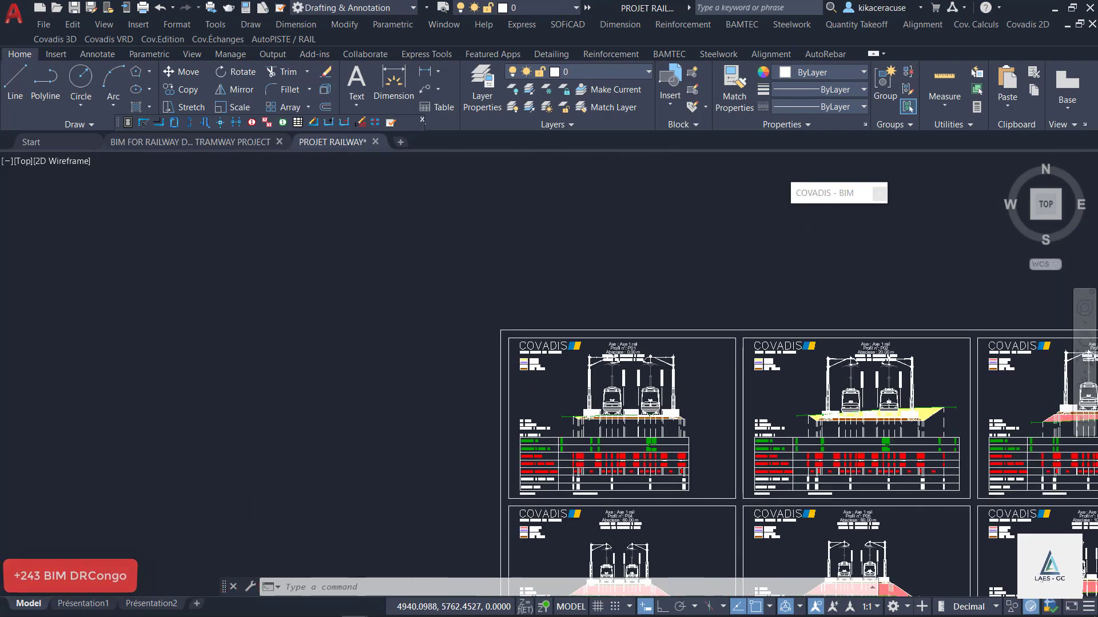
{"action": "scroll", "coordinate": [633, 415], "scroll_direction": "down", "scroll_amount": 5}
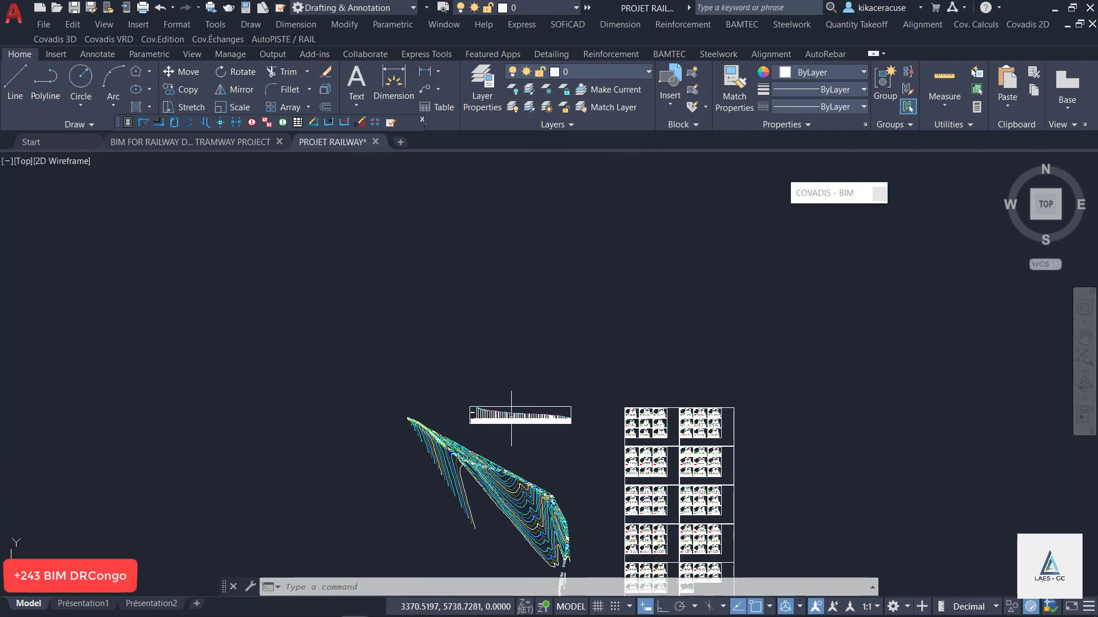
{"action": "scroll", "coordinate": [511, 416], "scroll_direction": "up", "scroll_amount": 8}
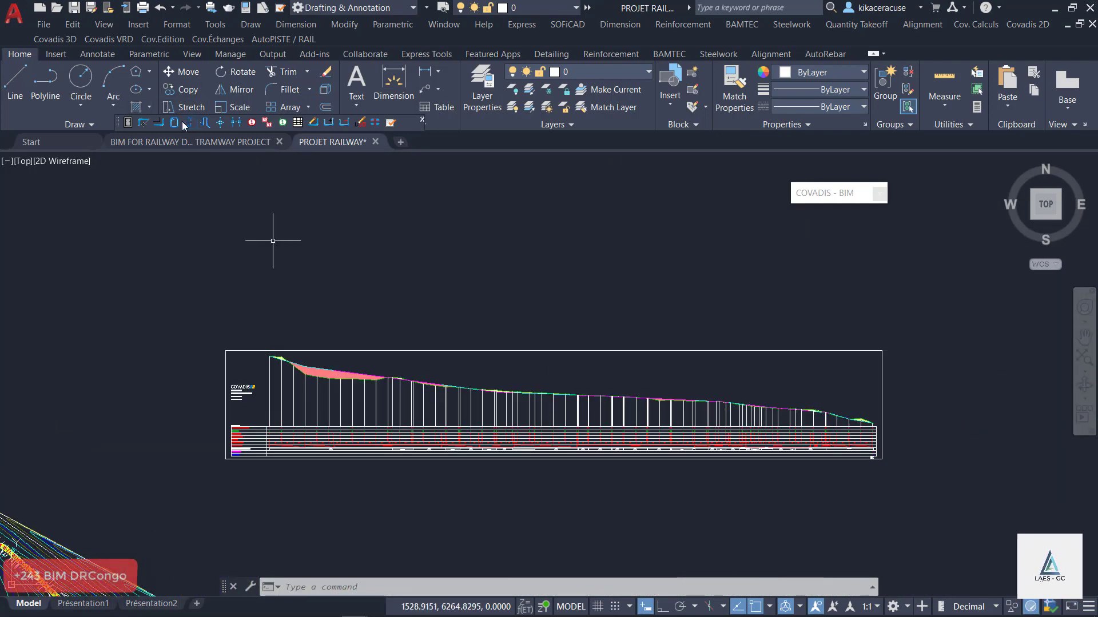
Switch to the BIM for Railway tramway project drawing and inspect the topographic points at the start of the corridor.
{"action": "left_click", "coordinate": [218, 142]}
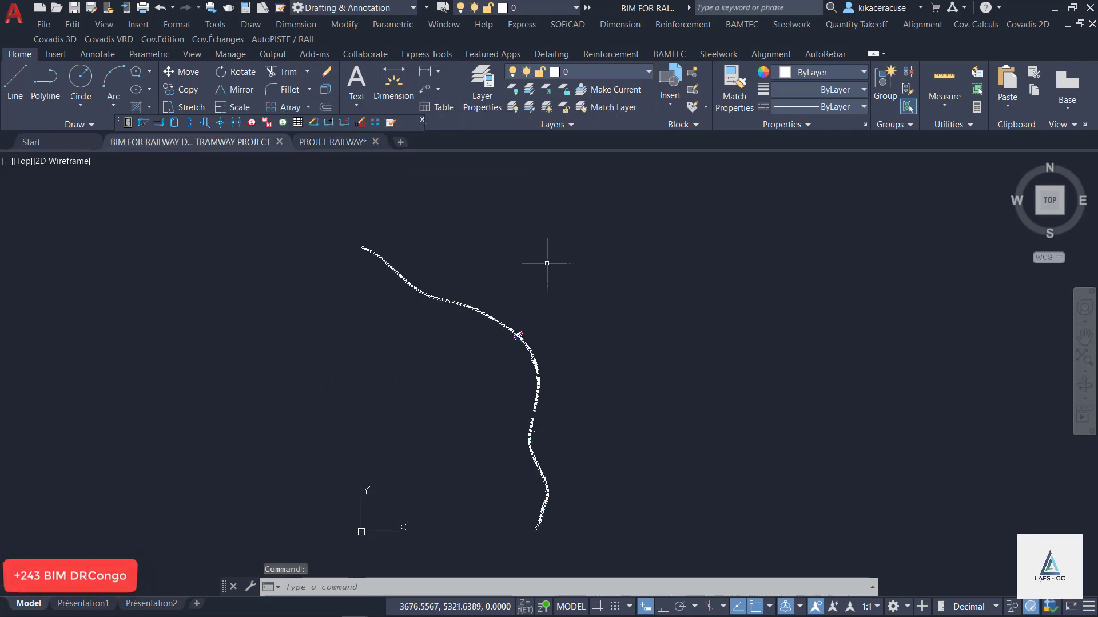
{"action": "scroll", "coordinate": [541, 319], "scroll_direction": "up", "scroll_amount": 5}
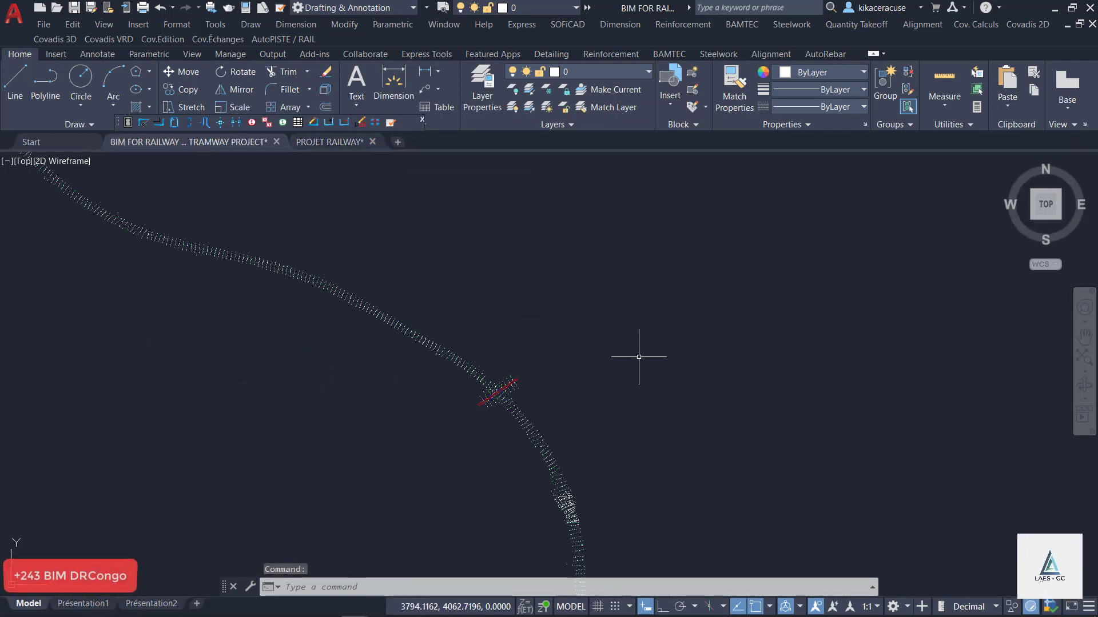
{"action": "scroll", "coordinate": [423, 340], "scroll_direction": "down", "scroll_amount": 5}
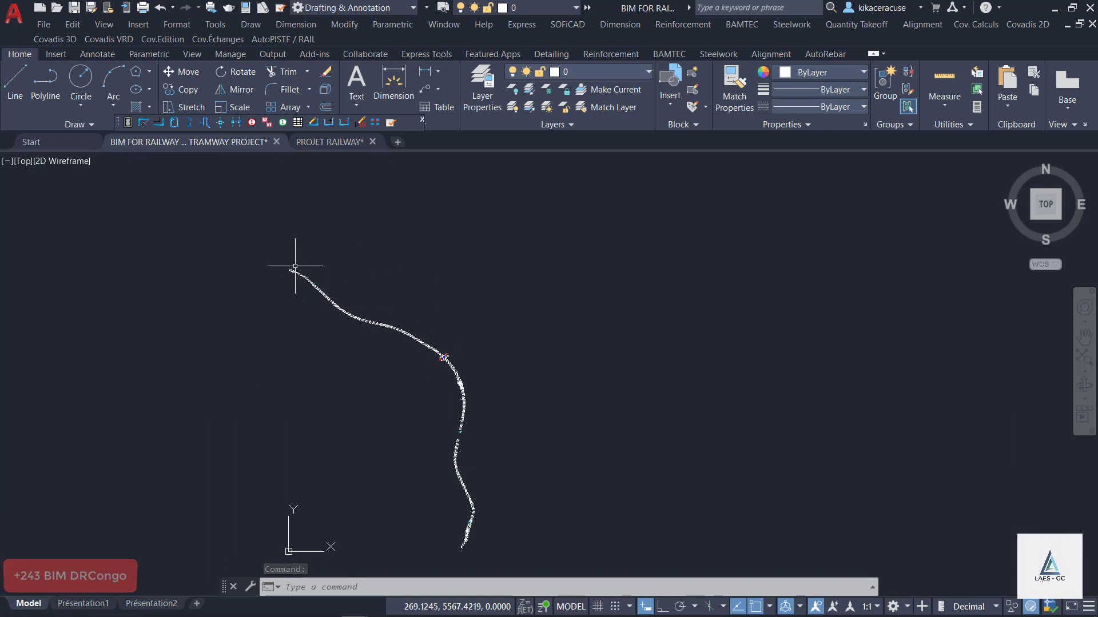
{"action": "scroll", "coordinate": [295, 266], "scroll_direction": "up", "scroll_amount": 8}
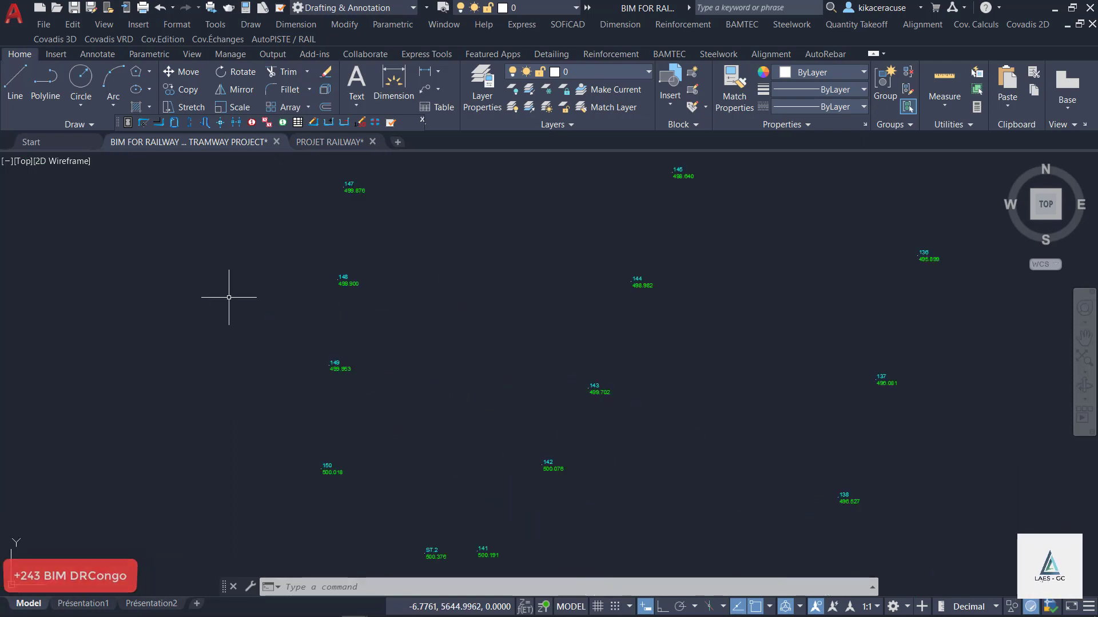
{"action": "scroll", "coordinate": [290, 291], "scroll_direction": "down", "scroll_amount": 5}
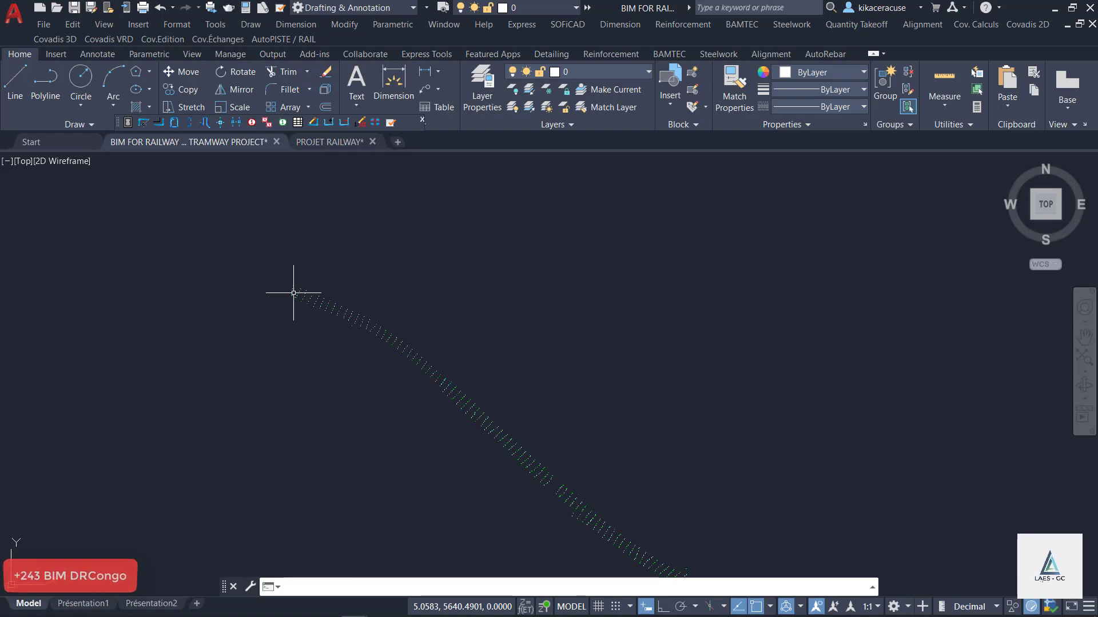
{"action": "left_click", "coordinate": [293, 292]}
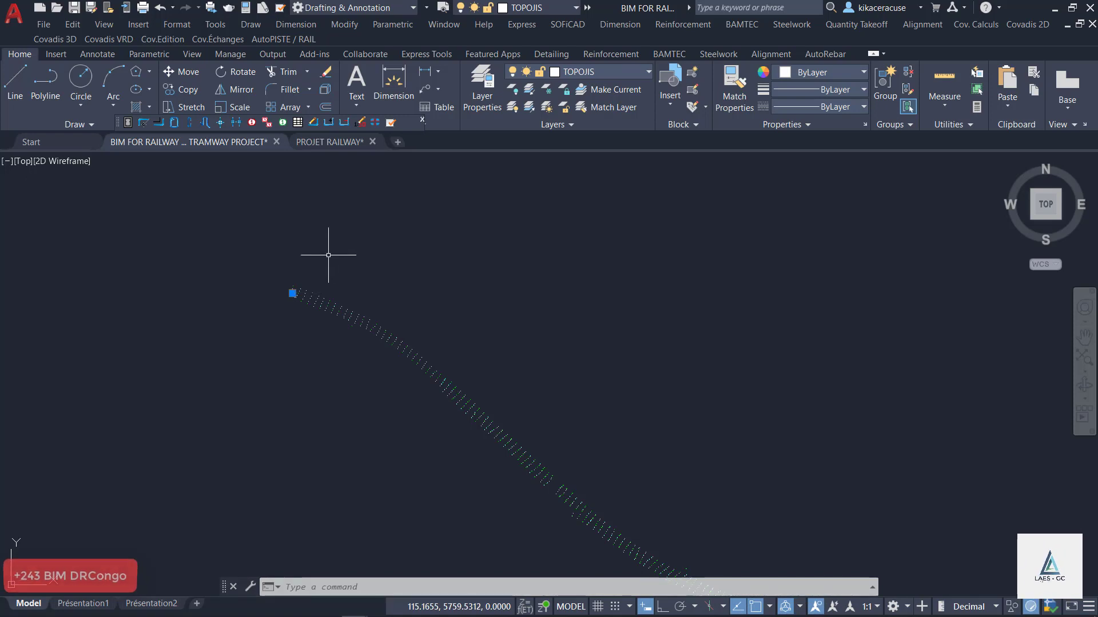
{"action": "scroll", "coordinate": [293, 283], "scroll_direction": "up", "scroll_amount": 4}
{"action": "scroll", "coordinate": [256, 293], "scroll_direction": "down", "scroll_amount": 3}
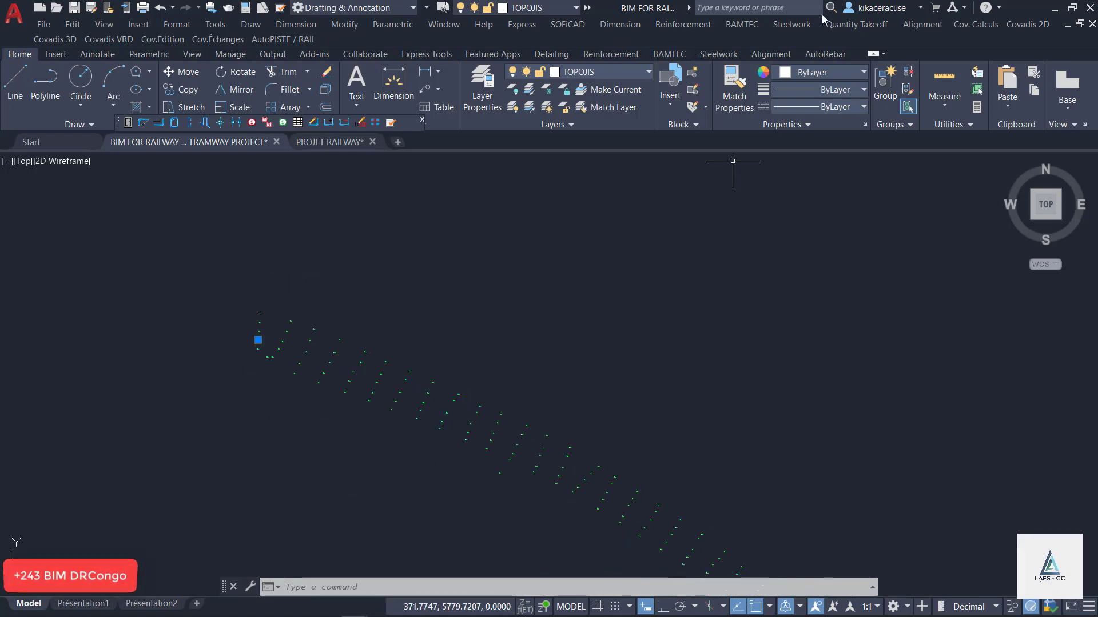
View the COVADIS settings for loading a topographic point file (Chargement de semis) and close them without loading anything.
{"action": "left_click", "coordinate": [1026, 25]}
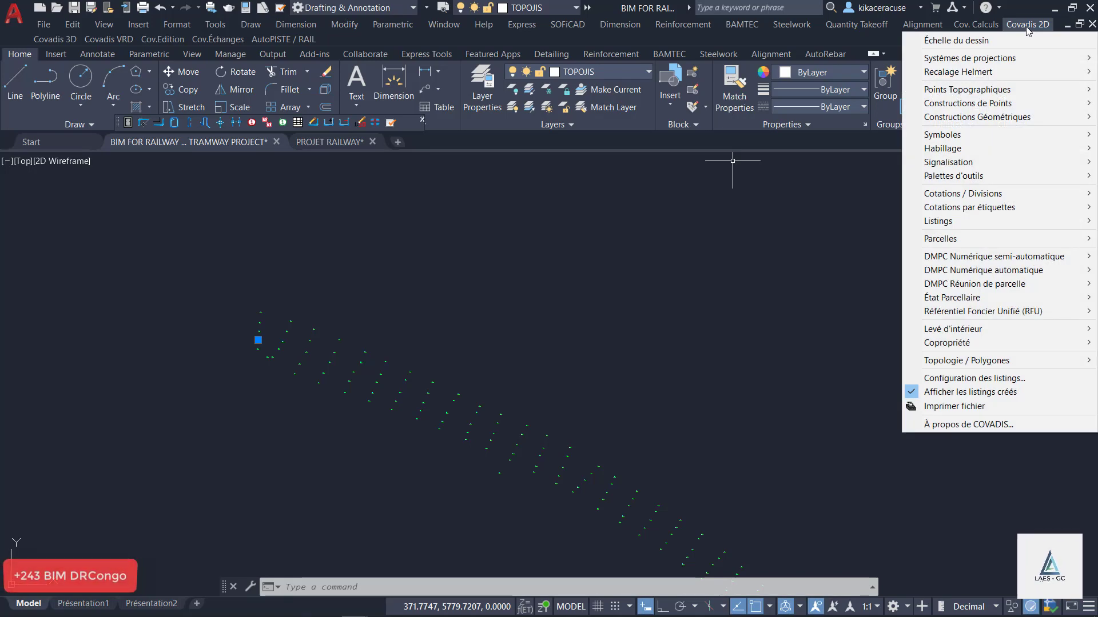
{"action": "mouse_move", "coordinate": [1026, 92]}
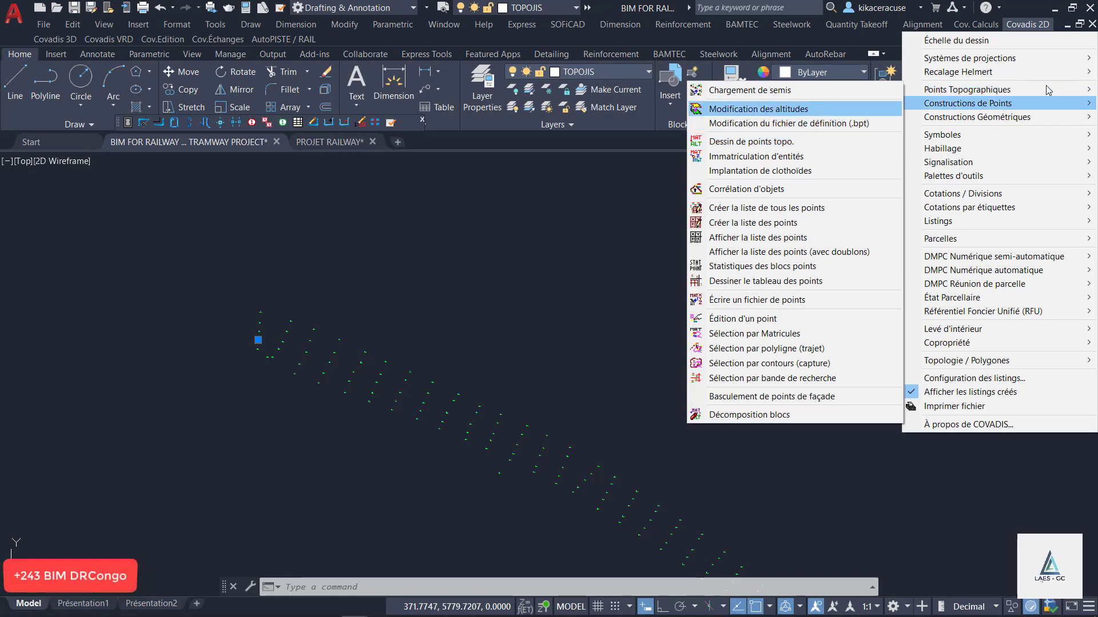
{"action": "left_click", "coordinate": [748, 90]}
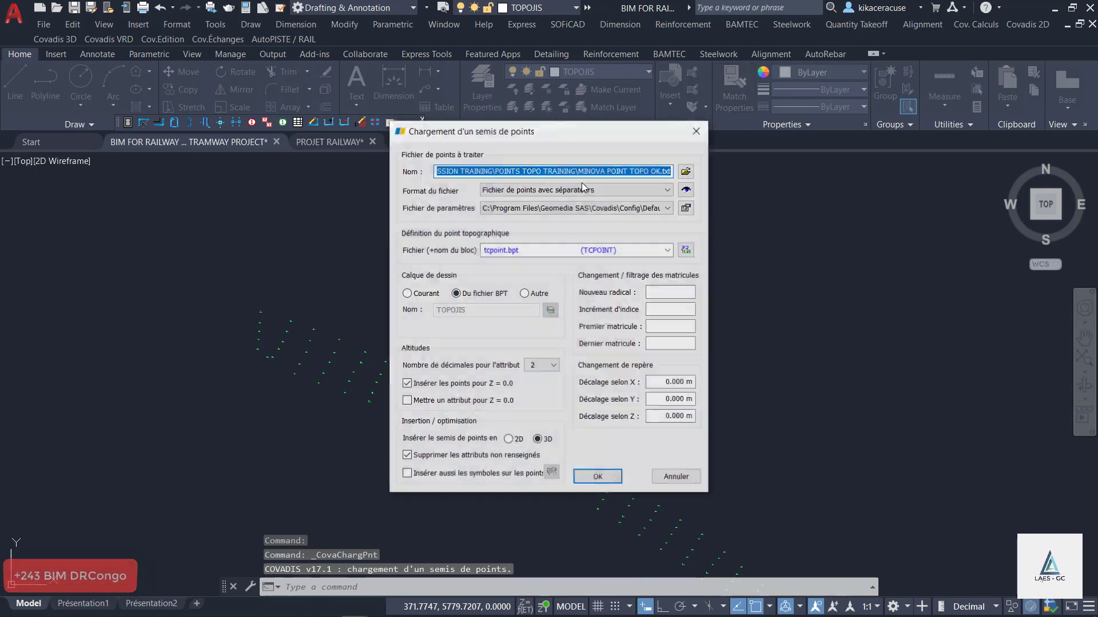
{"action": "left_click", "coordinate": [704, 133]}
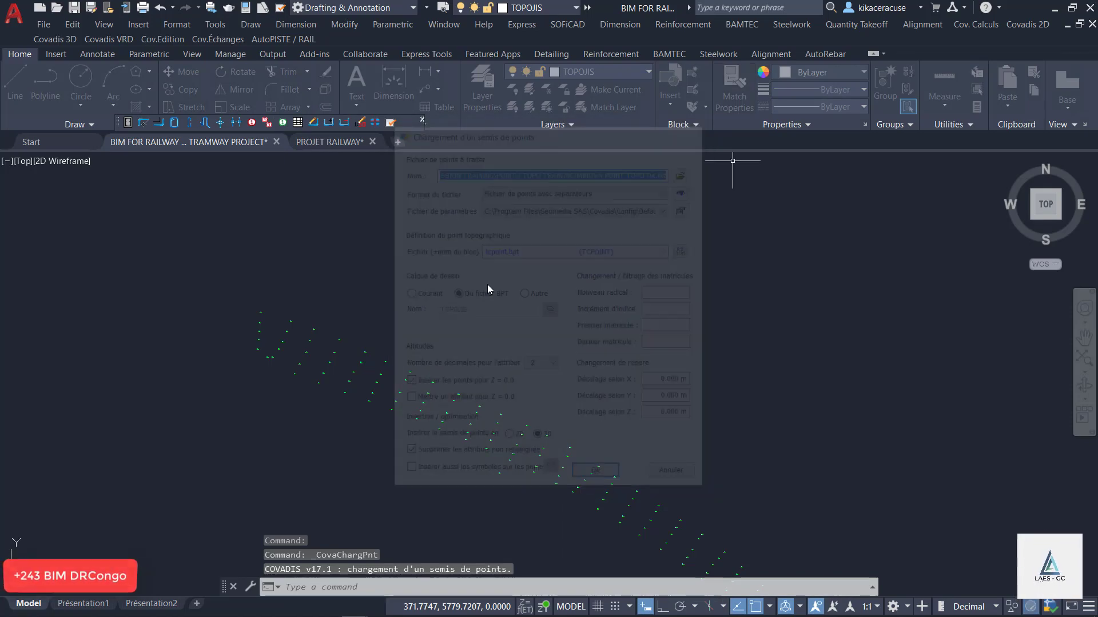
{"action": "scroll", "coordinate": [261, 398], "scroll_direction": "up", "scroll_amount": 6}
{"action": "scroll", "coordinate": [263, 310], "scroll_direction": "down", "scroll_amount": 8}
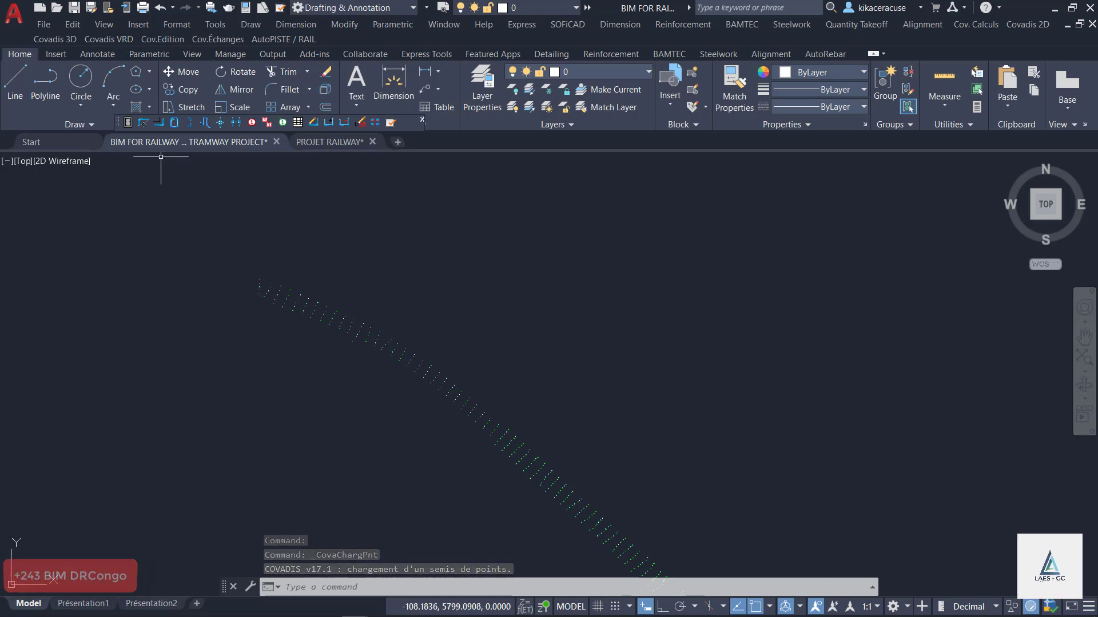
Create the associative terrain model TN (Terrain Naturel) from the current drawing's points on layer TN_MNT, keeping the first double point, with 1.000 m contour spacing.
{"action": "left_click", "coordinate": [55, 39]}
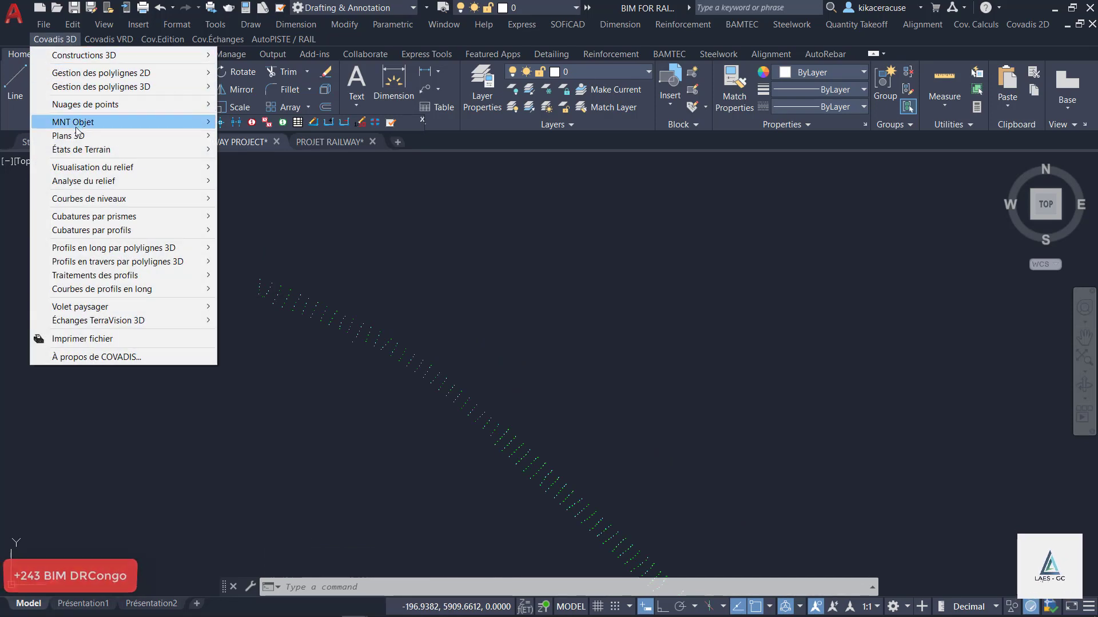
{"action": "mouse_move", "coordinate": [79, 127]}
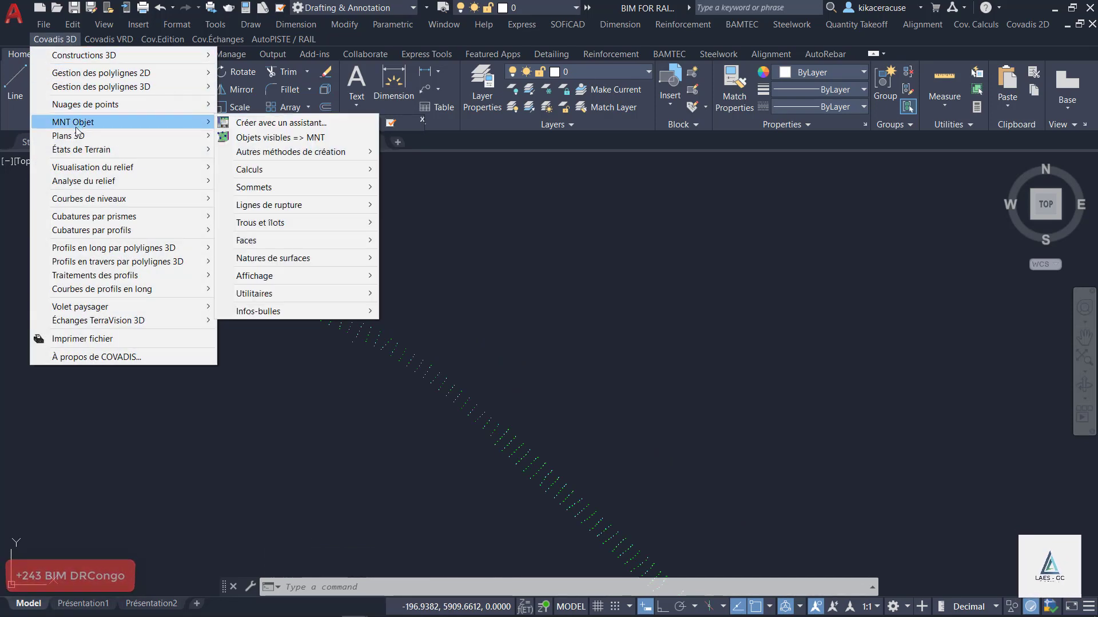
{"action": "left_click", "coordinate": [283, 123]}
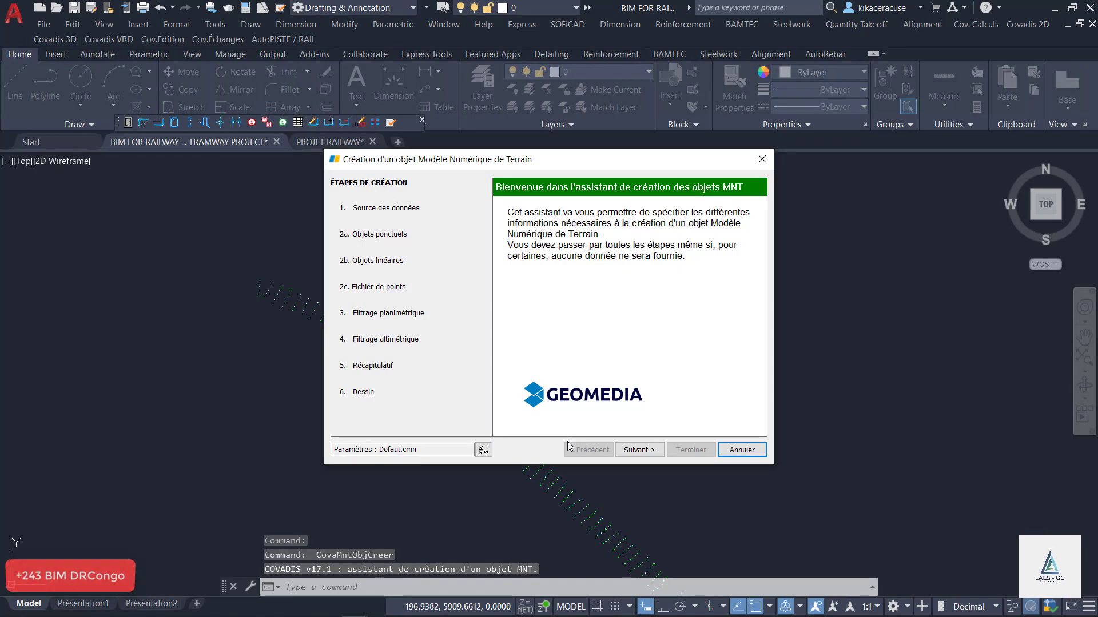
{"action": "left_click", "coordinate": [631, 450]}
{"action": "left_click", "coordinate": [631, 450]}
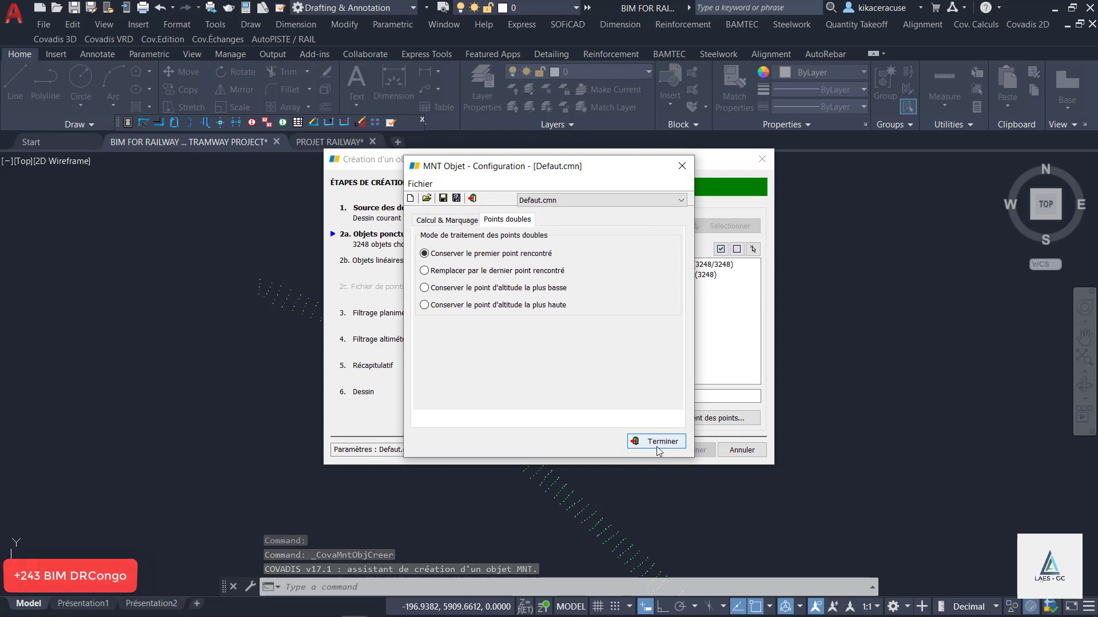
{"action": "left_click", "coordinate": [656, 443]}
{"action": "left_click", "coordinate": [638, 450]}
{"action": "left_click", "coordinate": [641, 450]}
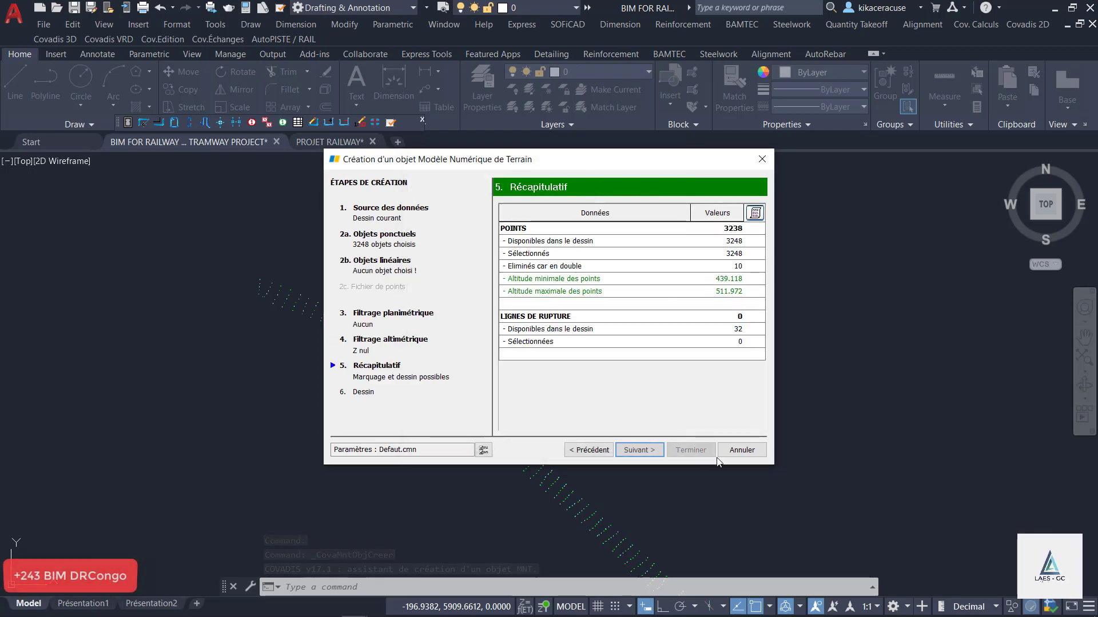
{"action": "left_click", "coordinate": [640, 450]}
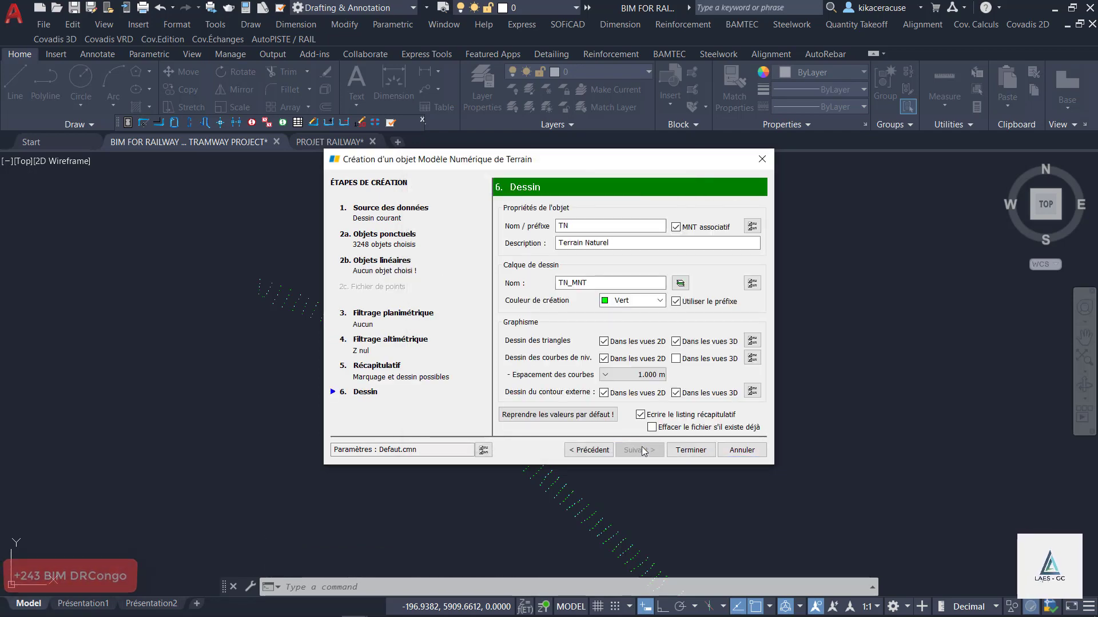
{"action": "left_click", "coordinate": [691, 450]}
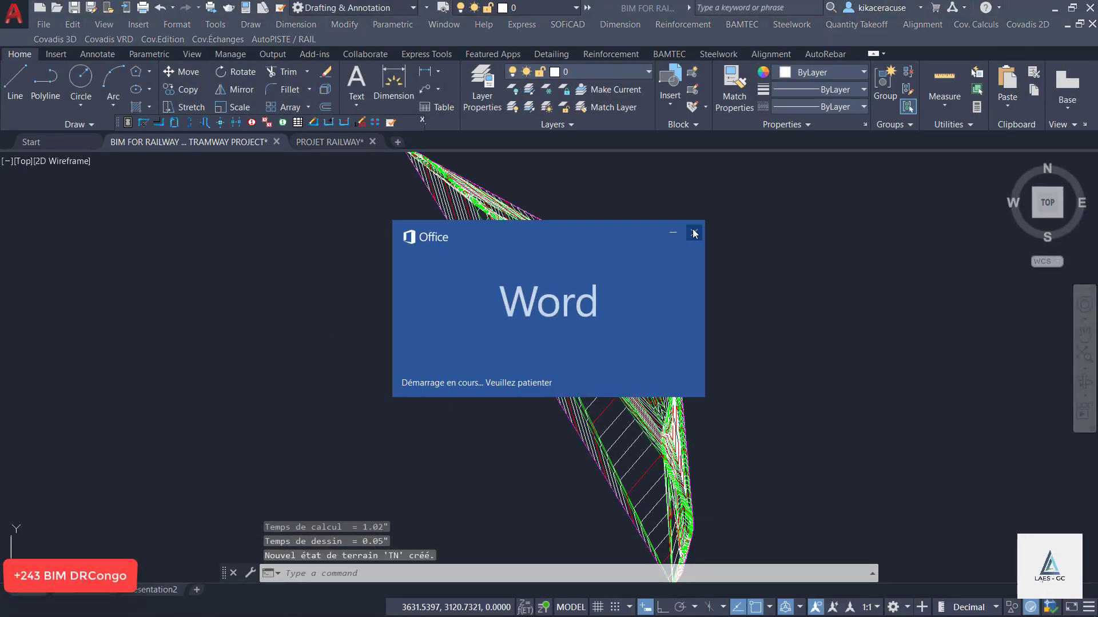
Freeze the terrain model layer TN_MNT.
{"action": "scroll", "coordinate": [568, 183], "scroll_direction": "up", "scroll_amount": 4}
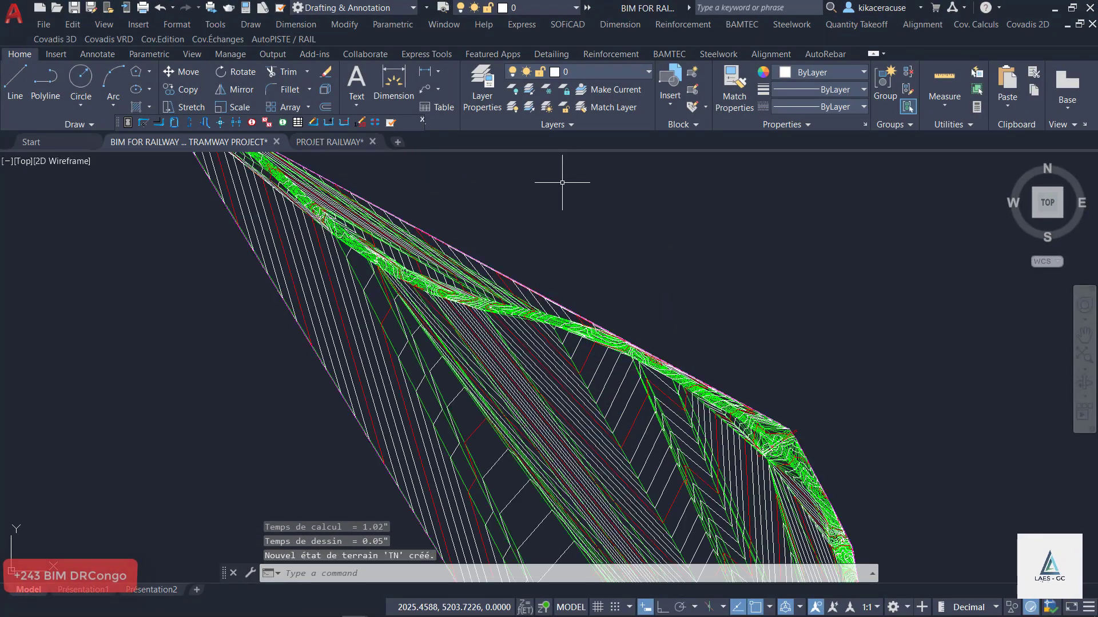
{"action": "left_click", "coordinate": [572, 71]}
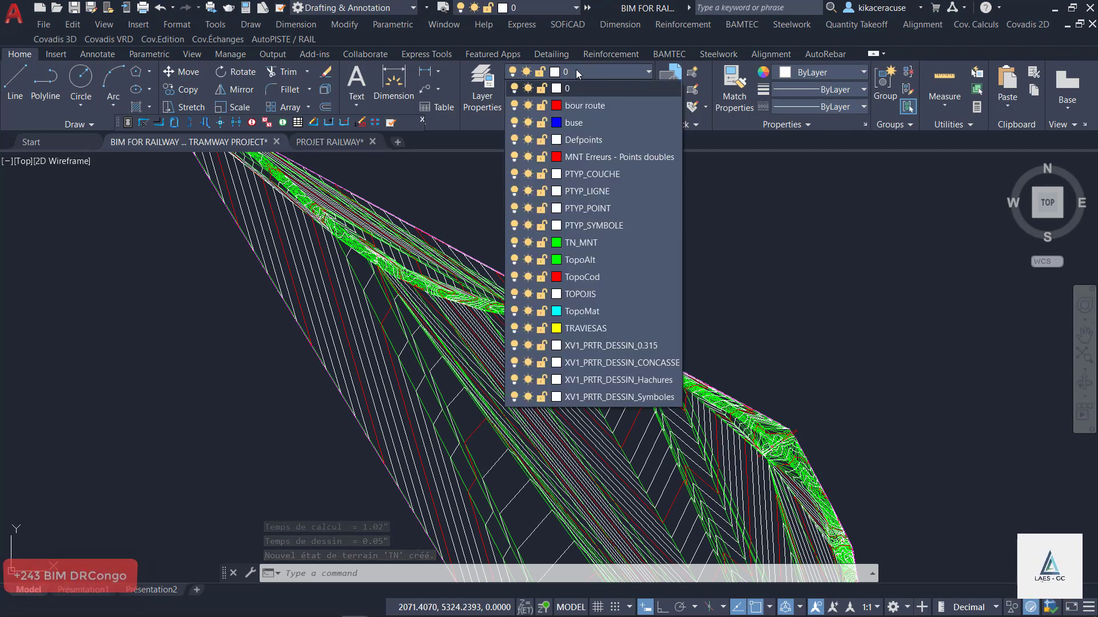
{"action": "left_click", "coordinate": [527, 245]}
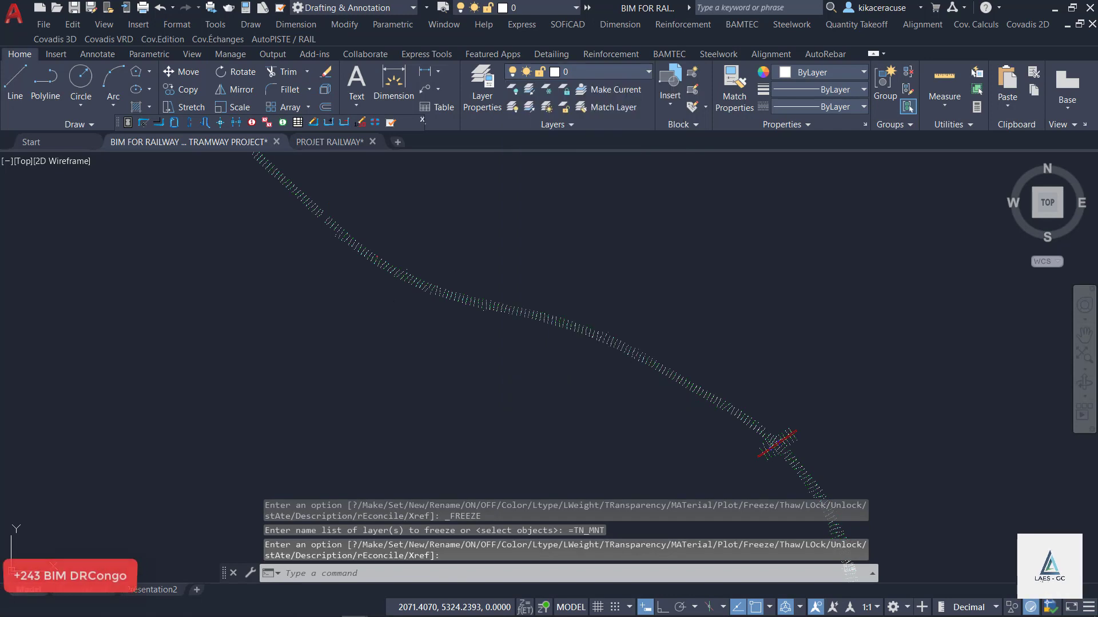
{"action": "scroll", "coordinate": [311, 256], "scroll_direction": "up", "scroll_amount": 8}
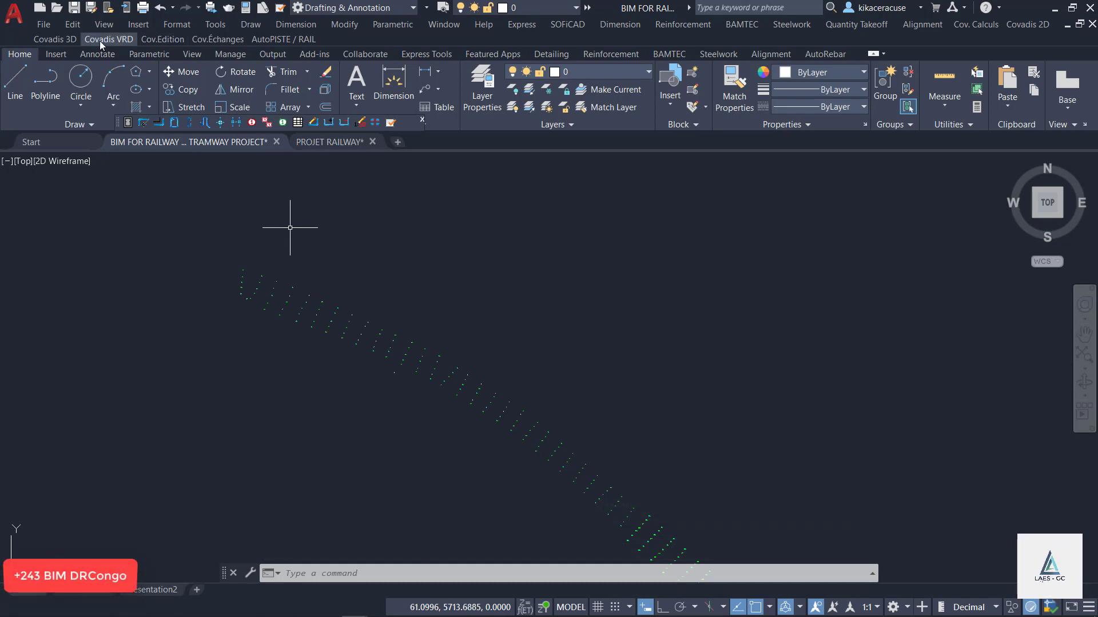
{"action": "left_click", "coordinate": [557, 71]}
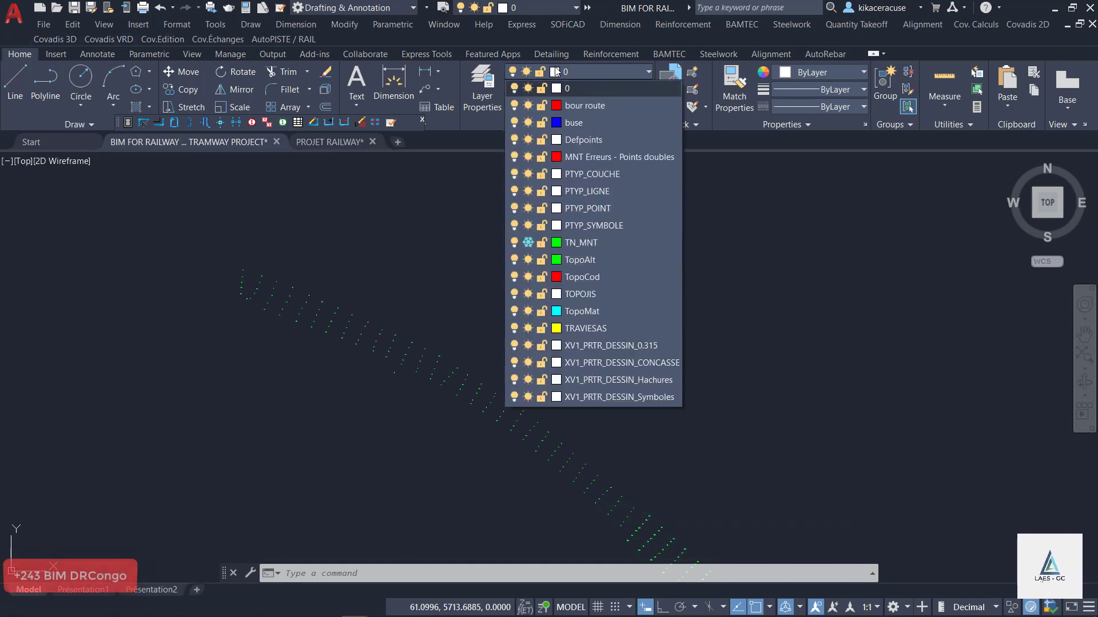
{"action": "left_click", "coordinate": [522, 247]}
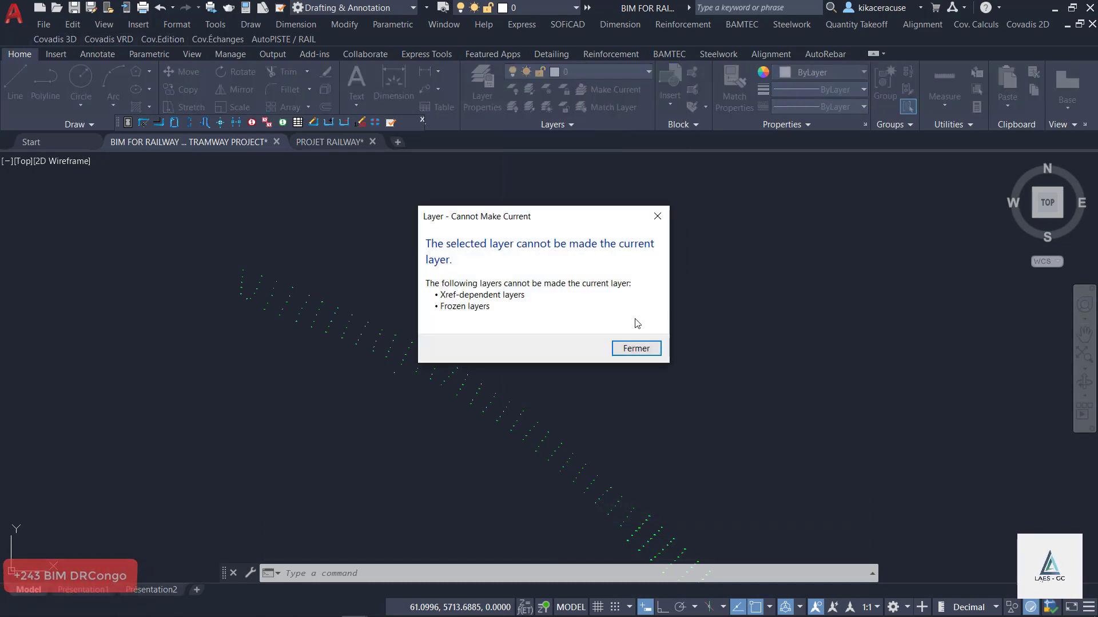
{"action": "left_click", "coordinate": [657, 216]}
{"action": "left_click", "coordinate": [655, 218]}
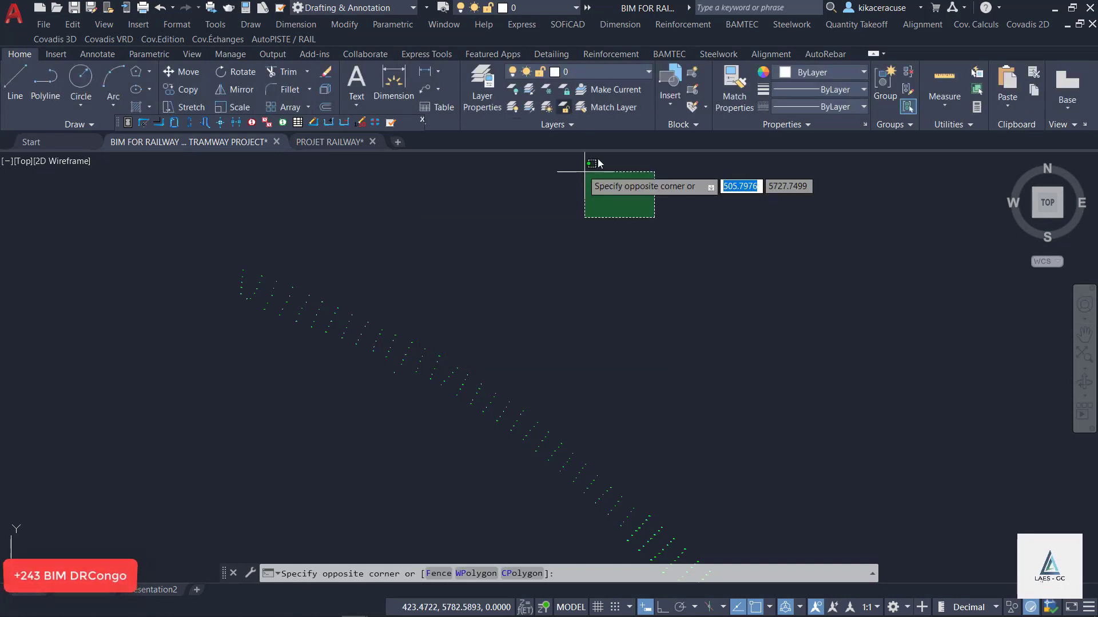
{"action": "left_click", "coordinate": [547, 72]}
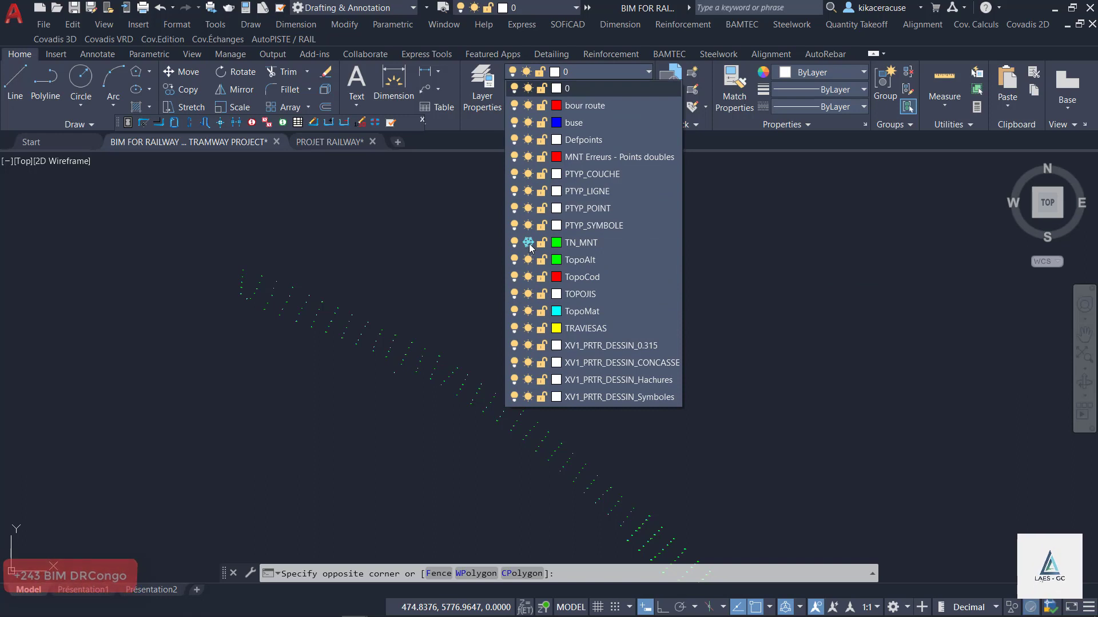
{"action": "left_click", "coordinate": [529, 244]}
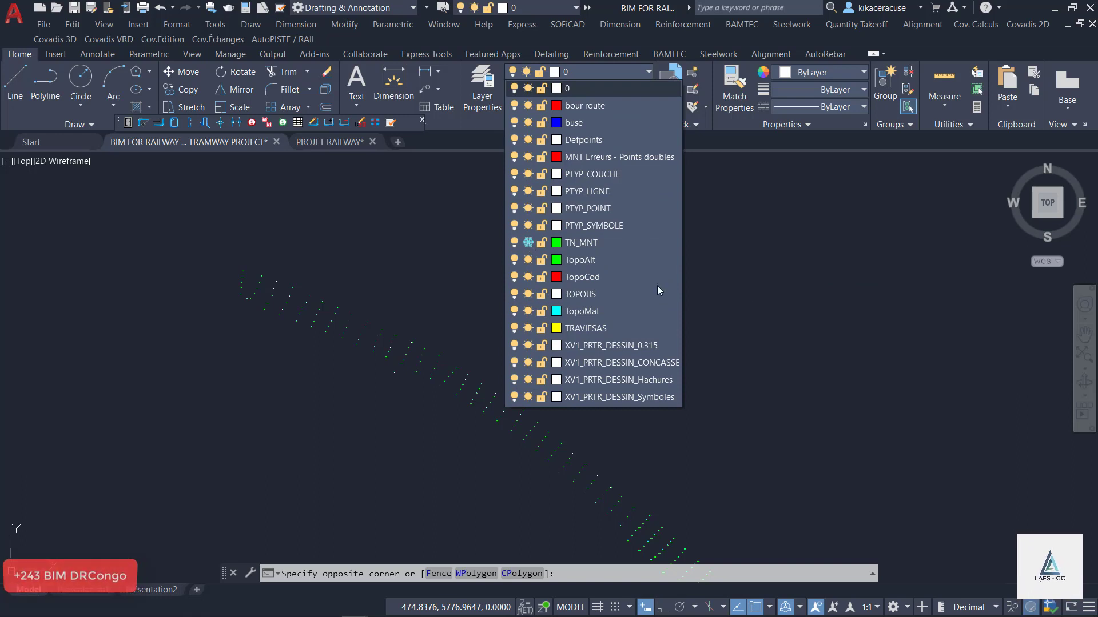
{"action": "left_click", "coordinate": [669, 301]}
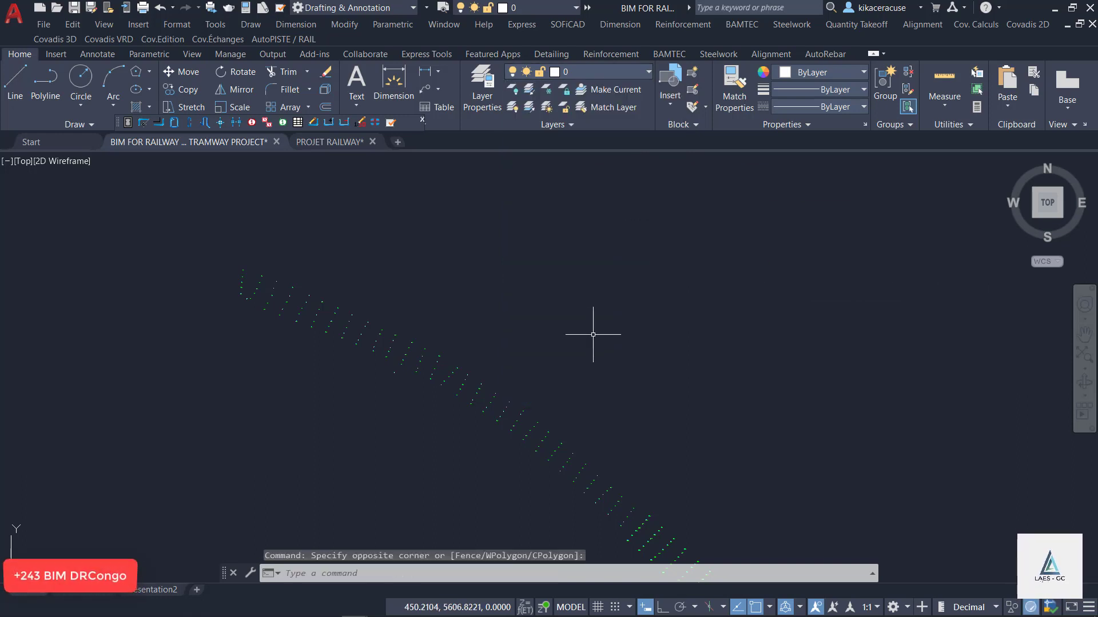
Thaw the terrain model layer TN_MNT.
{"action": "left_click", "coordinate": [593, 71]}
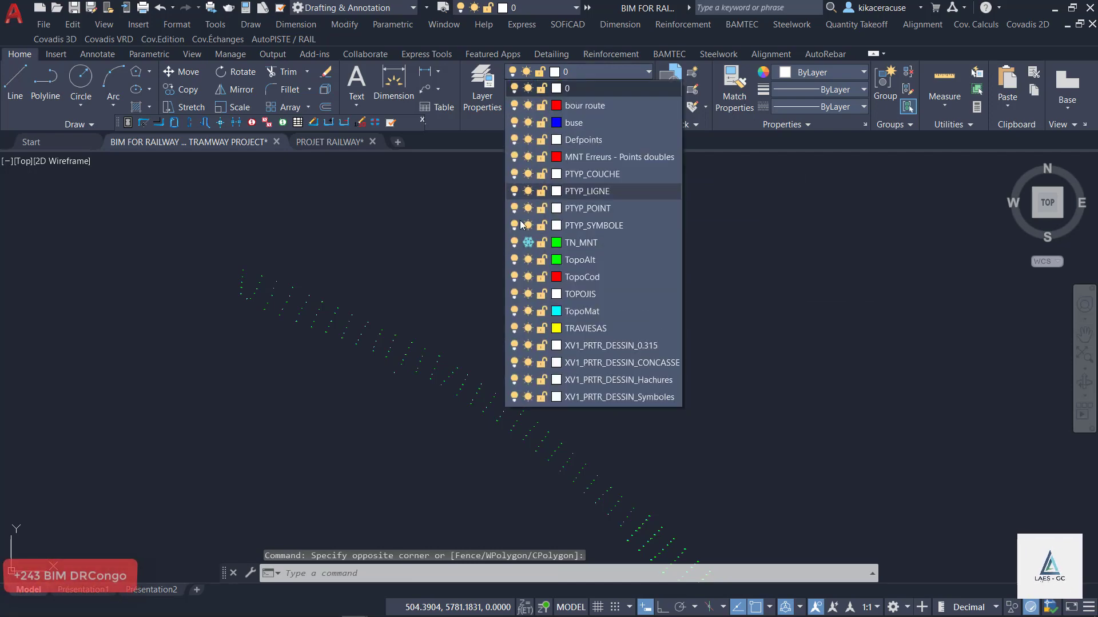
{"action": "left_click", "coordinate": [527, 244]}
{"action": "left_click", "coordinate": [528, 244]}
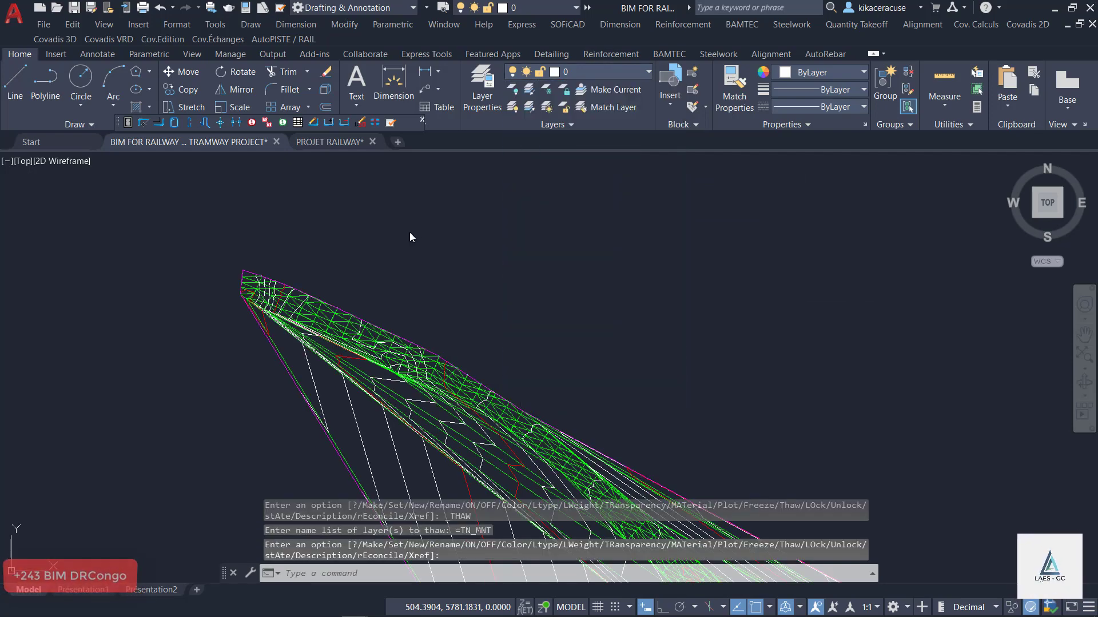
Generate contour lines for terrain model TN from its outline, using intervals of 1, 2, 2.5, 5 and 10 m and smoothed polylines.
{"action": "left_click", "coordinate": [62, 41]}
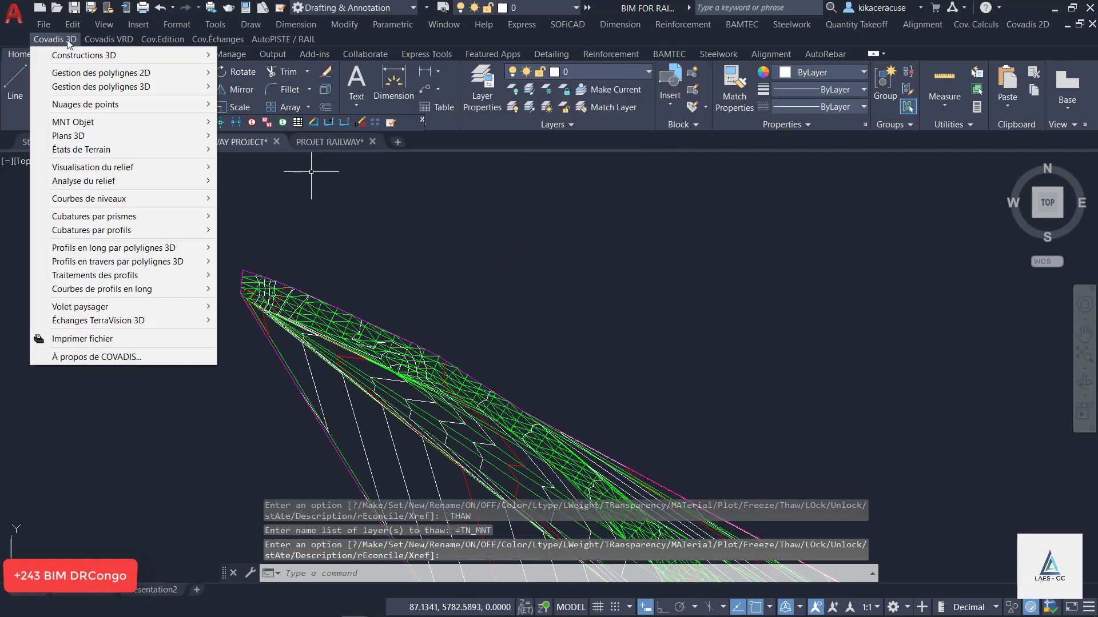
{"action": "mouse_move", "coordinate": [120, 229]}
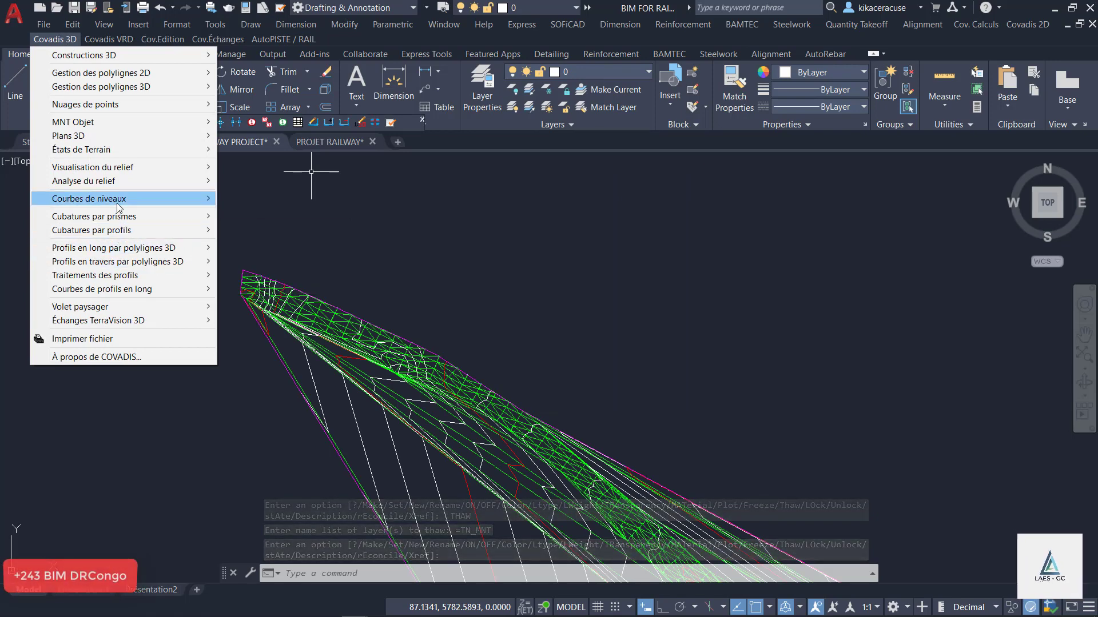
{"action": "mouse_move", "coordinate": [142, 199]}
{"action": "left_click", "coordinate": [254, 196]}
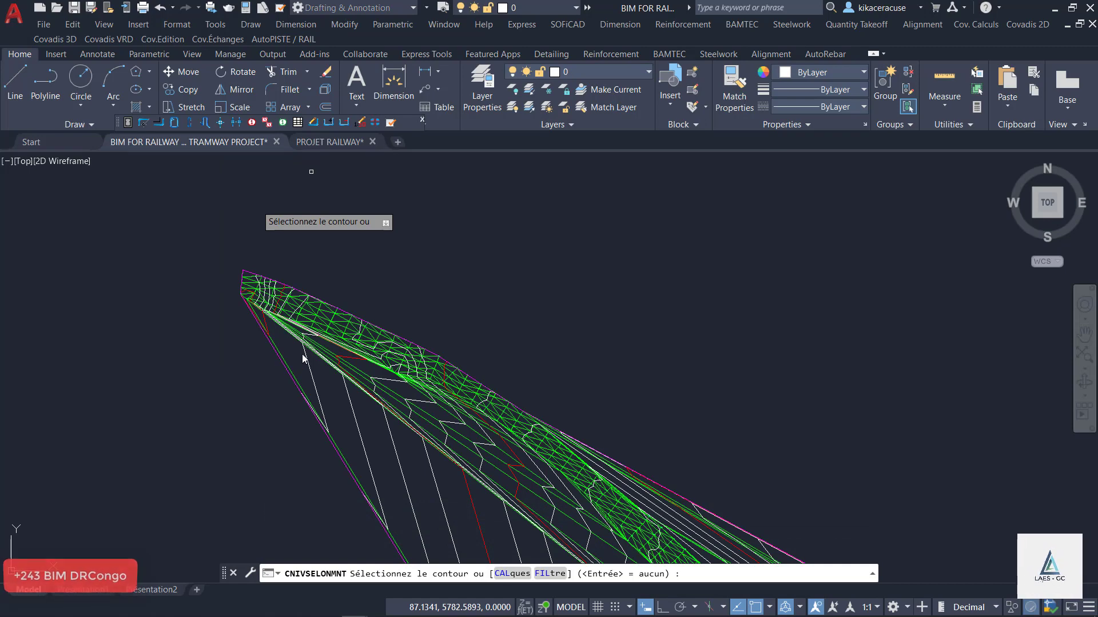
{"action": "left_click", "coordinate": [307, 386]}
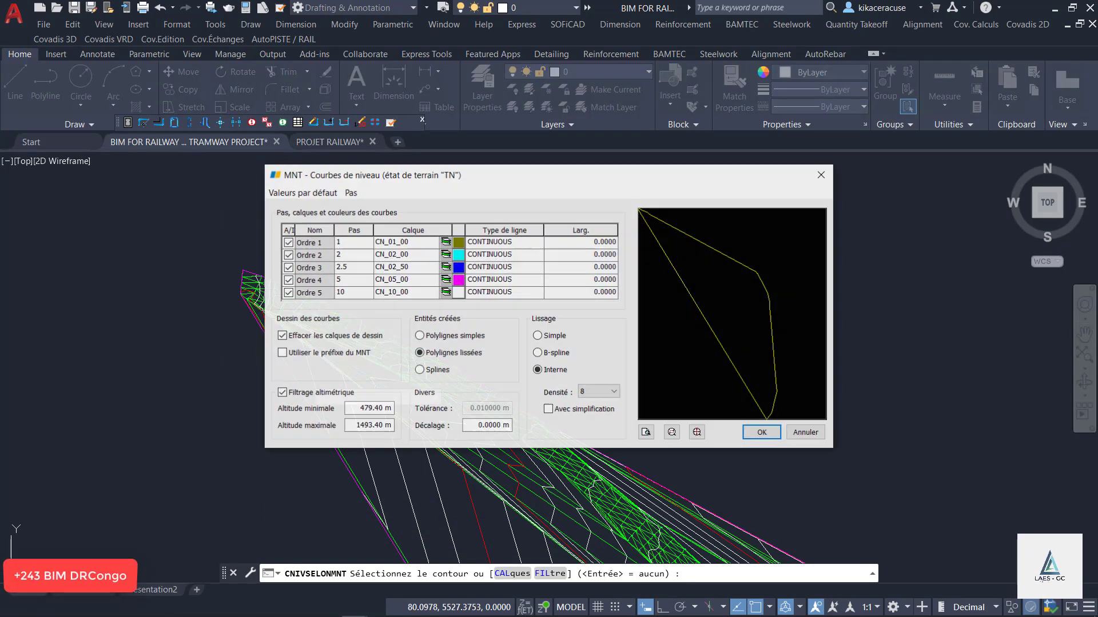
{"action": "left_click", "coordinate": [763, 432]}
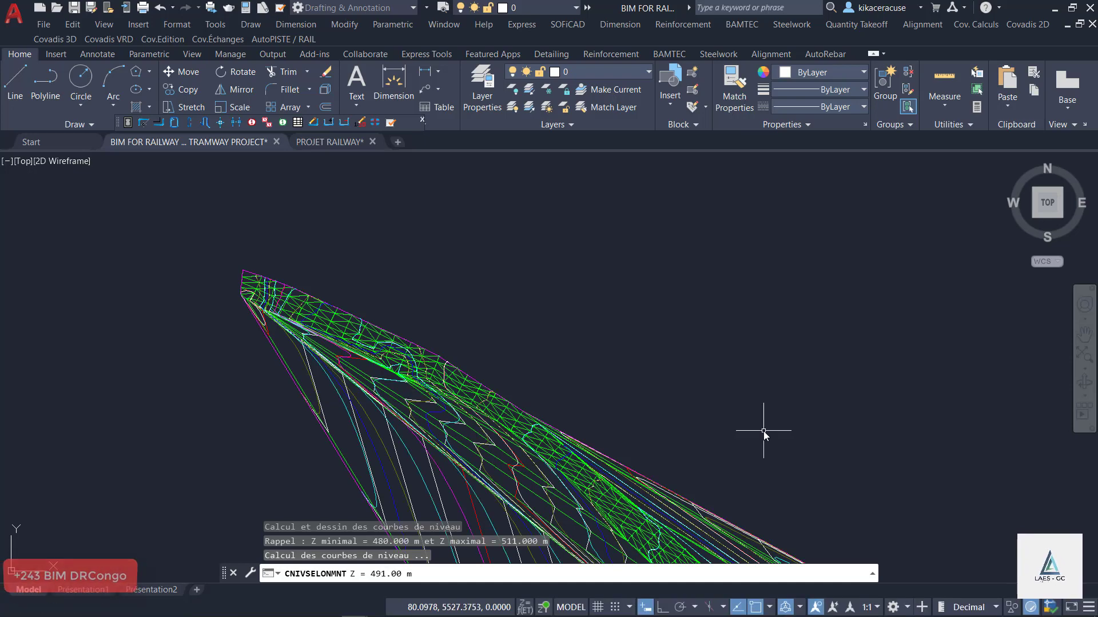
Freeze the terrain model layer TN_MNT and the contour layers CN_01_00, CN_02_00, CN_02_50, CN_05_00 and CN_10_00.
{"action": "left_click", "coordinate": [557, 72]}
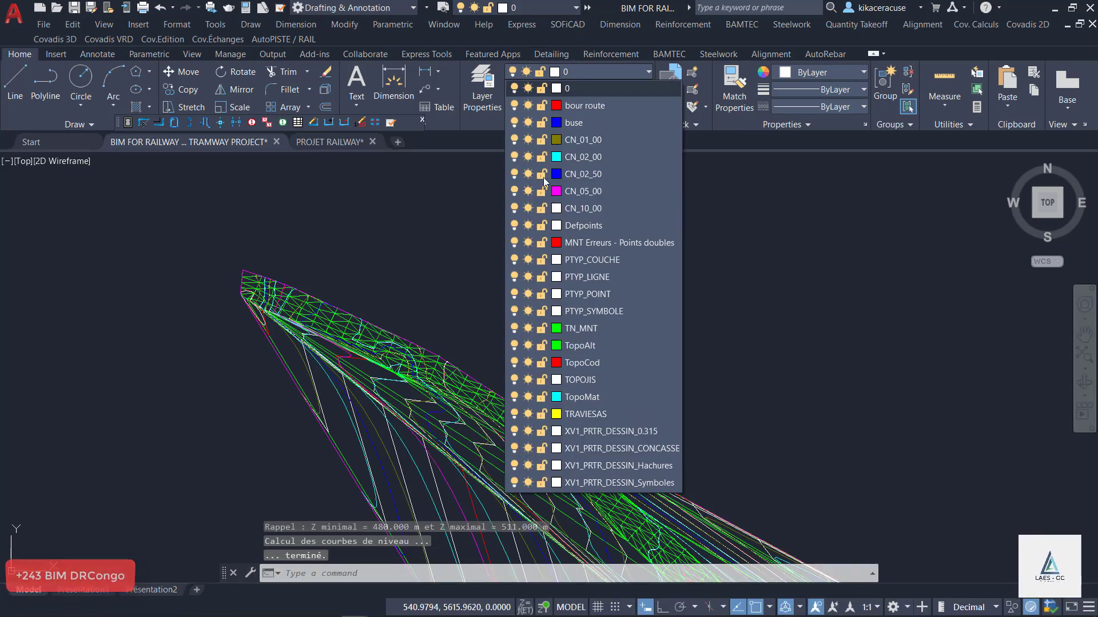
{"action": "left_click", "coordinate": [525, 329]}
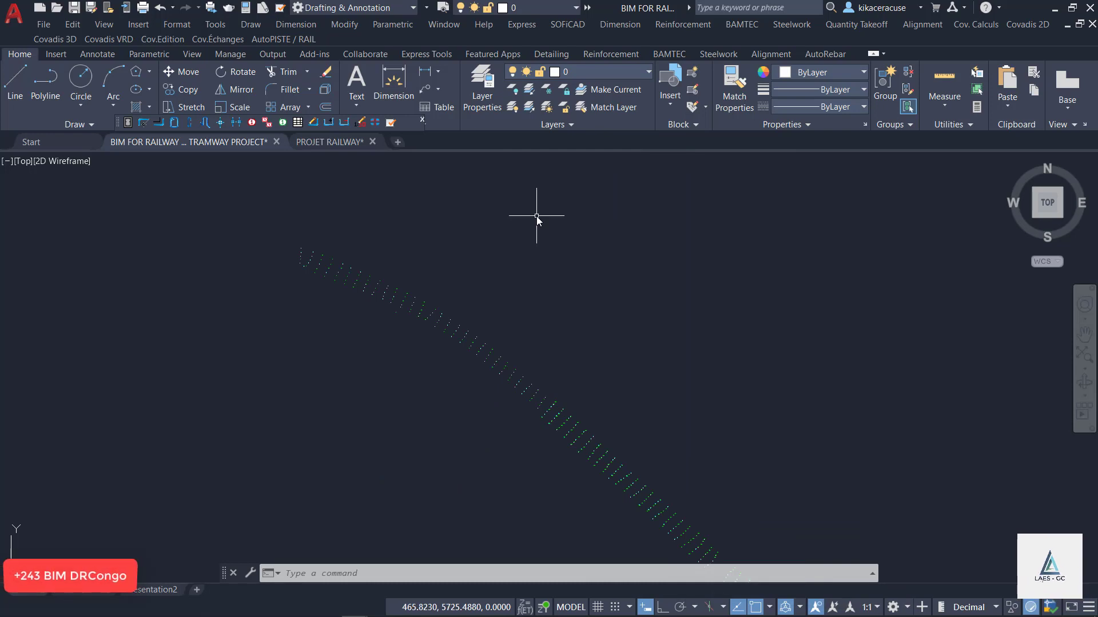
{"action": "scroll", "coordinate": [354, 253], "scroll_direction": "up", "scroll_amount": 2}
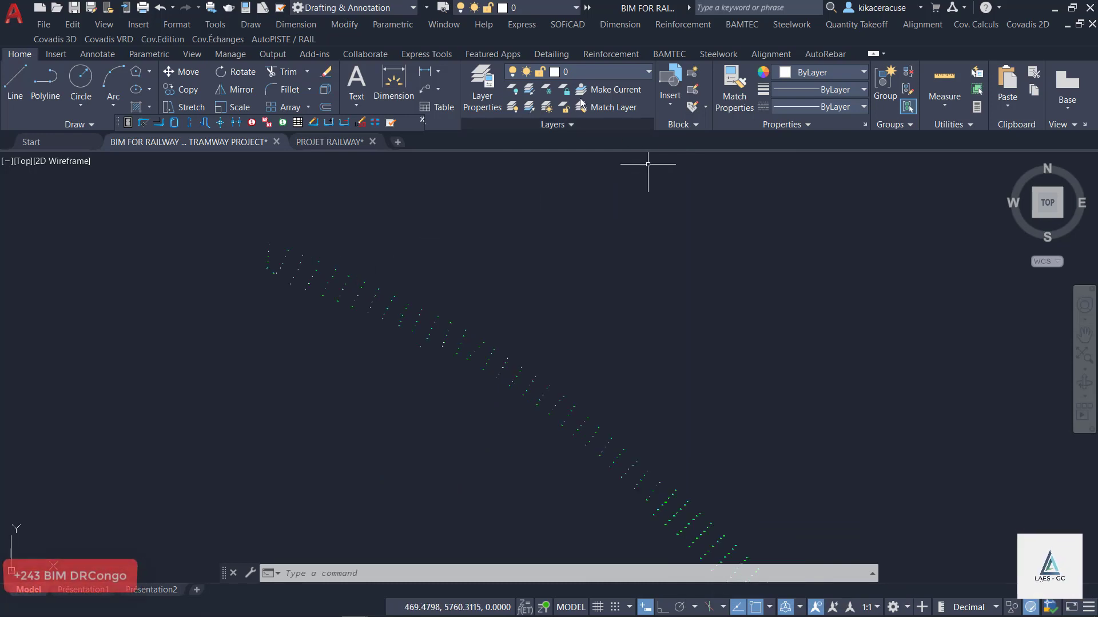
{"action": "left_click", "coordinate": [577, 73]}
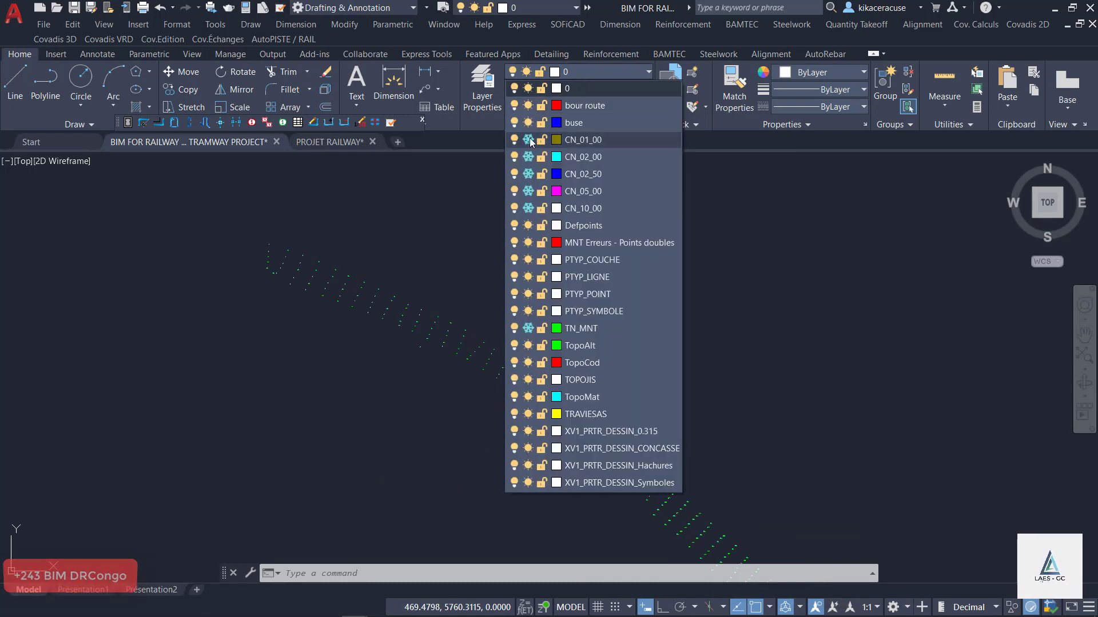
{"action": "left_click", "coordinate": [529, 140]}
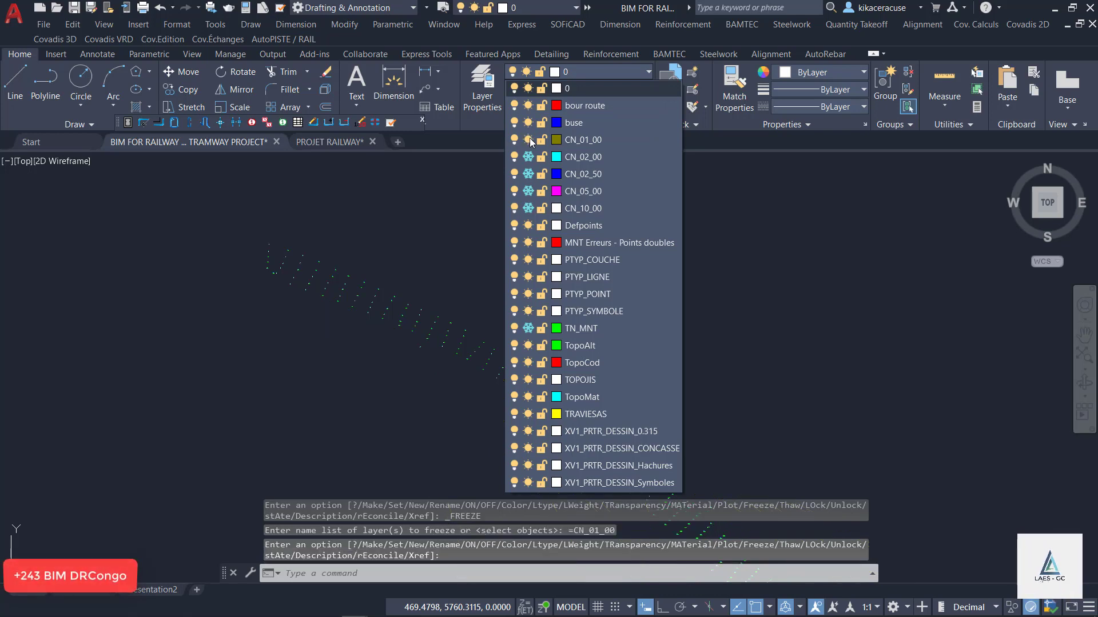
{"action": "left_click", "coordinate": [453, 191]}
{"action": "scroll", "coordinate": [423, 227], "scroll_direction": "up", "scroll_amount": 2}
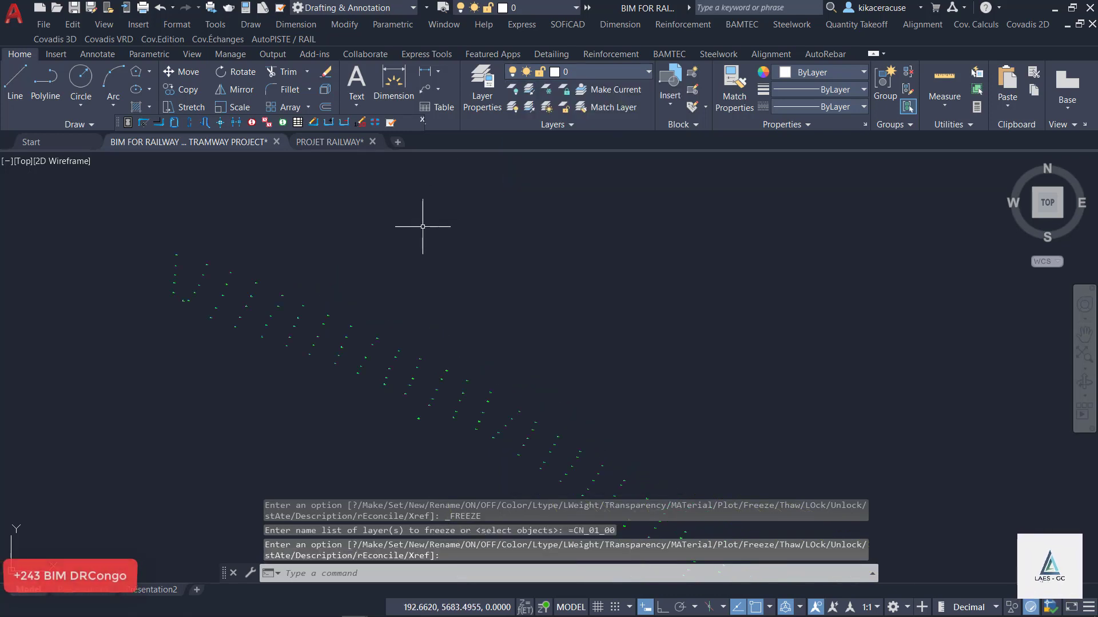
{"action": "left_click", "coordinate": [274, 39]}
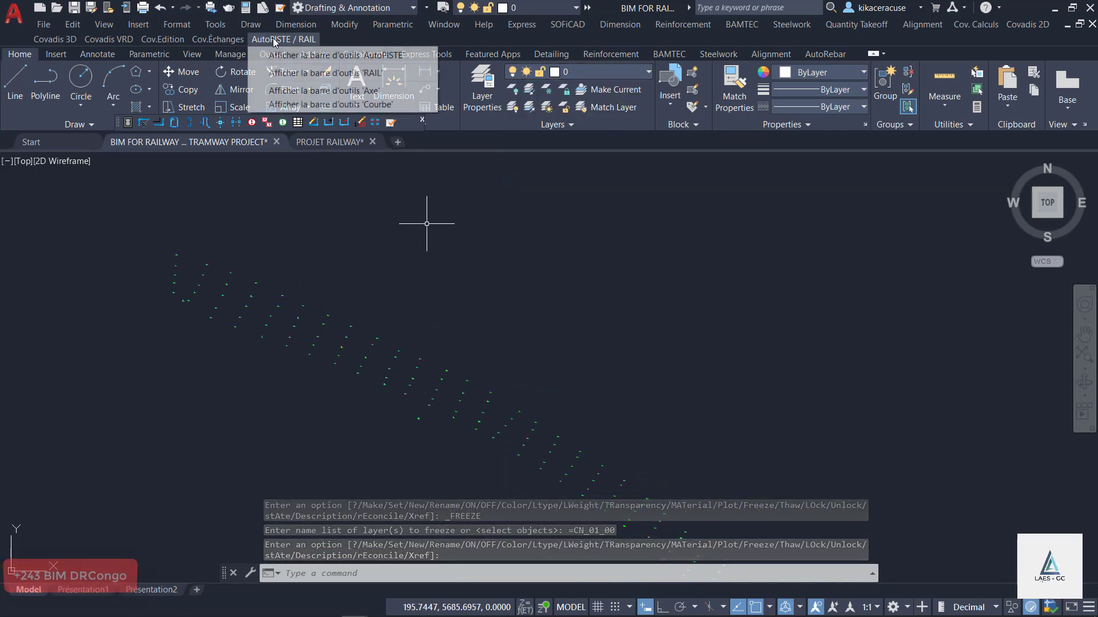
{"action": "left_click", "coordinate": [297, 55]}
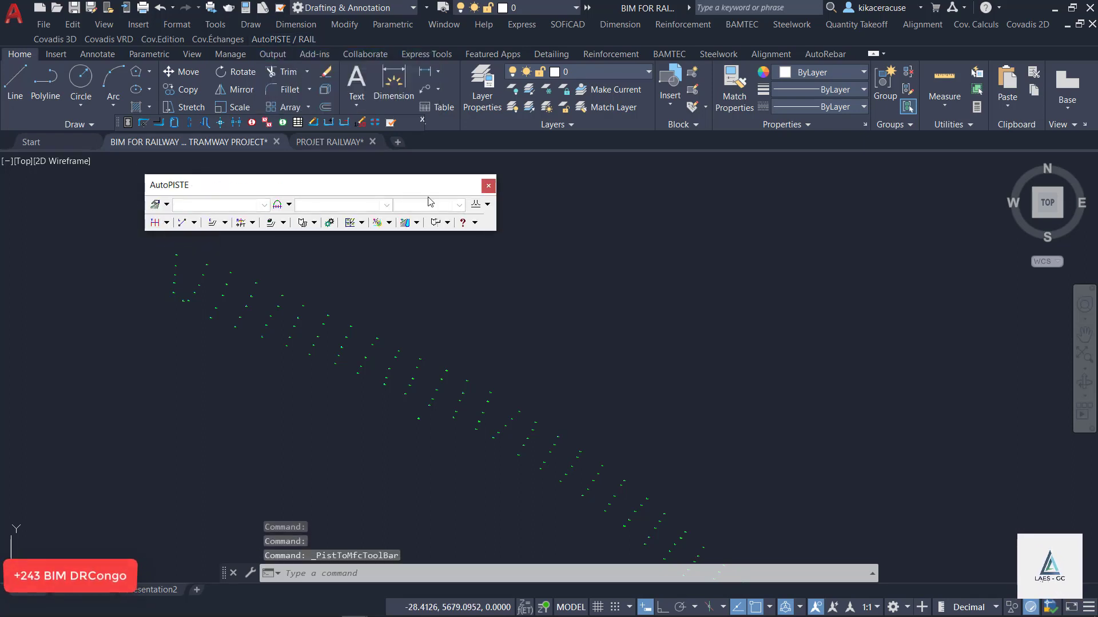
{"action": "left_click", "coordinate": [484, 189]}
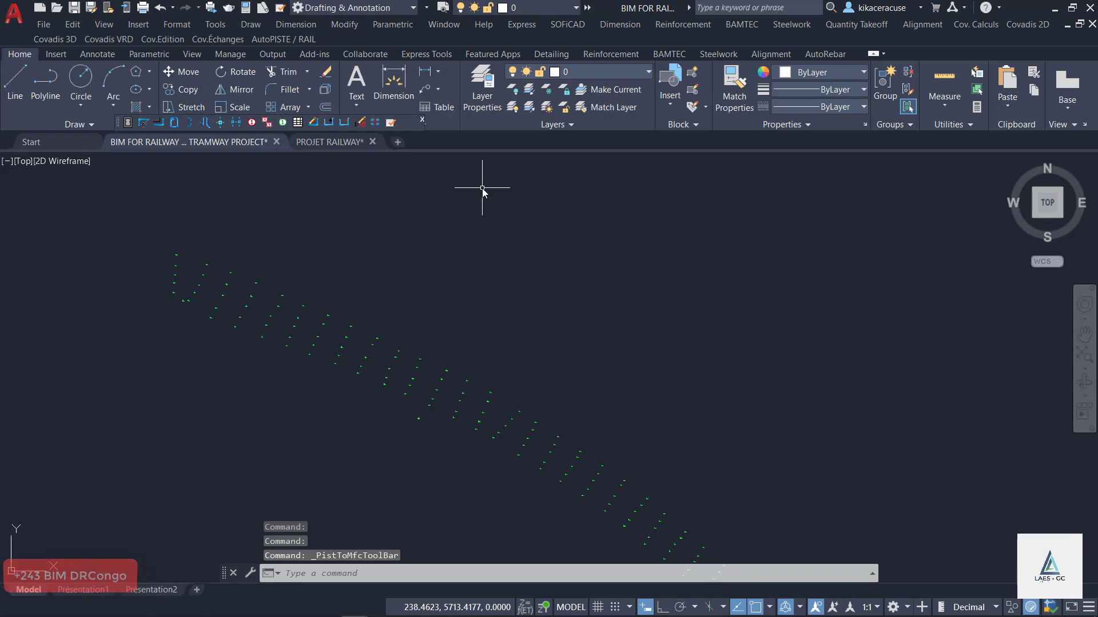
Display the COVADIS RAIL tools (Projet Ferroviaire) and place them clear of the survey points.
{"action": "left_click", "coordinate": [301, 40]}
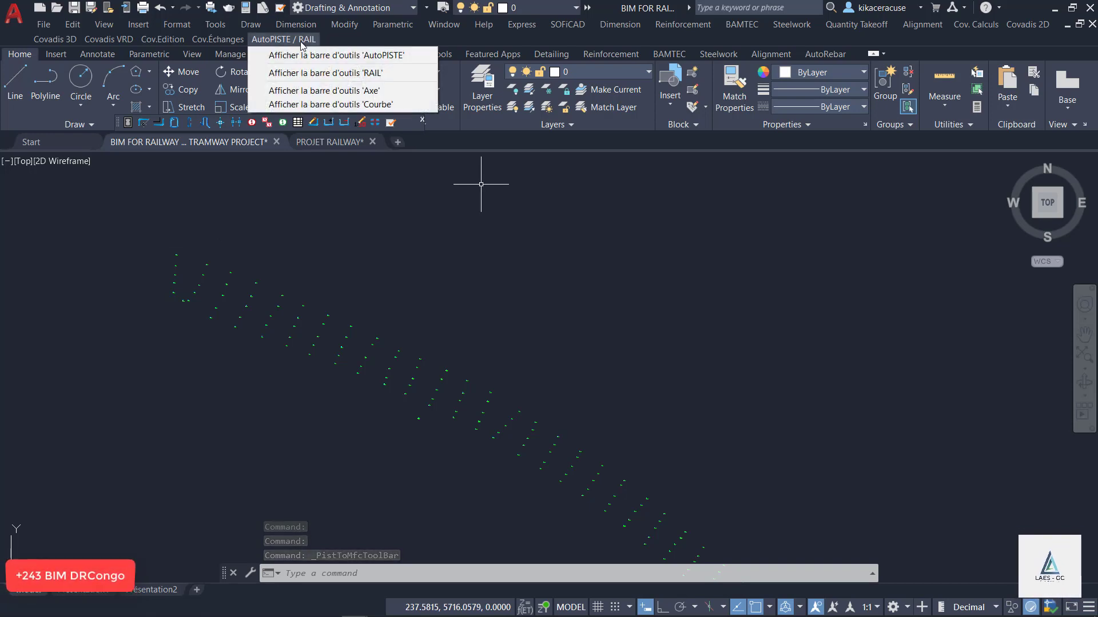
{"action": "left_click", "coordinate": [318, 75]}
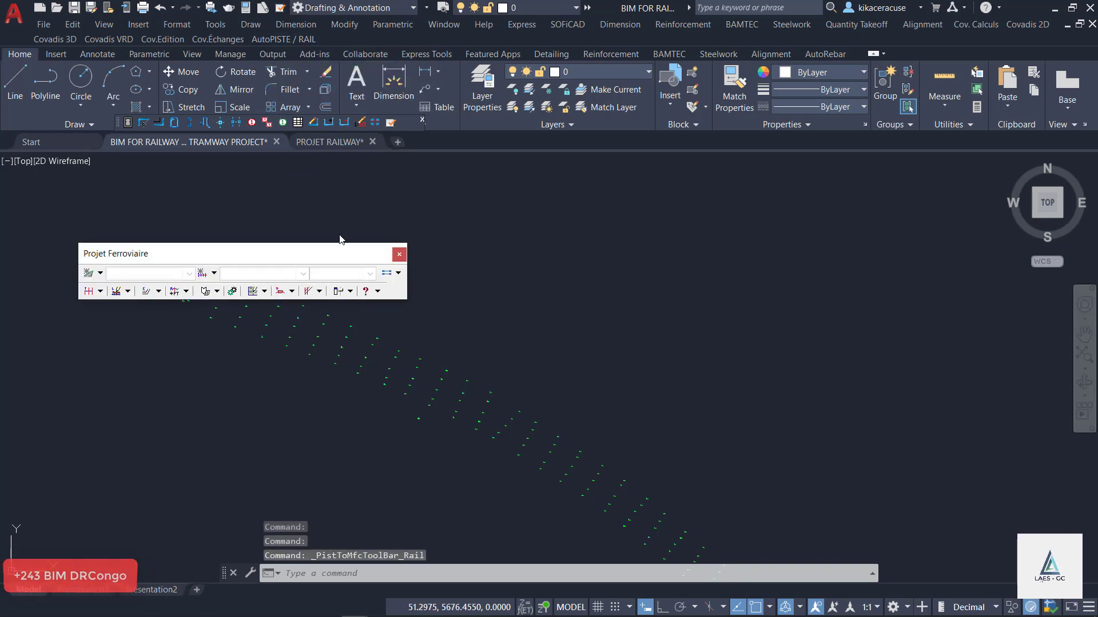
{"action": "mouse_move", "coordinate": [340, 253]}
{"action": "left_mouse_down"}
{"action": "mouse_move", "coordinate": [708, 203]}
{"action": "mouse_move", "coordinate": [700, 192]}
{"action": "left_mouse_up"}
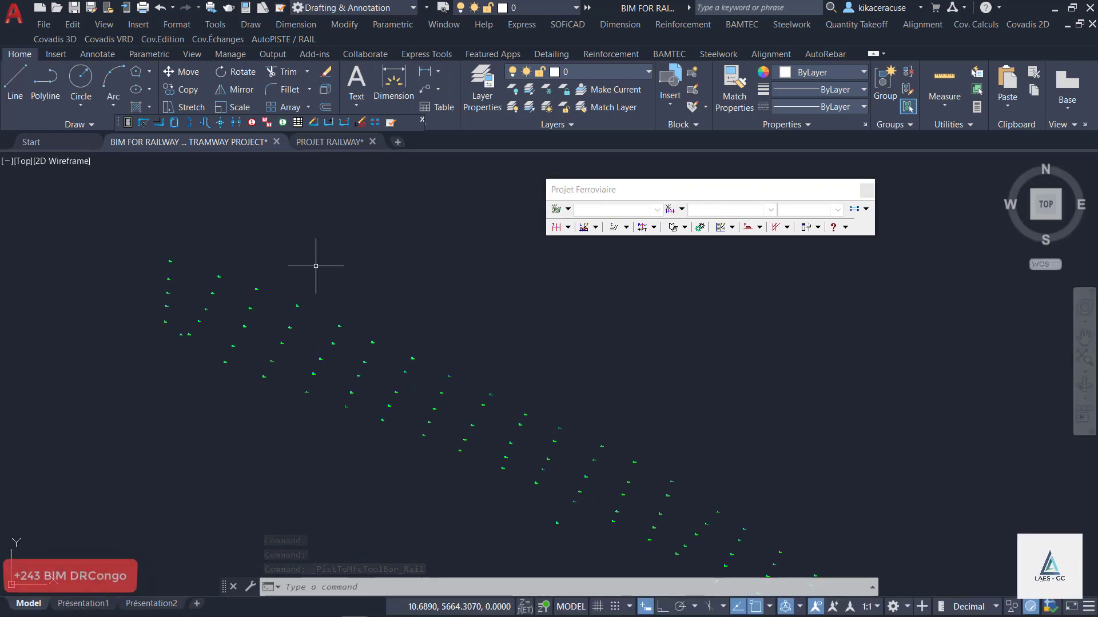
Create a railway project named PROJET TRAMWAY with layer prefix PRJ, using the drawing's internal terrain model TN as reference terrain.
{"action": "left_click", "coordinate": [570, 210]}
{"action": "left_click", "coordinate": [592, 240]}
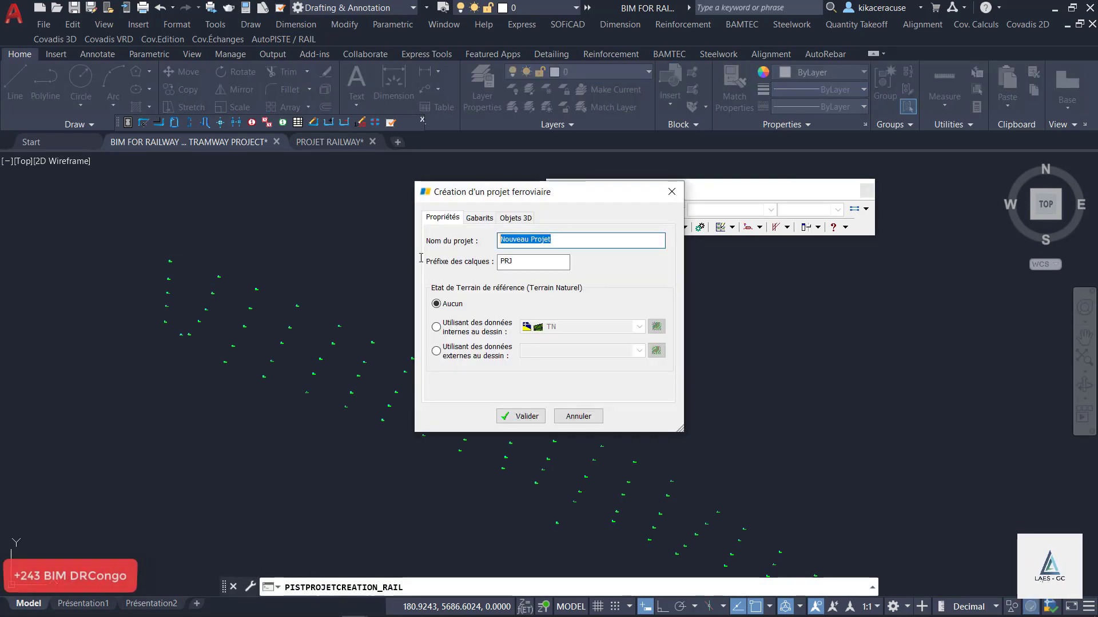
{"action": "type", "text": "PROJET TRAMWAY"}
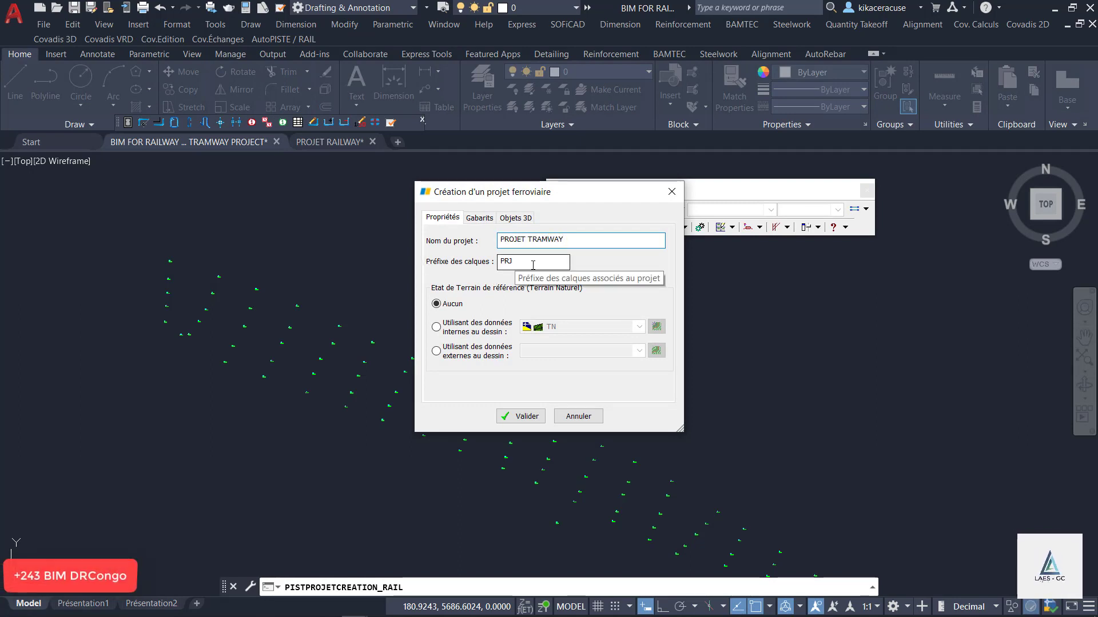
{"action": "left_click", "coordinate": [438, 331]}
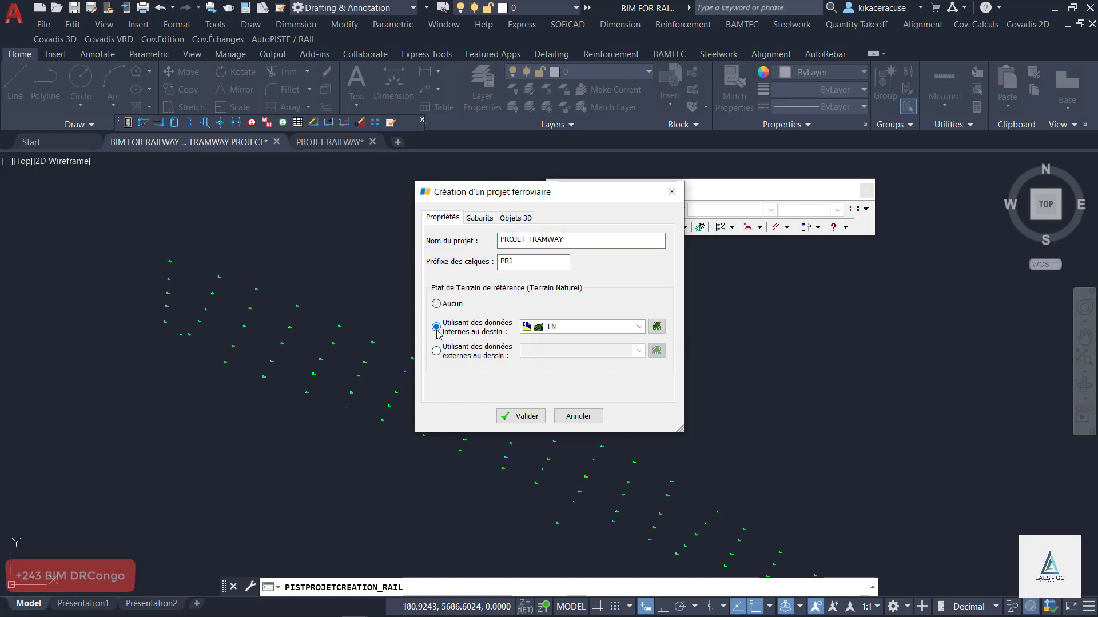
{"action": "left_click", "coordinate": [640, 326]}
{"action": "left_click", "coordinate": [606, 337]}
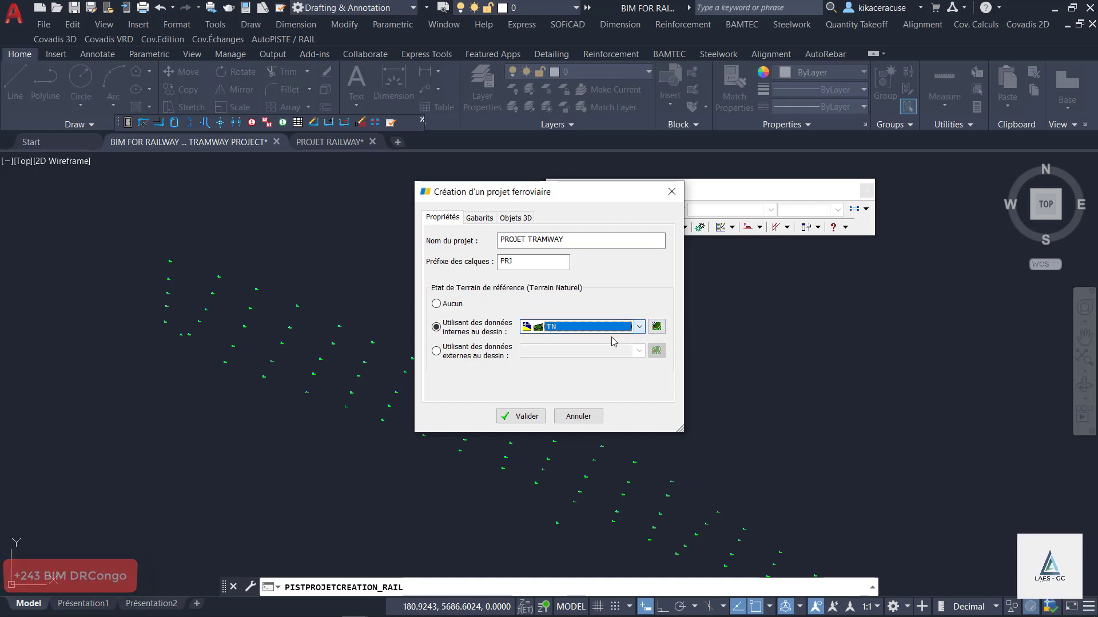
{"action": "left_click", "coordinate": [523, 417]}
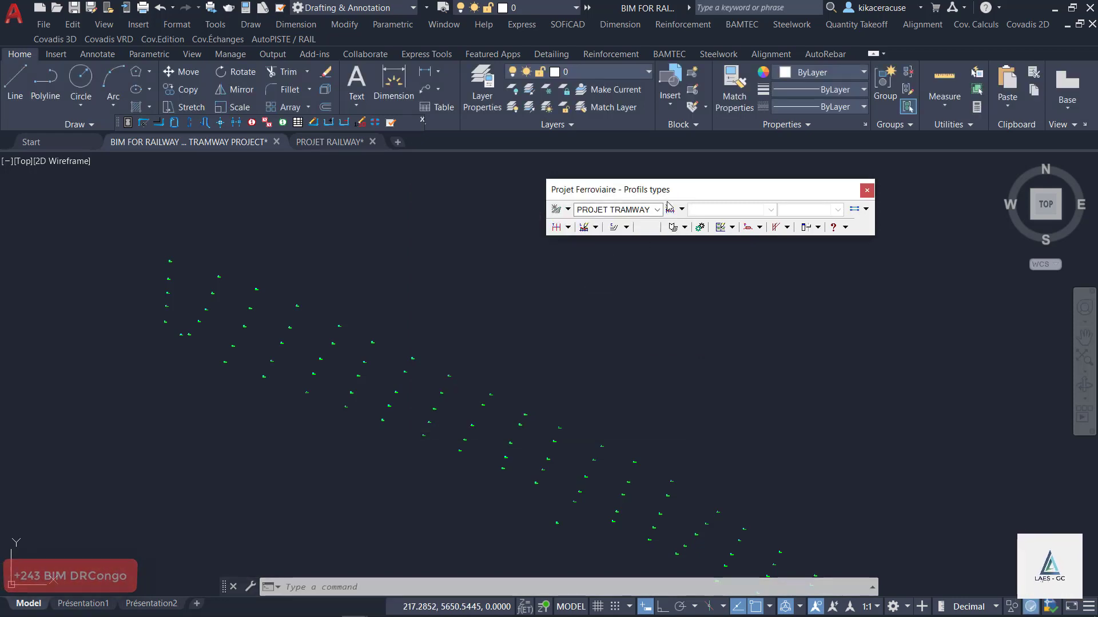
Start a plan axis defined by intersection points (PI), name it Axe1 projet and go through its settings up to the norms.
{"action": "left_click", "coordinate": [682, 210]}
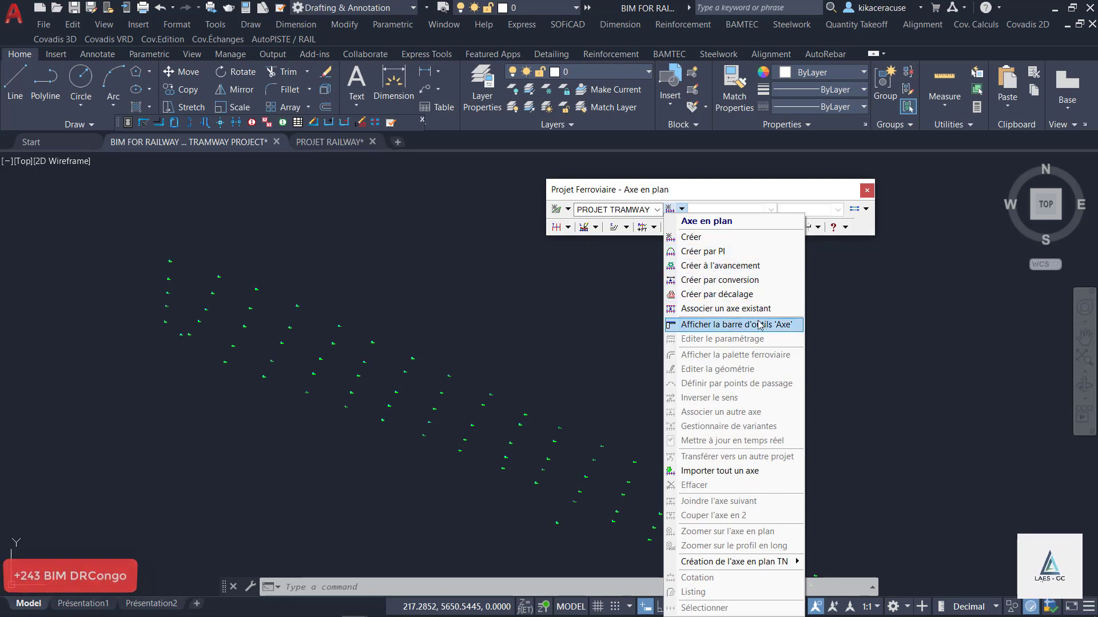
{"action": "left_click", "coordinate": [719, 256]}
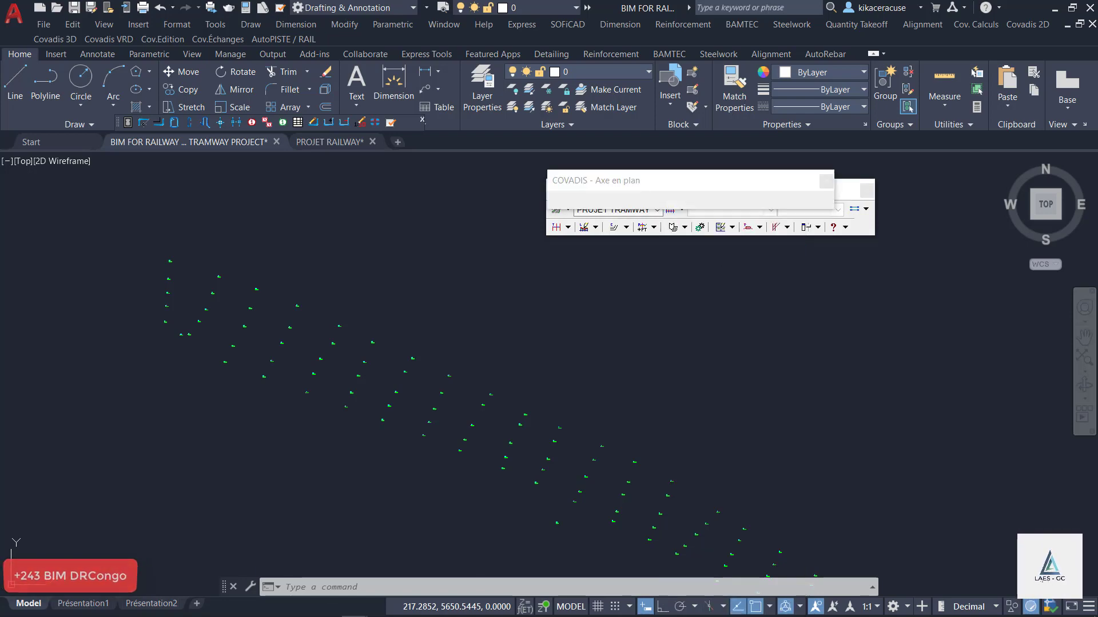
{"action": "left_click", "coordinate": [503, 272]}
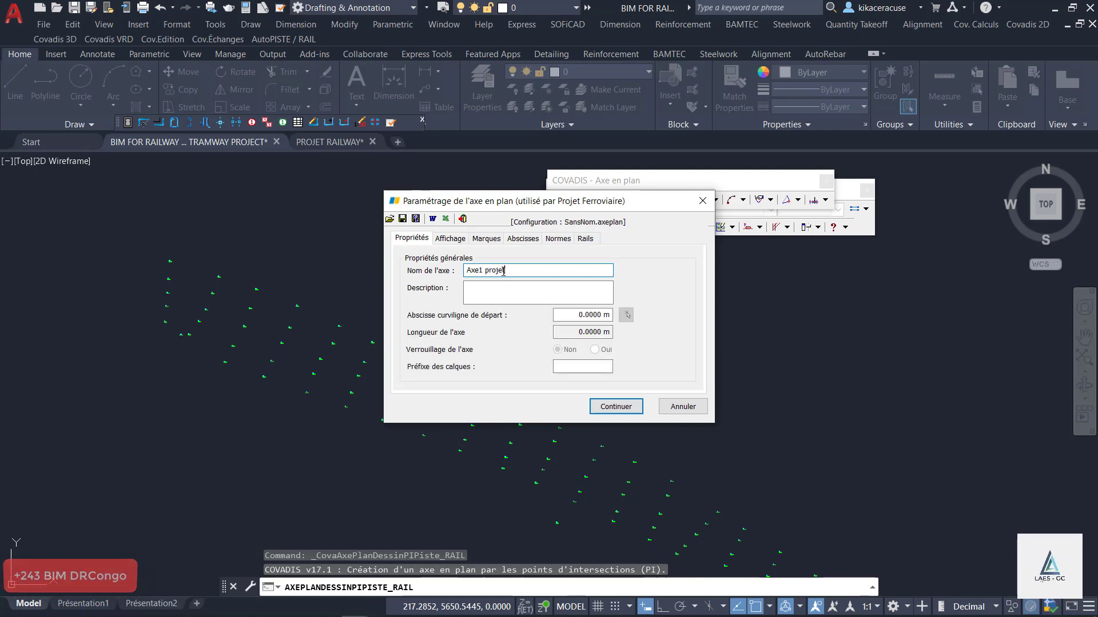
{"action": "type", "text": "projet tr"}
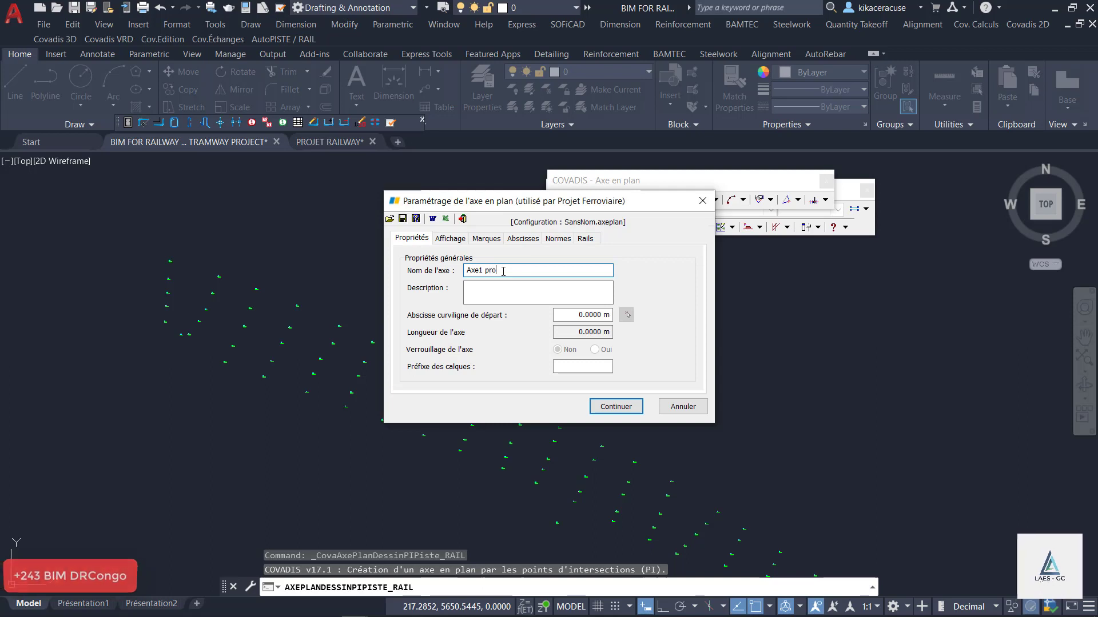
{"action": "left_click", "coordinate": [451, 239]}
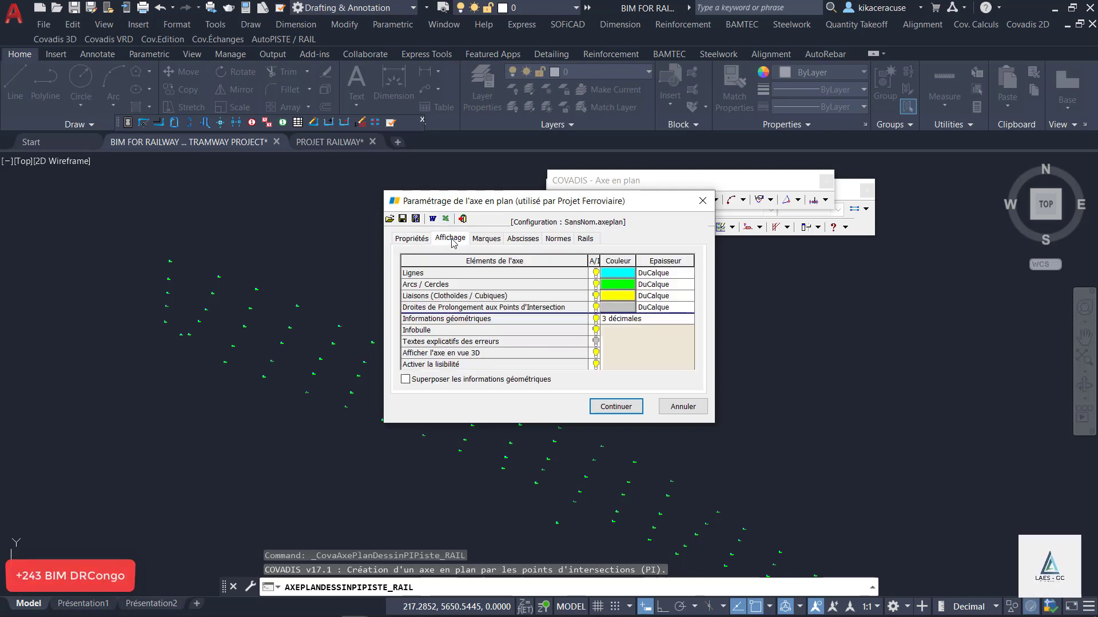
{"action": "left_click", "coordinate": [483, 240]}
{"action": "left_click", "coordinate": [523, 239]}
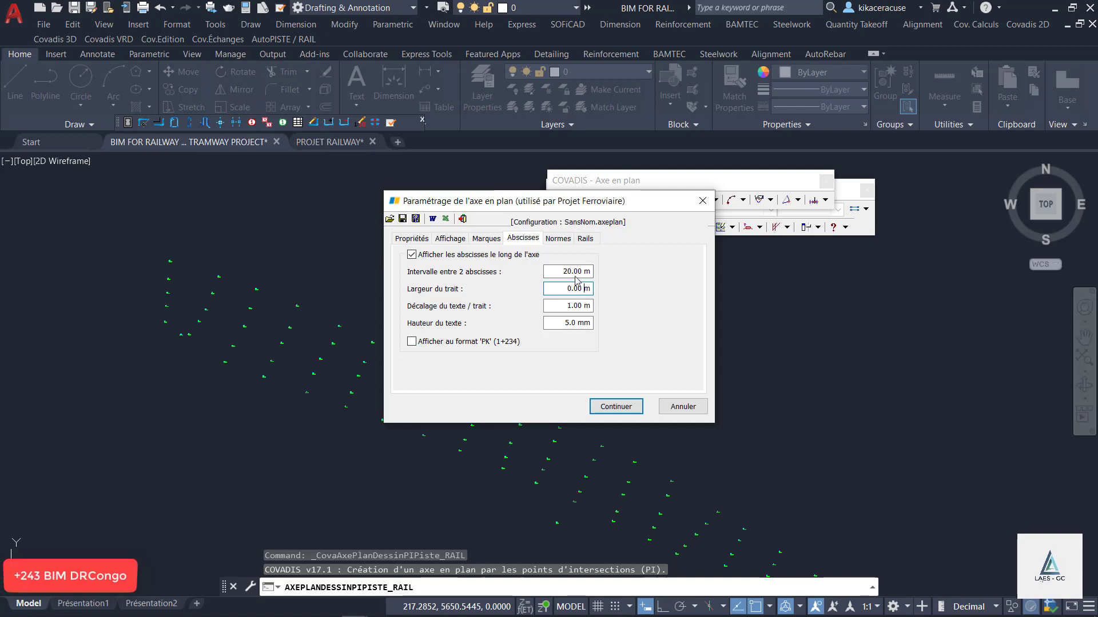
{"action": "left_click", "coordinate": [558, 238]}
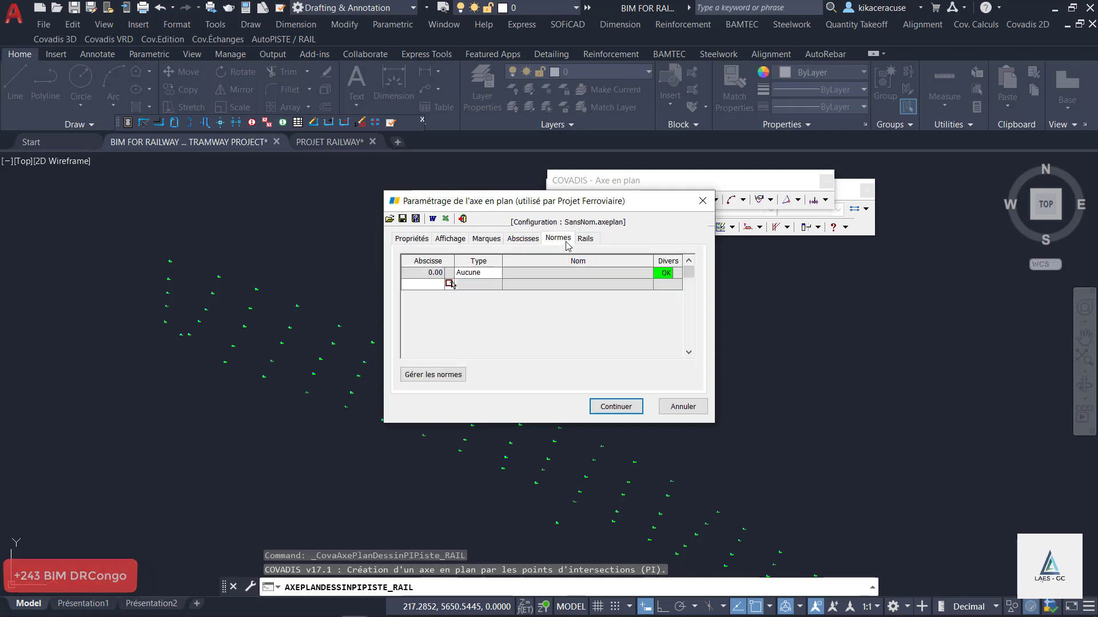
{"action": "left_click", "coordinate": [496, 276]}
{"action": "left_click", "coordinate": [495, 276]}
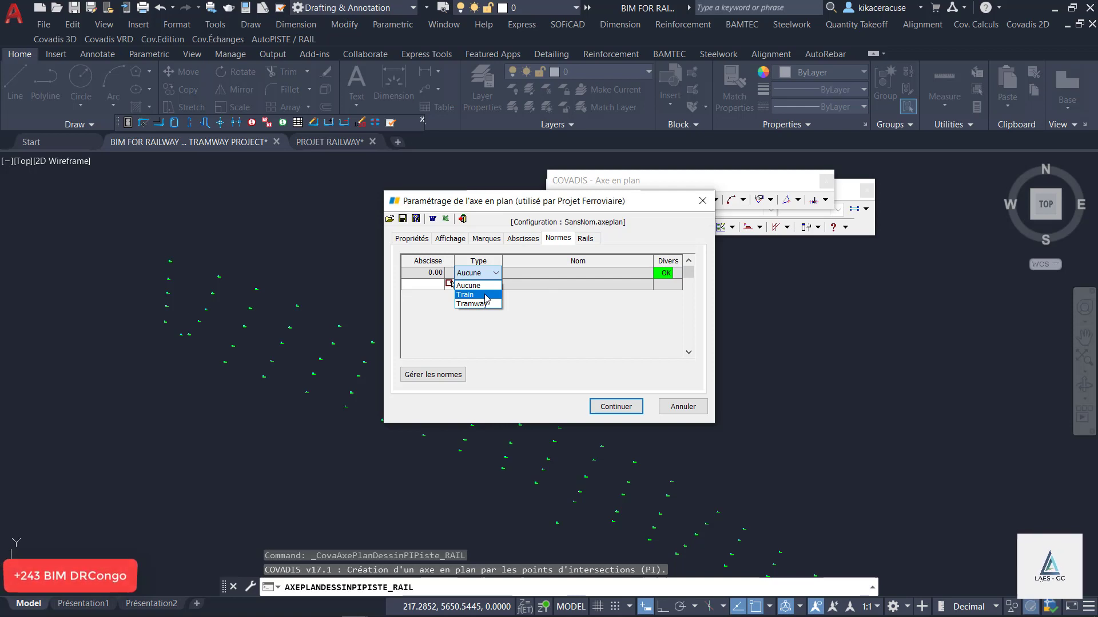
{"action": "left_click", "coordinate": [485, 295]}
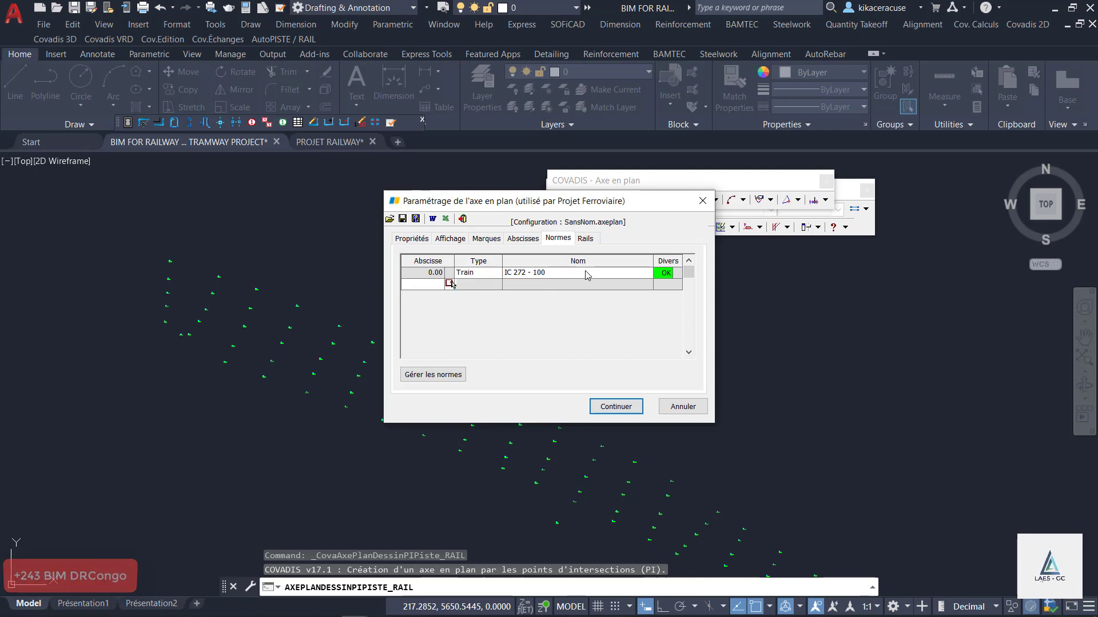
{"action": "left_click", "coordinate": [647, 275]}
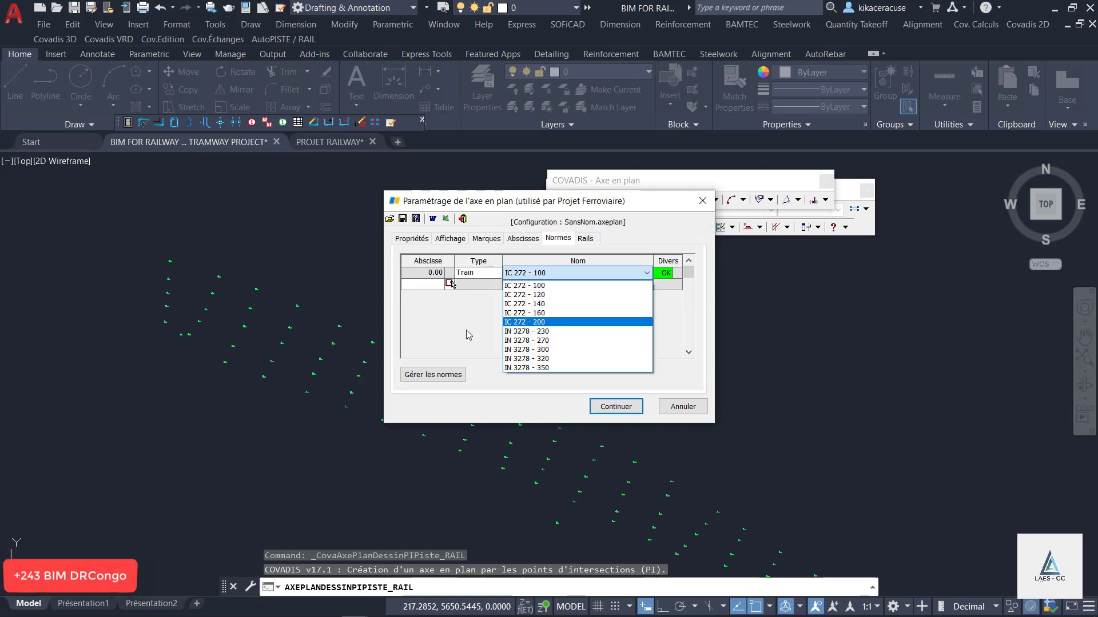
{"action": "left_click", "coordinate": [490, 295]}
Set the axis norm type at abscissa 0.00 to Tramway and open the norm management.
{"action": "left_click", "coordinate": [498, 275]}
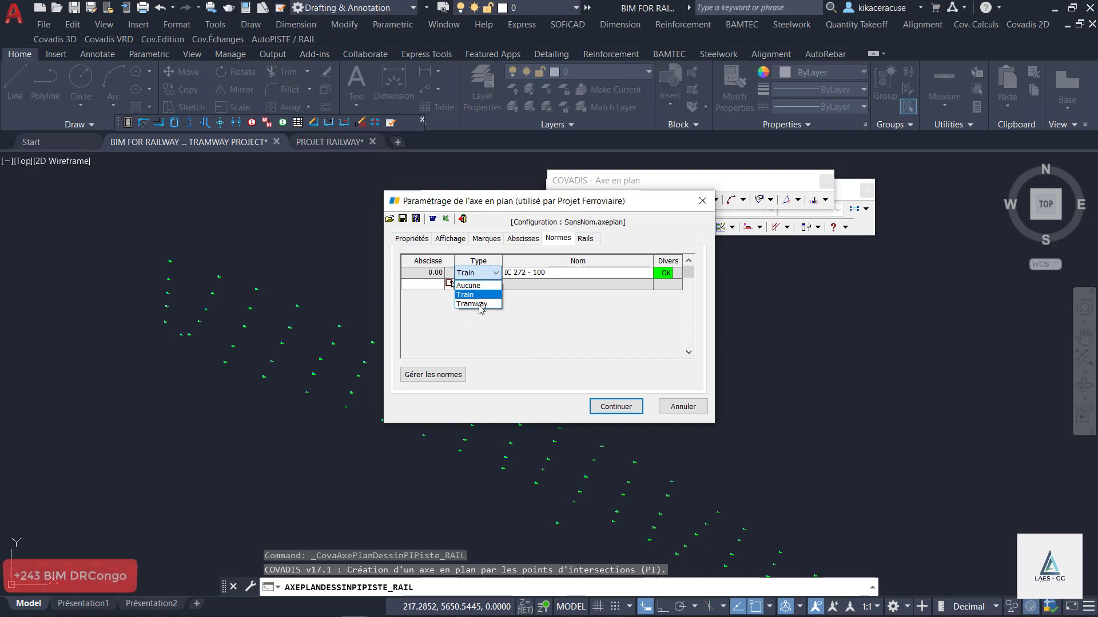
{"action": "left_click", "coordinate": [481, 311]}
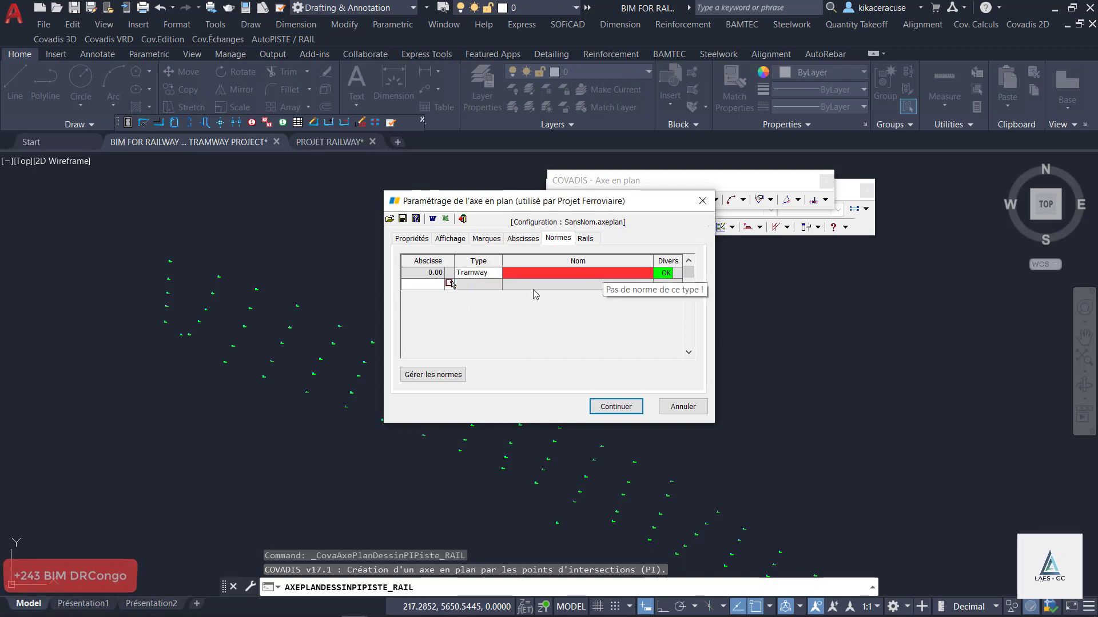
{"action": "left_click", "coordinate": [450, 375]}
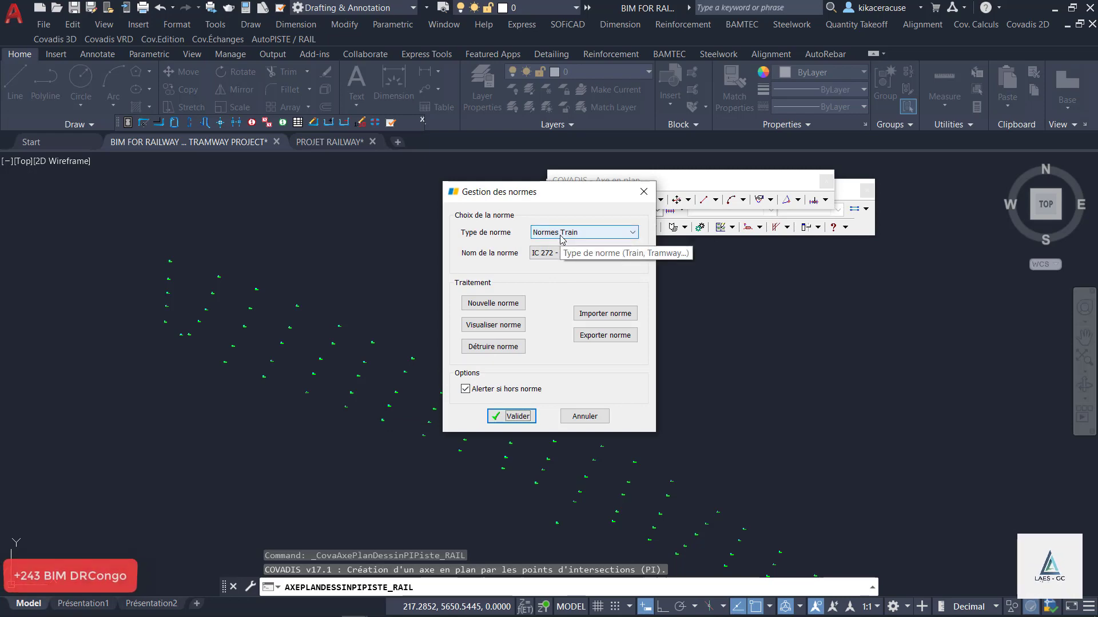
Import the norm table Tramway.rail from C:\Programmes\Geomedia SAS\Covadis\AutoPISTE\Tables Normes and validate the norm management.
{"action": "left_click", "coordinate": [605, 313]}
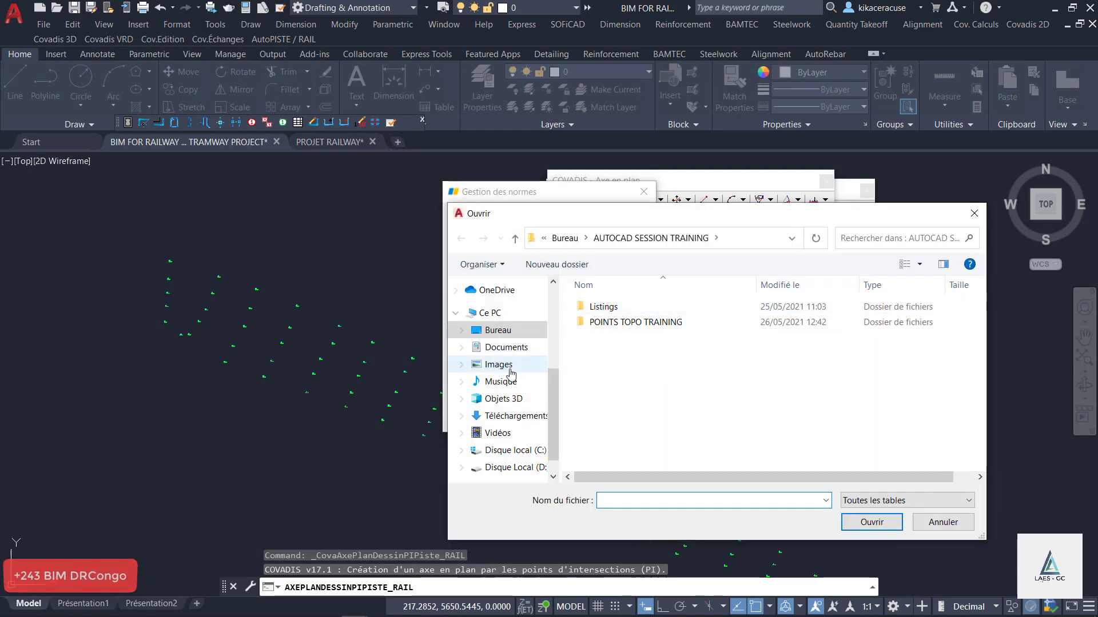
{"action": "left_click", "coordinate": [508, 450]}
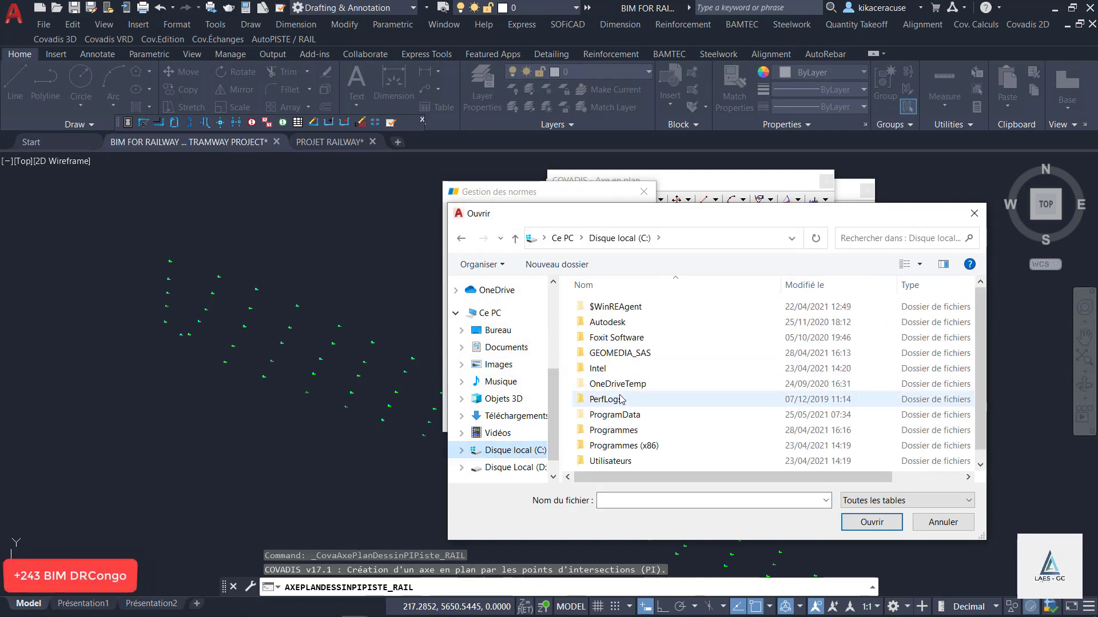
{"action": "double_click", "coordinate": [615, 430]}
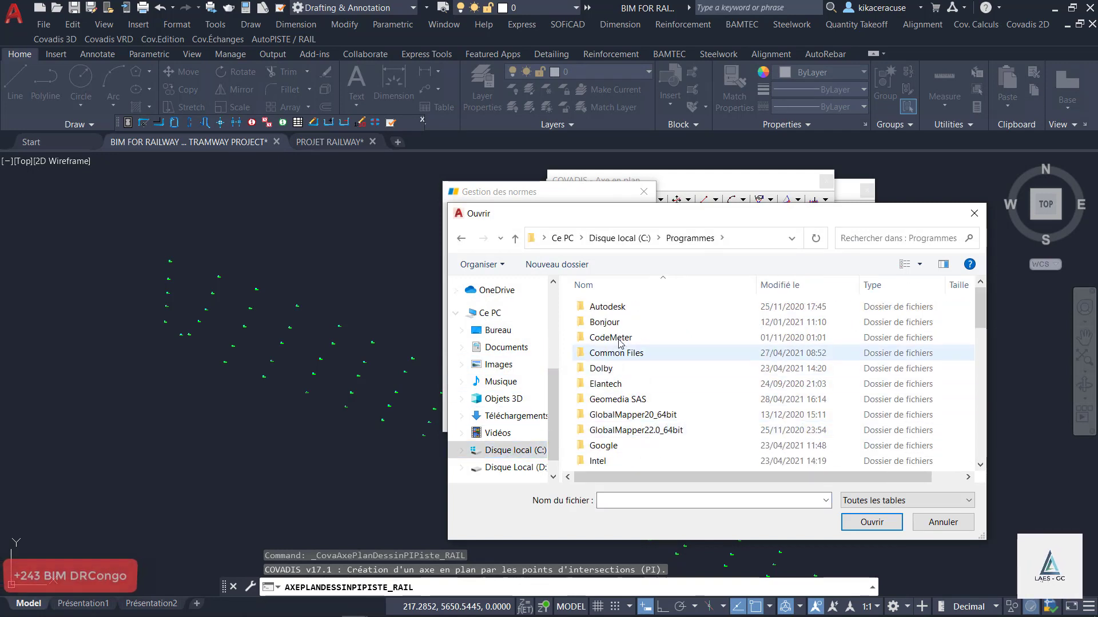
{"action": "double_click", "coordinate": [618, 399]}
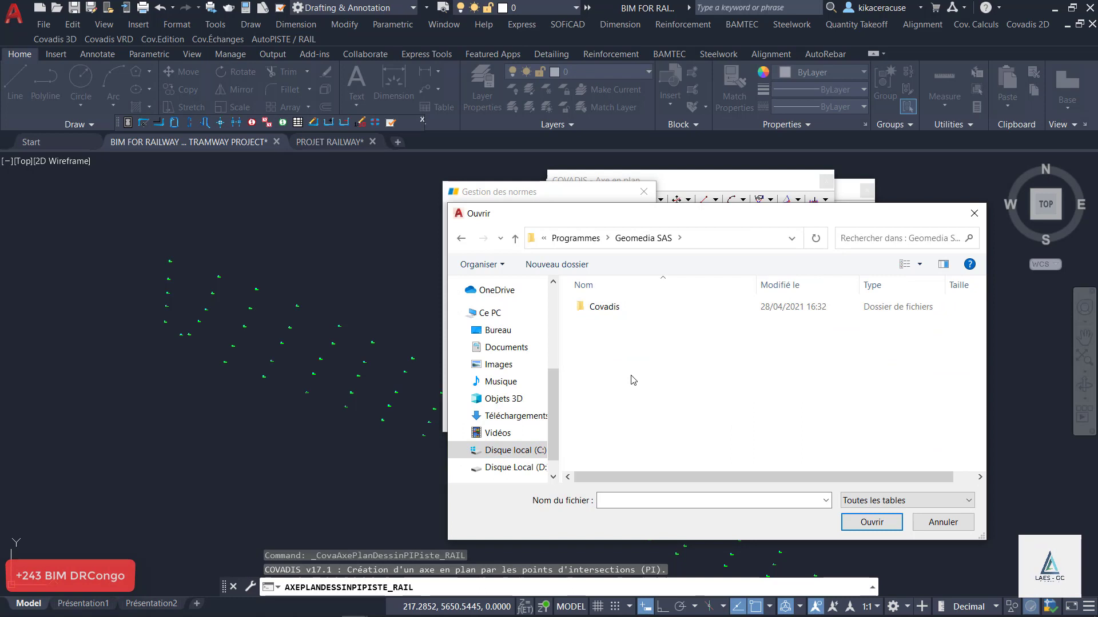
{"action": "double_click", "coordinate": [609, 307]}
{"action": "scroll", "coordinate": [615, 309], "scroll_direction": "down", "scroll_amount": 5}
{"action": "scroll", "coordinate": [626, 348], "scroll_direction": "up", "scroll_amount": 2}
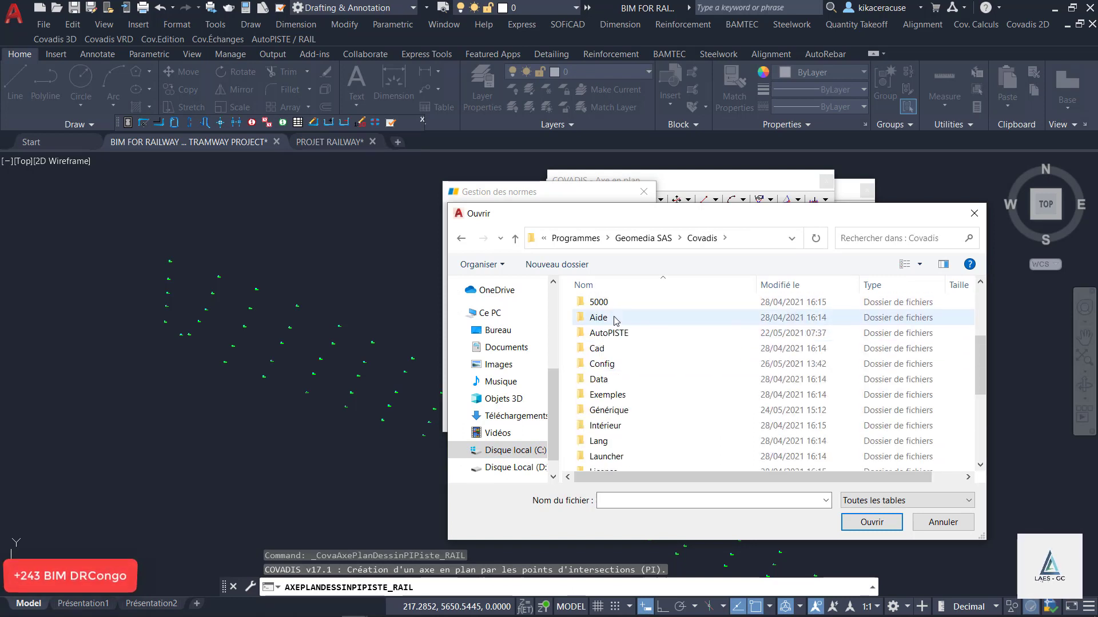
{"action": "double_click", "coordinate": [628, 338]}
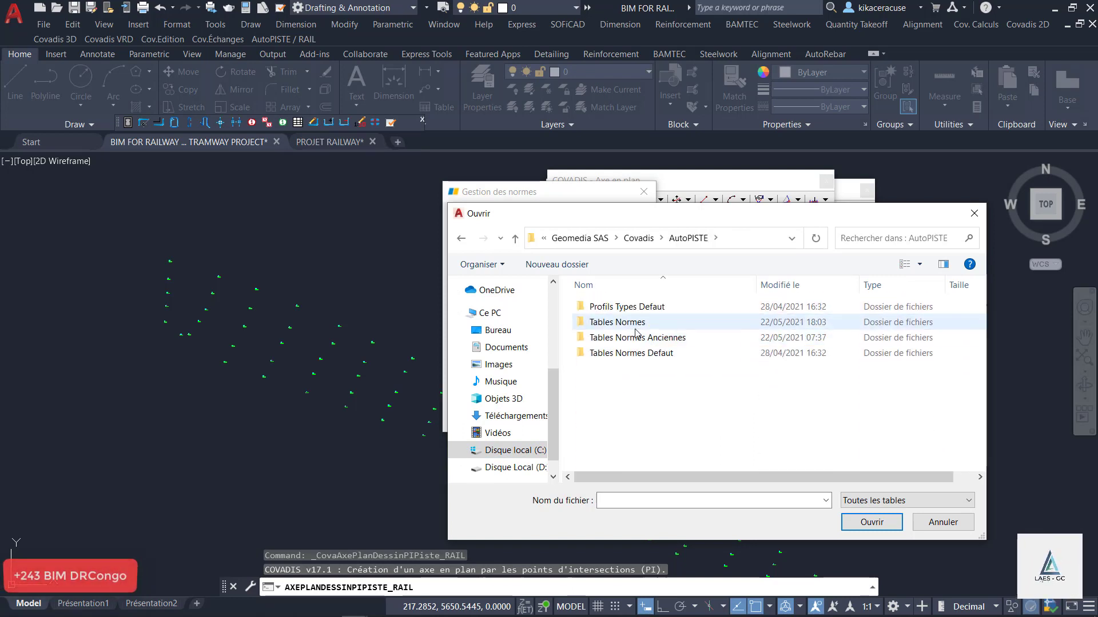
{"action": "double_click", "coordinate": [636, 325]}
{"action": "left_click", "coordinate": [611, 309]}
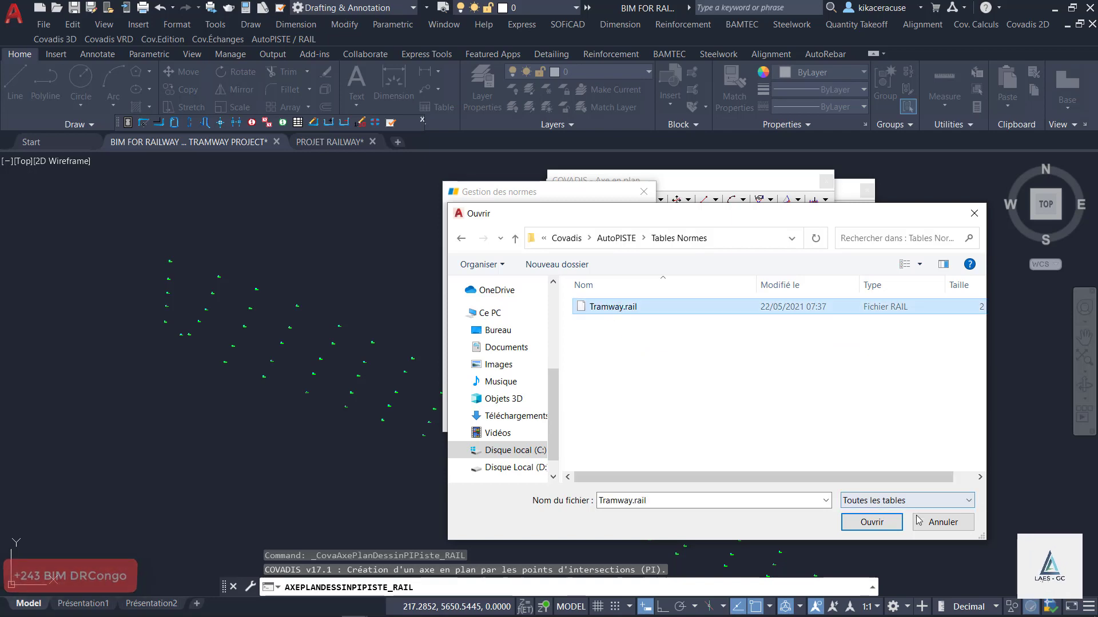
{"action": "left_click", "coordinate": [872, 522]}
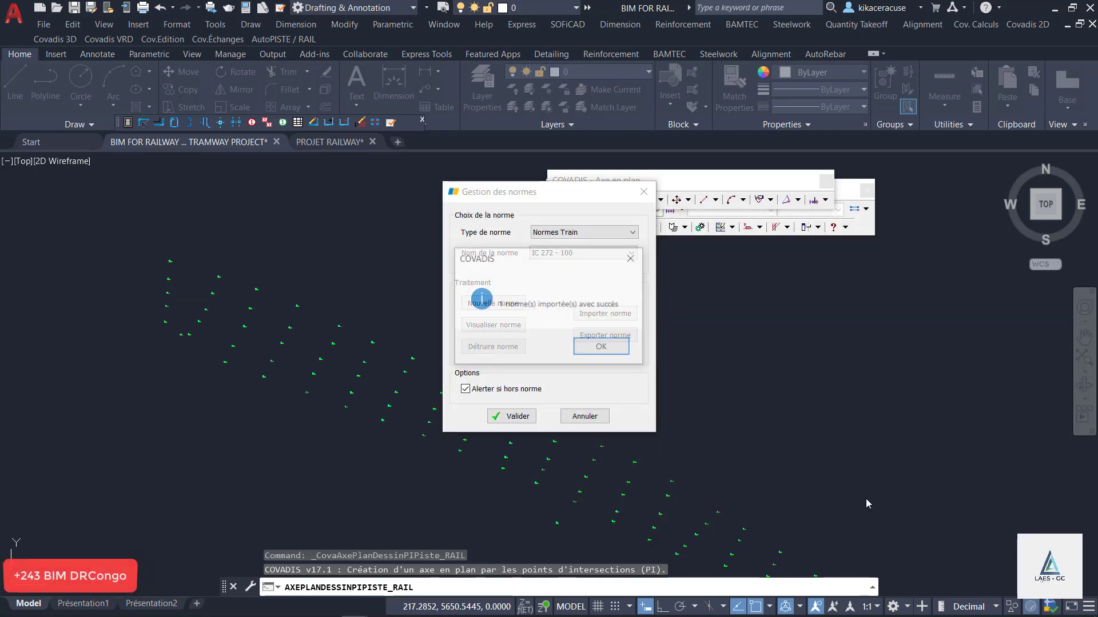
{"action": "left_click", "coordinate": [611, 347]}
{"action": "left_click", "coordinate": [512, 416]}
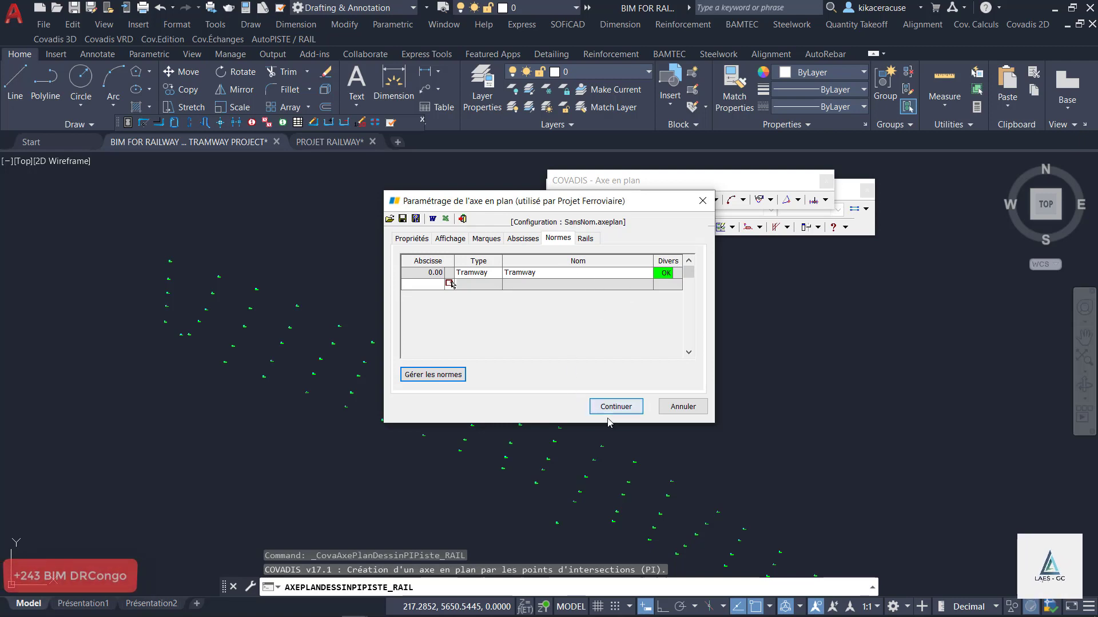
Accept the axis settings with lines joined by 120 m radius arcs, and draw the axis from survey point 148 to point 143.
{"action": "left_click", "coordinate": [622, 409]}
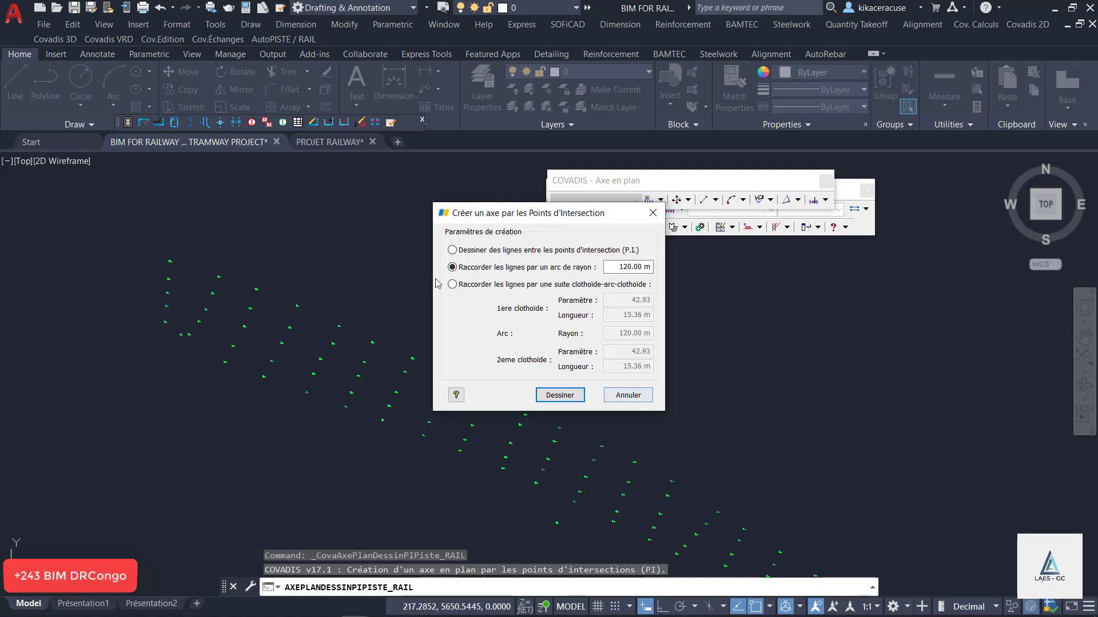
{"action": "left_click", "coordinate": [561, 395]}
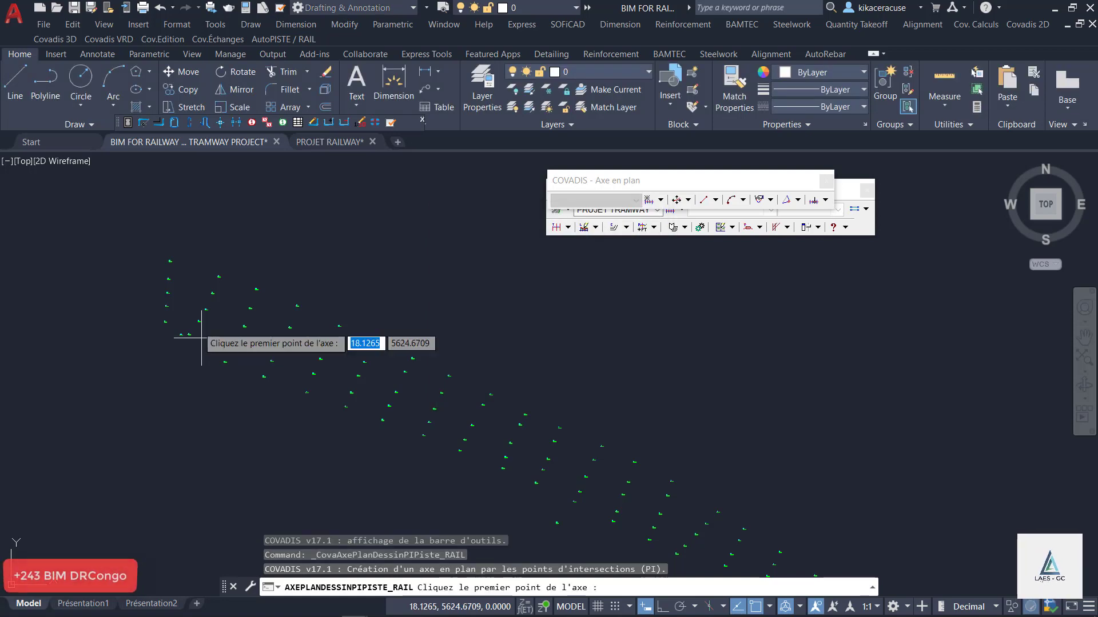
{"action": "scroll", "coordinate": [165, 290], "scroll_direction": "up", "scroll_amount": 4}
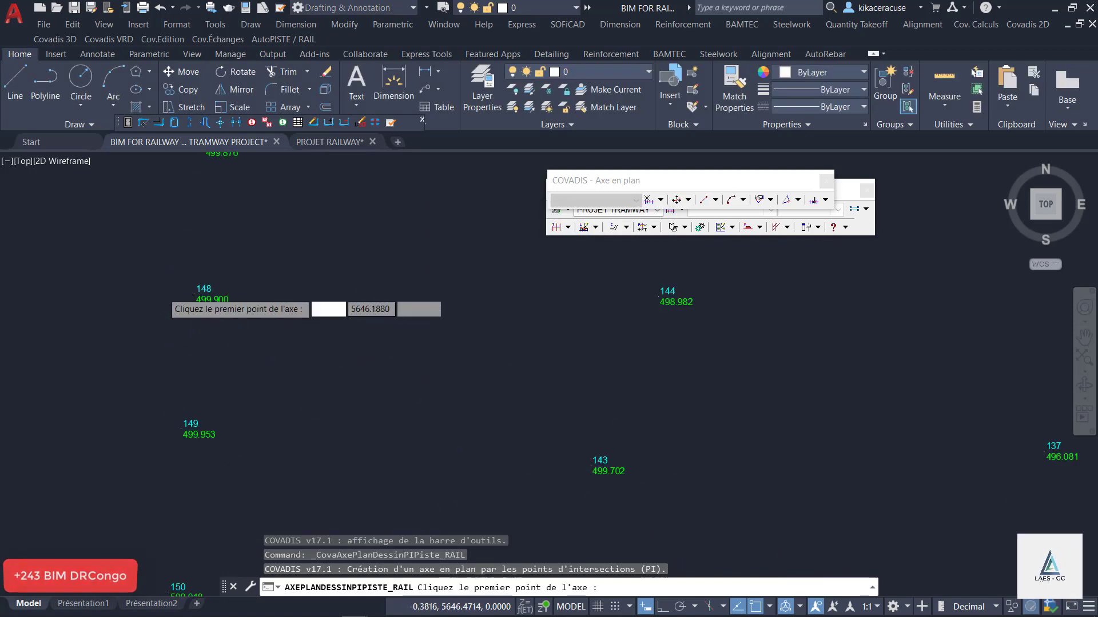
{"action": "left_click", "coordinate": [215, 297]}
{"action": "scroll", "coordinate": [209, 277], "scroll_direction": "down", "scroll_amount": 3}
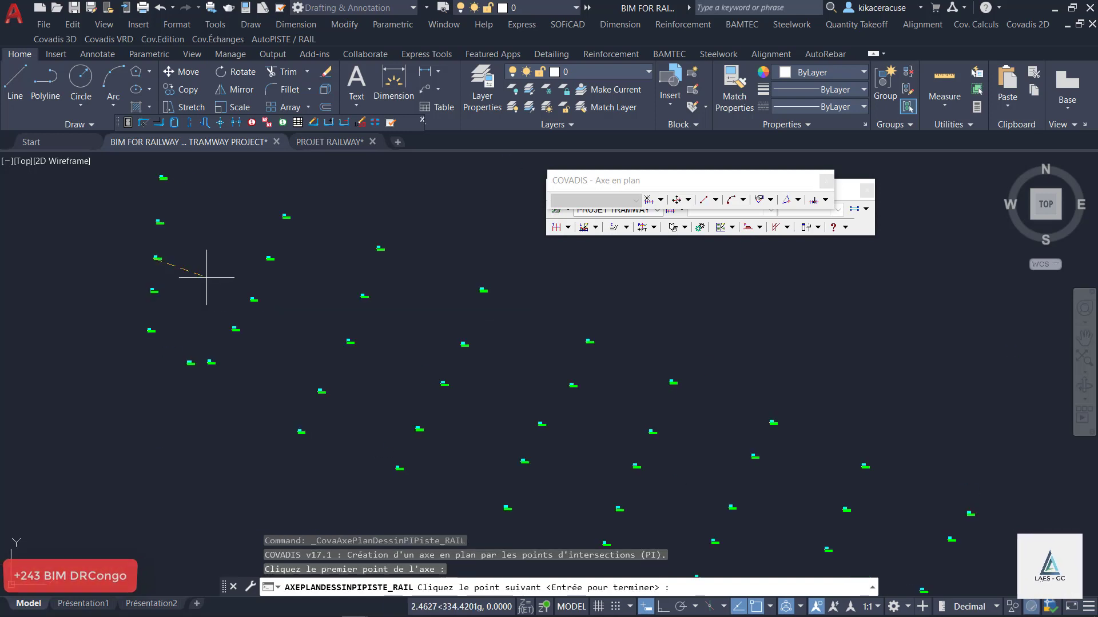
{"action": "scroll", "coordinate": [267, 306], "scroll_direction": "up", "scroll_amount": 3}
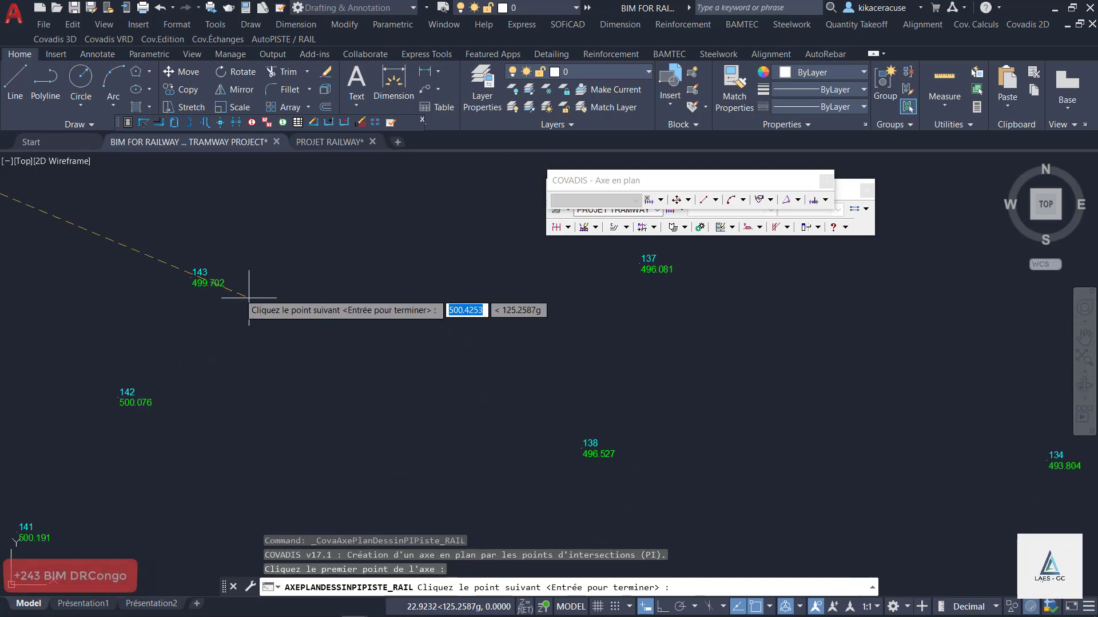
{"action": "left_click", "coordinate": [193, 275]}
Extend the plan axis from point 143 through survey points 138, 133 and 128.
{"action": "middle_click_drag", "start_coordinate": [732, 528], "coordinate": [517, 421]}
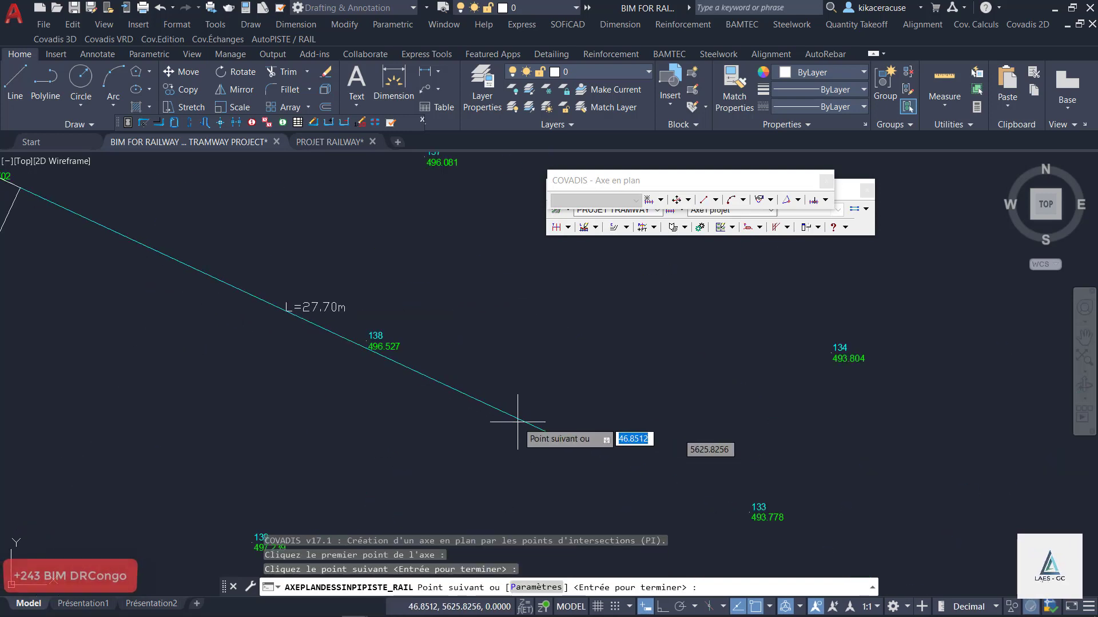
{"action": "left_click", "coordinate": [368, 341]}
{"action": "scroll", "coordinate": [309, 282], "scroll_direction": "down", "scroll_amount": 4}
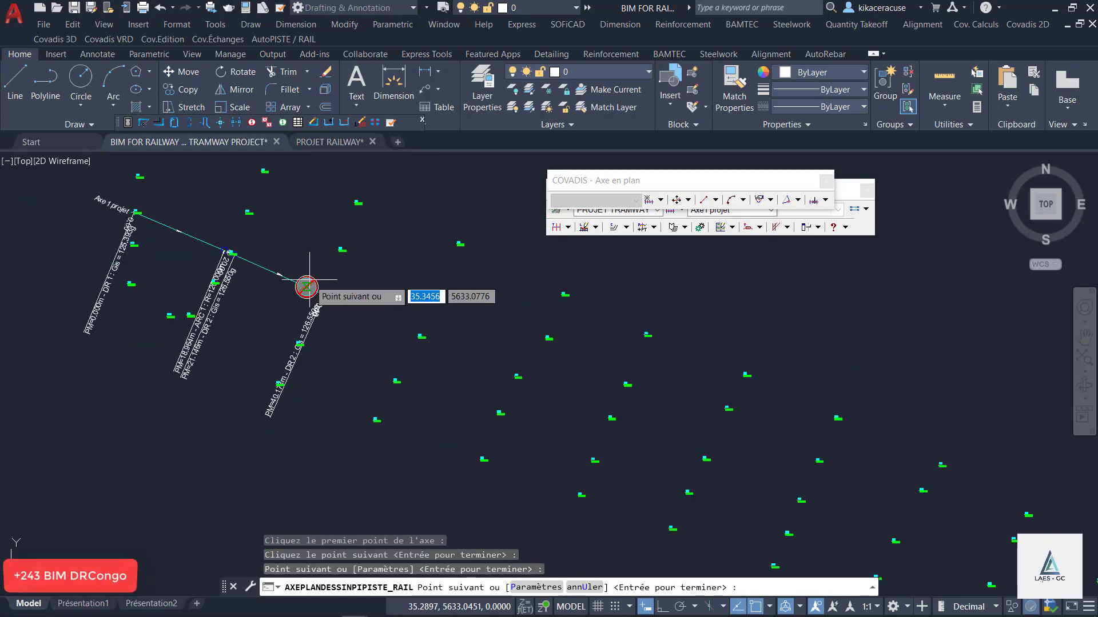
{"action": "scroll", "coordinate": [389, 323], "scroll_direction": "up", "scroll_amount": 7}
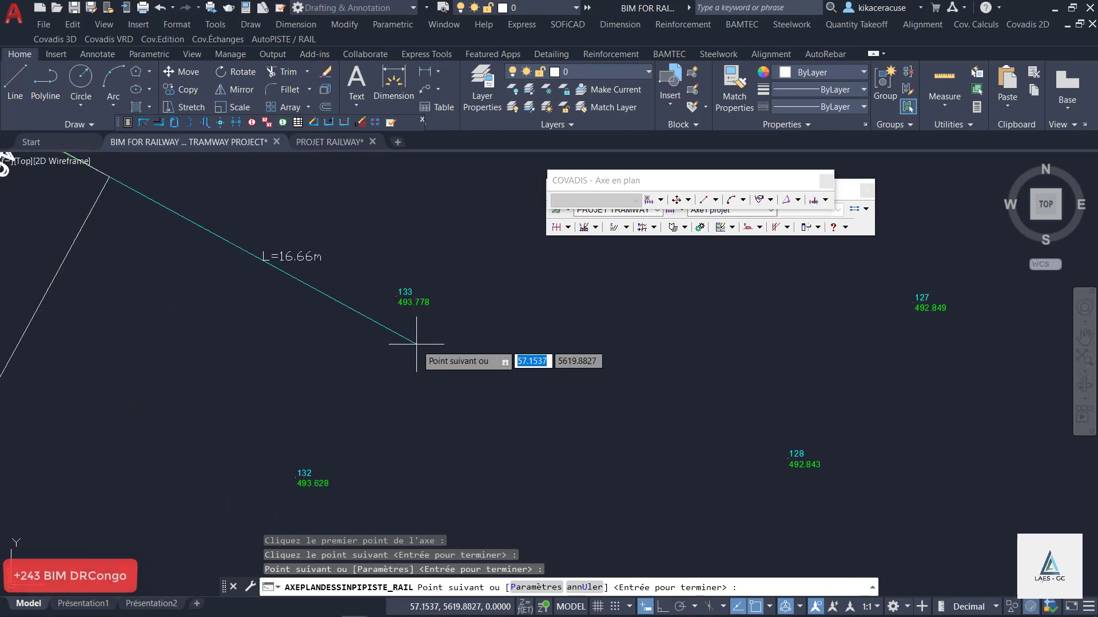
{"action": "left_click", "coordinate": [383, 269]}
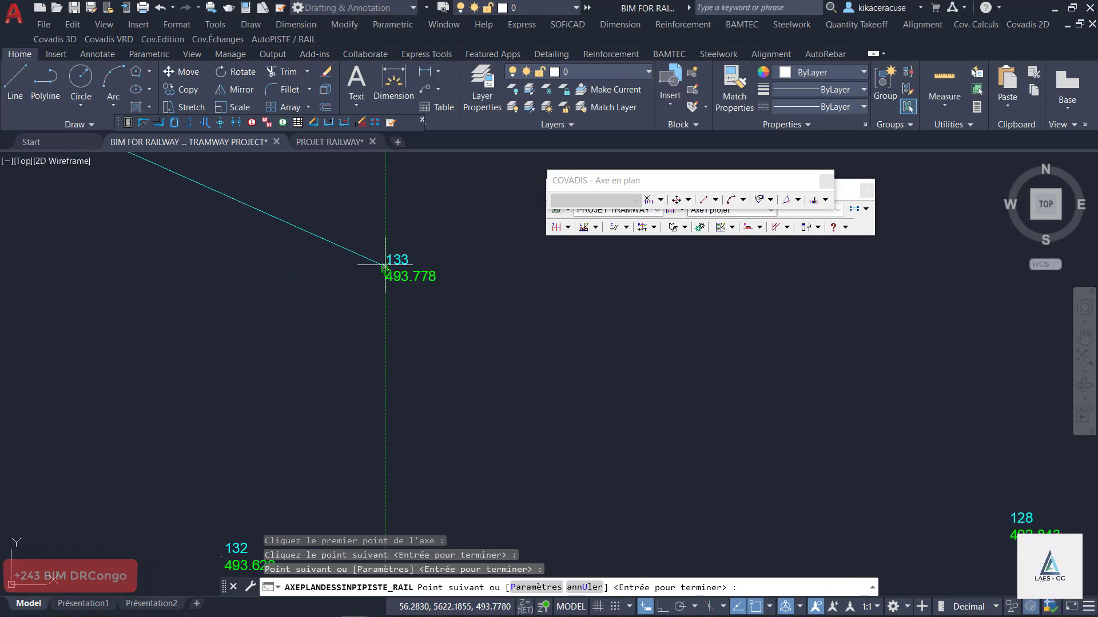
{"action": "scroll", "coordinate": [375, 266], "scroll_direction": "down", "scroll_amount": 5}
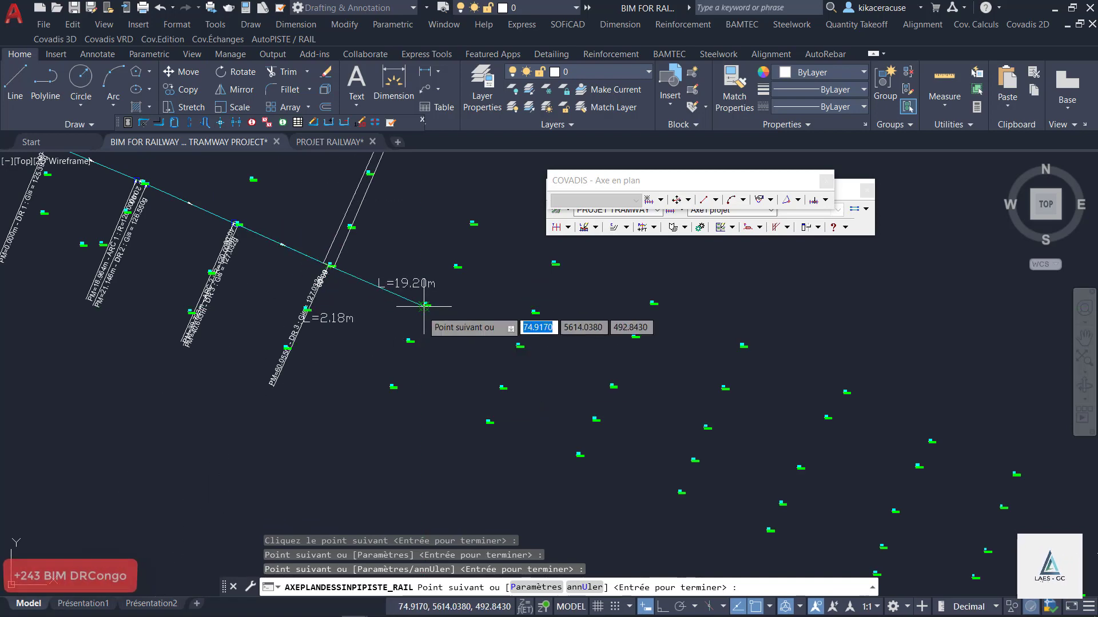
{"action": "scroll", "coordinate": [434, 315], "scroll_direction": "up", "scroll_amount": 5}
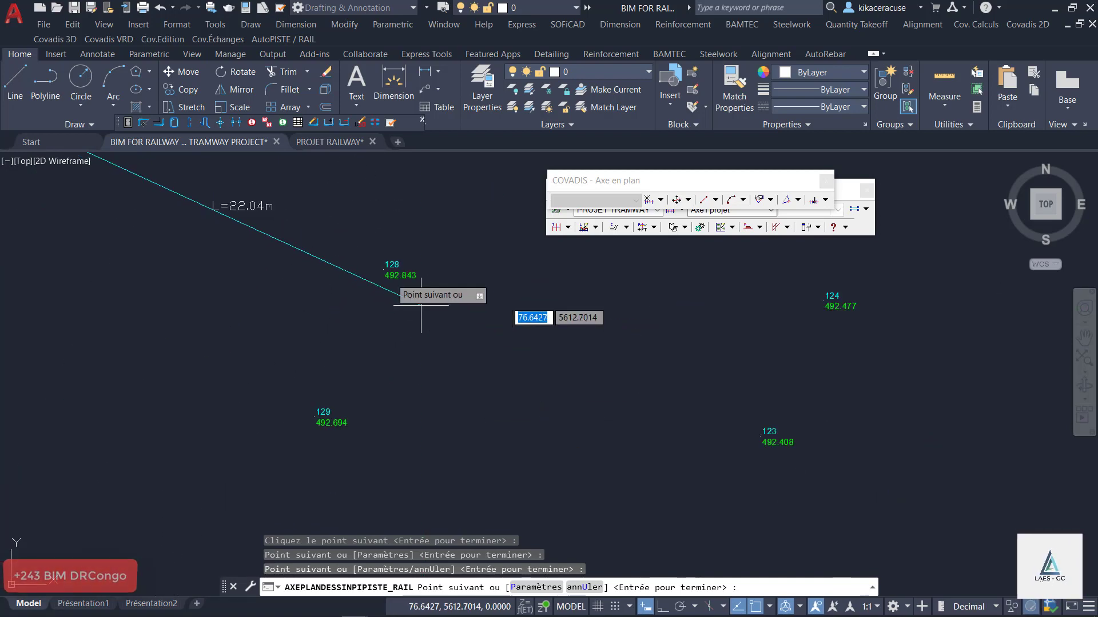
{"action": "left_click", "coordinate": [380, 270]}
Continue the axis through survey point 123 and the following central points, up to about X 184.5, Y 5565.9.
{"action": "scroll", "coordinate": [305, 257], "scroll_direction": "down", "scroll_amount": 3}
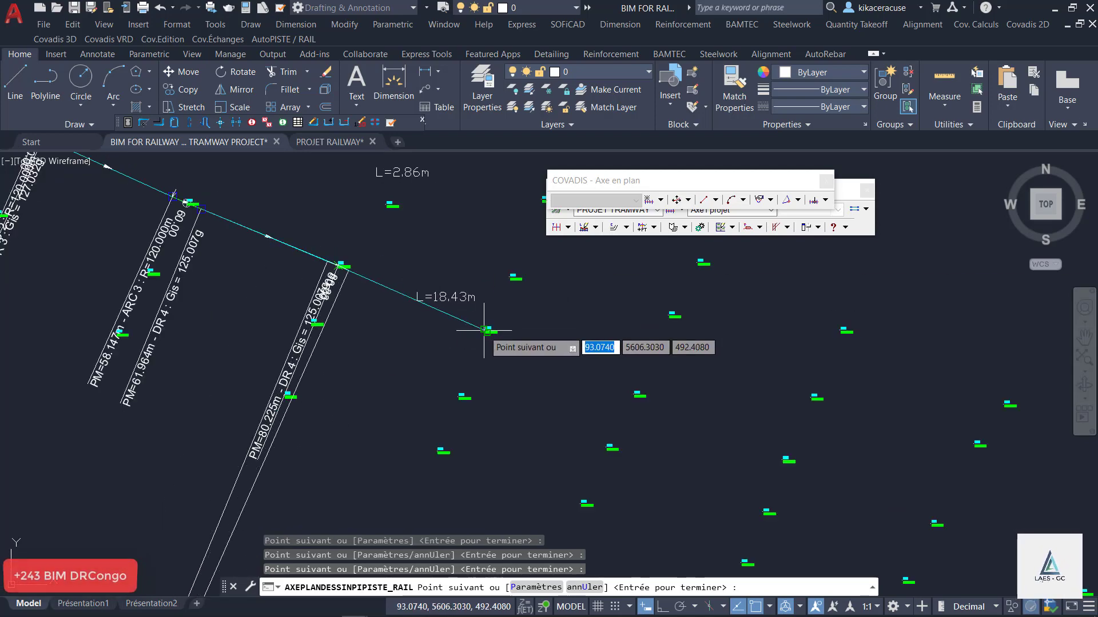
{"action": "scroll", "coordinate": [312, 312], "scroll_direction": "down", "scroll_amount": 3}
{"action": "scroll", "coordinate": [437, 343], "scroll_direction": "up", "scroll_amount": 4}
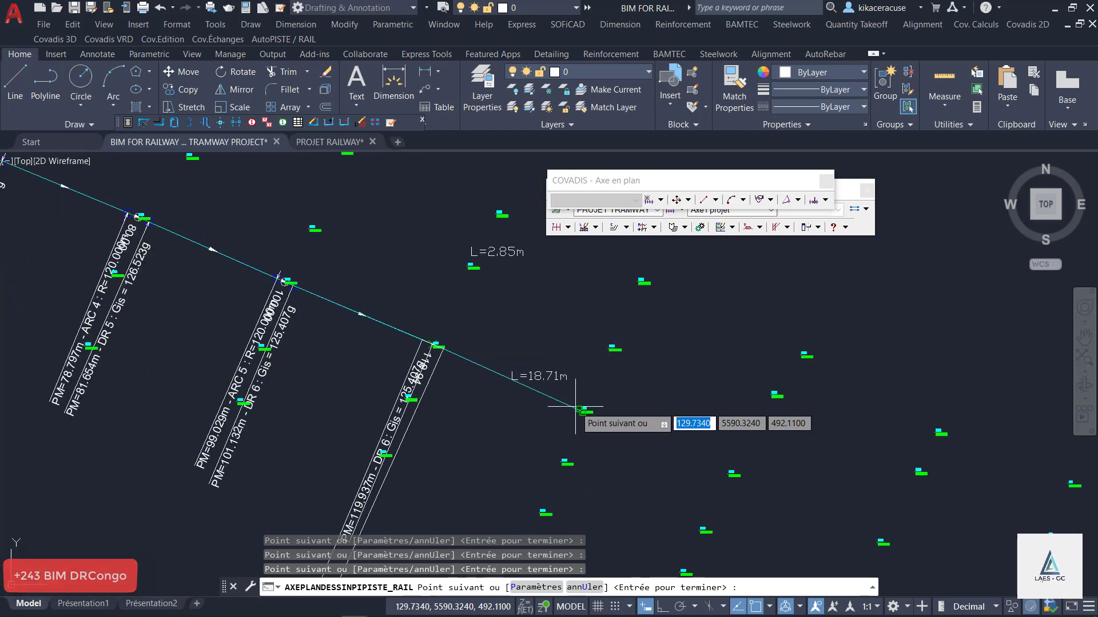
{"action": "scroll", "coordinate": [303, 320], "scroll_direction": "down", "scroll_amount": 5}
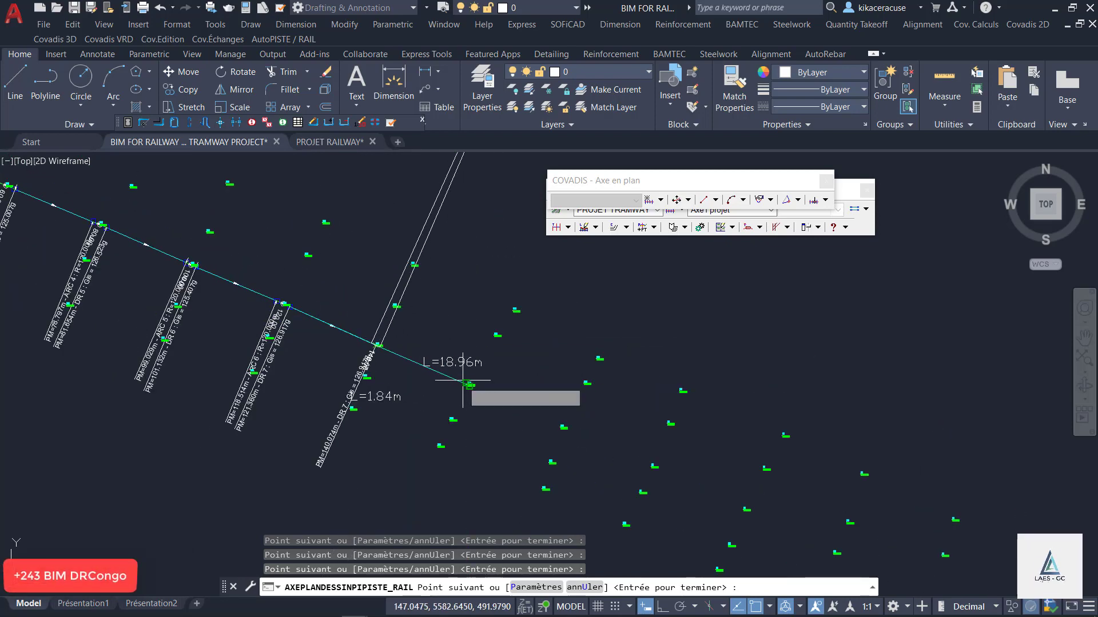
{"action": "scroll", "coordinate": [575, 423], "scroll_direction": "up", "scroll_amount": 2}
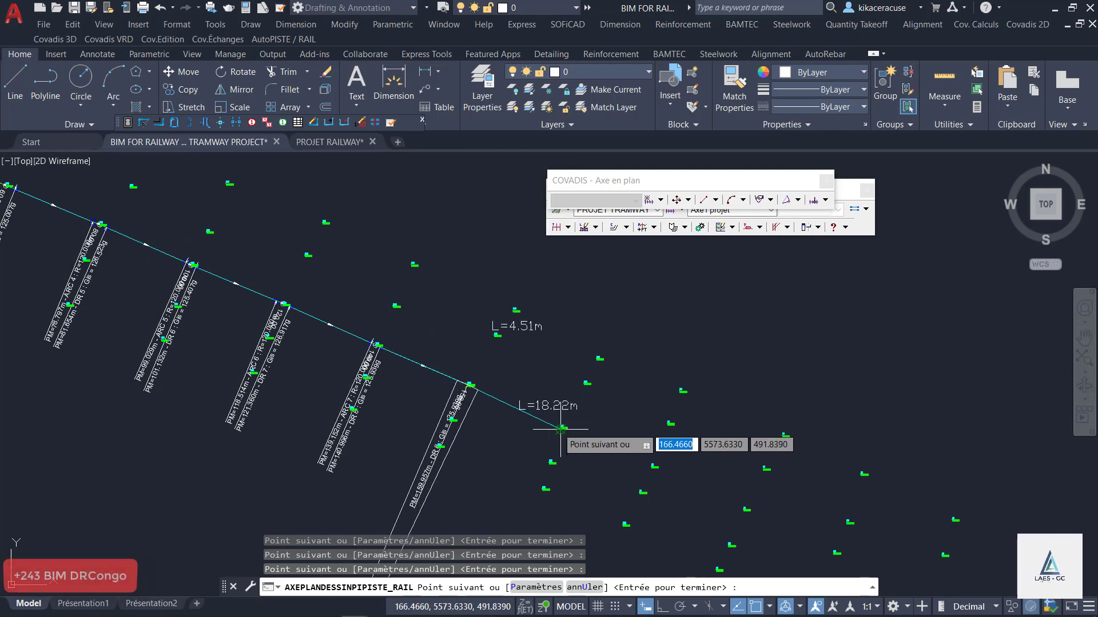
{"action": "left_click", "coordinate": [562, 427]}
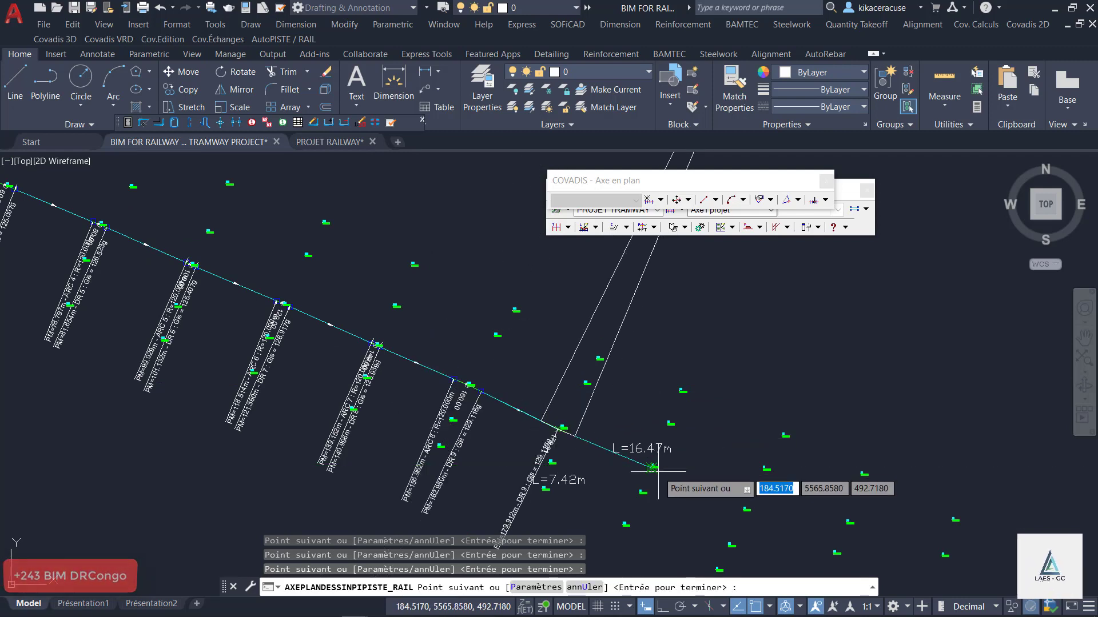
{"action": "scroll", "coordinate": [400, 366], "scroll_direction": "down", "scroll_amount": 3}
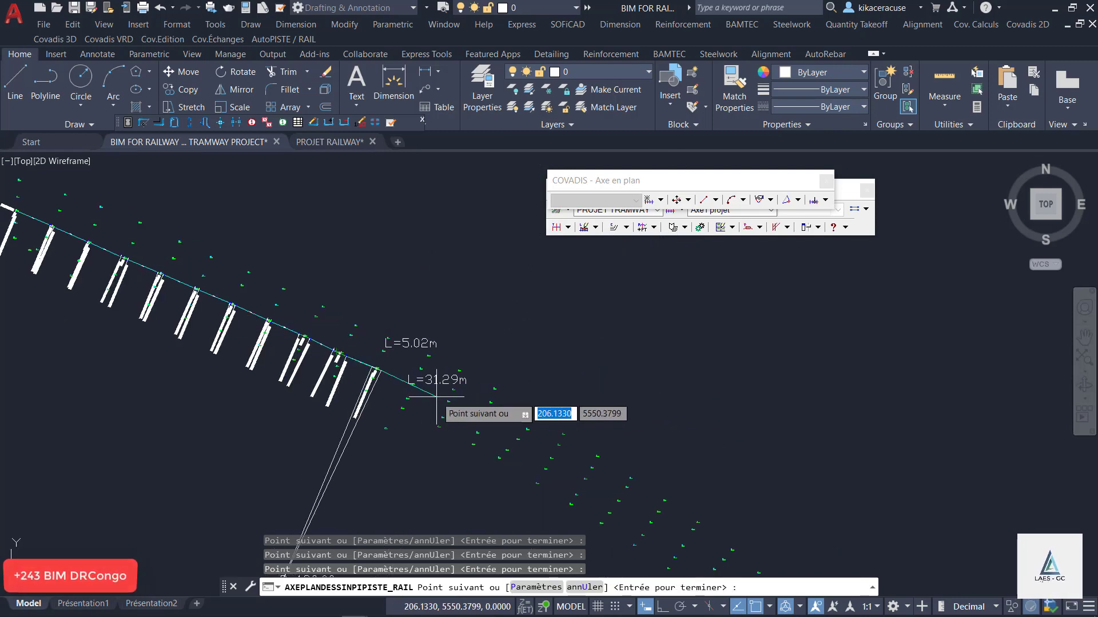
Carry the axis southeast along the middle of the survey point rows, up to about X 544.3, Y 5284.9.
{"action": "left_click", "coordinate": [517, 440]}
{"action": "scroll", "coordinate": [331, 323], "scroll_direction": "down", "scroll_amount": 5}
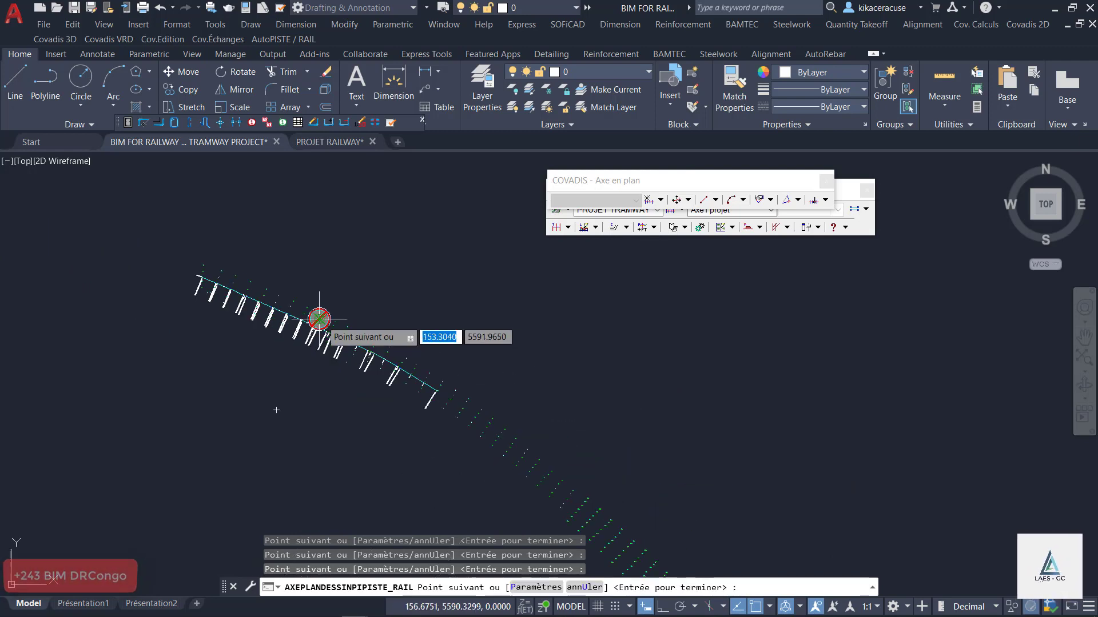
{"action": "scroll", "coordinate": [423, 394], "scroll_direction": "up", "scroll_amount": 3}
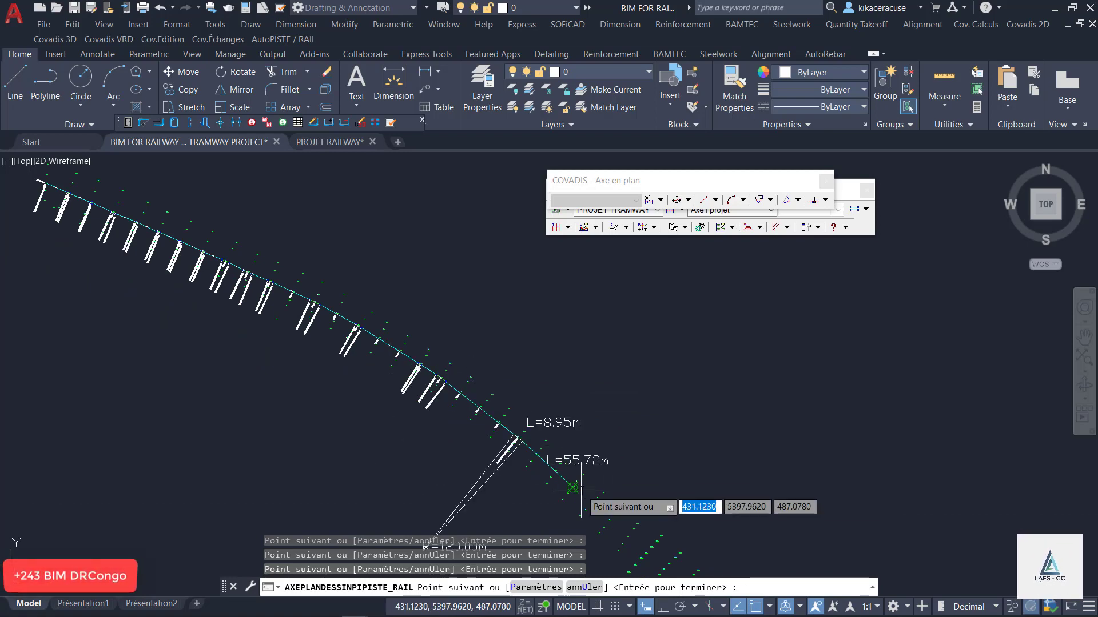
{"action": "scroll", "coordinate": [352, 288], "scroll_direction": "down", "scroll_amount": 3}
{"action": "scroll", "coordinate": [465, 409], "scroll_direction": "up", "scroll_amount": 4}
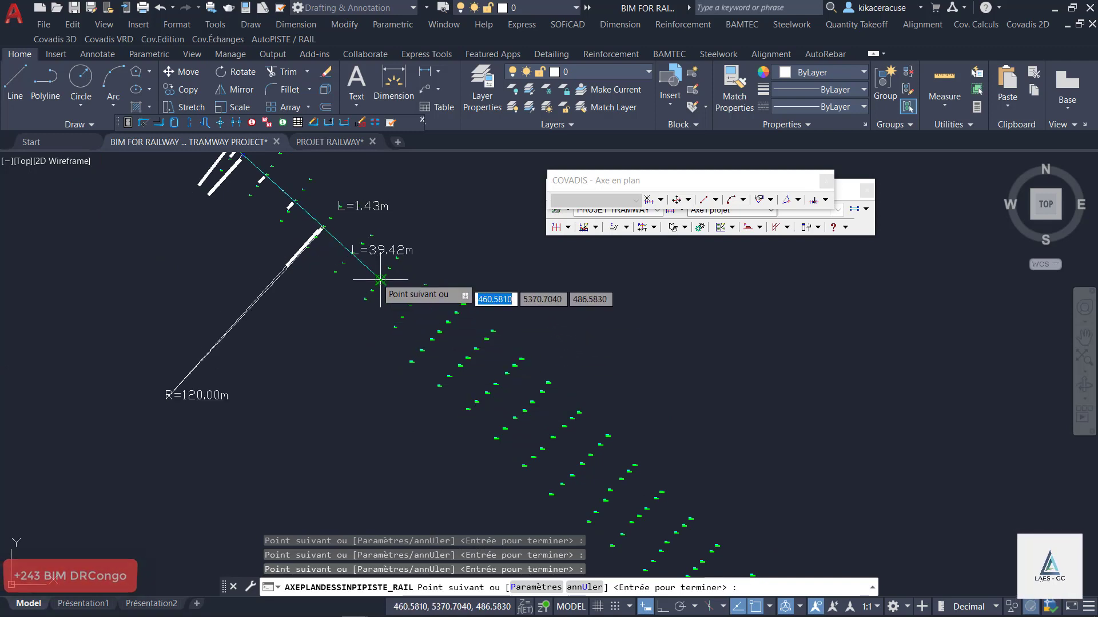
{"action": "left_click", "coordinate": [379, 279]}
{"action": "left_click", "coordinate": [460, 367]}
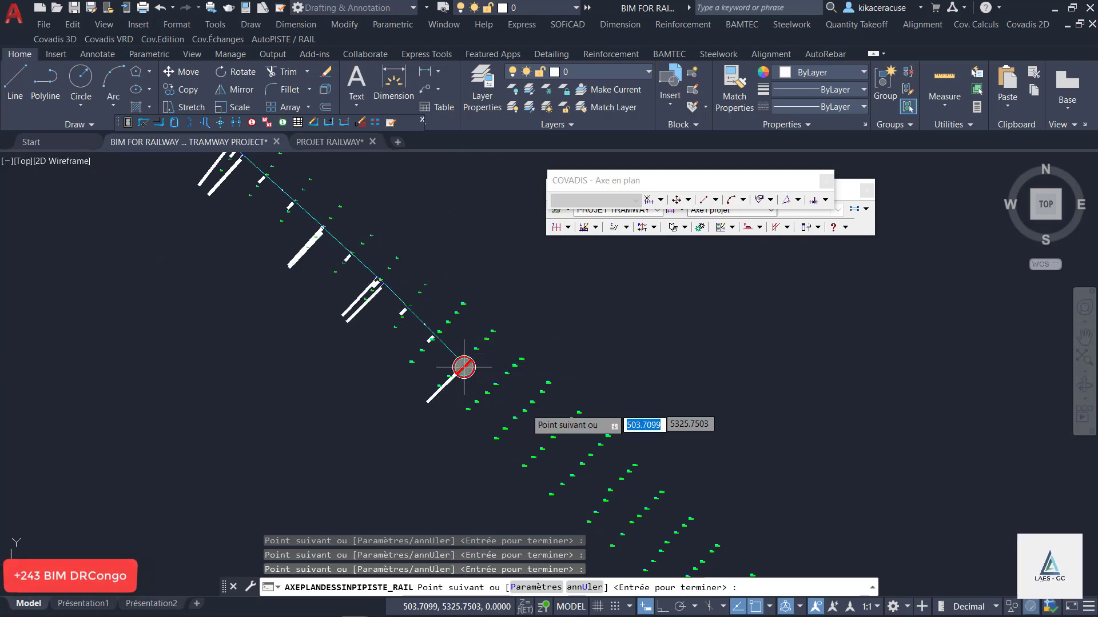
{"action": "left_click", "coordinate": [542, 448]}
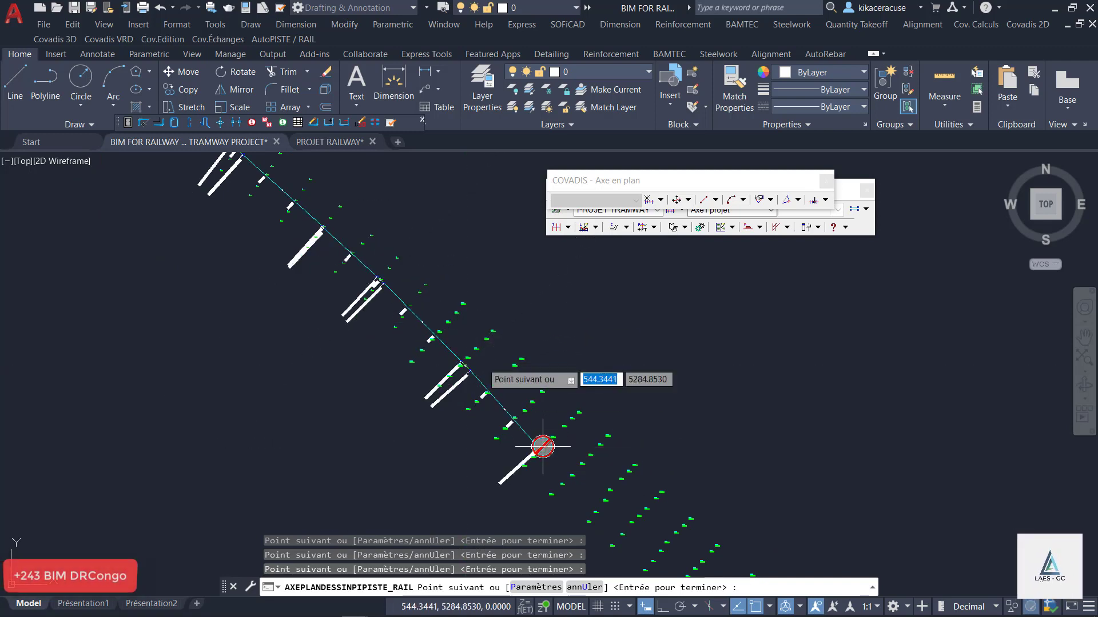
Place the remaining axis points through about X 589, Y 5245 to the last rows before the gap in the survey points, and finish the axis.
{"action": "scroll", "coordinate": [378, 280], "scroll_direction": "down", "scroll_amount": 4}
{"action": "scroll", "coordinate": [461, 374], "scroll_direction": "up", "scroll_amount": 2}
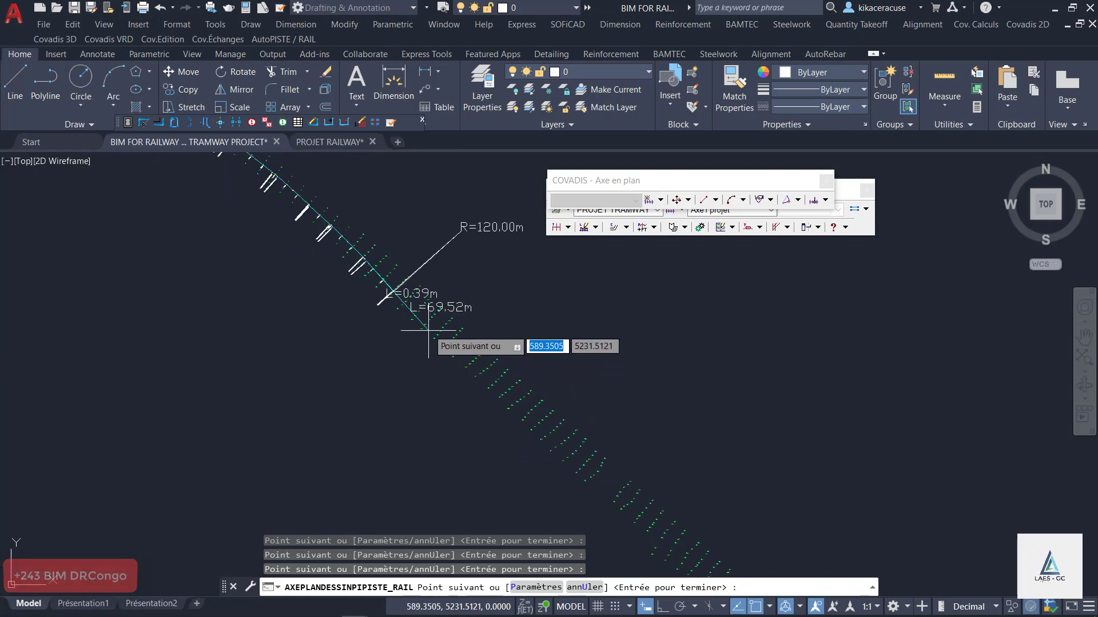
{"action": "scroll", "coordinate": [428, 320], "scroll_direction": "up", "scroll_amount": 4}
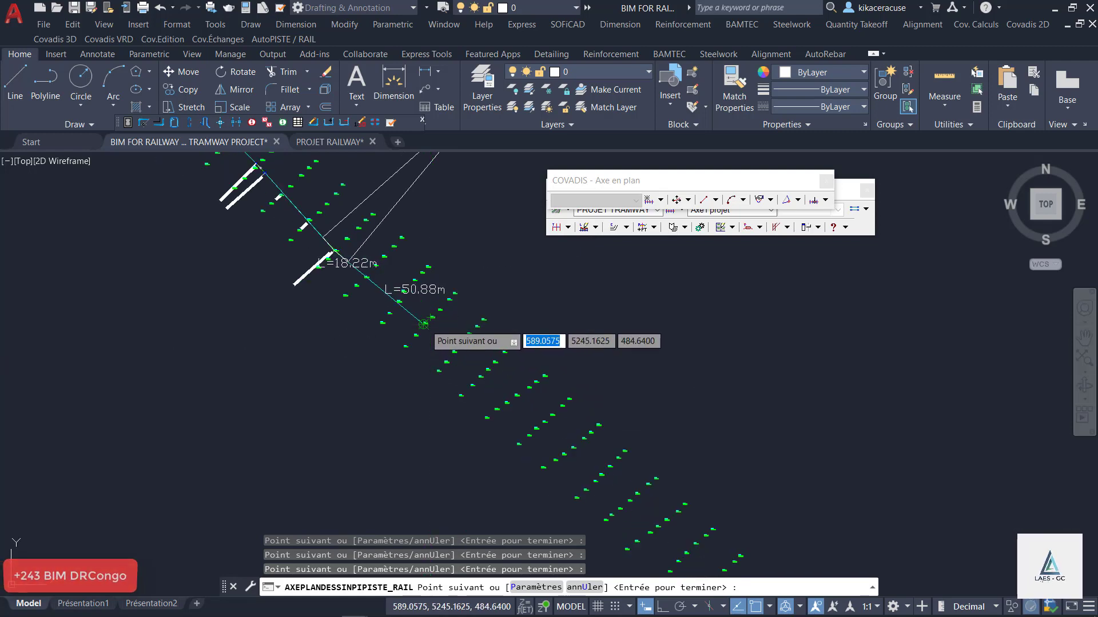
{"action": "left_click", "coordinate": [428, 319]}
{"action": "left_click", "coordinate": [509, 393]}
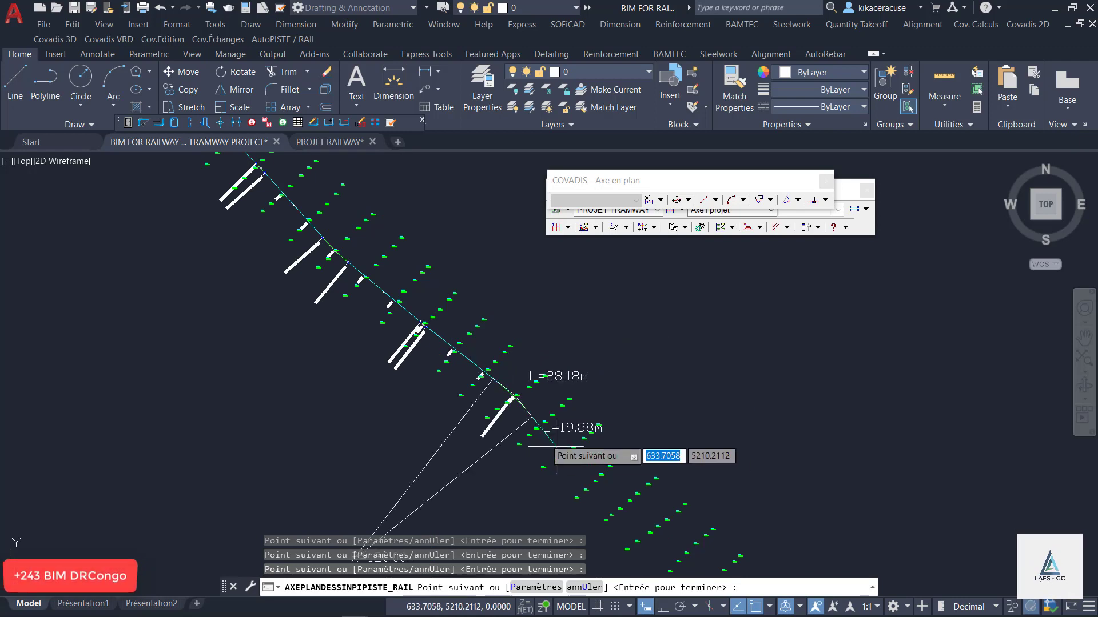
{"action": "scroll", "coordinate": [250, 263], "scroll_direction": "down", "scroll_amount": 4}
{"action": "scroll", "coordinate": [402, 368], "scroll_direction": "up", "scroll_amount": 2}
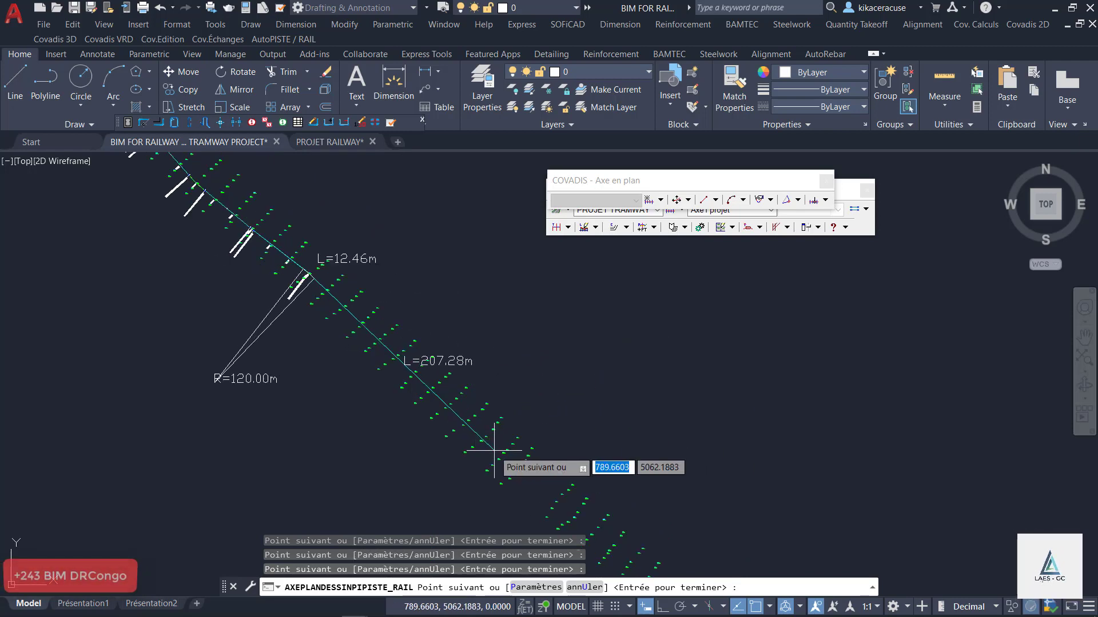
{"action": "left_click", "coordinate": [520, 470]}
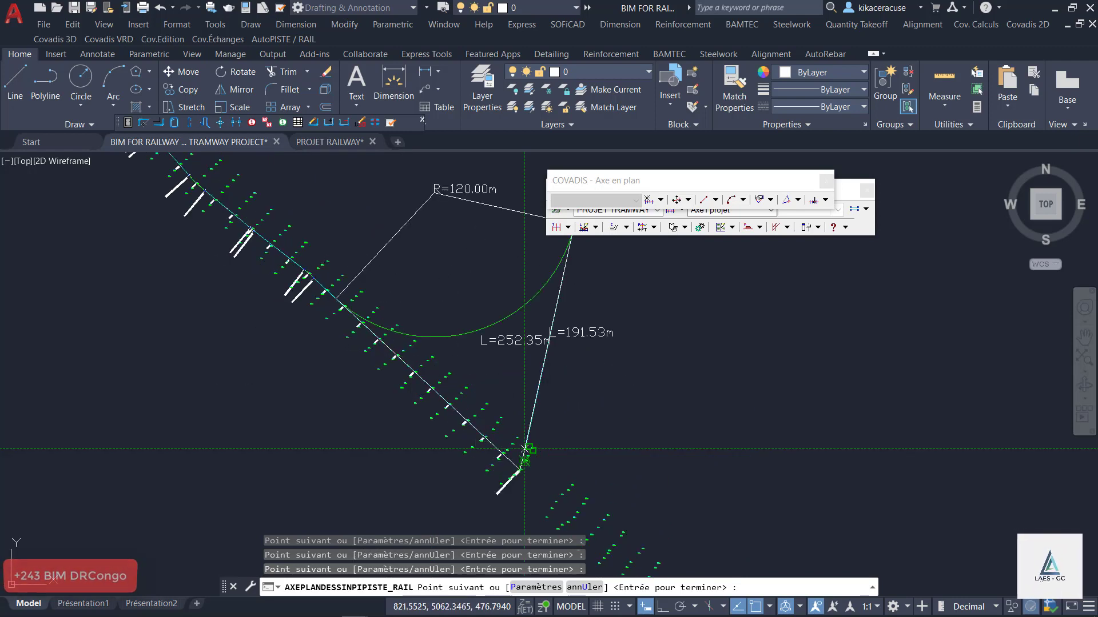
{"action": "key", "text": "Return"}
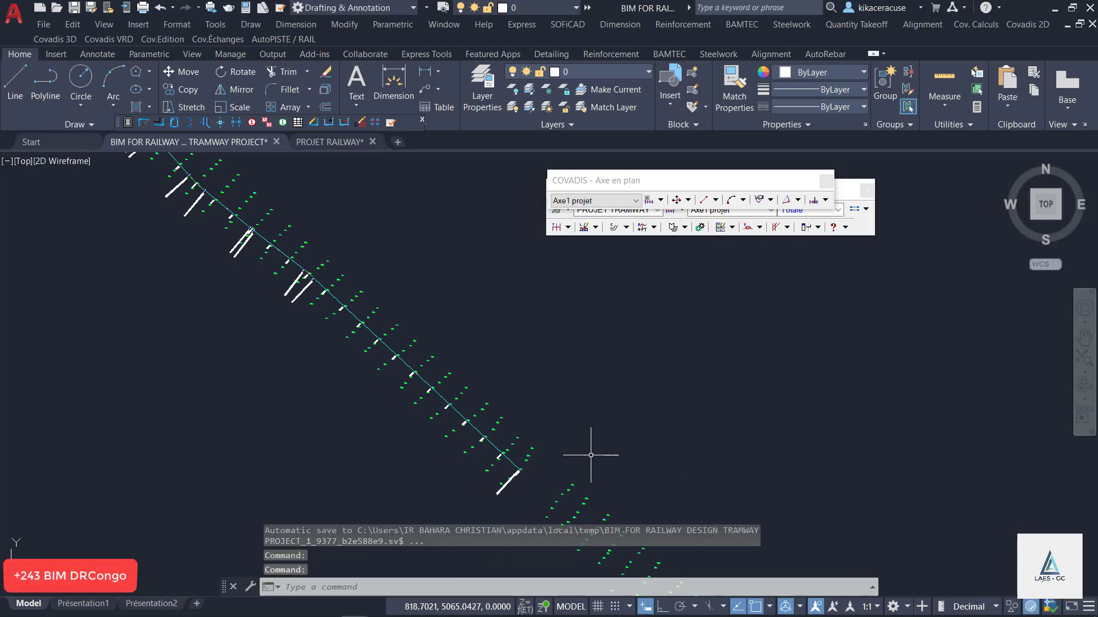
Examine the drawn Axe1 projet along its length, including the line, arc and chainage labels, back to its starting point.
{"action": "scroll", "coordinate": [731, 447], "scroll_direction": "down", "scroll_amount": 2}
{"action": "scroll", "coordinate": [478, 334], "scroll_direction": "up", "scroll_amount": 8}
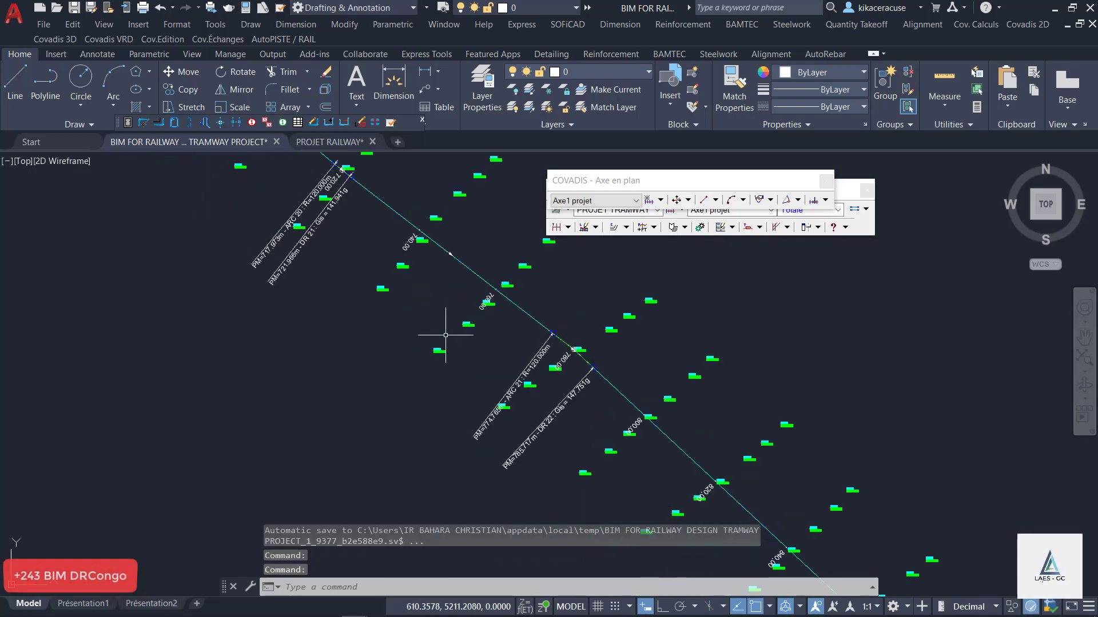
{"action": "scroll", "coordinate": [751, 449], "scroll_direction": "down", "scroll_amount": 6}
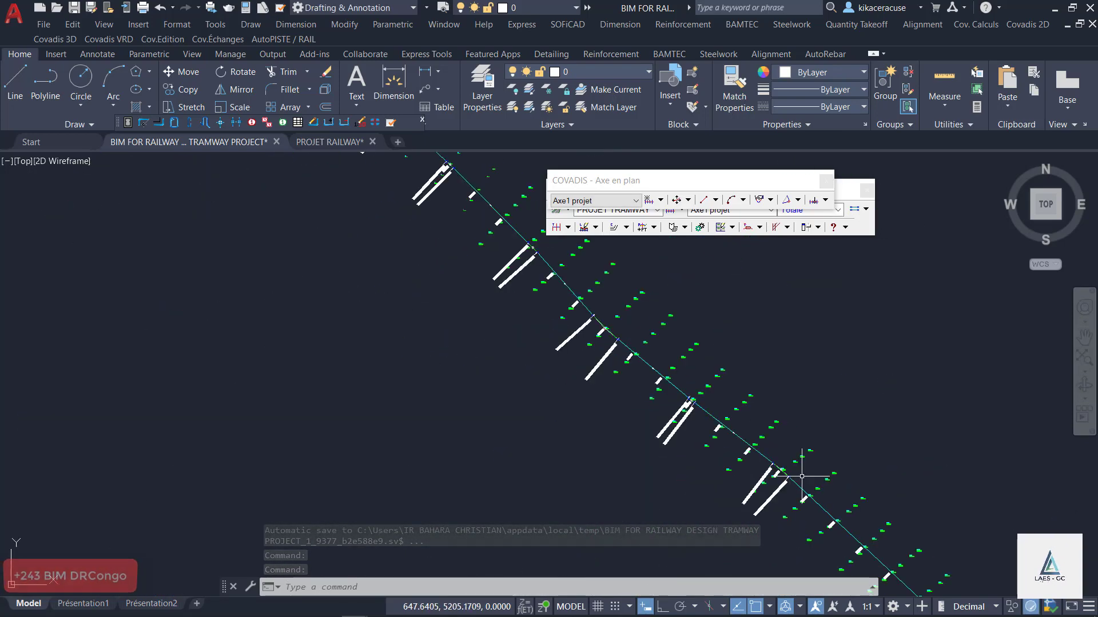
{"action": "scroll", "coordinate": [561, 298], "scroll_direction": "up", "scroll_amount": 5}
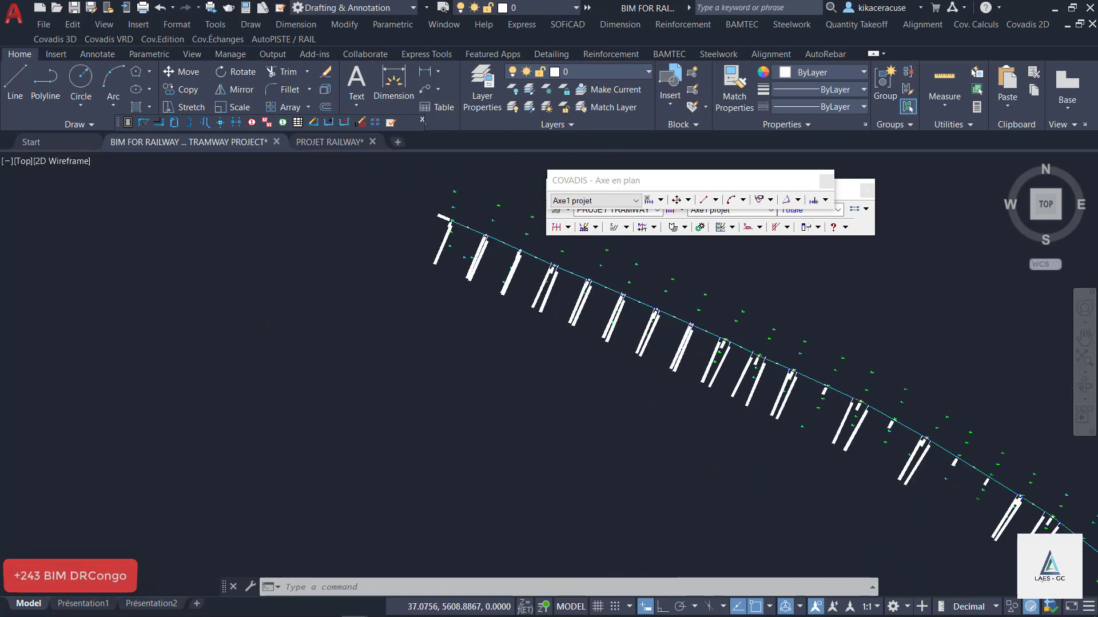
{"action": "scroll", "coordinate": [456, 358], "scroll_direction": "down", "scroll_amount": 4}
{"action": "scroll", "coordinate": [441, 380], "scroll_direction": "up", "scroll_amount": 2}
{"action": "scroll", "coordinate": [430, 322], "scroll_direction": "up", "scroll_amount": 5}
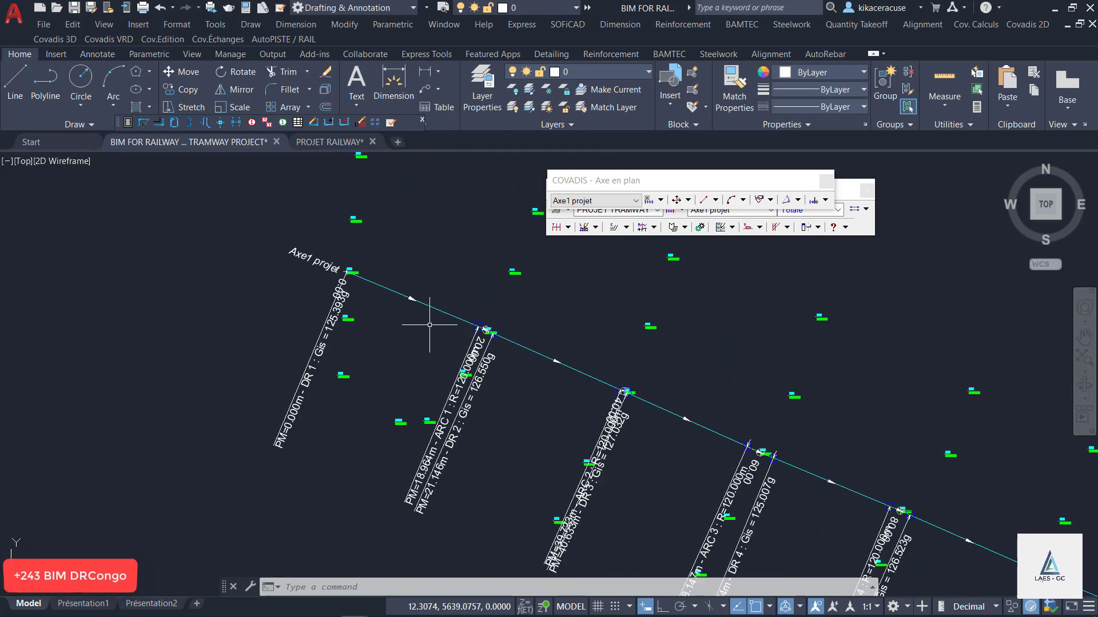
{"action": "scroll", "coordinate": [215, 368], "scroll_direction": "down", "scroll_amount": 2}
{"action": "scroll", "coordinate": [440, 293], "scroll_direction": "down", "scroll_amount": 3}
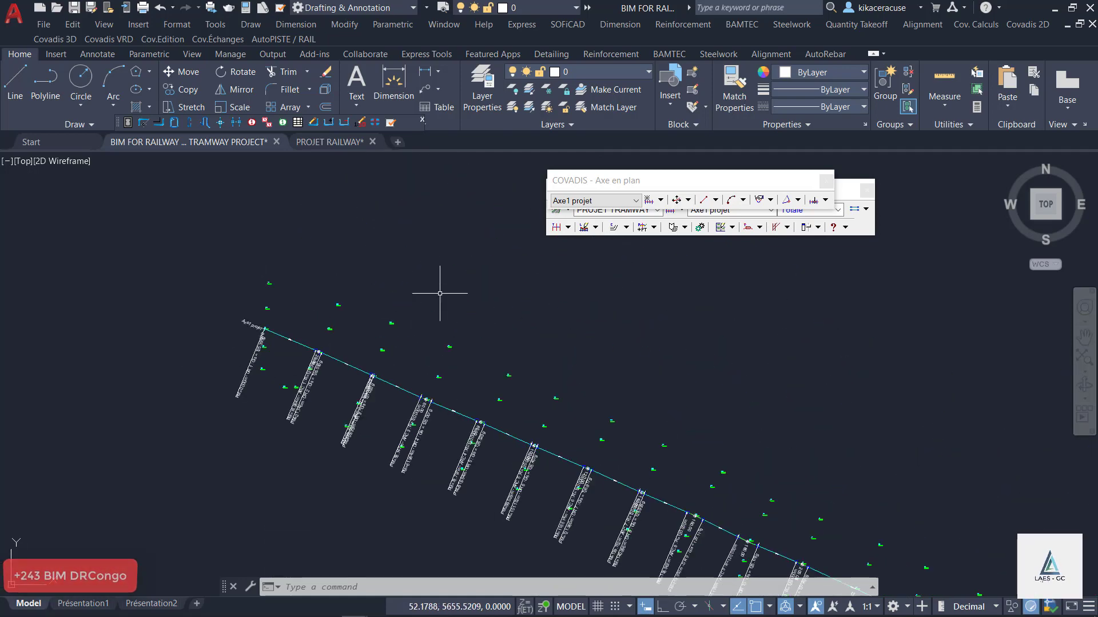
Start tabulating Axe1 projet and position the perpendicular tabulations at the vertices (Sommets) and at 20 m intervals.
{"action": "left_click", "coordinate": [568, 210]}
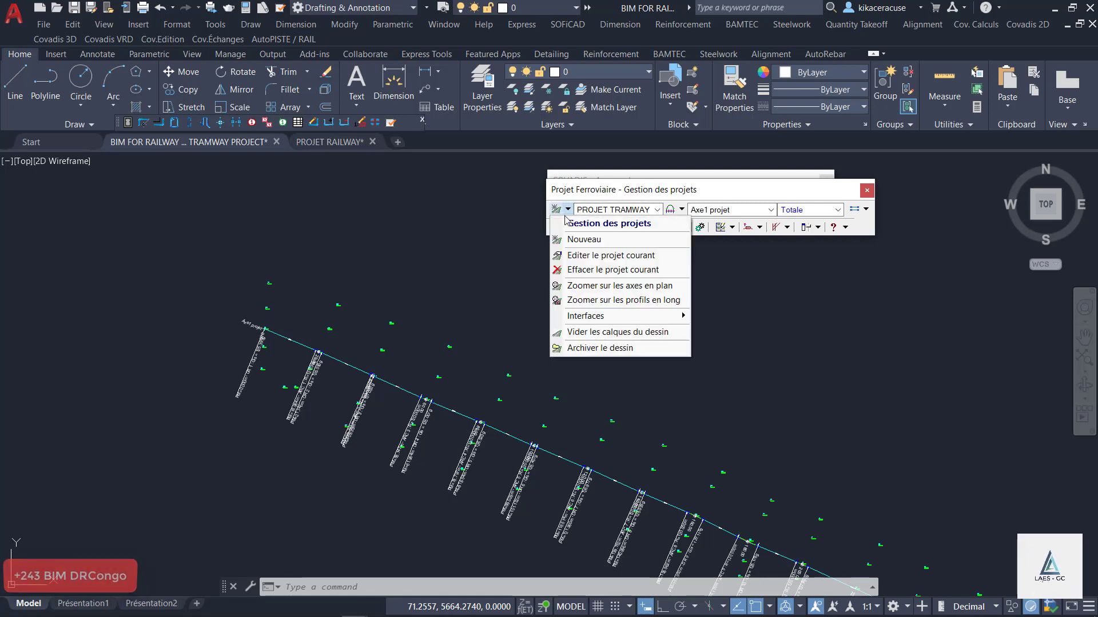
{"action": "left_click", "coordinate": [580, 193]}
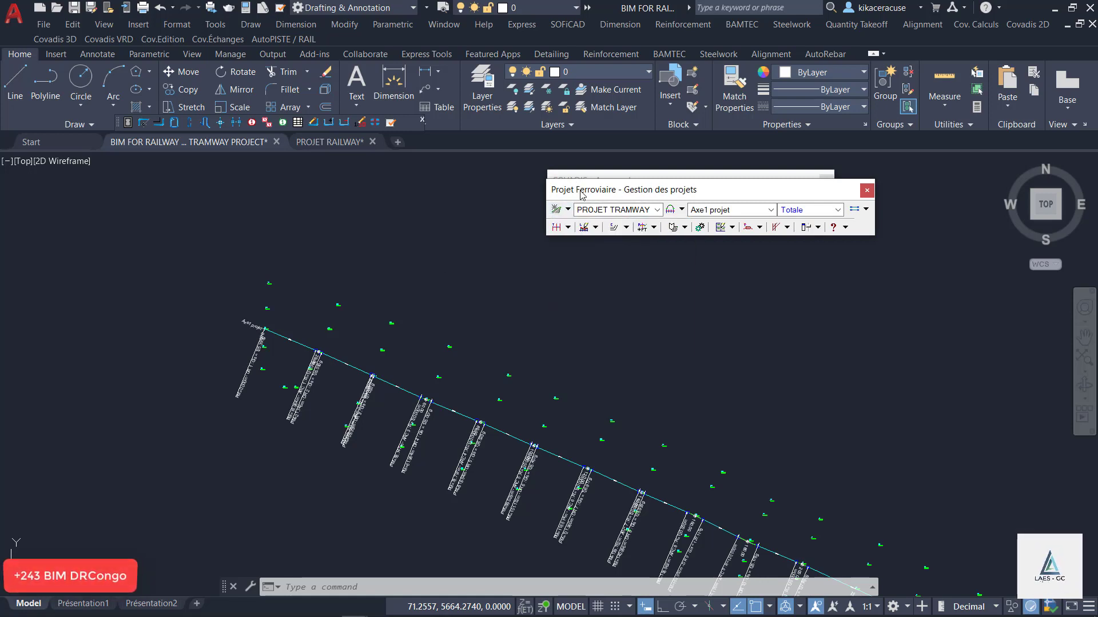
{"action": "left_click", "coordinate": [569, 228]}
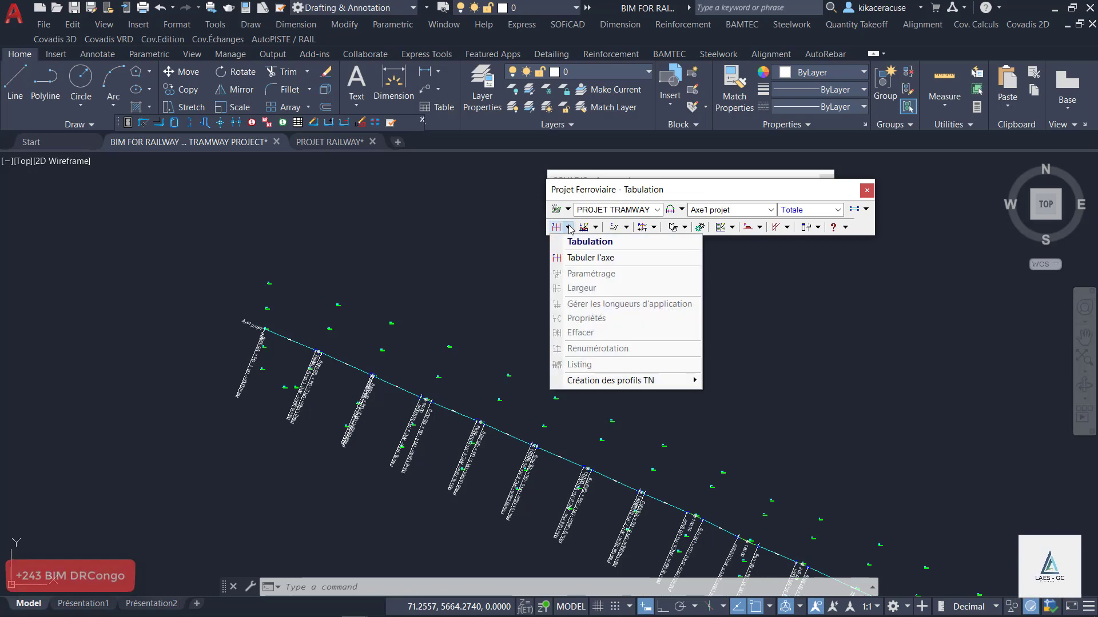
{"action": "left_click", "coordinate": [589, 258]}
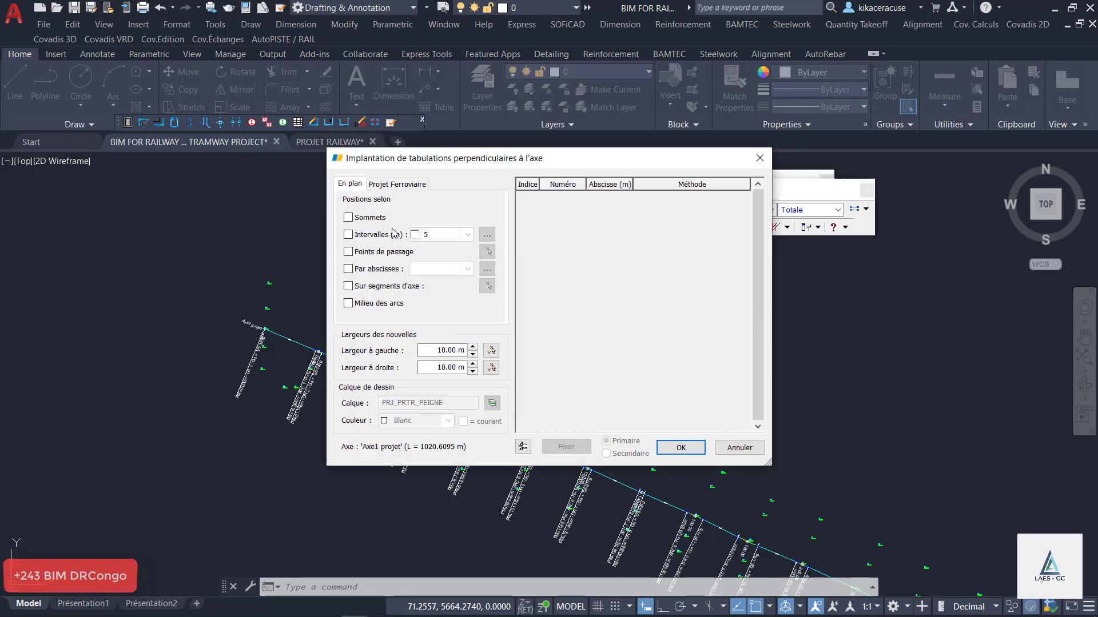
{"action": "left_click", "coordinate": [347, 218]}
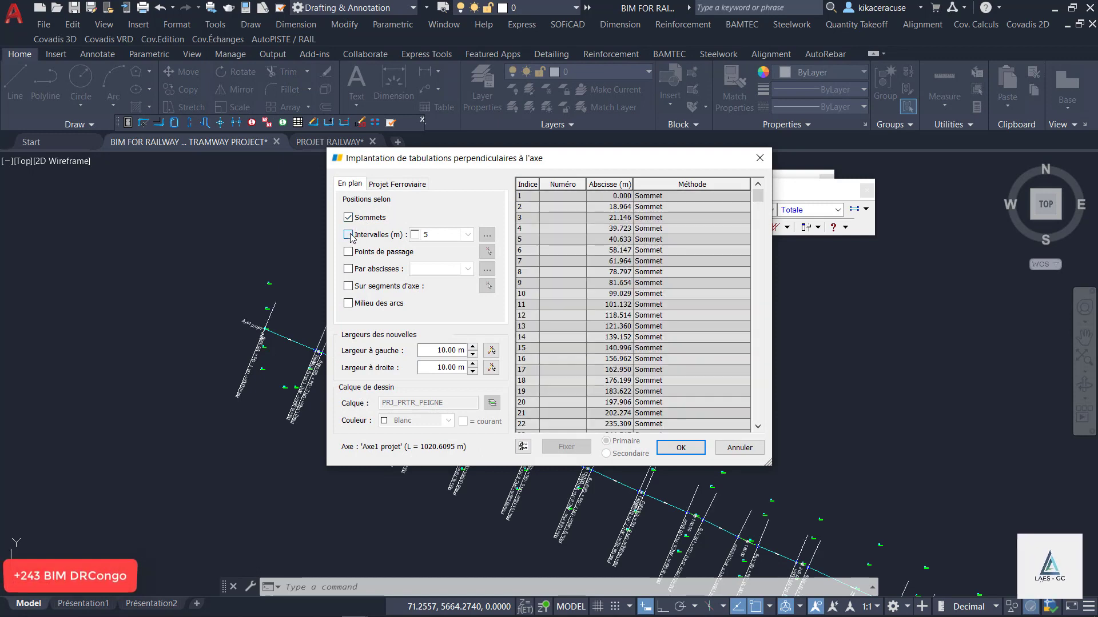
{"action": "left_click", "coordinate": [349, 235]}
{"action": "left_click", "coordinate": [469, 236]}
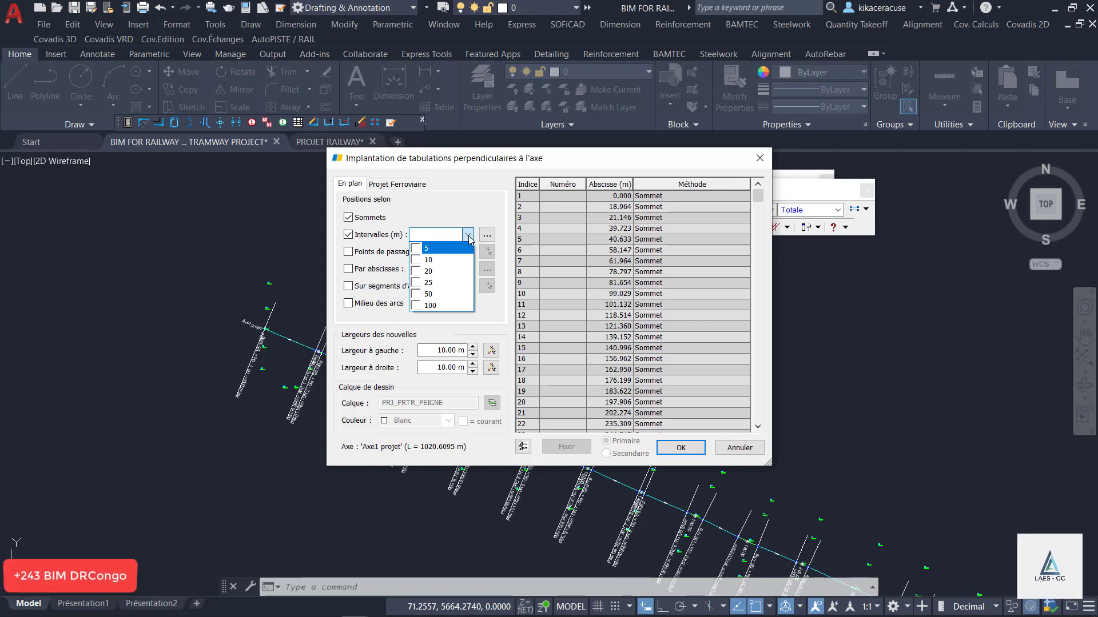
{"action": "left_click", "coordinate": [417, 272]}
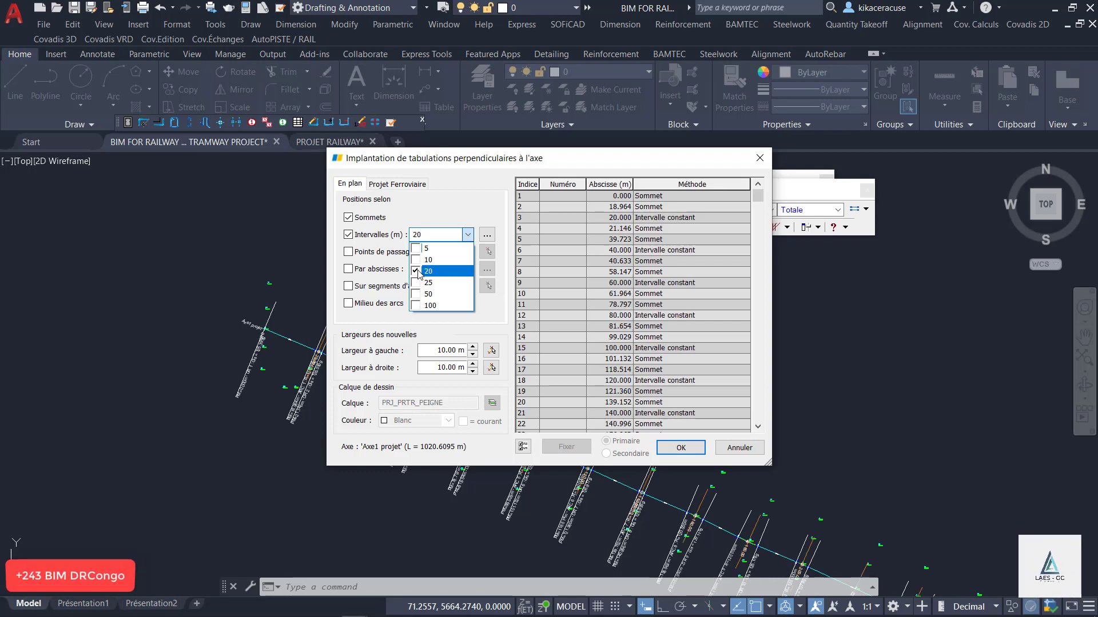
Keep the superelevation variation (Selon variation de dévers) positions and generate the axis tabulations with 10 m widths on both sides.
{"action": "left_click", "coordinate": [457, 203]}
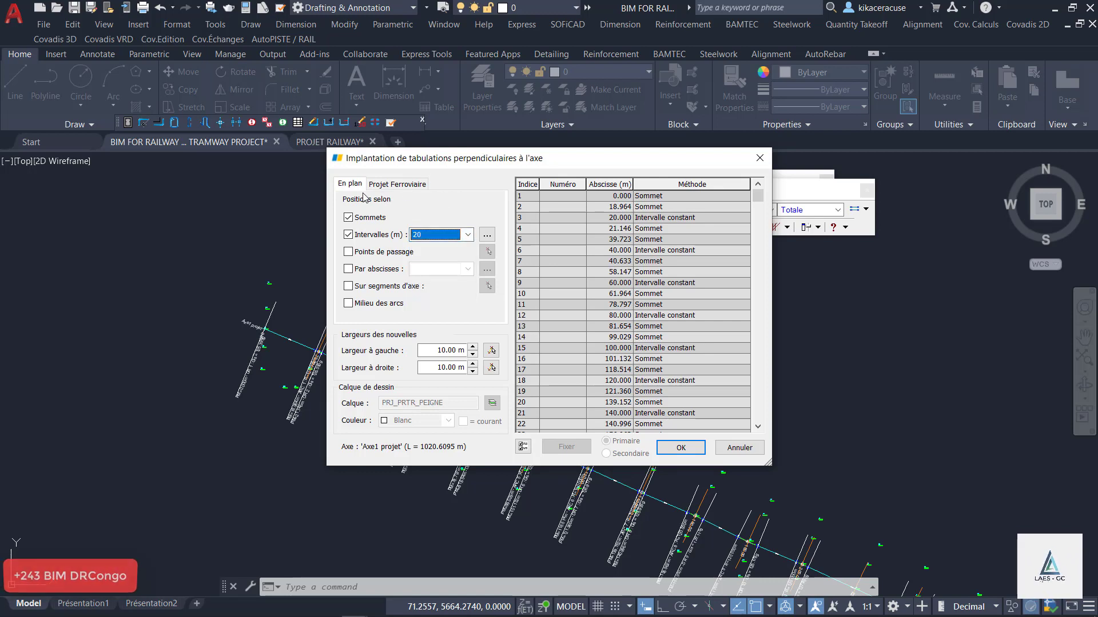
{"action": "left_click", "coordinate": [387, 185]}
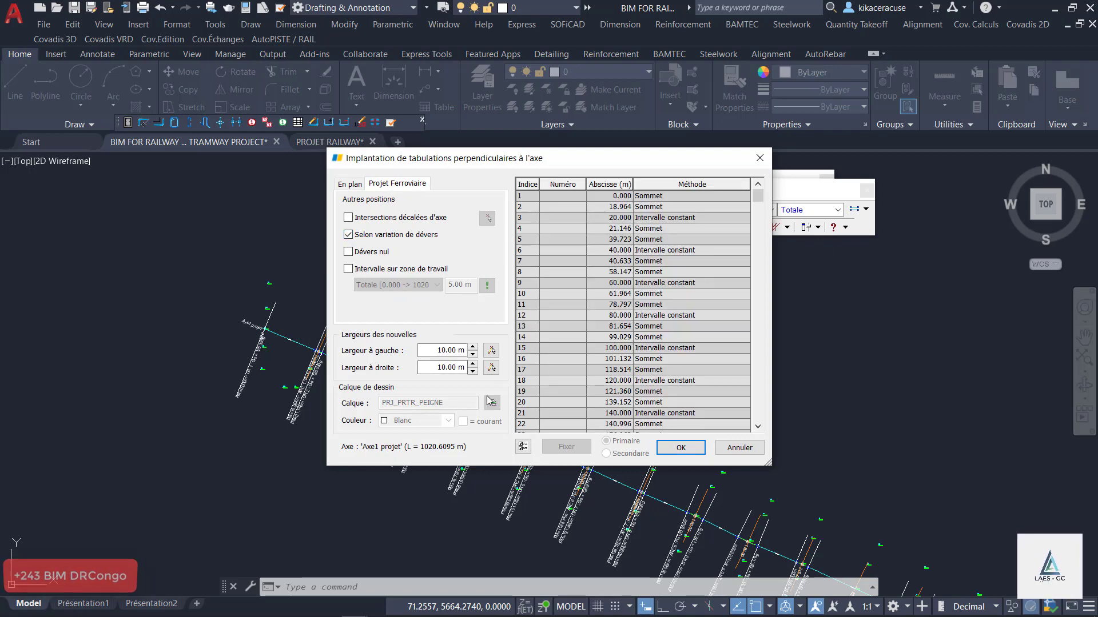
{"action": "left_click", "coordinate": [678, 447]}
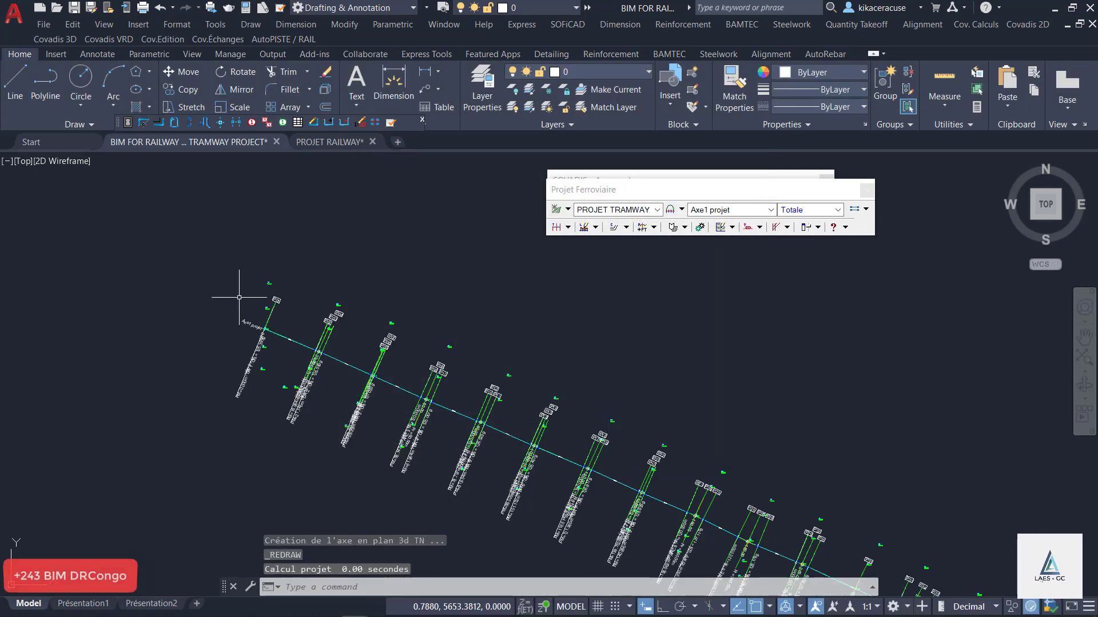
Examine the tabulations from P01 to P07 and how closely they crowd together at survey points 143 and 138.
{"action": "scroll", "coordinate": [269, 309], "scroll_direction": "up", "scroll_amount": 4}
{"action": "scroll", "coordinate": [287, 303], "scroll_direction": "up", "scroll_amount": 2}
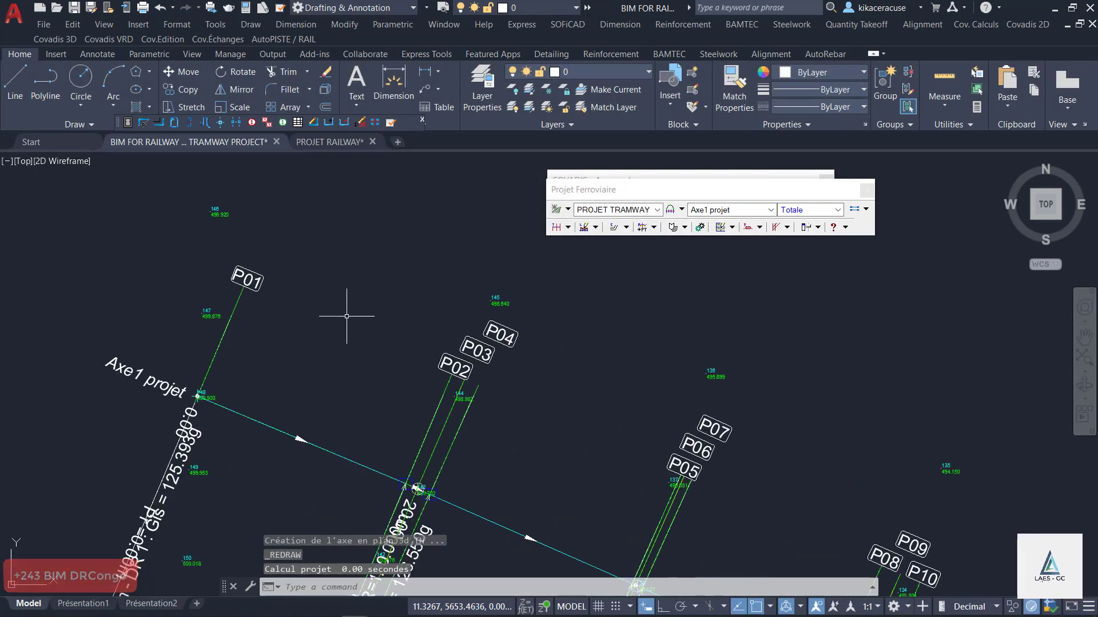
{"action": "scroll", "coordinate": [418, 487], "scroll_direction": "up", "scroll_amount": 6}
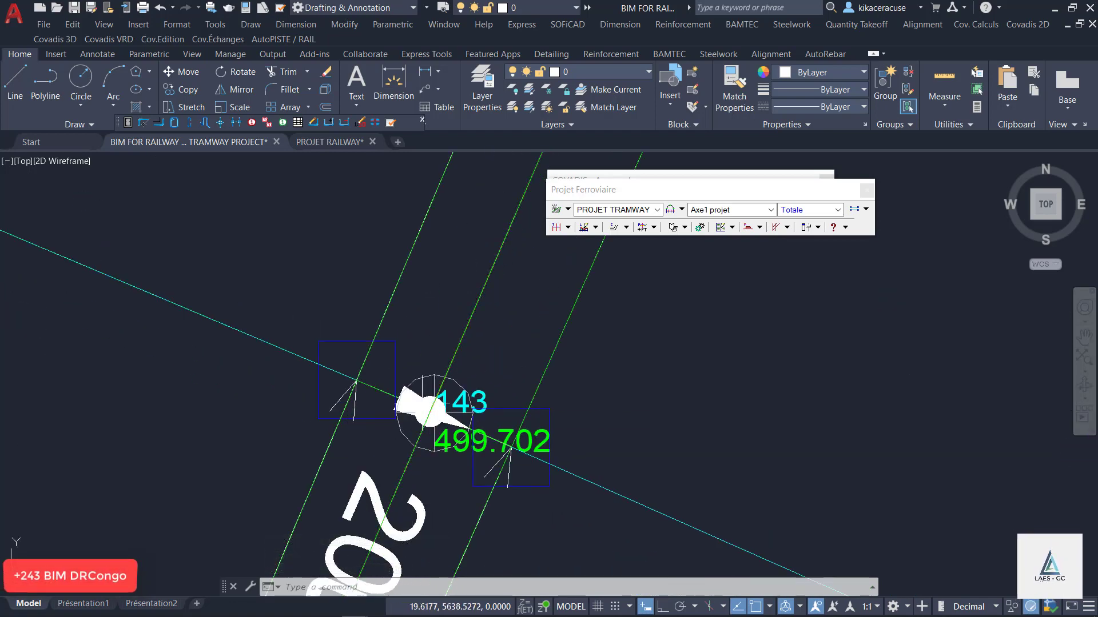
{"action": "left_click", "coordinate": [440, 415]}
{"action": "scroll", "coordinate": [441, 415], "scroll_direction": "up", "scroll_amount": 5}
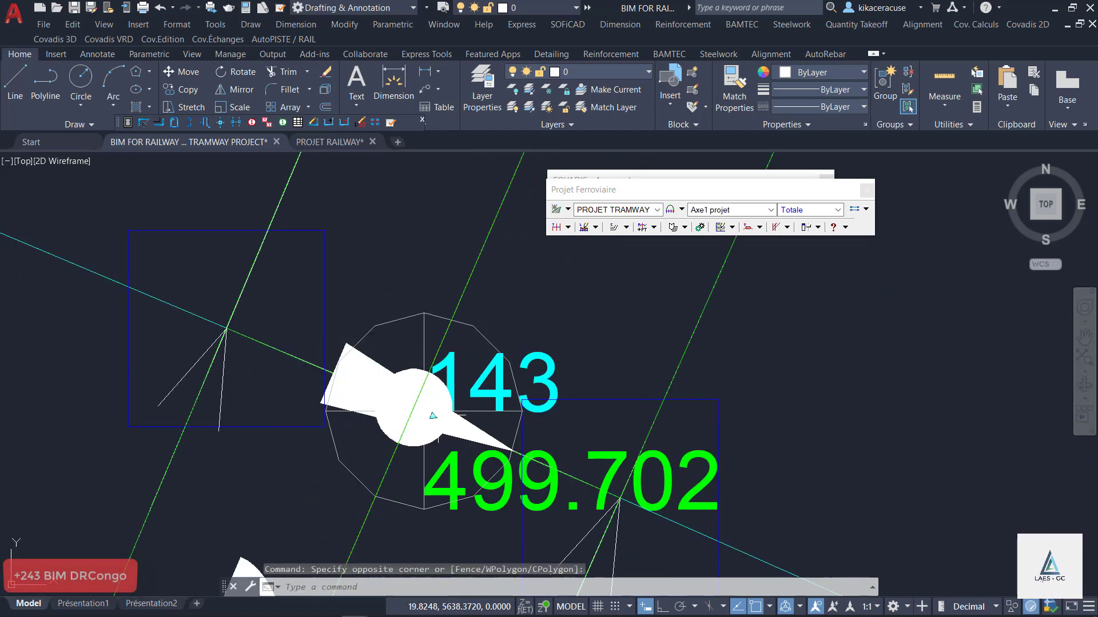
{"action": "left_click", "coordinate": [443, 376]}
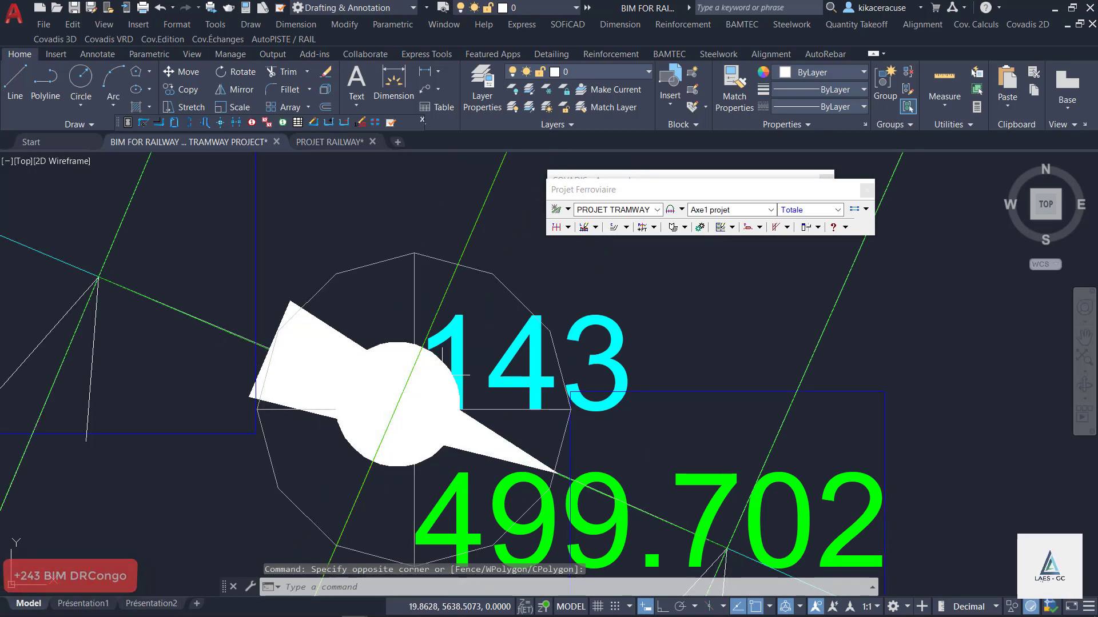
{"action": "left_click", "coordinate": [438, 392]}
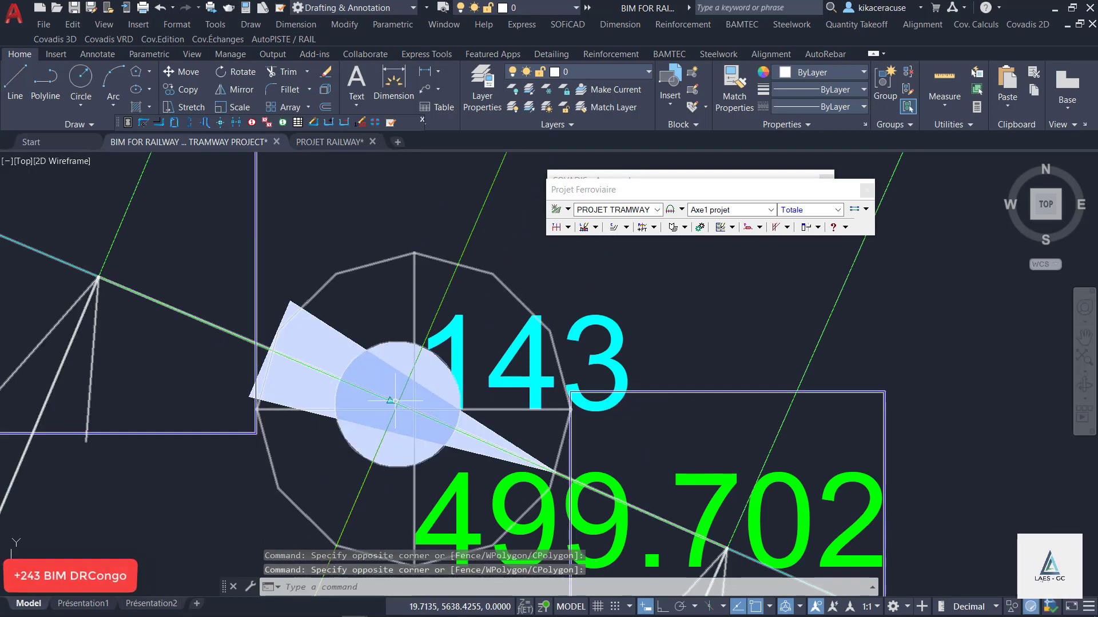
{"action": "scroll", "coordinate": [394, 401], "scroll_direction": "down", "scroll_amount": 8}
{"action": "key", "text": "Escape"}
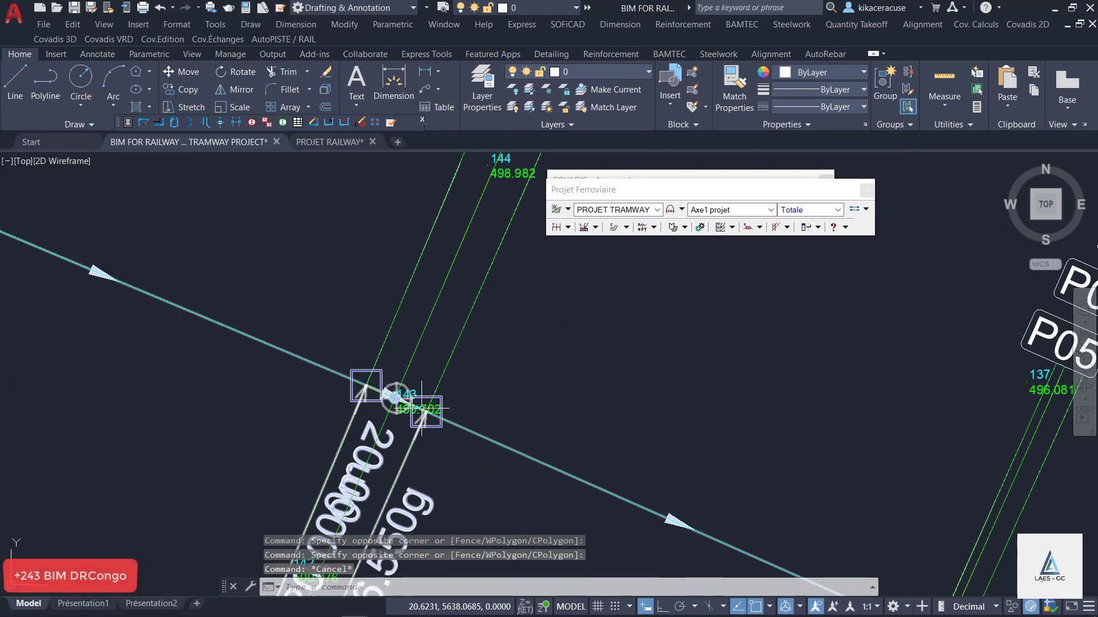
{"action": "scroll", "coordinate": [551, 406], "scroll_direction": "up", "scroll_amount": 4}
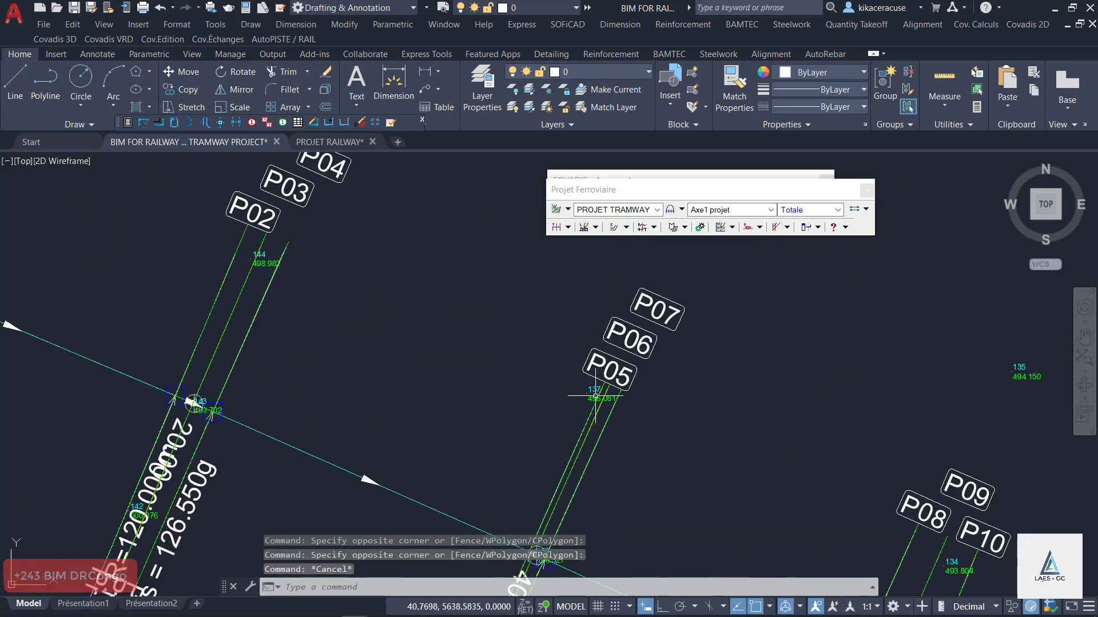
{"action": "scroll", "coordinate": [595, 396], "scroll_direction": "down", "scroll_amount": 3}
{"action": "scroll", "coordinate": [579, 457], "scroll_direction": "up", "scroll_amount": 6}
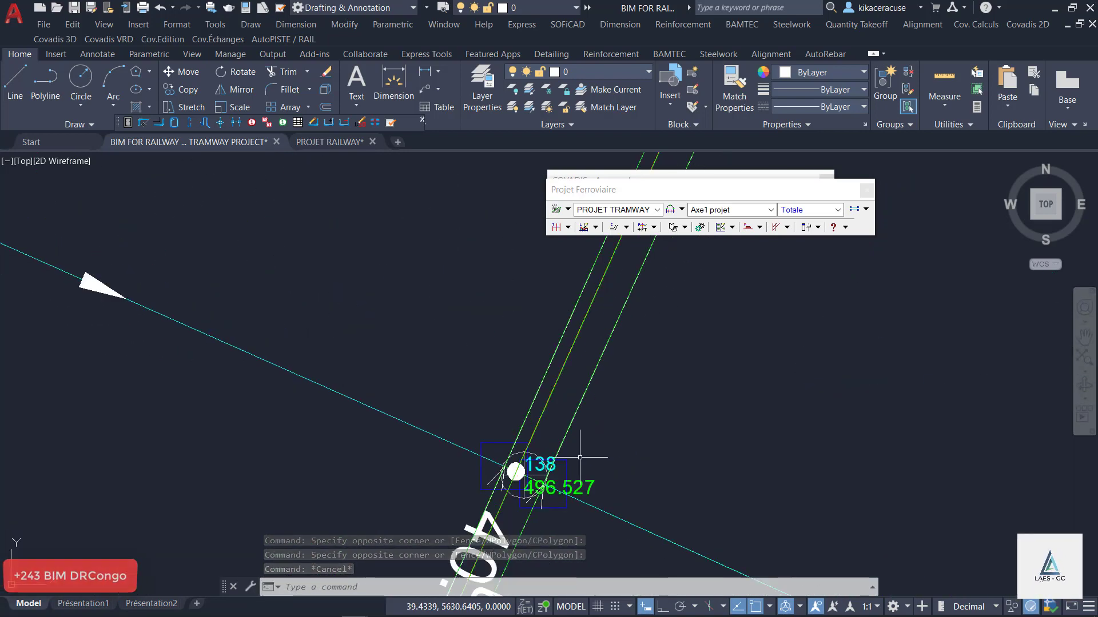
{"action": "left_click", "coordinate": [515, 471]}
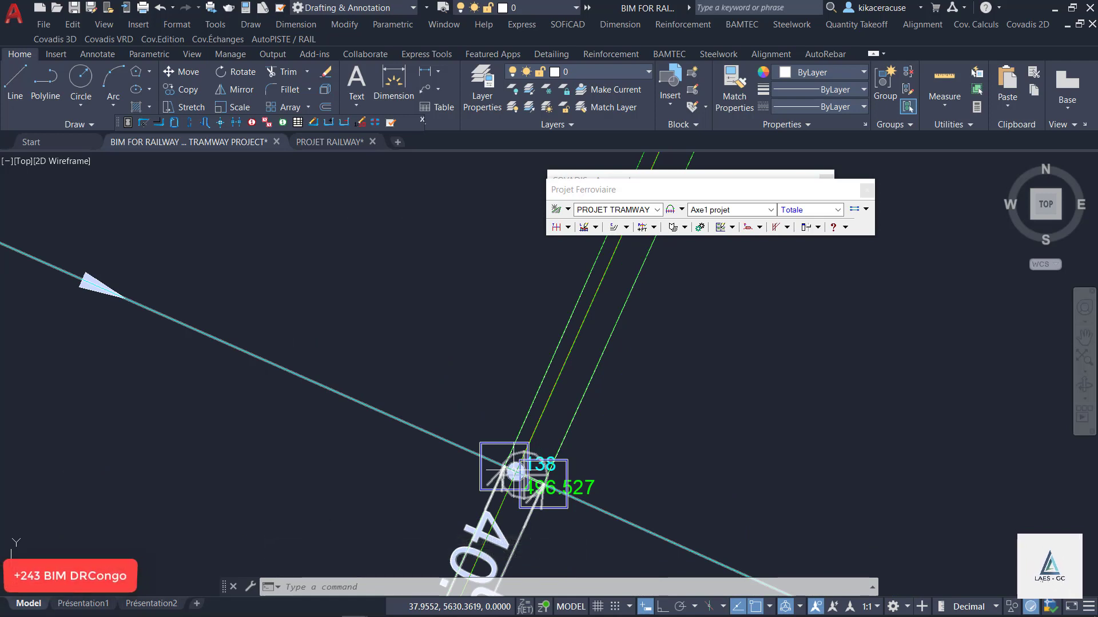
Retabulate the axis with the constant interval set to 50 m, keeping the vertex (Sommets) positions.
{"action": "left_click", "coordinate": [568, 227]}
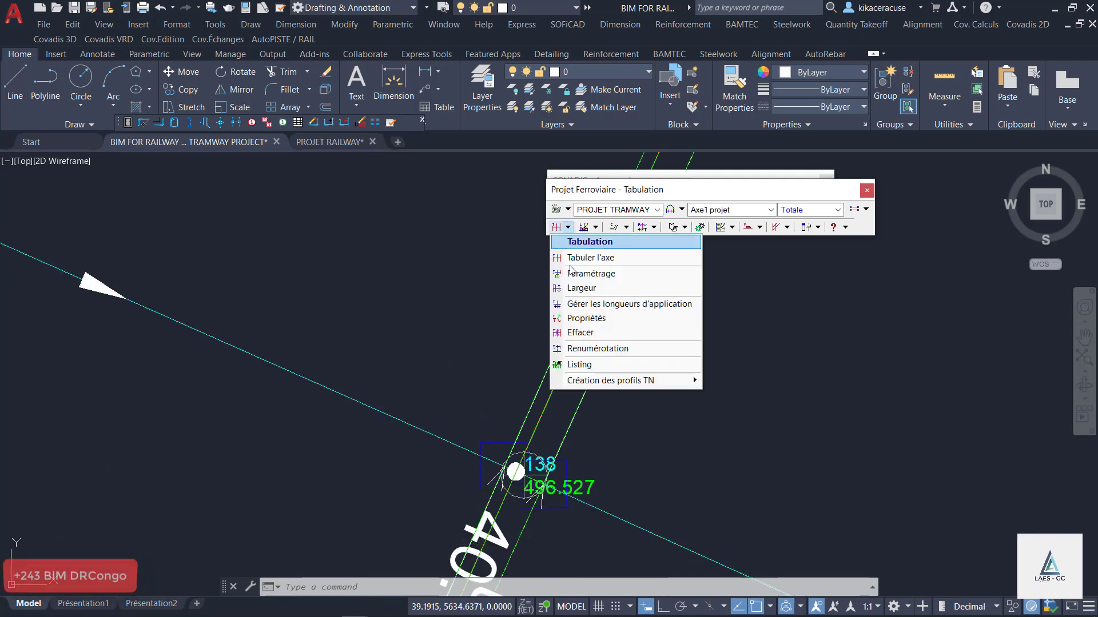
{"action": "left_click", "coordinate": [579, 273]}
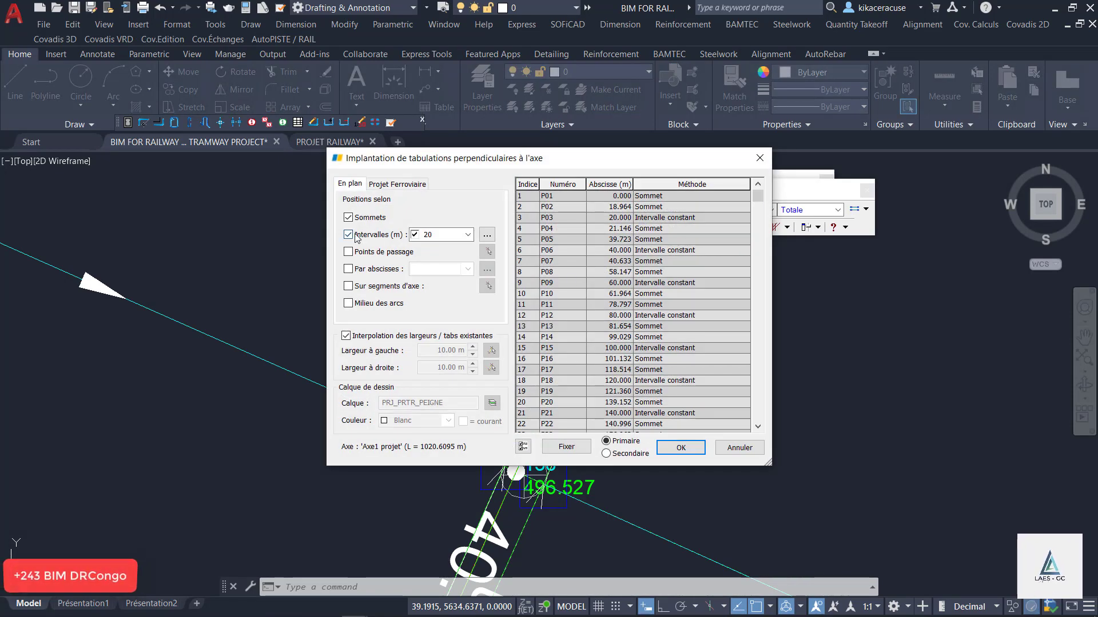
{"action": "left_click", "coordinate": [348, 234]}
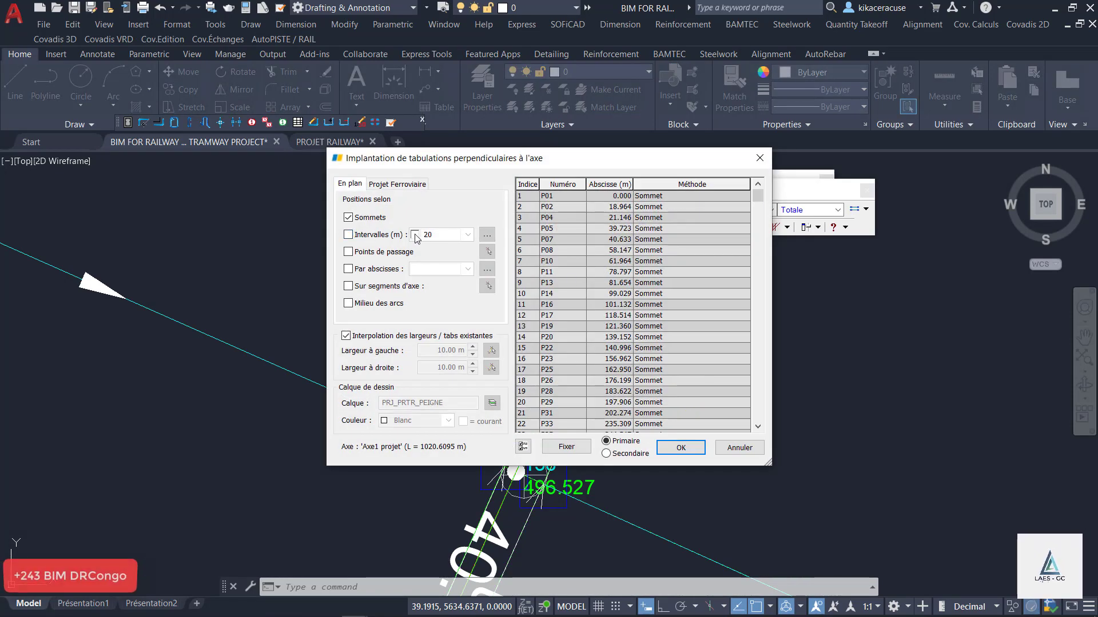
{"action": "left_click", "coordinate": [348, 234]}
{"action": "left_click", "coordinate": [467, 234]}
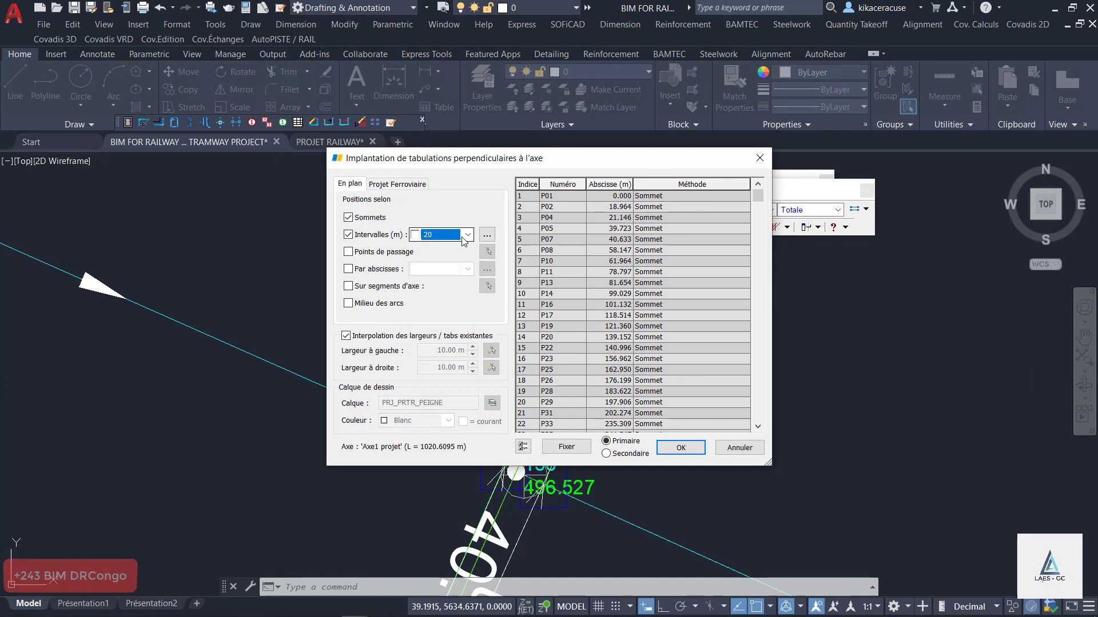
{"action": "left_click", "coordinate": [426, 293]}
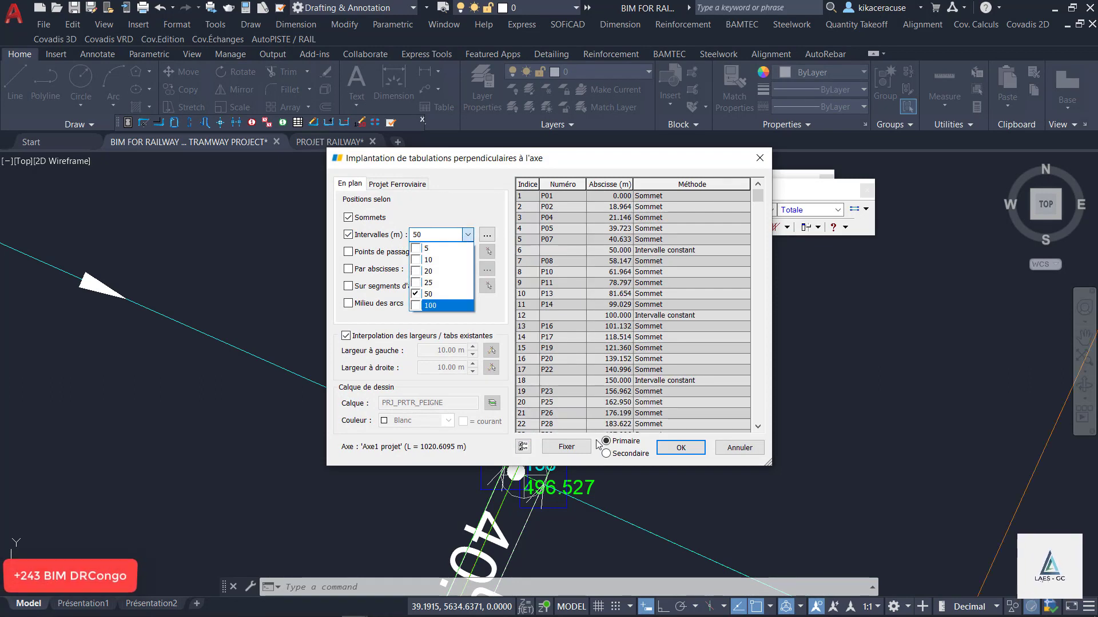
{"action": "left_click", "coordinate": [683, 450]}
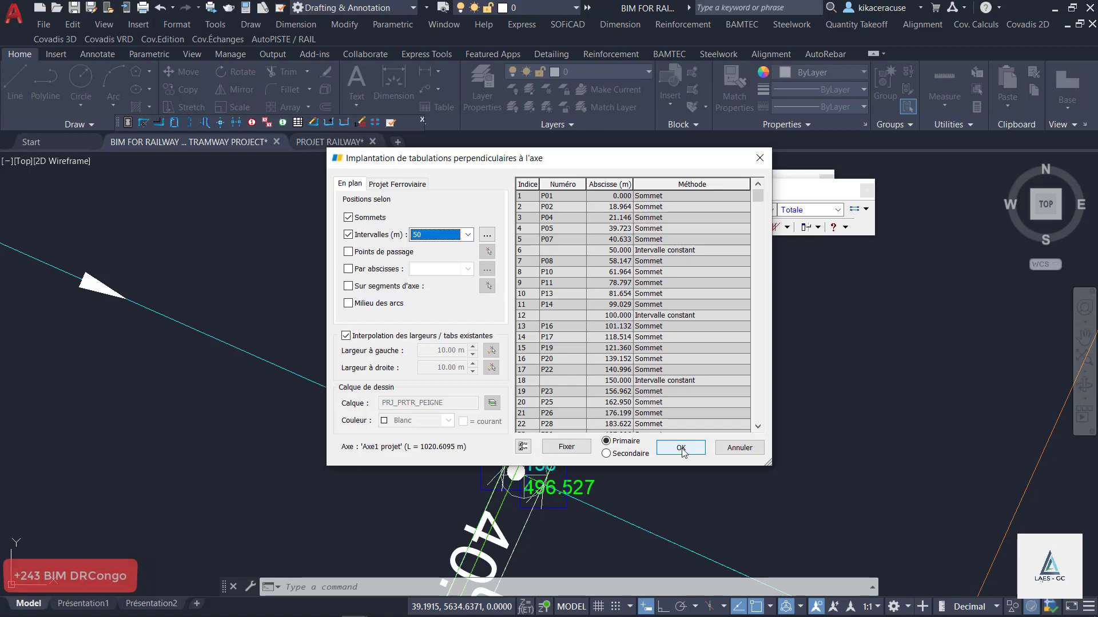
{"action": "left_click", "coordinate": [681, 448]}
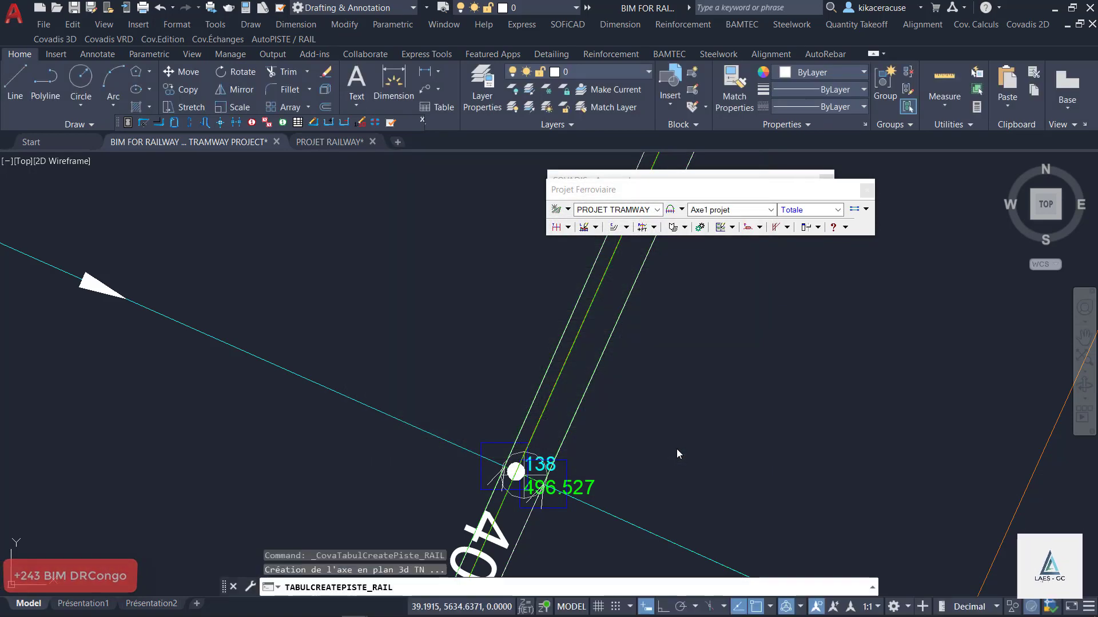
Try retabulating the axis with a 25 m constant interval in place of the 50 m one.
{"action": "scroll", "coordinate": [569, 444], "scroll_direction": "down", "scroll_amount": 5}
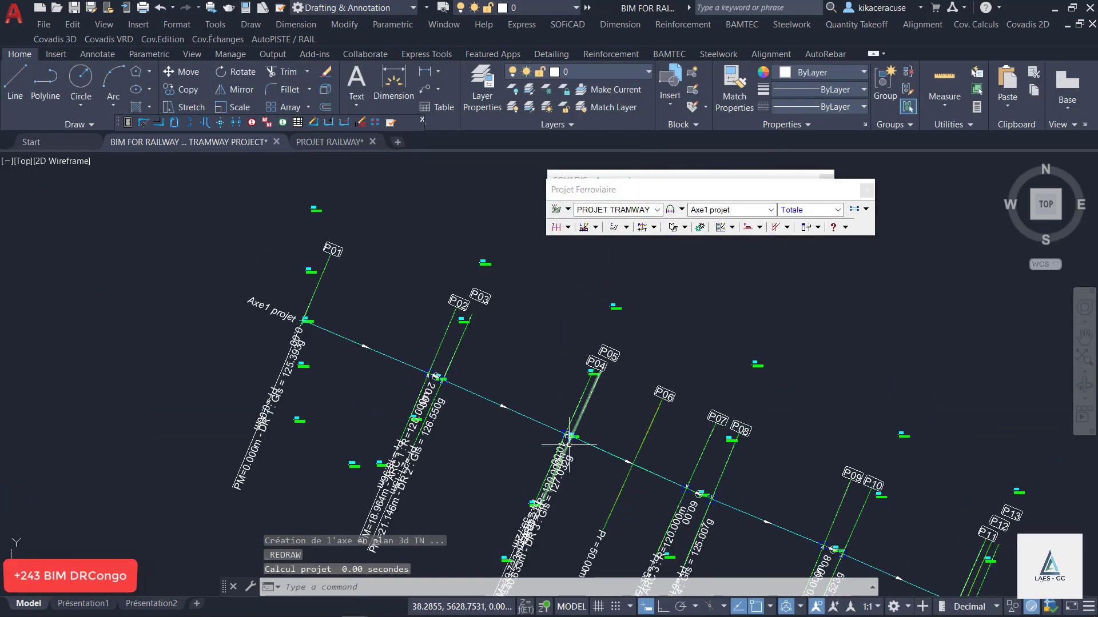
{"action": "scroll", "coordinate": [457, 303], "scroll_direction": "down", "scroll_amount": 5}
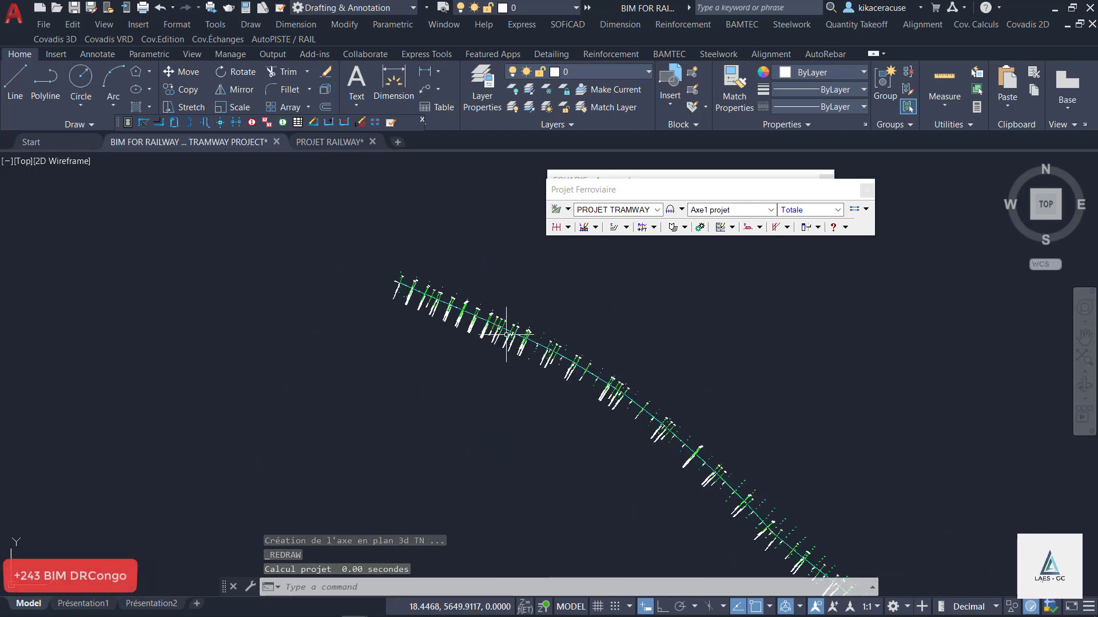
{"action": "scroll", "coordinate": [509, 350], "scroll_direction": "up", "scroll_amount": 4}
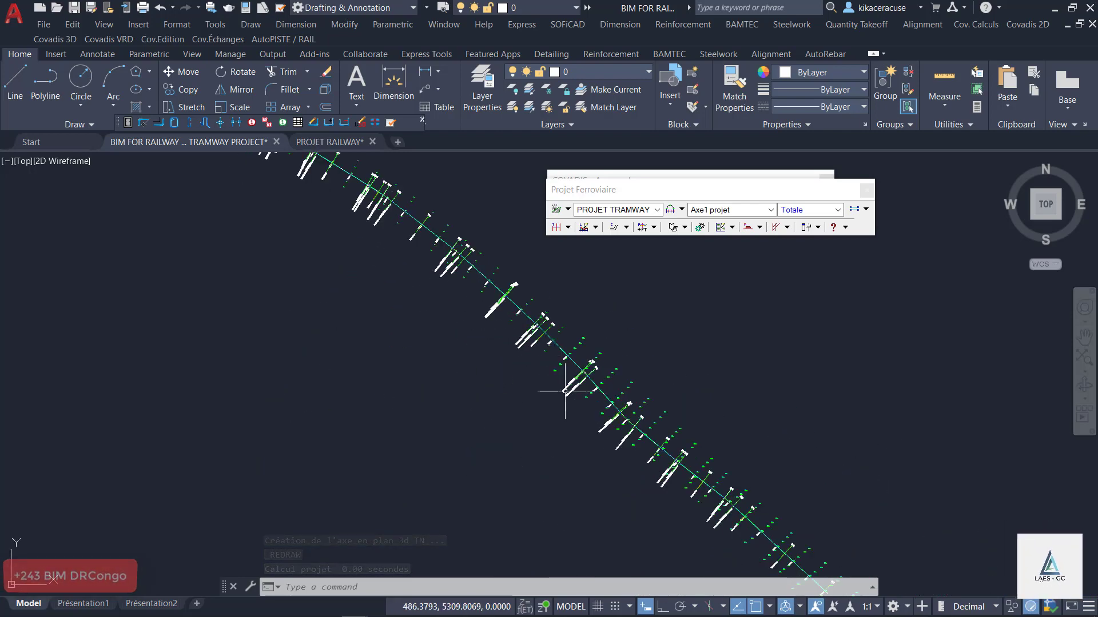
{"action": "scroll", "coordinate": [501, 258], "scroll_direction": "up", "scroll_amount": 5}
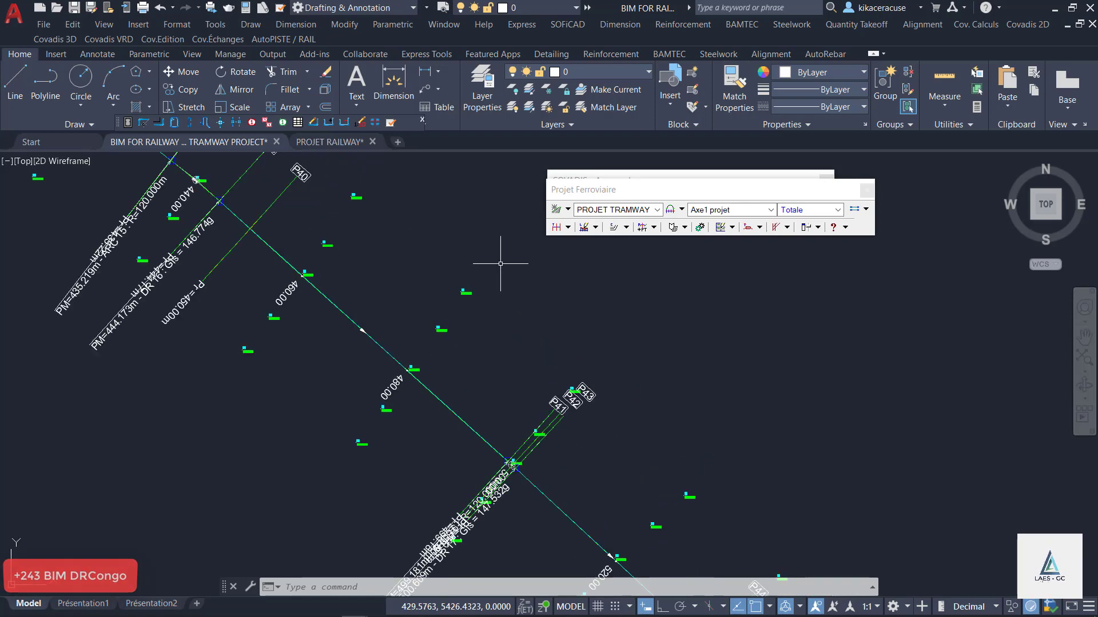
{"action": "left_click", "coordinate": [567, 227]}
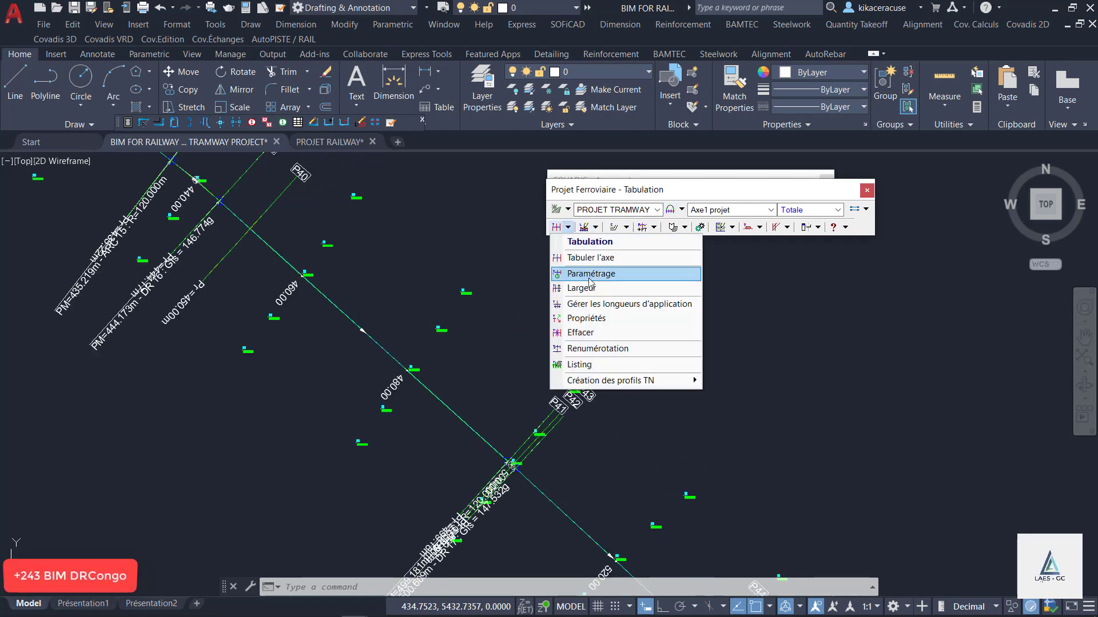
{"action": "left_click", "coordinate": [584, 258]}
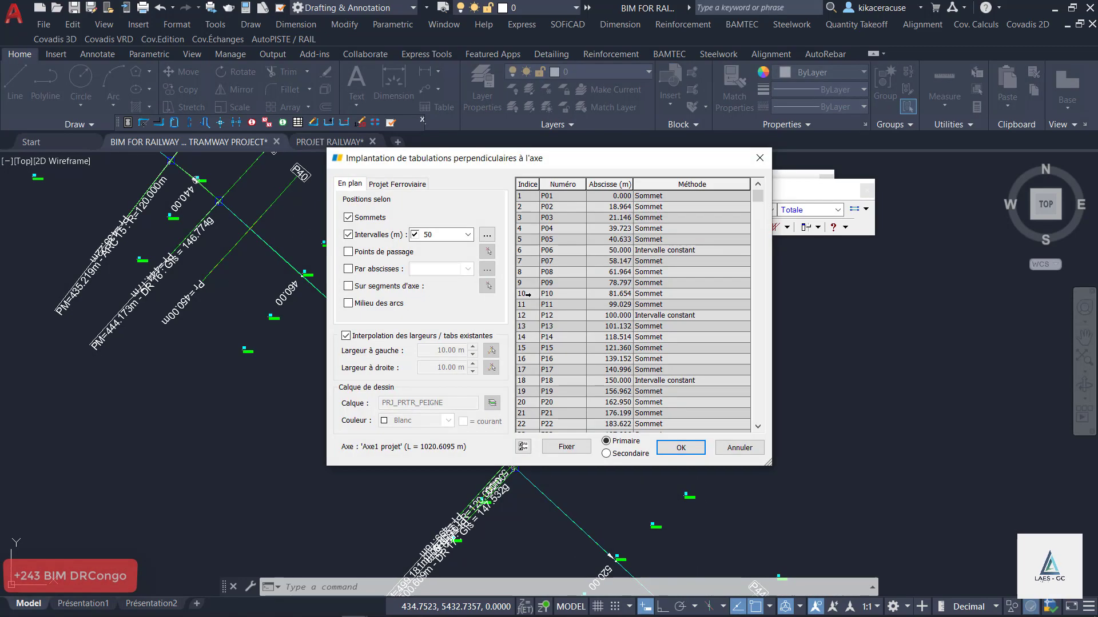
{"action": "left_click", "coordinate": [468, 234]}
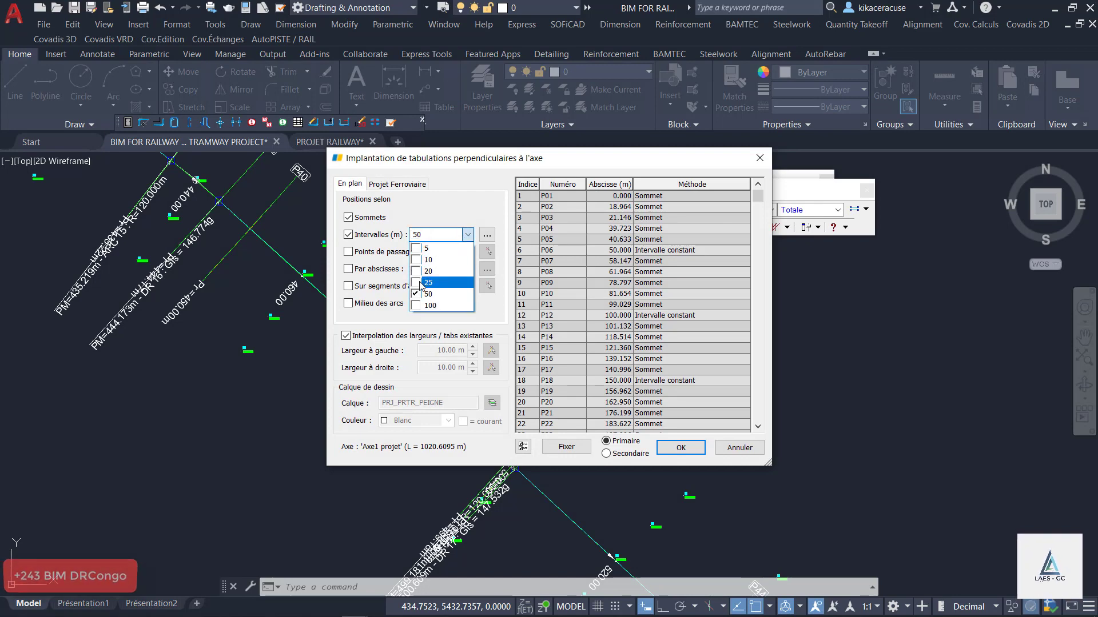
{"action": "left_click", "coordinate": [416, 282]}
{"action": "left_click", "coordinate": [416, 294]}
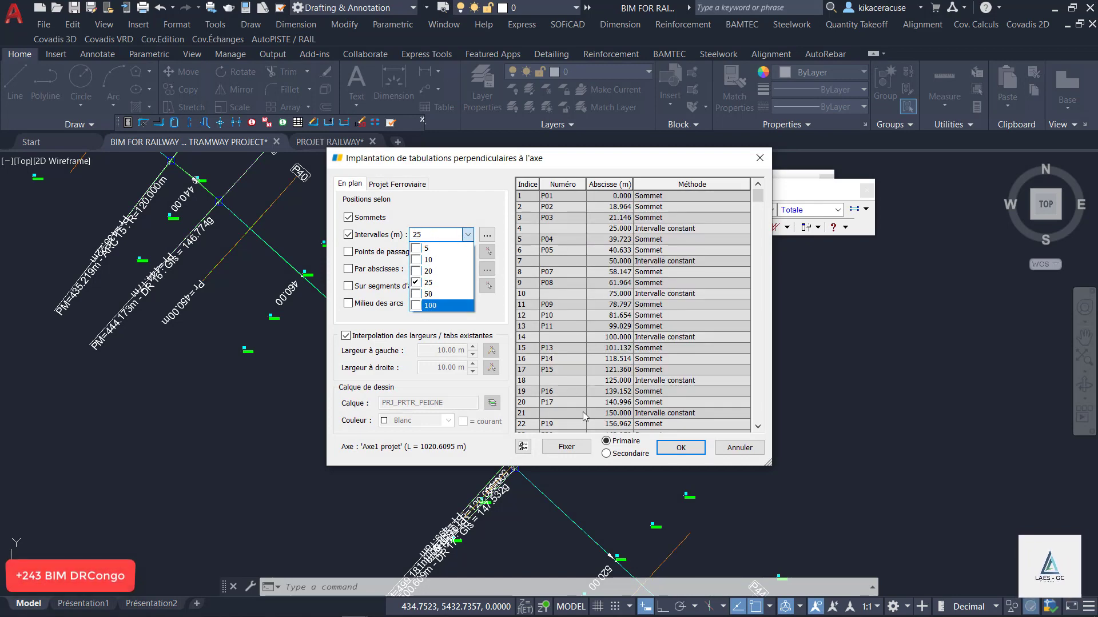
{"action": "left_click", "coordinate": [674, 448]}
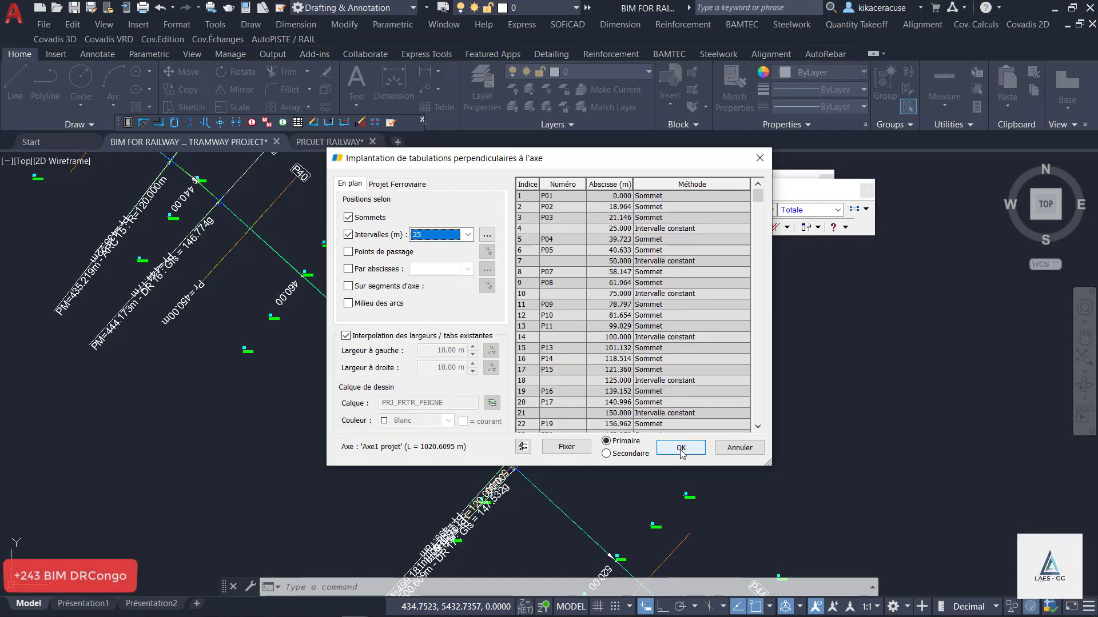
{"action": "left_click", "coordinate": [681, 448]}
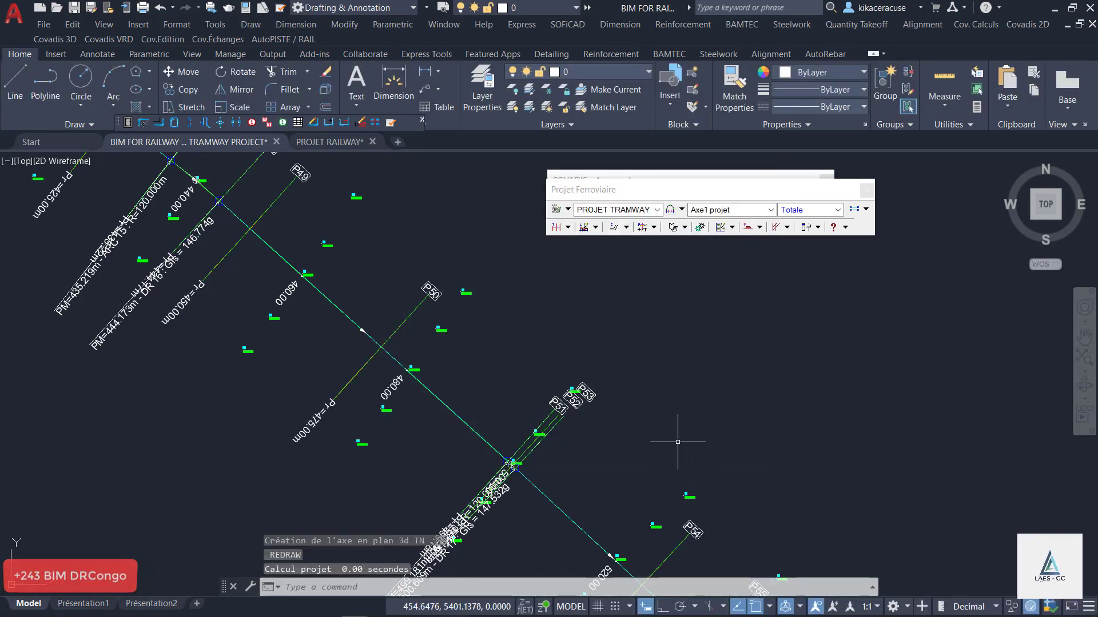
Undo the retabulation at the 25 m interval.
{"action": "key", "text": "ctrl+z"}
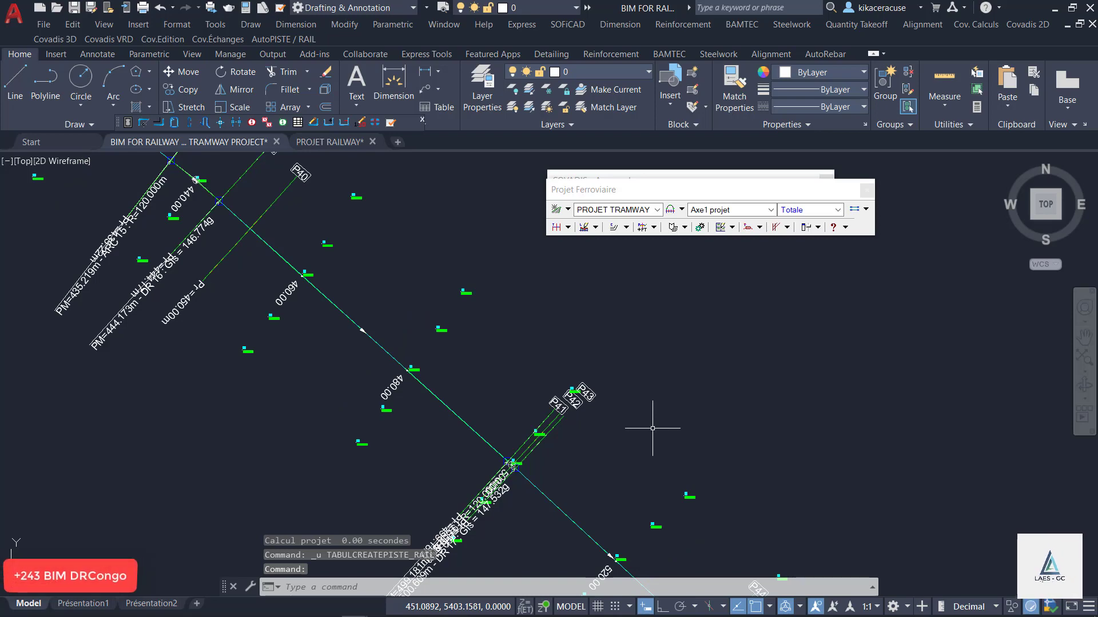
{"action": "key", "text": "ctrl+z"}
{"action": "key", "text": "ctrl+z"}
Draw the longitudinal profile of the whole Axe1 projet at 1/1000 horizontal and 1/500 vertical scale, in the empty area beside the plan axis.
{"action": "scroll", "coordinate": [652, 428], "scroll_direction": "down", "scroll_amount": 5}
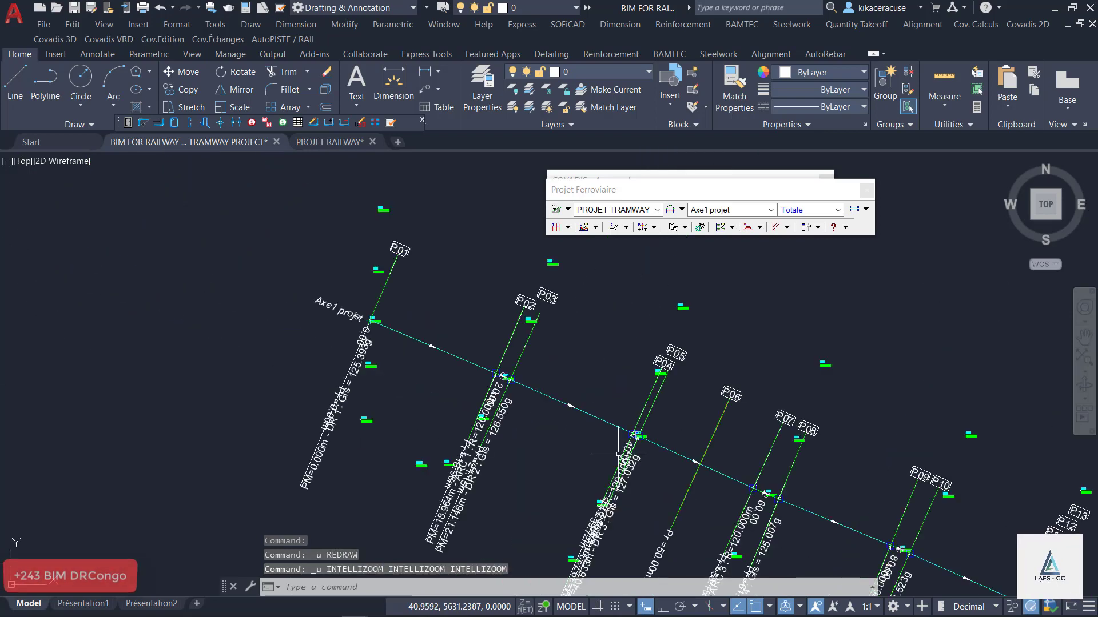
{"action": "scroll", "coordinate": [478, 364], "scroll_direction": "up", "scroll_amount": 4}
{"action": "scroll", "coordinate": [398, 330], "scroll_direction": "down", "scroll_amount": 4}
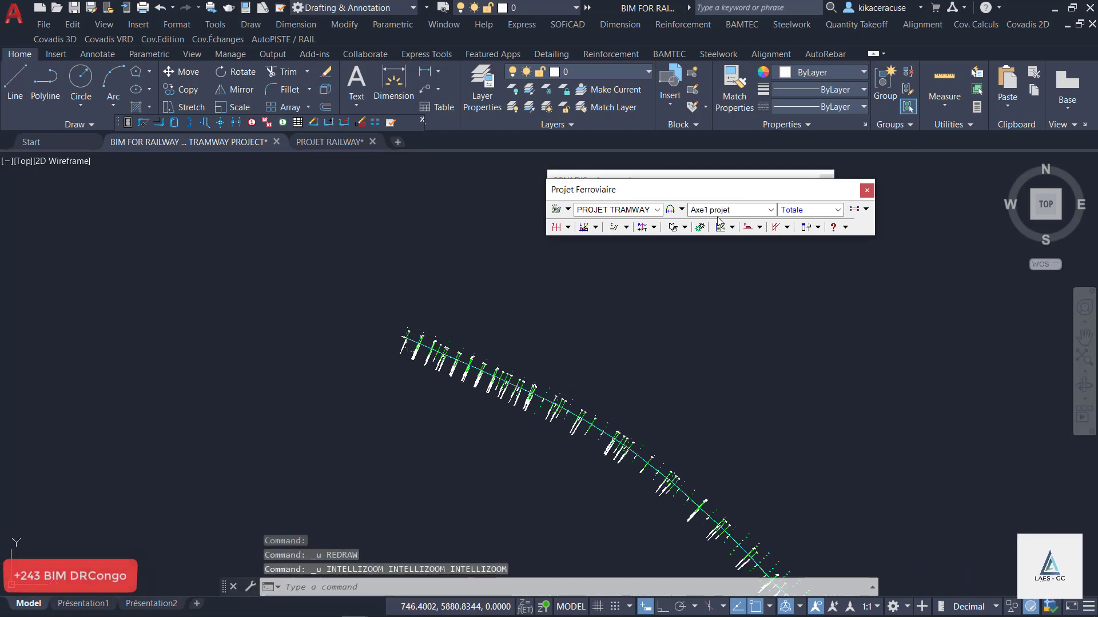
{"action": "left_click", "coordinate": [596, 228]}
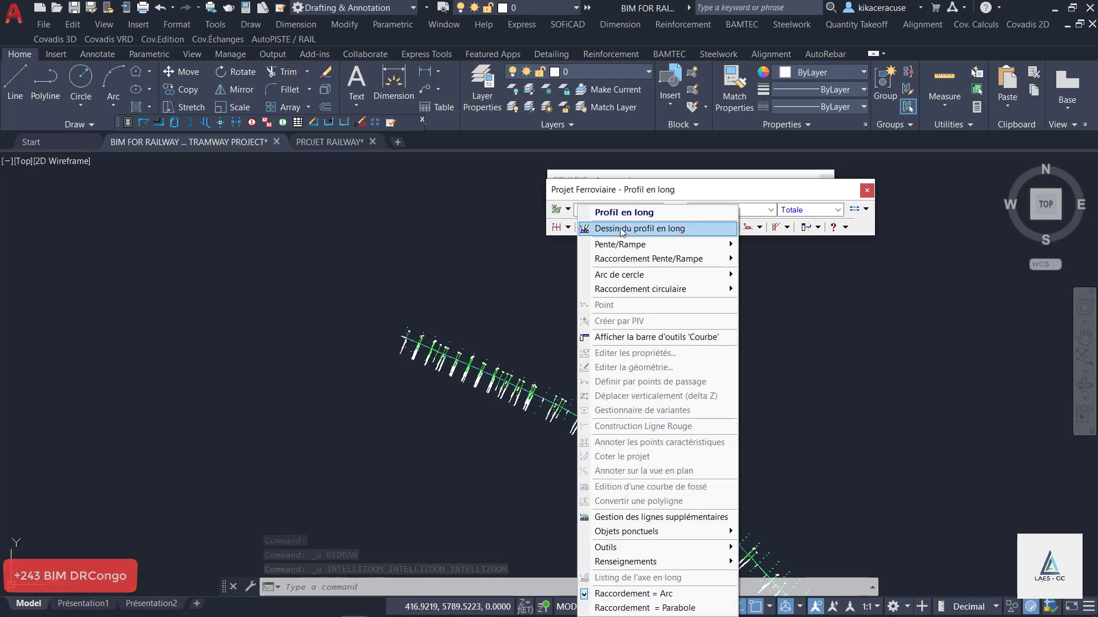
{"action": "left_click", "coordinate": [622, 228]}
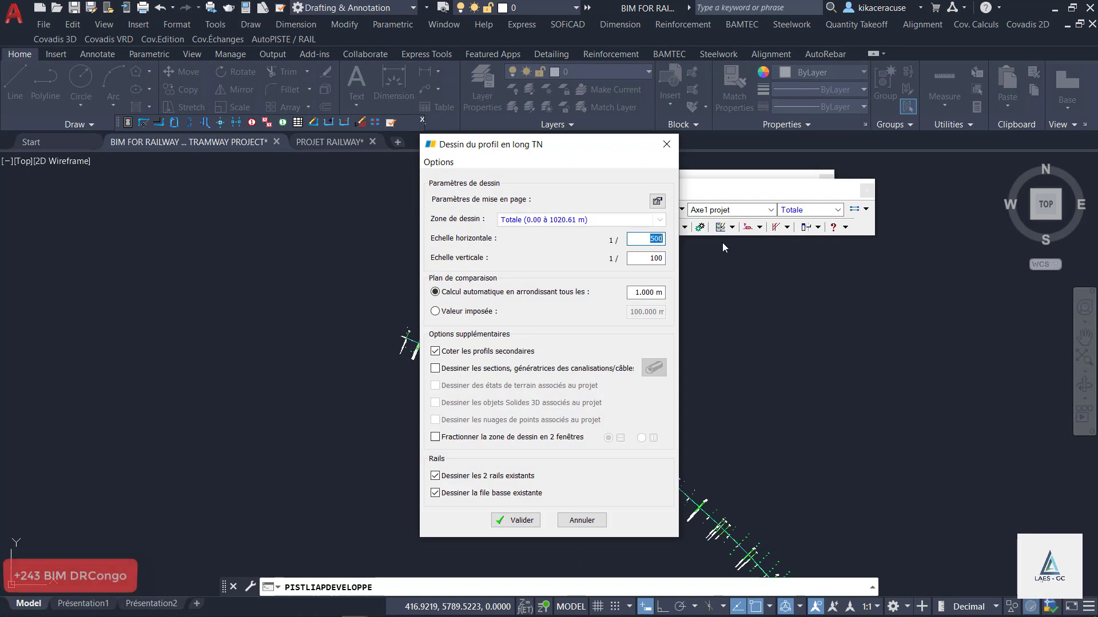
{"action": "type", "text": "1000"}
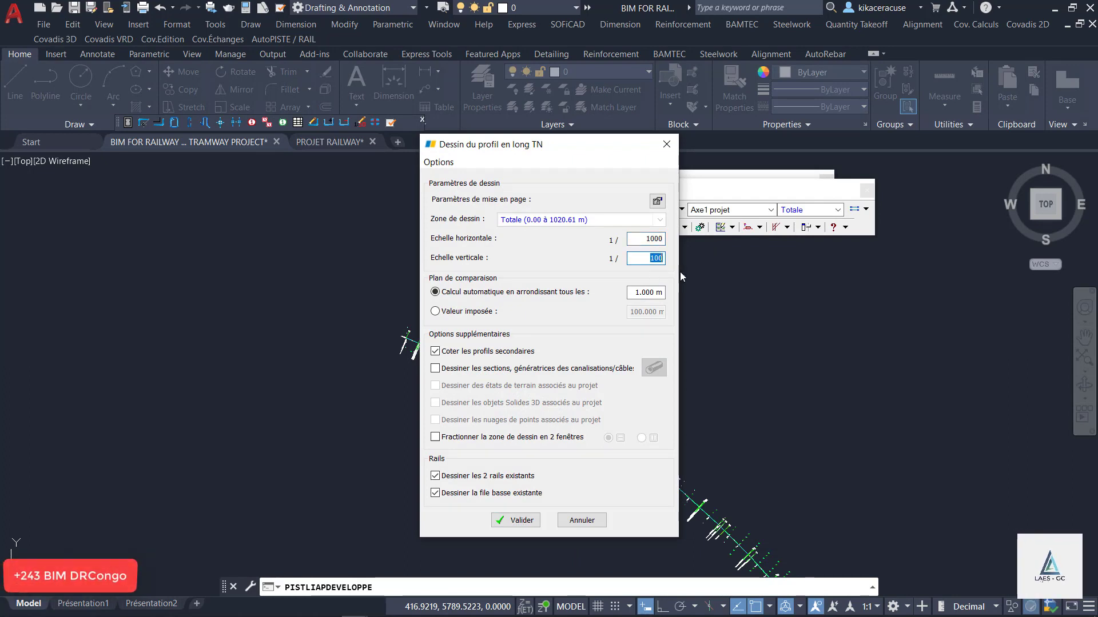
{"action": "type", "text": "5"}
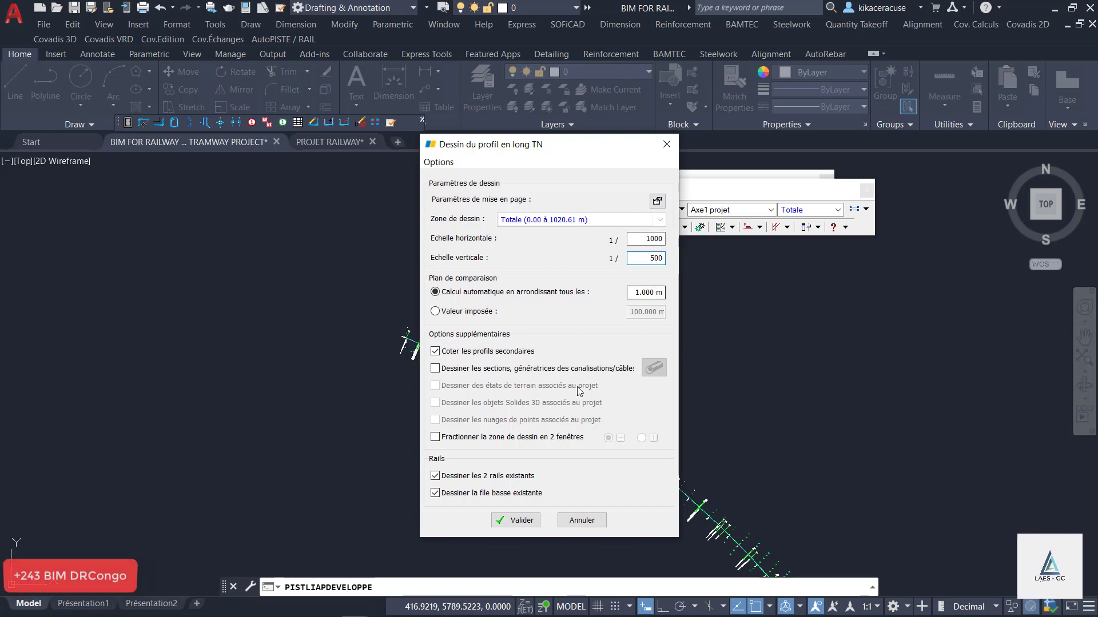
{"action": "type", "text": "00"}
{"action": "left_click", "coordinate": [521, 521]}
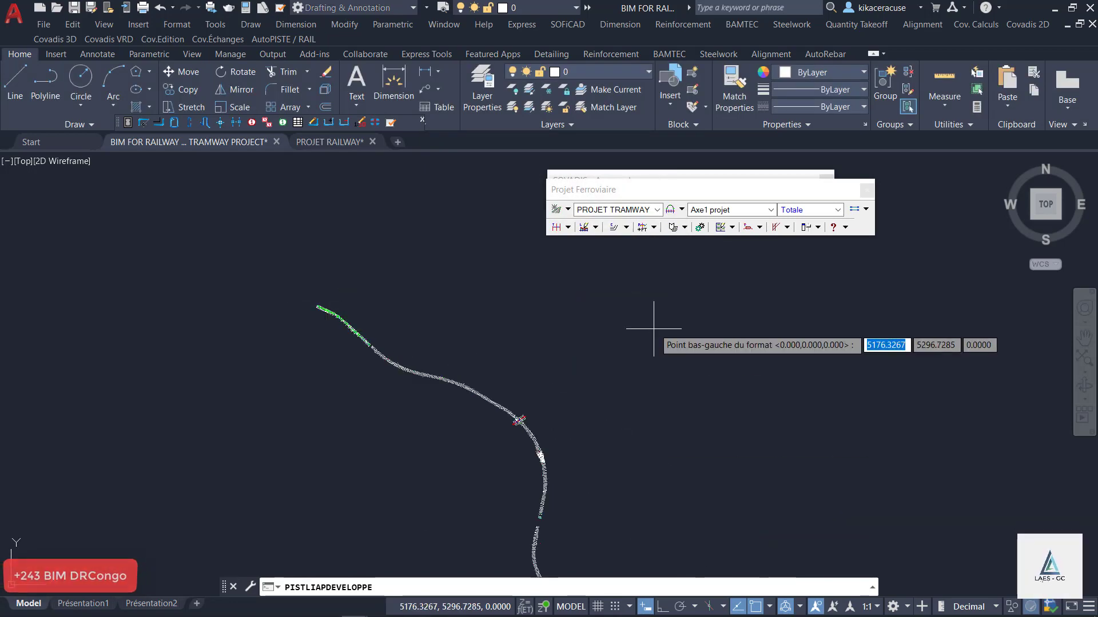
{"action": "left_click", "coordinate": [625, 303]}
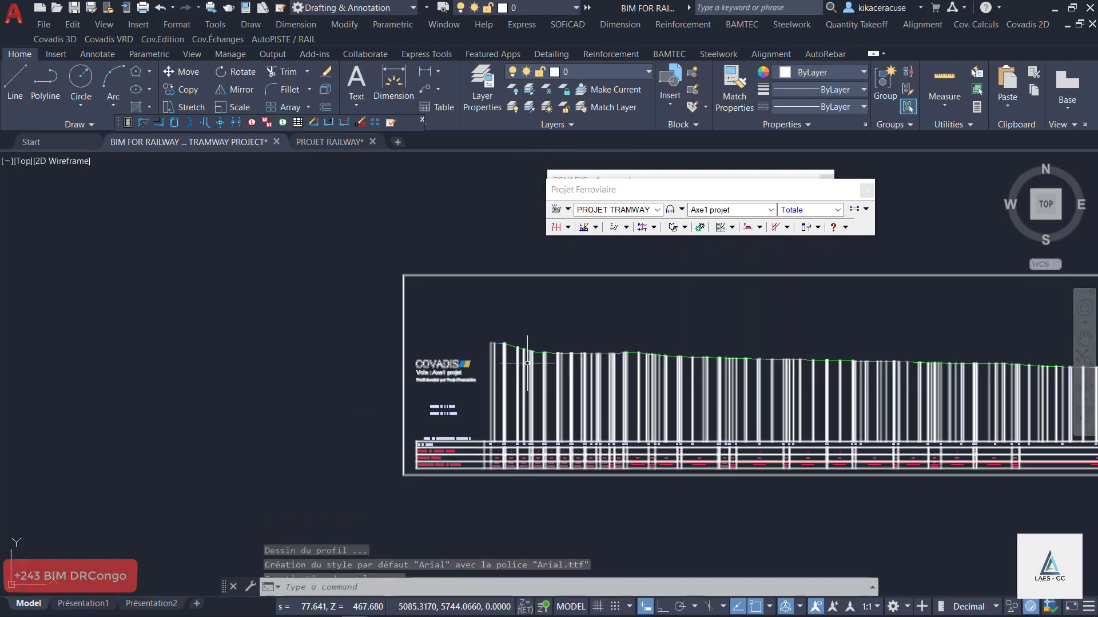
Try building the project line by PIV with circular connections of 1000 m radius, from the profile's start to a second terrain point.
{"action": "scroll", "coordinate": [514, 359], "scroll_direction": "up", "scroll_amount": 8}
{"action": "scroll", "coordinate": [440, 387], "scroll_direction": "down", "scroll_amount": 5}
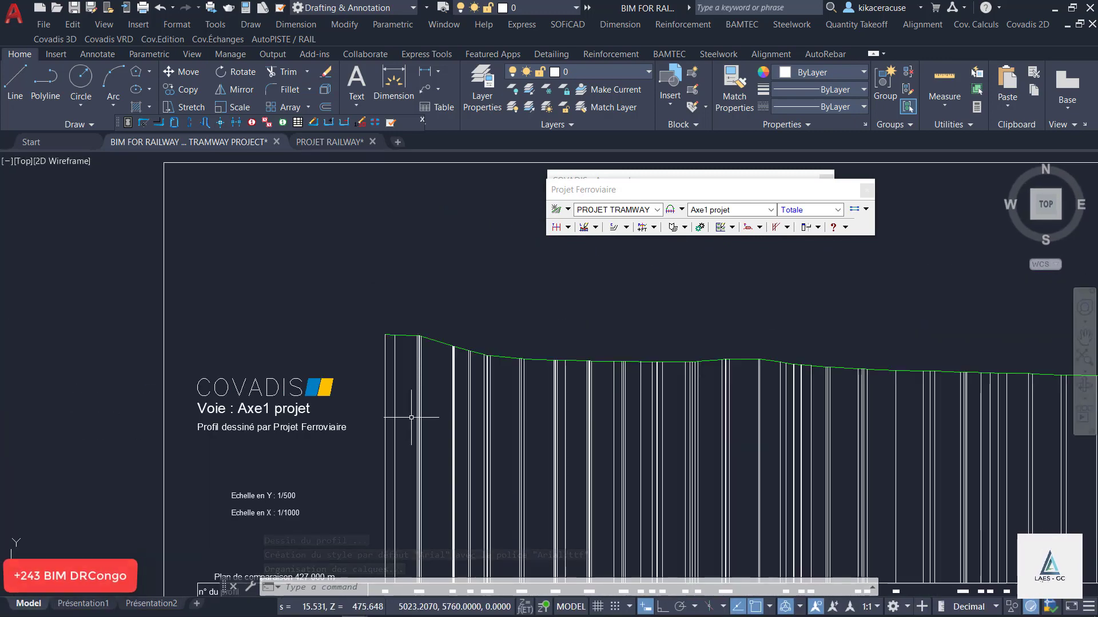
{"action": "mouse_move", "coordinate": [411, 418]}
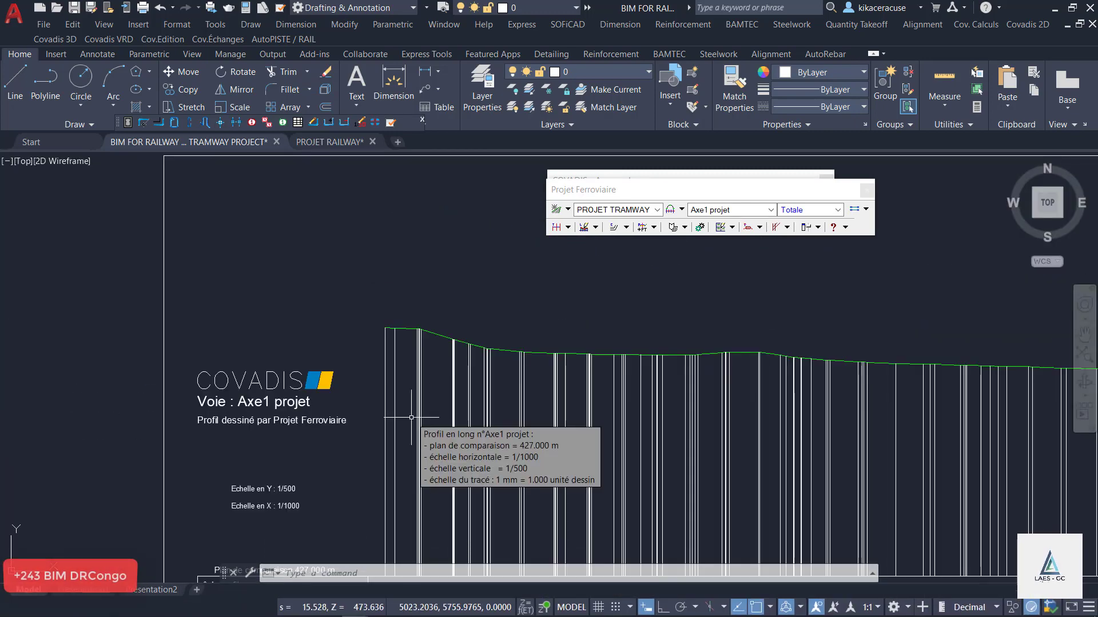
{"action": "left_click", "coordinate": [566, 228]}
{"action": "left_click", "coordinate": [568, 228]}
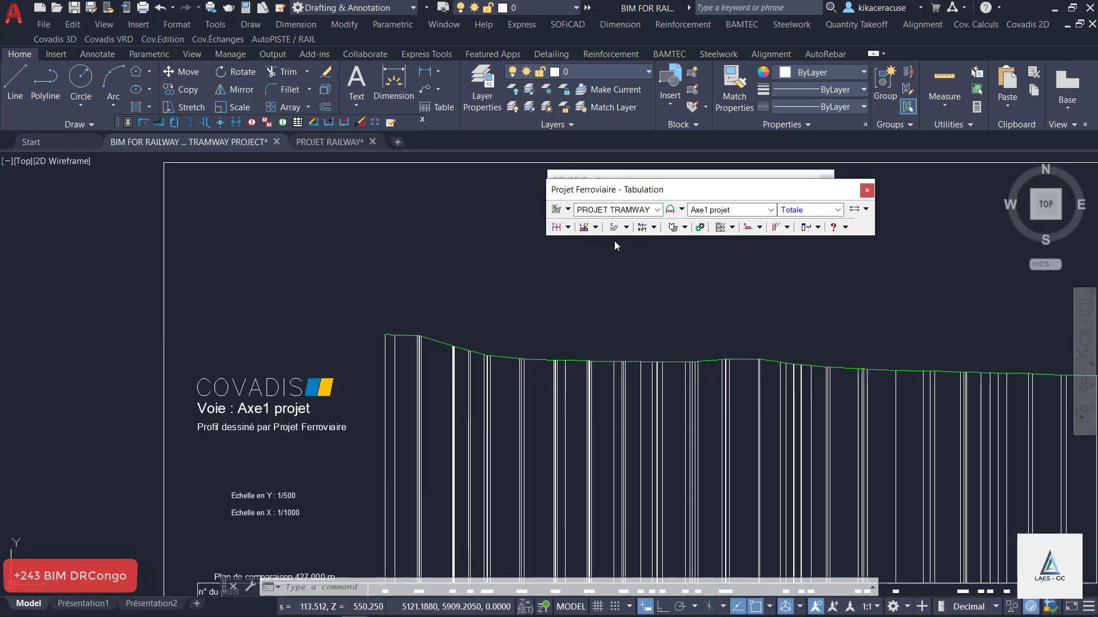
{"action": "left_click", "coordinate": [592, 228]}
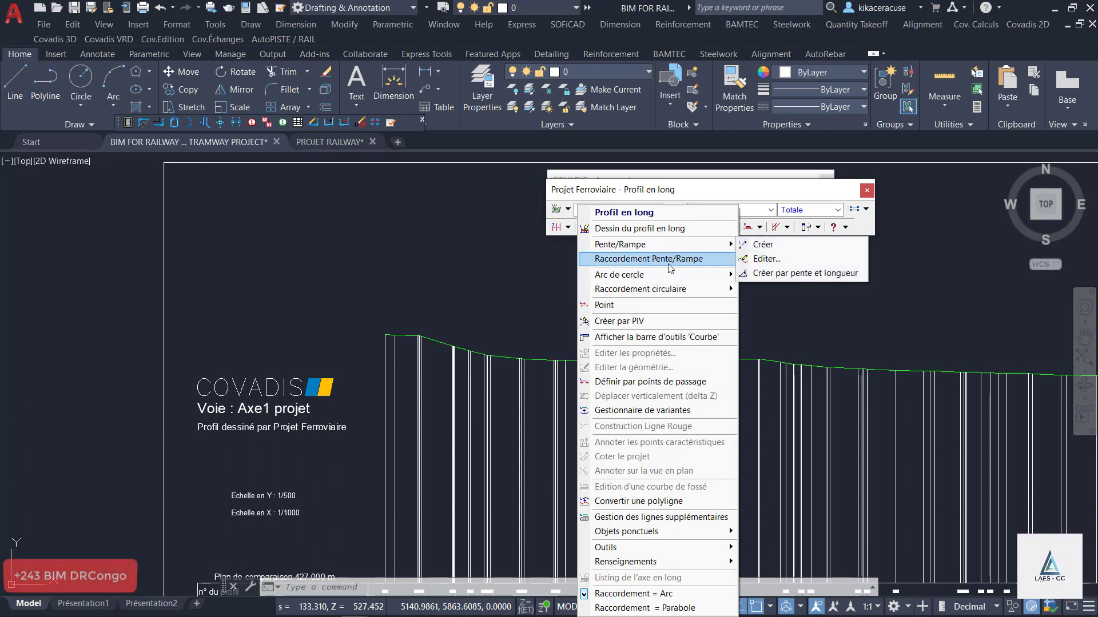
{"action": "left_click", "coordinate": [667, 323]}
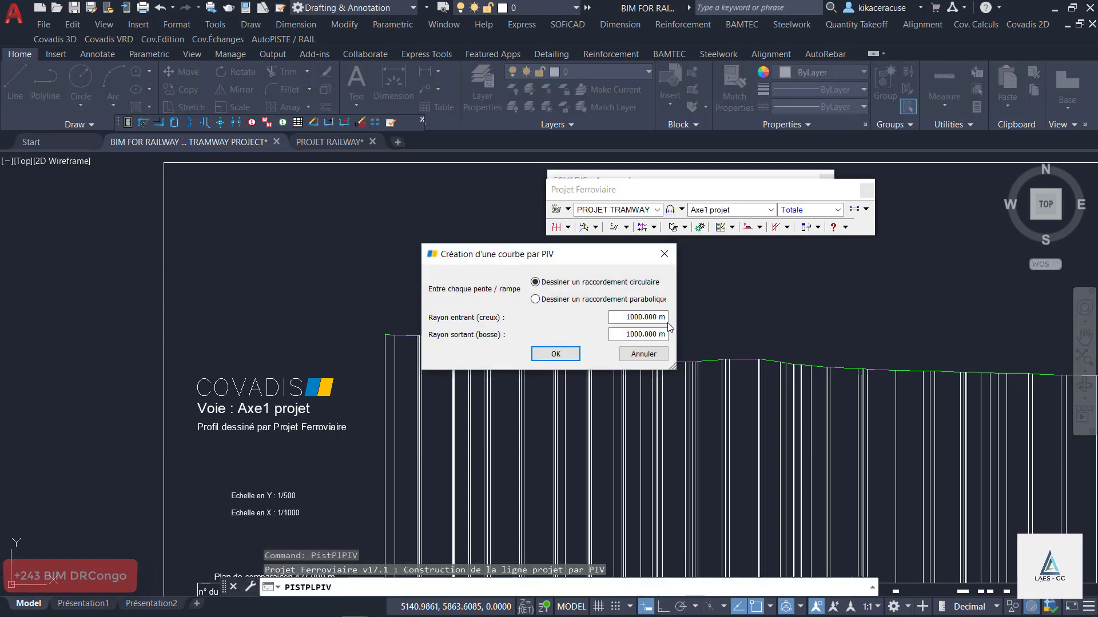
{"action": "left_click", "coordinate": [559, 355]}
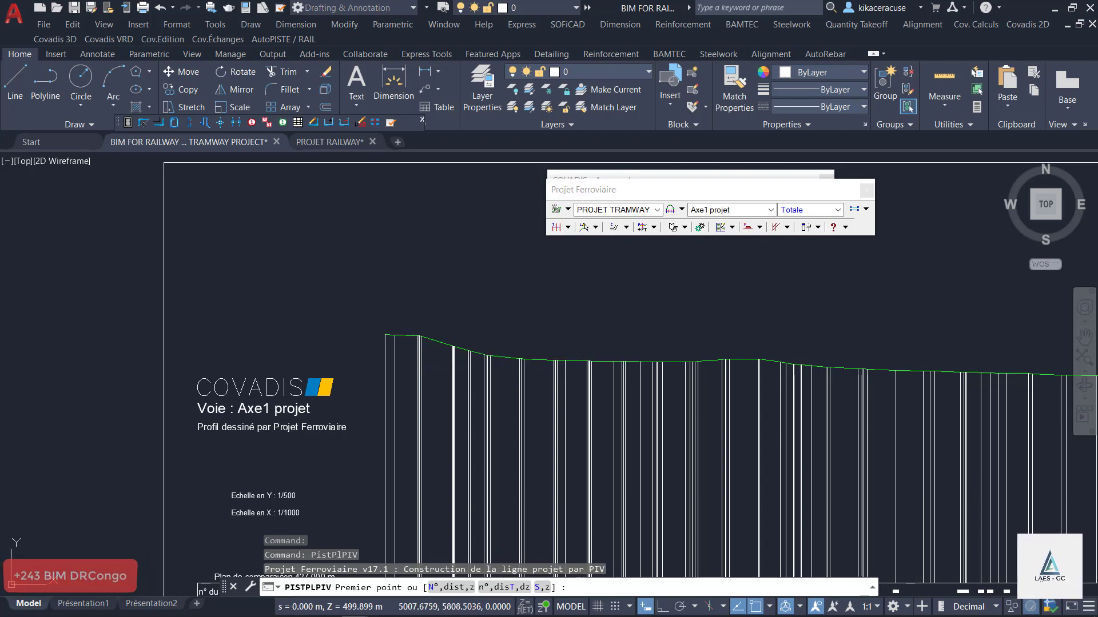
{"action": "left_click", "coordinate": [384, 335]}
{"action": "left_click", "coordinate": [622, 361]}
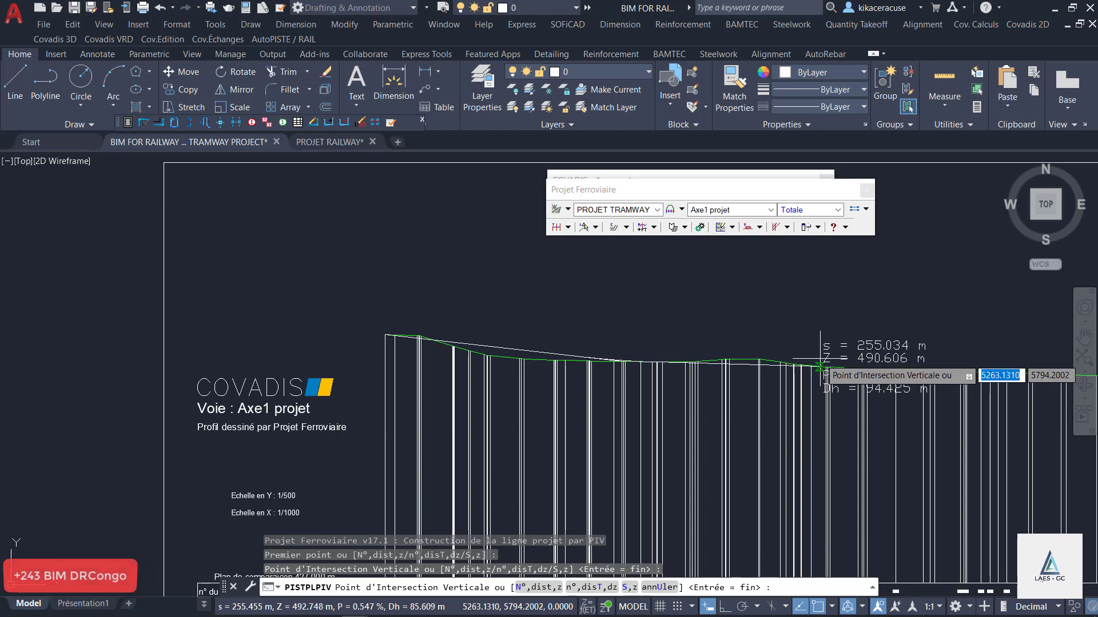
{"action": "key", "text": "Escape"}
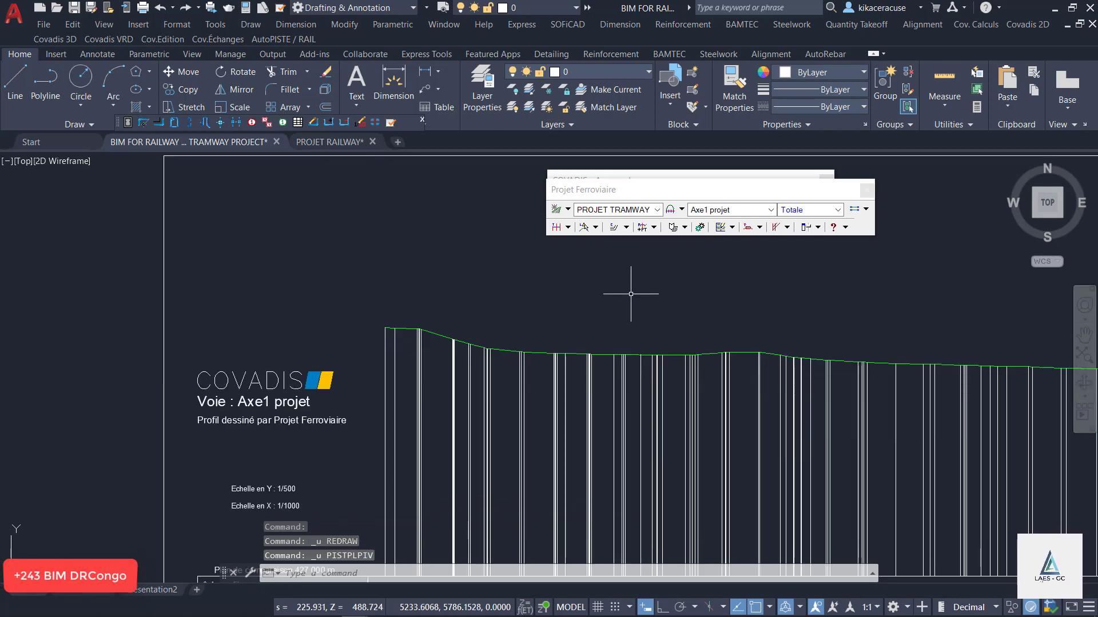
Try drawing a Pente/Rampe line from the profile's start through terrain points at about 149 m and 261 m.
{"action": "left_click", "coordinate": [592, 228]}
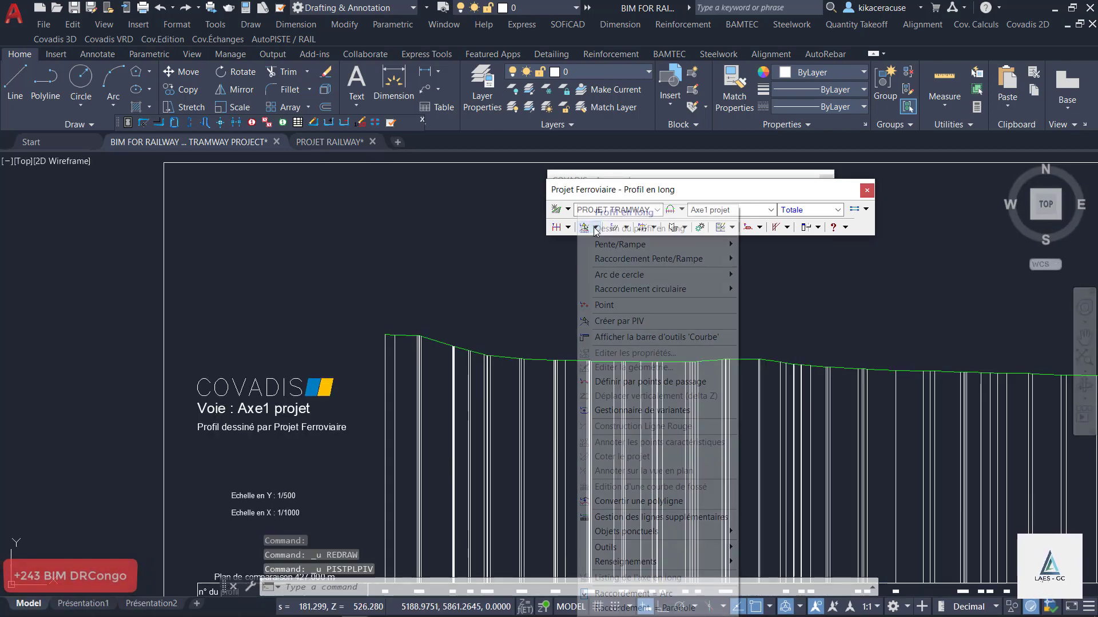
{"action": "mouse_move", "coordinate": [616, 249]}
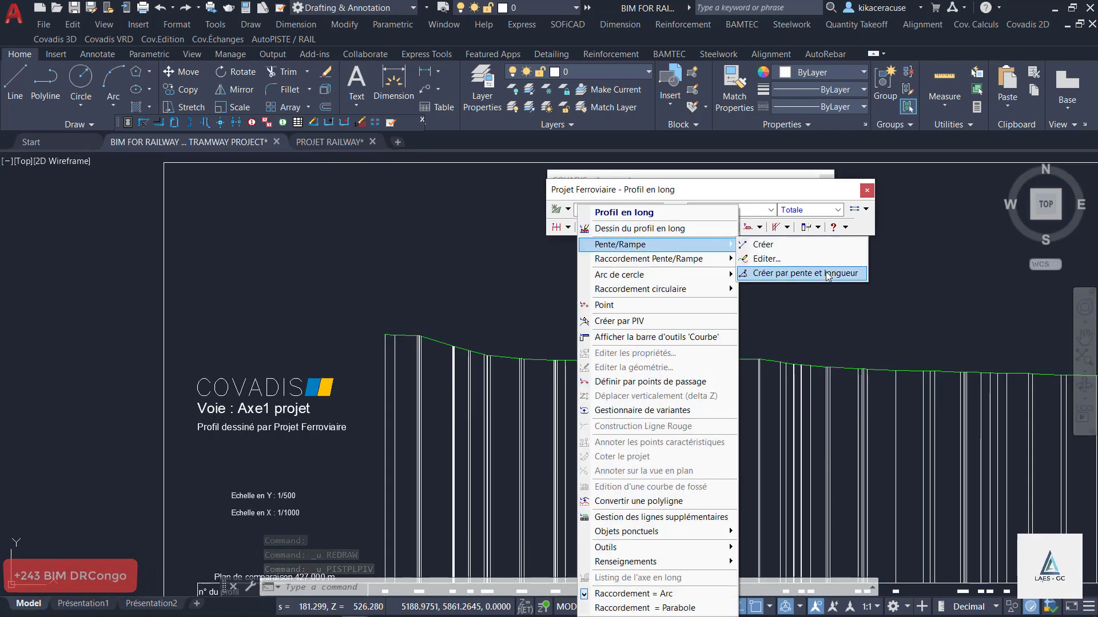
{"action": "left_click", "coordinate": [802, 246]}
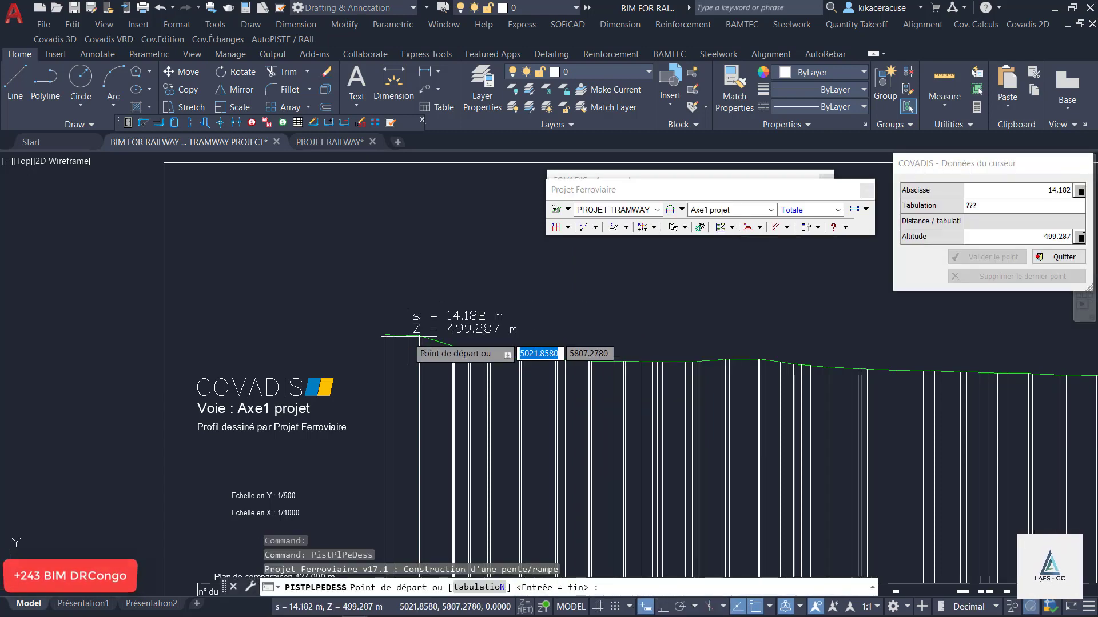
{"action": "left_click", "coordinate": [386, 336]}
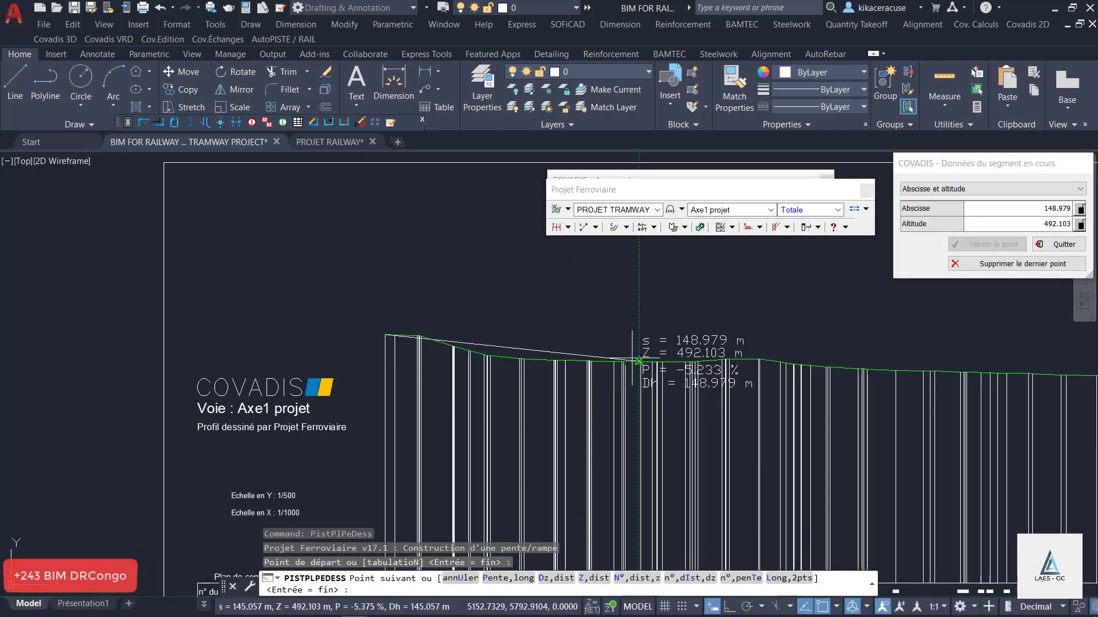
{"action": "left_click", "coordinate": [640, 362]}
{"action": "scroll", "coordinate": [234, 392], "scroll_direction": "down", "scroll_amount": 5}
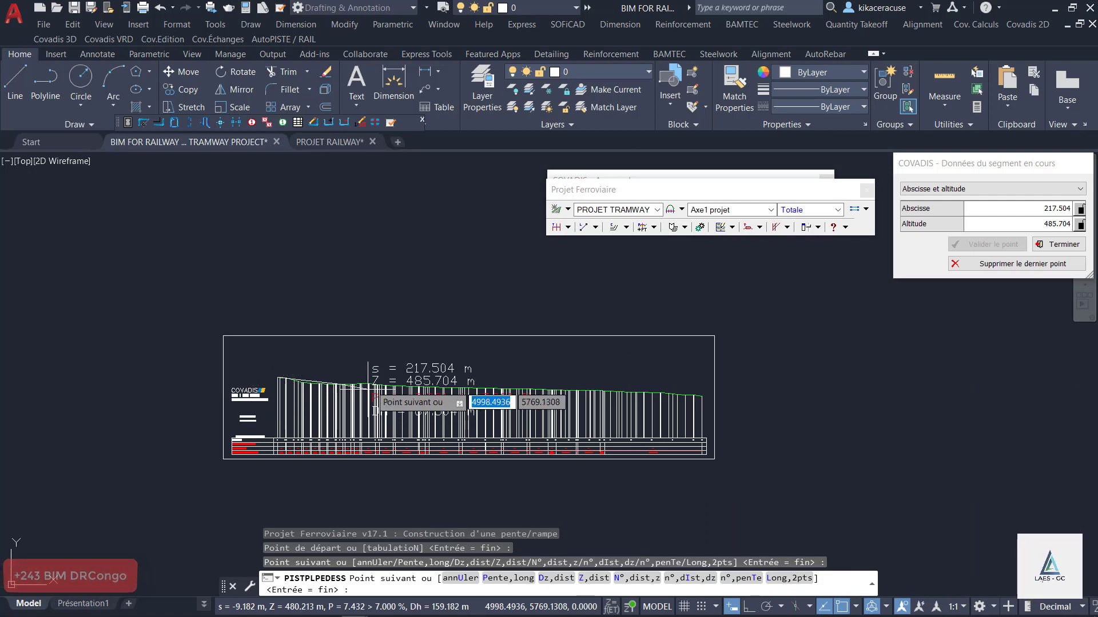
{"action": "scroll", "coordinate": [377, 394], "scroll_direction": "up", "scroll_amount": 5}
{"action": "left_click", "coordinate": [421, 404]}
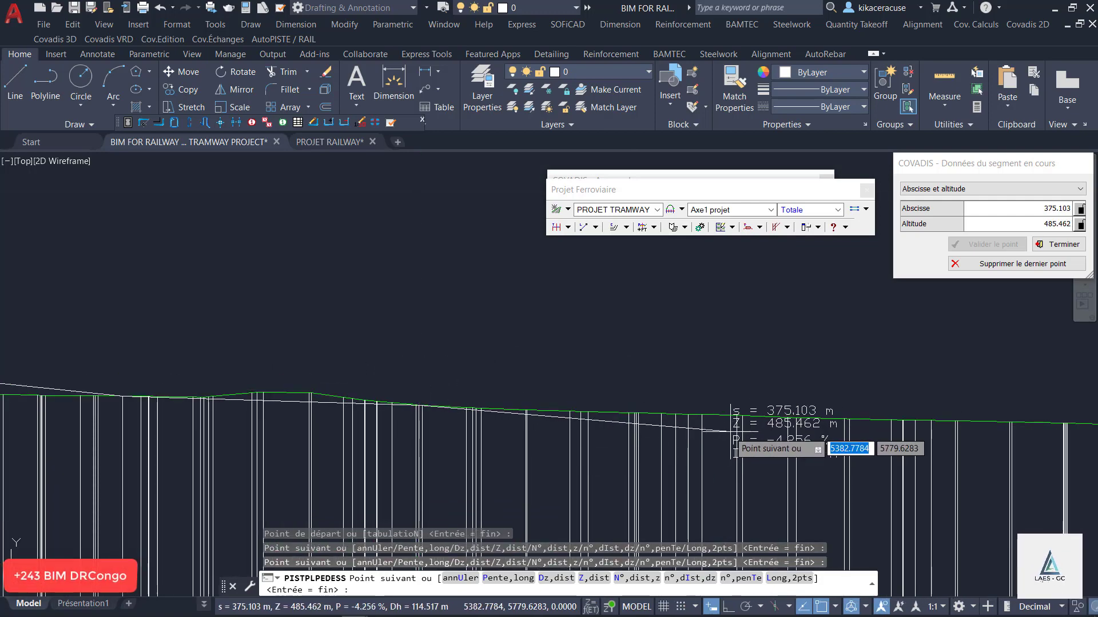
Continue the slope line with points at about 378 m, 460 m and 560 m along the profile.
{"action": "left_click", "coordinate": [721, 434]}
{"action": "scroll", "coordinate": [722, 433], "scroll_direction": "down", "scroll_amount": 3}
{"action": "scroll", "coordinate": [711, 424], "scroll_direction": "up", "scroll_amount": 3}
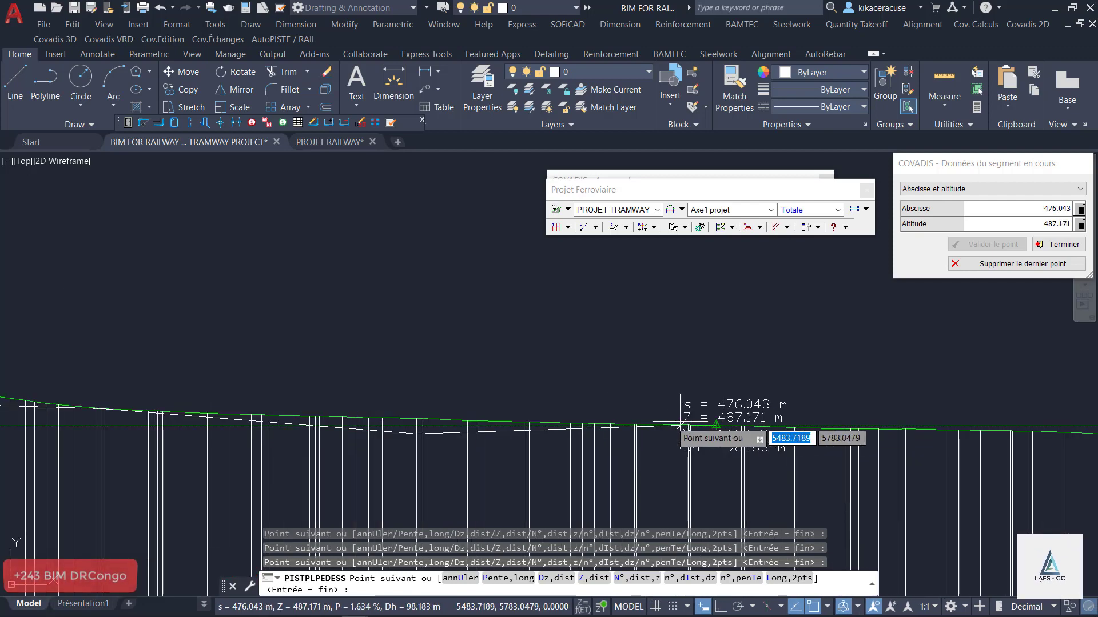
{"action": "left_click", "coordinate": [639, 424]}
{"action": "scroll", "coordinate": [495, 423], "scroll_direction": "down", "scroll_amount": 2}
{"action": "scroll", "coordinate": [738, 423], "scroll_direction": "up", "scroll_amount": 3}
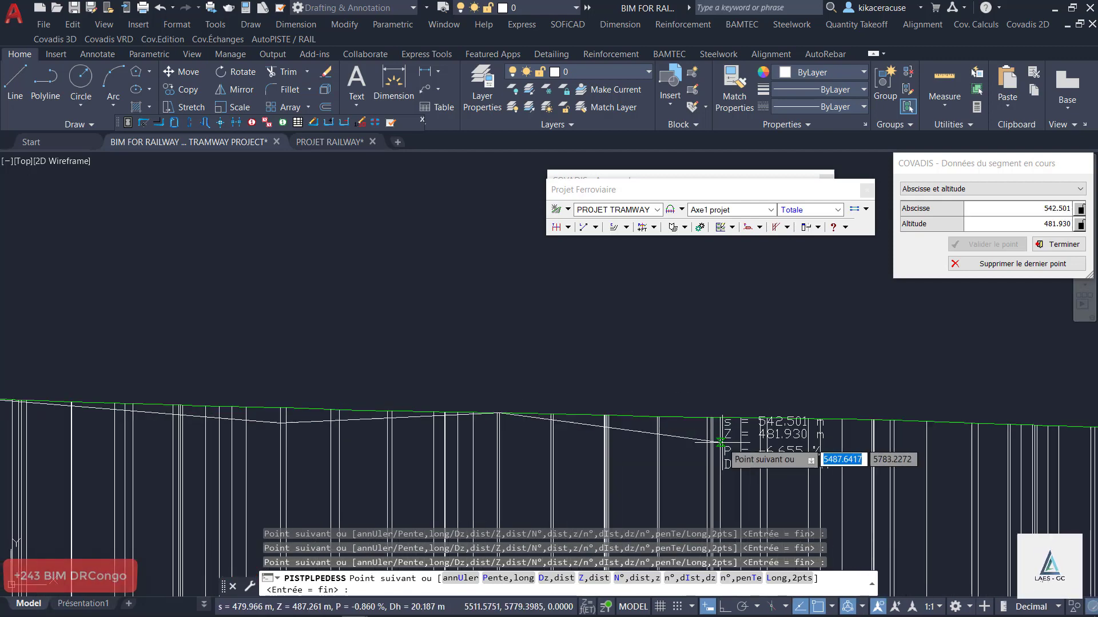
{"action": "left_click", "coordinate": [766, 418]}
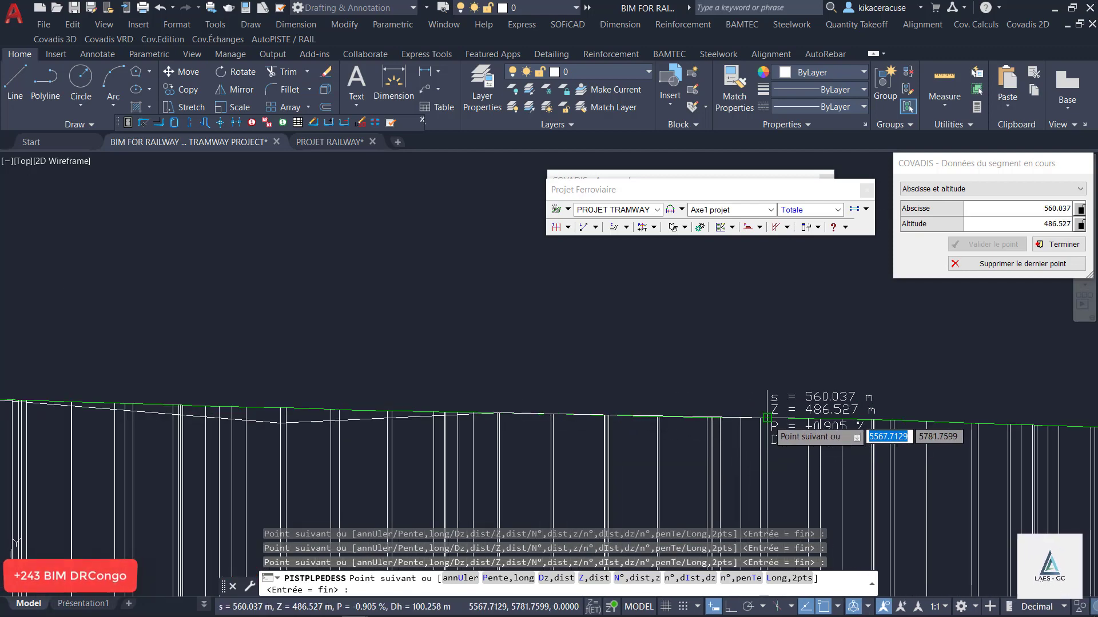
Extend the slope line to points at about abscissa 723 m, altitude 484.6 m and abscissa 840 m, altitude 480.6 m.
{"action": "scroll", "coordinate": [517, 445], "scroll_direction": "down", "scroll_amount": 3}
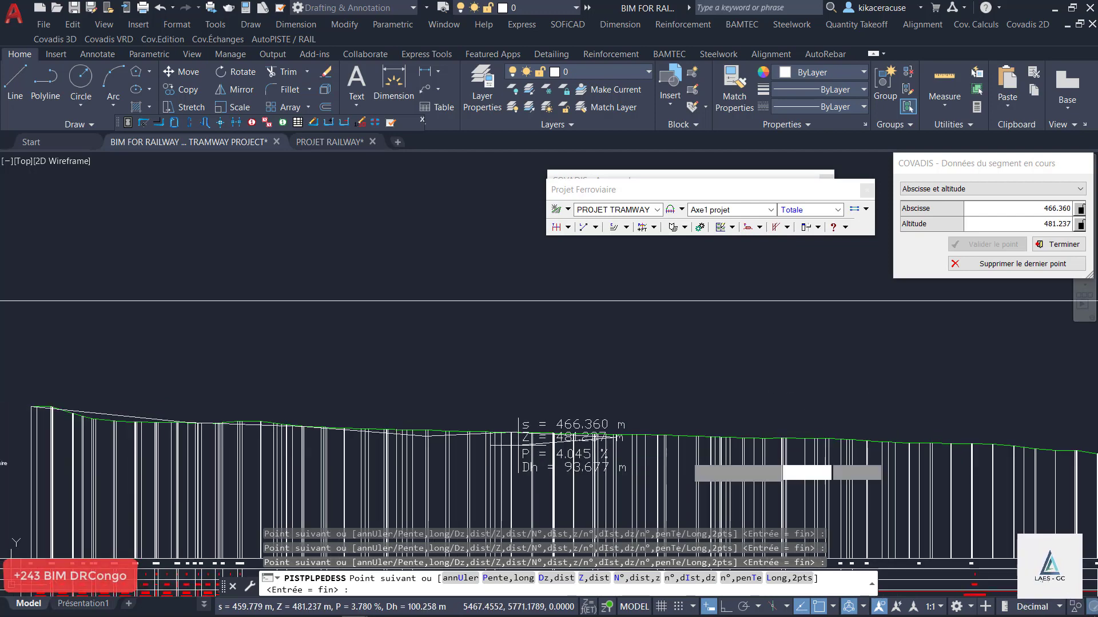
{"action": "scroll", "coordinate": [811, 449], "scroll_direction": "up", "scroll_amount": 3}
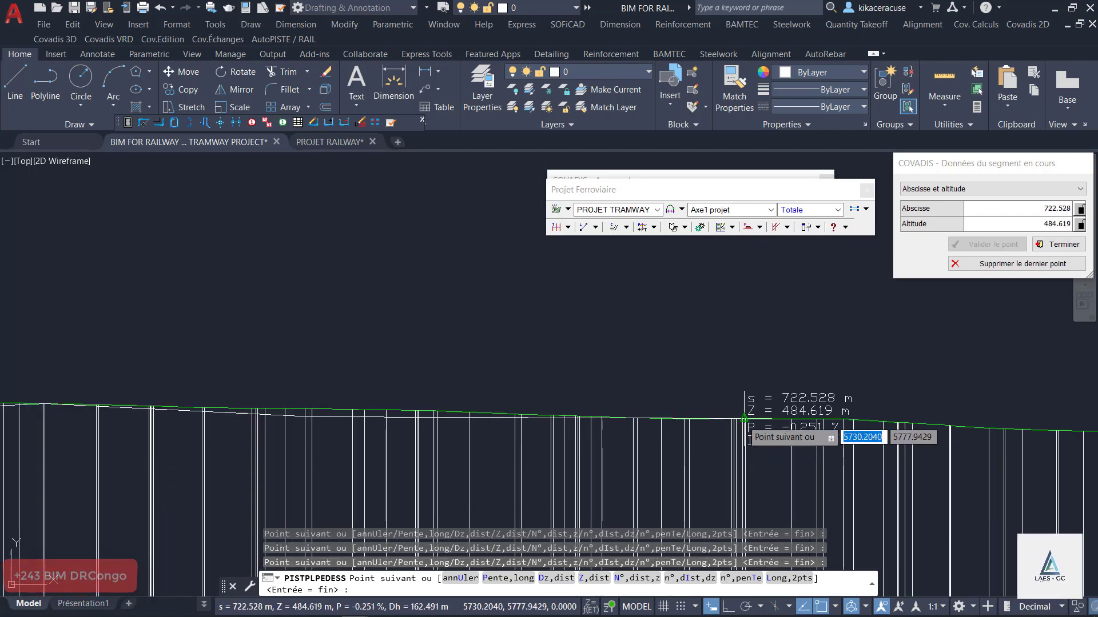
{"action": "left_click", "coordinate": [745, 419]}
{"action": "scroll", "coordinate": [502, 429], "scroll_direction": "down", "scroll_amount": 3}
{"action": "scroll", "coordinate": [708, 457], "scroll_direction": "up", "scroll_amount": 3}
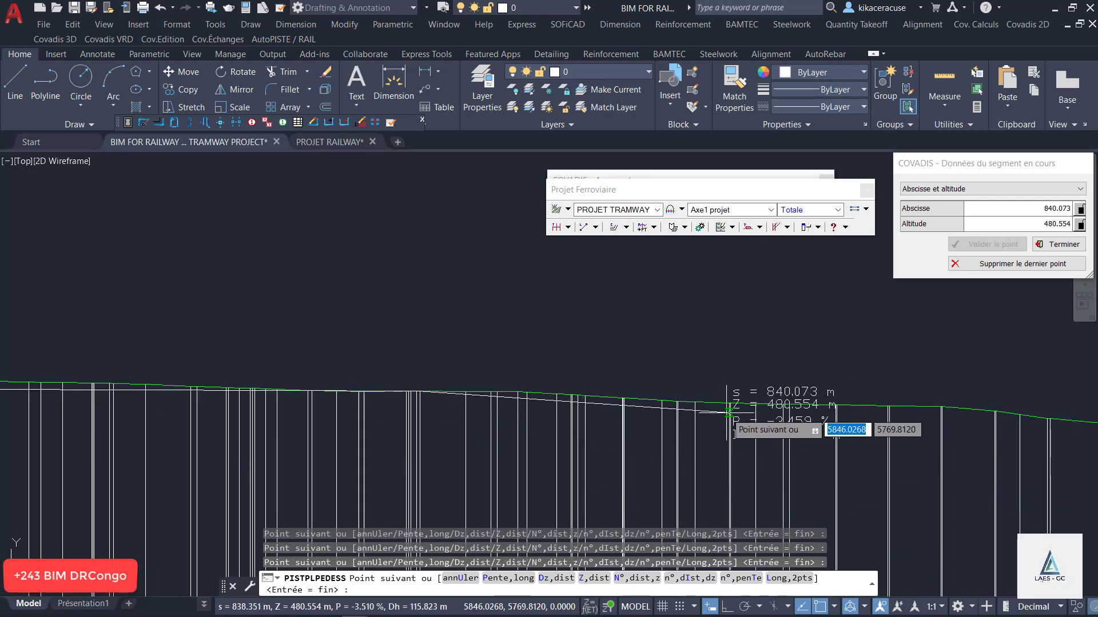
{"action": "left_click", "coordinate": [729, 412]}
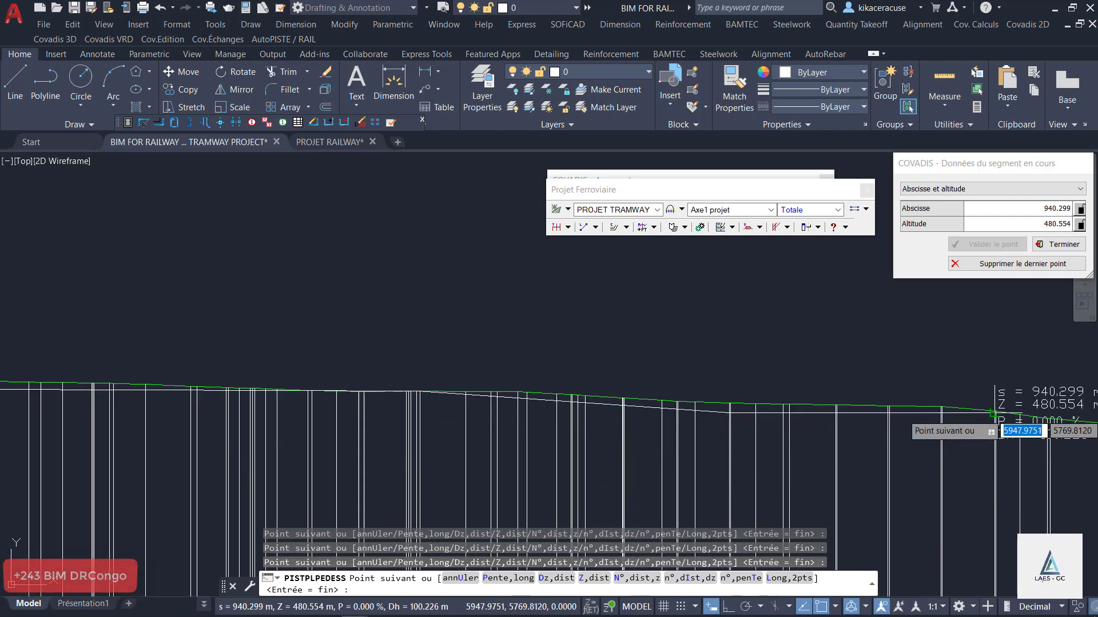
Complete the slope line with a point at about 940 m and a last one at the profile's end, about 1020 m.
{"action": "left_click", "coordinate": [992, 413]}
{"action": "scroll", "coordinate": [315, 467], "scroll_direction": "down", "scroll_amount": 3}
{"action": "scroll", "coordinate": [593, 474], "scroll_direction": "up", "scroll_amount": 3}
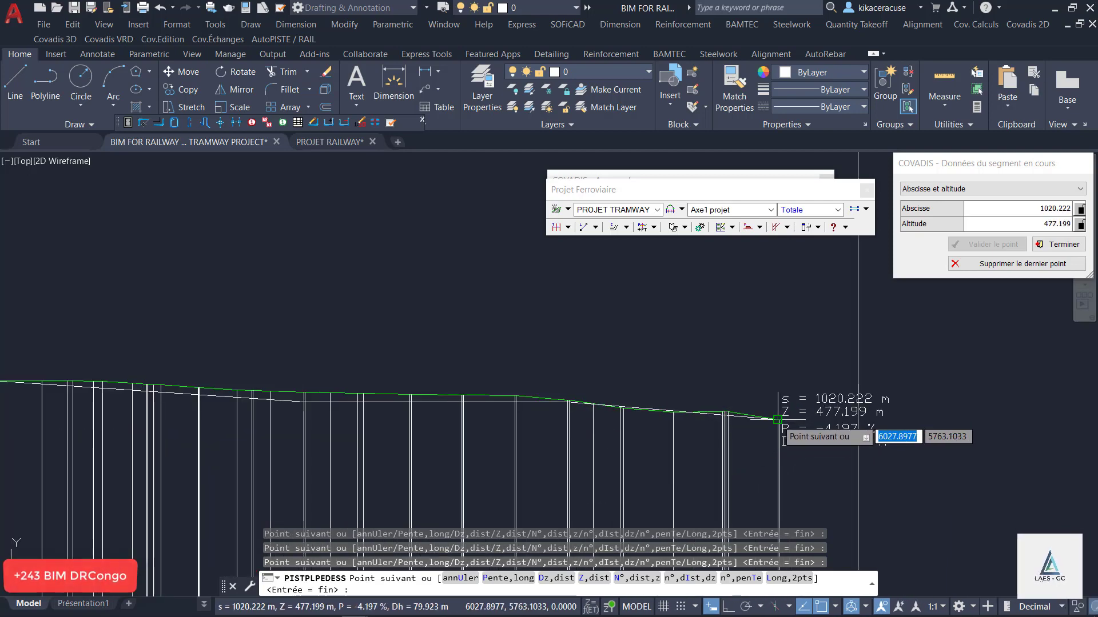
{"action": "left_click", "coordinate": [778, 420]}
{"action": "key", "text": "Return"}
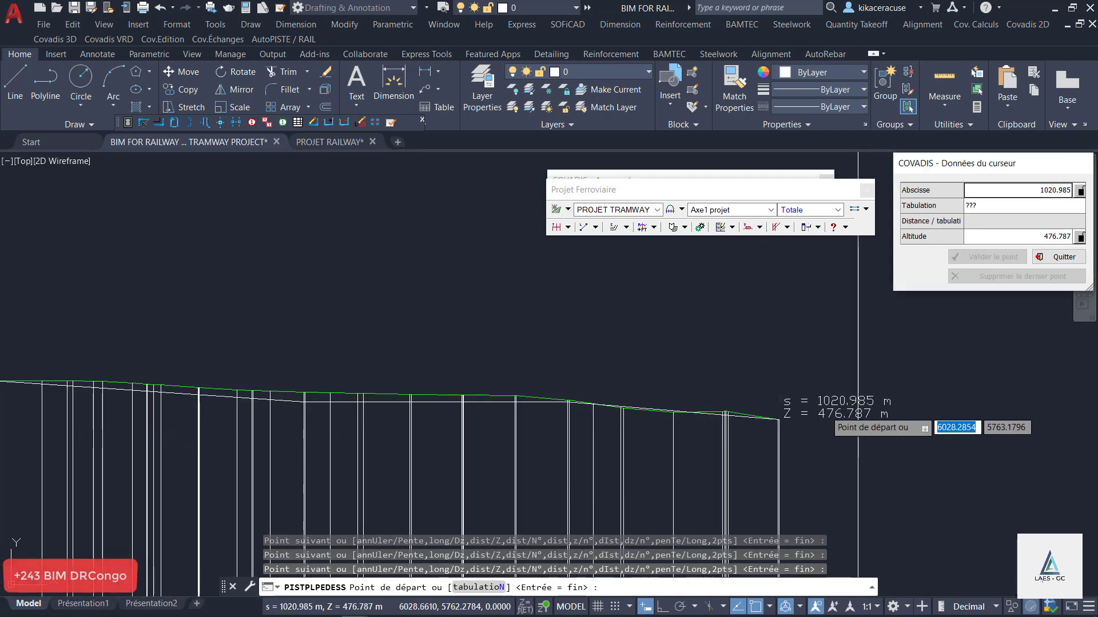
{"action": "left_click", "coordinate": [1063, 257]}
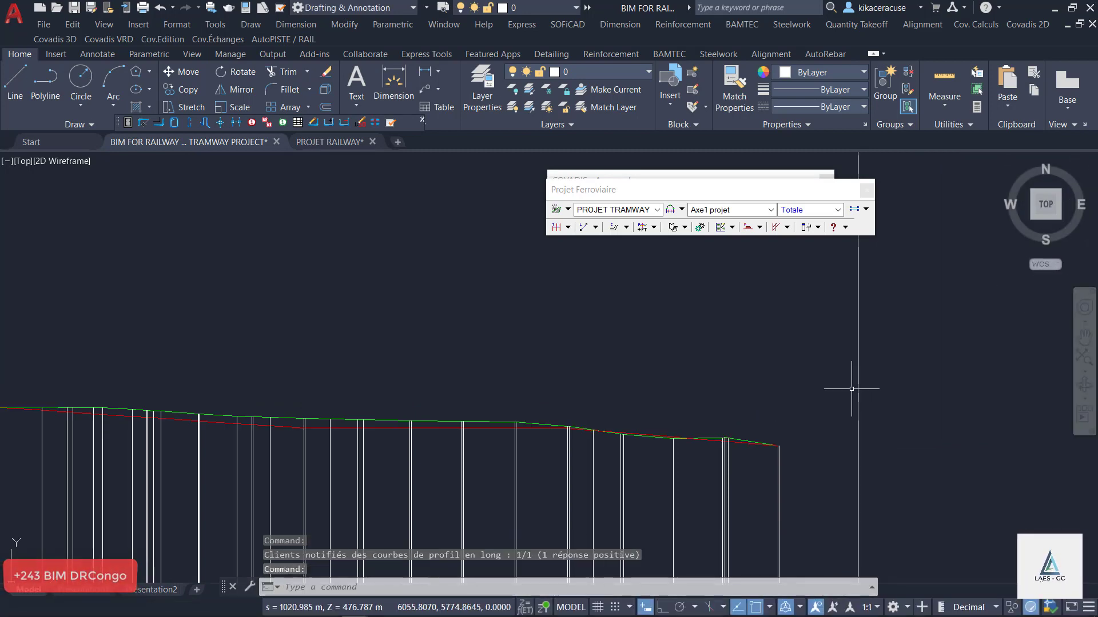
Review the slope line against the terrain profile, then undo its construction.
{"action": "scroll", "coordinate": [399, 352], "scroll_direction": "up", "scroll_amount": 8}
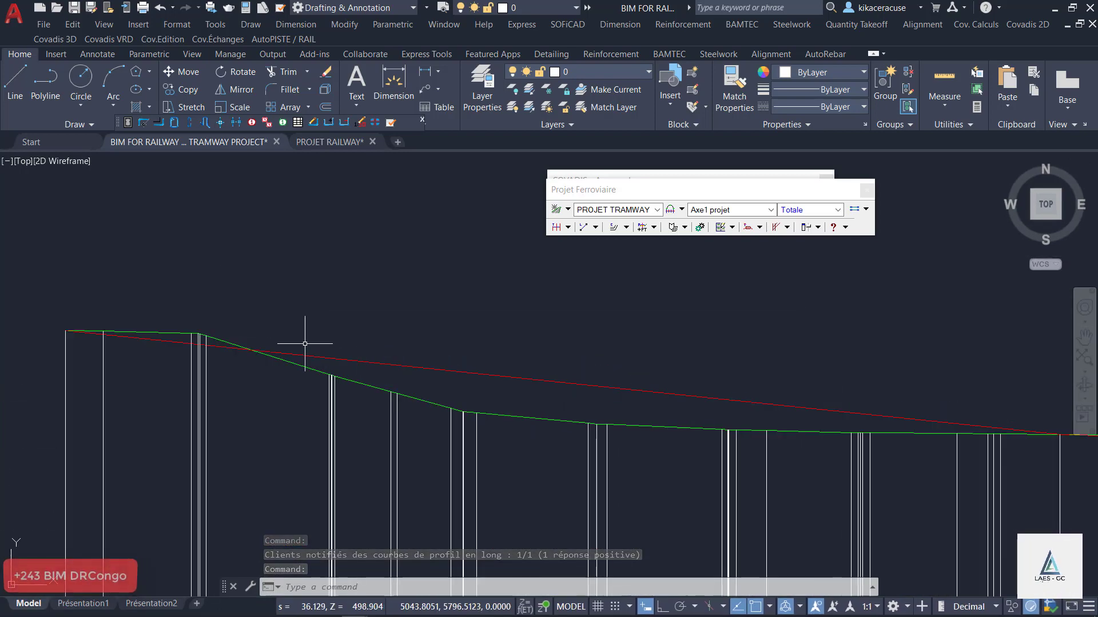
{"action": "scroll", "coordinate": [305, 344], "scroll_direction": "down", "scroll_amount": 8}
{"action": "scroll", "coordinate": [305, 344], "scroll_direction": "up", "scroll_amount": 4}
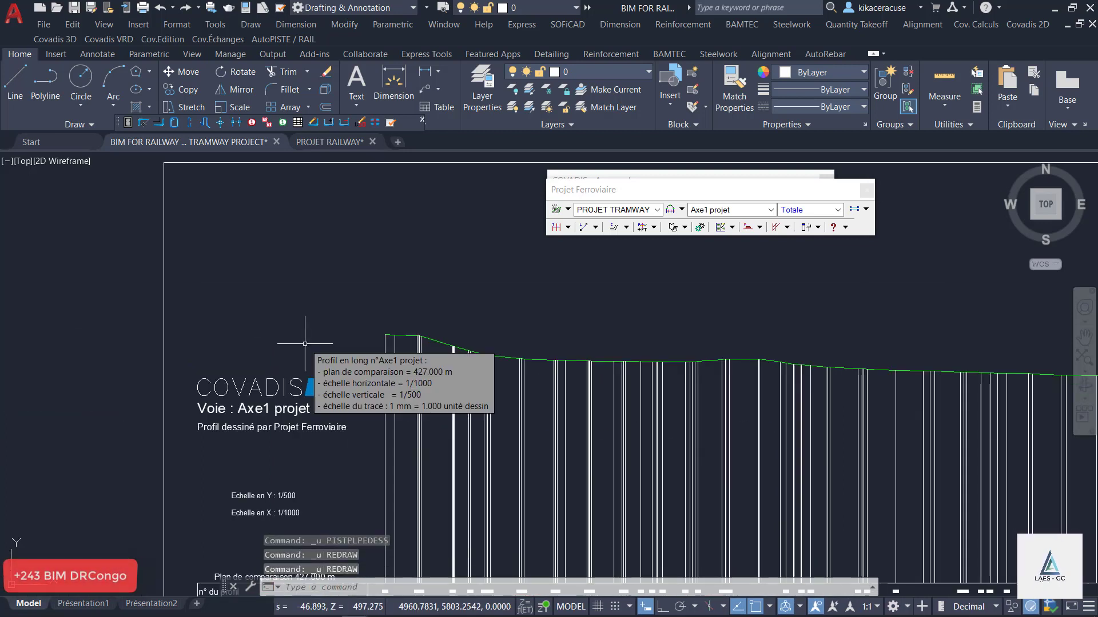
{"action": "key", "text": "ctrl+z"}
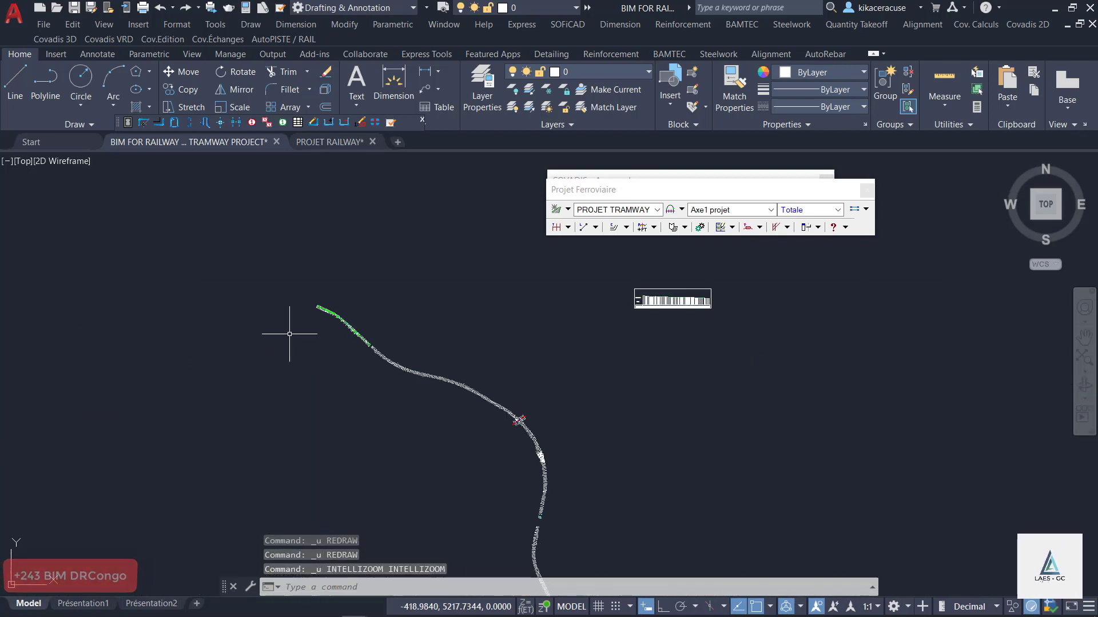
Start a new Pente/Rampe slope line from the beginning of the profile to about abscissa 82 m, altitude 492.8 m.
{"action": "scroll", "coordinate": [649, 297], "scroll_direction": "up", "scroll_amount": 12}
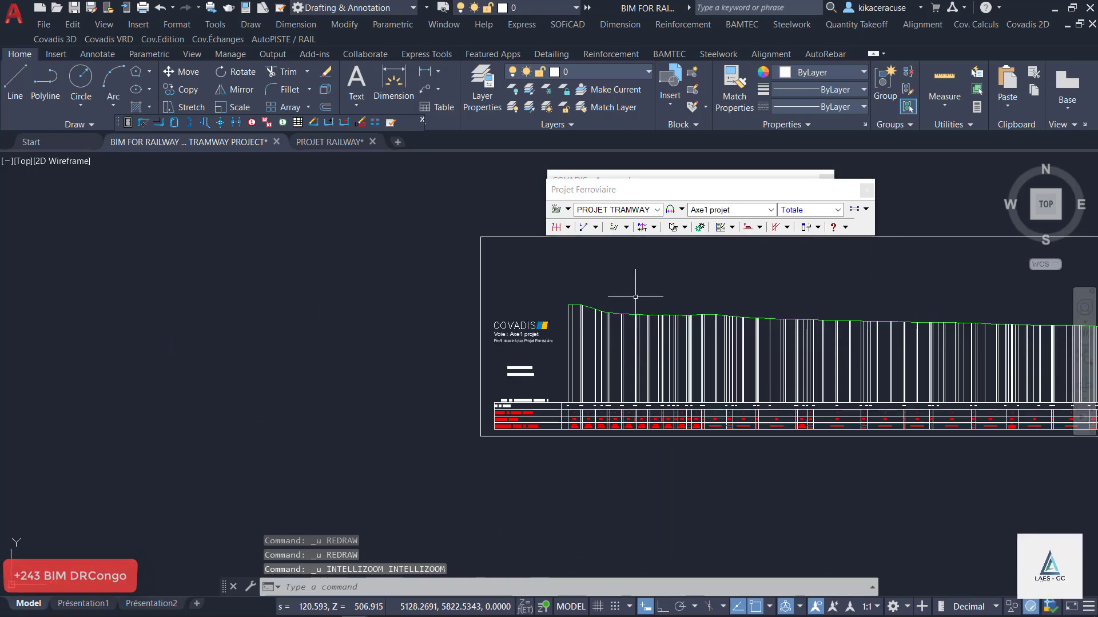
{"action": "middle_click_drag", "start_coordinate": [630, 299], "coordinate": [631, 306]}
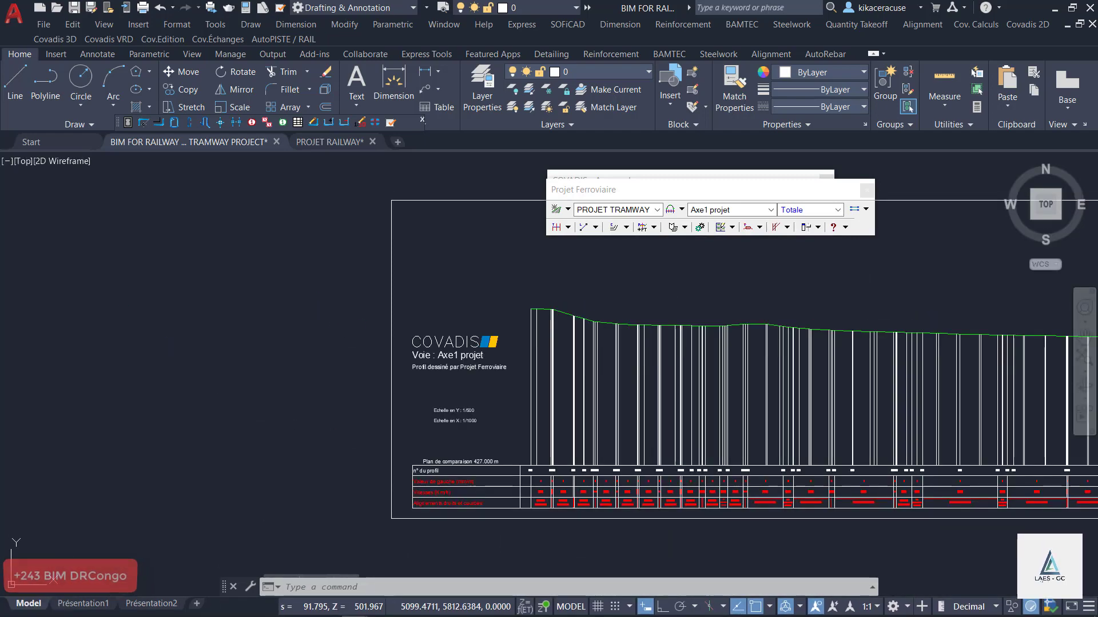
{"action": "left_click", "coordinate": [594, 229]}
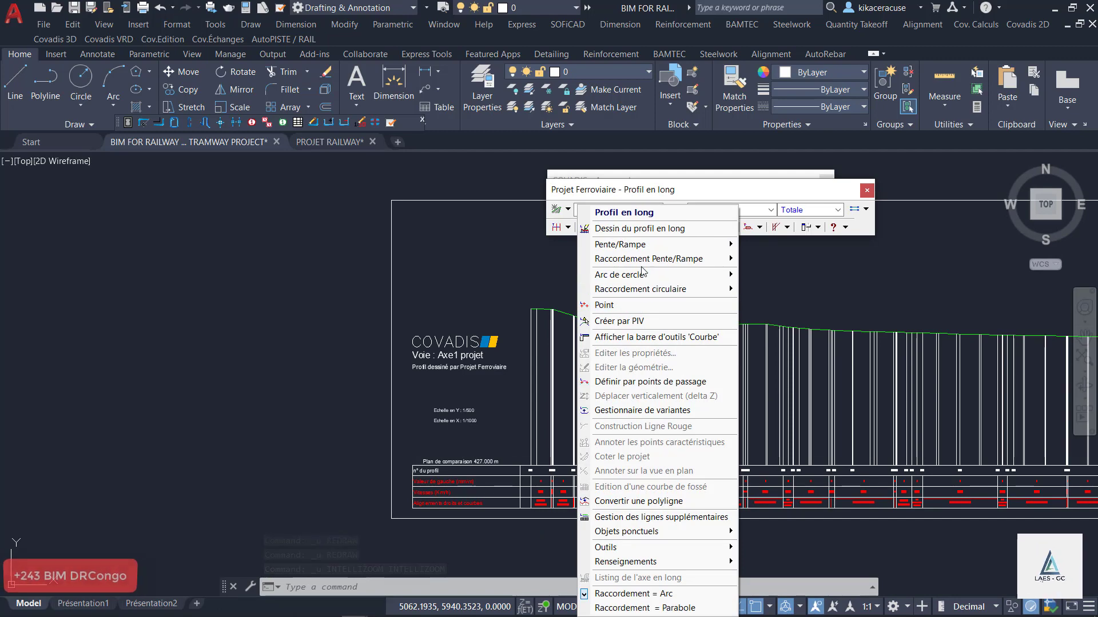
{"action": "mouse_move", "coordinate": [660, 245]}
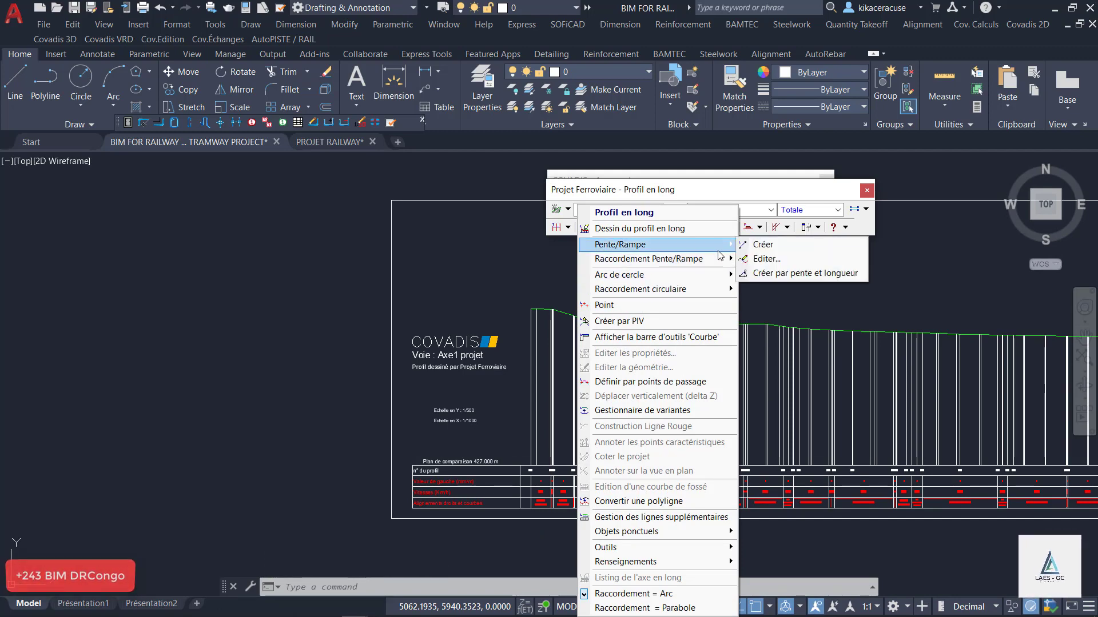
{"action": "left_click", "coordinate": [780, 245]}
{"action": "scroll", "coordinate": [595, 321], "scroll_direction": "up", "scroll_amount": 4}
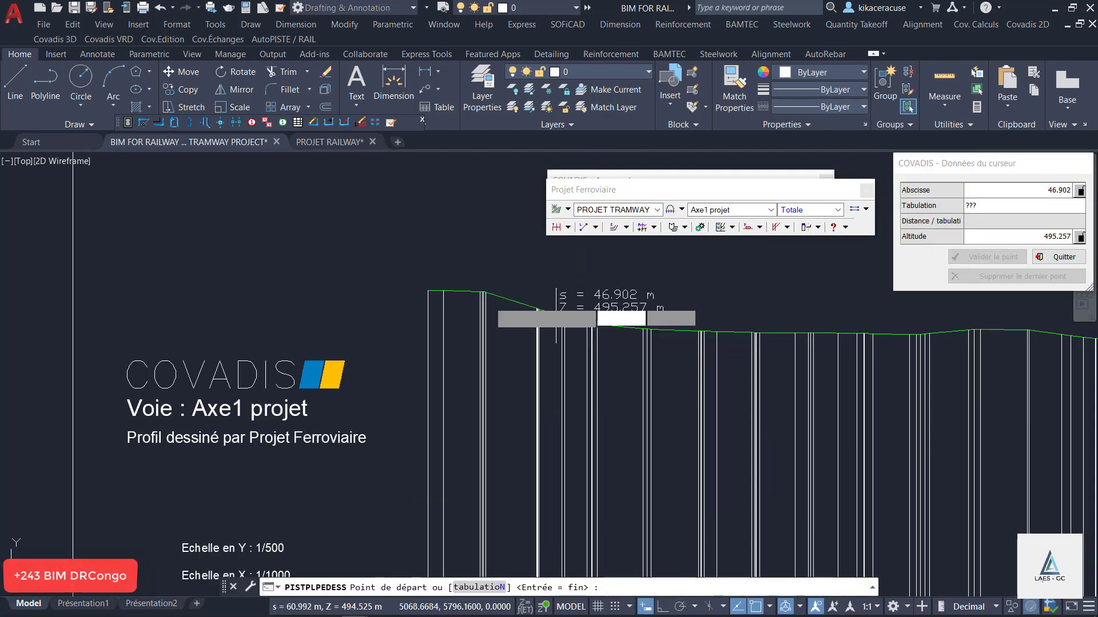
{"action": "left_click", "coordinate": [433, 295]}
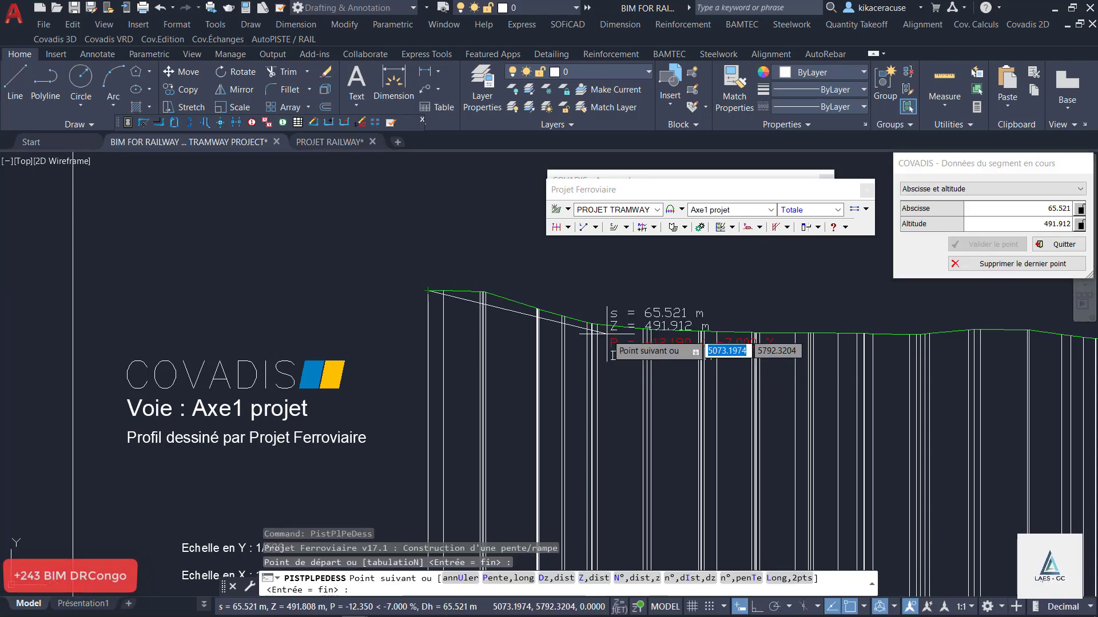
{"action": "left_click", "coordinate": [650, 329]}
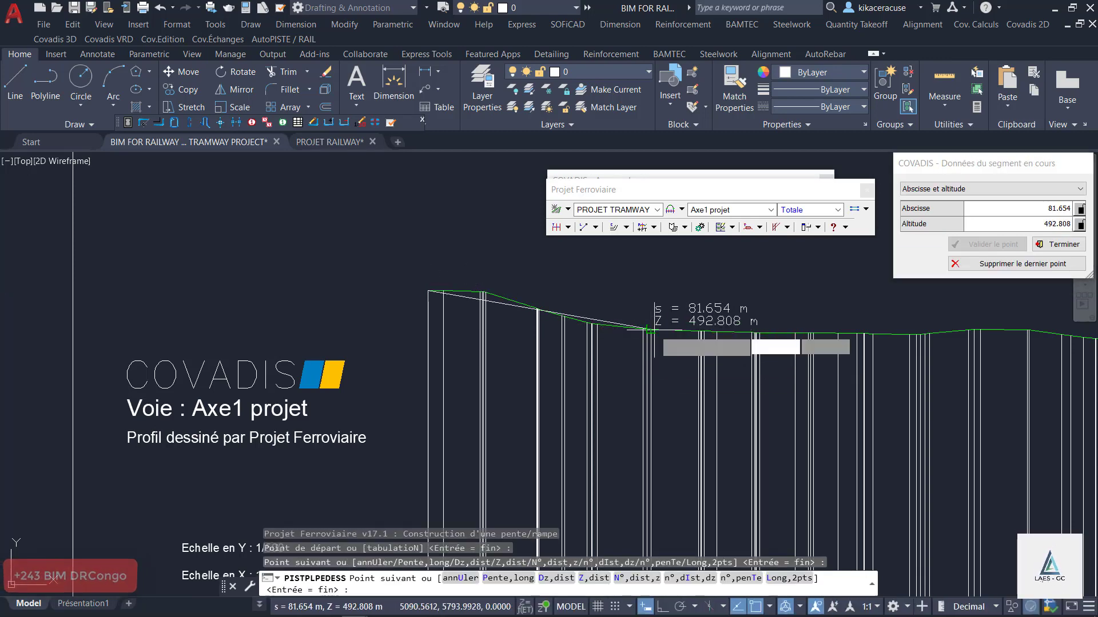
Extend the slope line to points at about abscissa 219 m, altitude 492.7 m and abscissa 620 m, altitude 482 m.
{"action": "scroll", "coordinate": [336, 398], "scroll_direction": "down", "scroll_amount": 2}
{"action": "scroll", "coordinate": [796, 364], "scroll_direction": "up", "scroll_amount": 6}
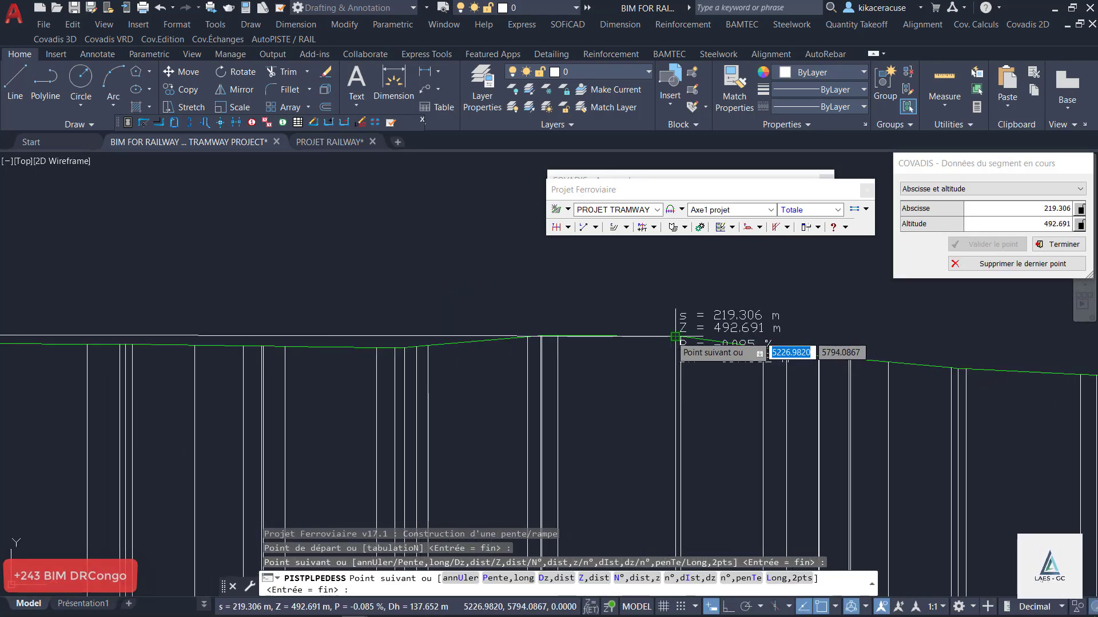
{"action": "left_click", "coordinate": [675, 337]}
{"action": "scroll", "coordinate": [274, 446], "scroll_direction": "down", "scroll_amount": 2}
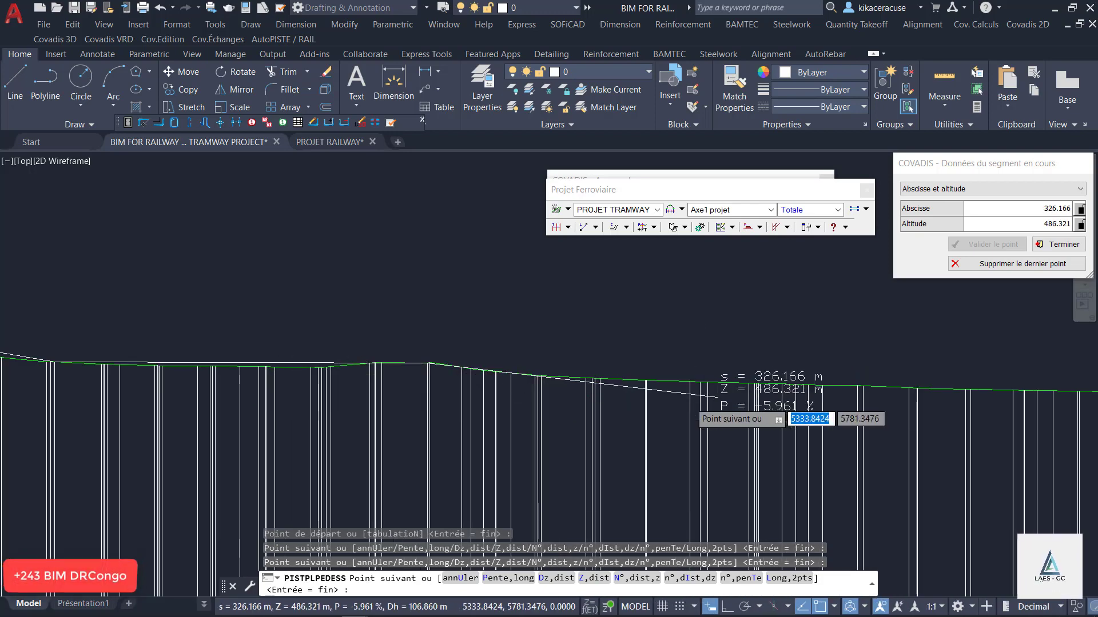
{"action": "scroll", "coordinate": [743, 423], "scroll_direction": "down", "scroll_amount": 2}
{"action": "scroll", "coordinate": [711, 428], "scroll_direction": "up", "scroll_amount": 3}
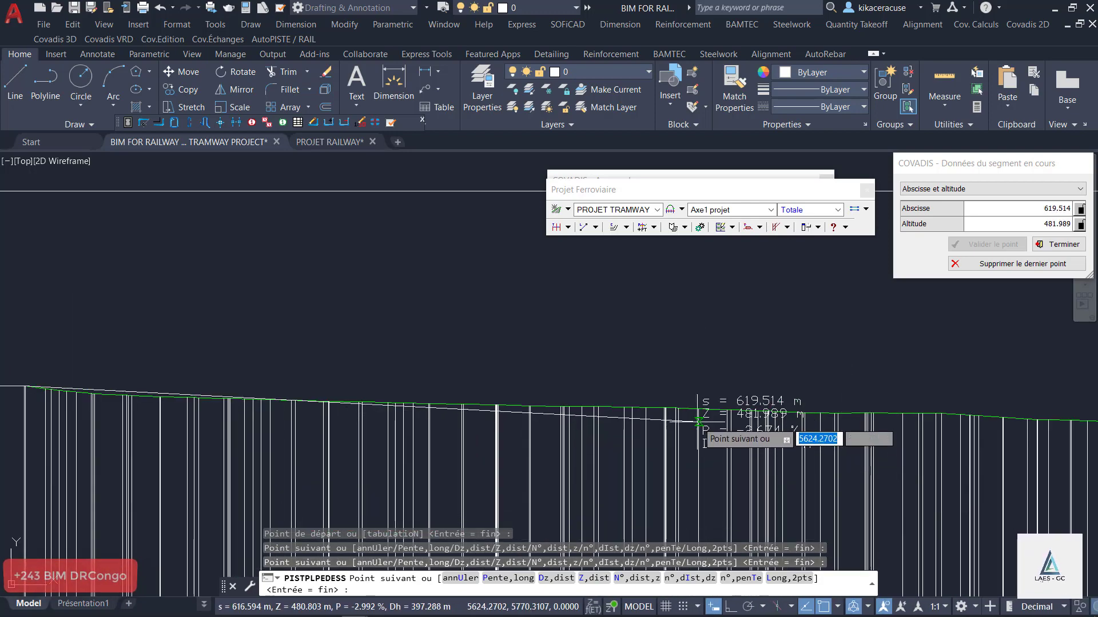
{"action": "left_click", "coordinate": [697, 421]}
Continue the slope line through about abscissa 820 m, altitude 482.7 m and the terrain dip beyond it, ending at about 1020 m, altitude 477.2 m.
{"action": "scroll", "coordinate": [562, 427], "scroll_direction": "down", "scroll_amount": 3}
{"action": "scroll", "coordinate": [793, 424], "scroll_direction": "up", "scroll_amount": 3}
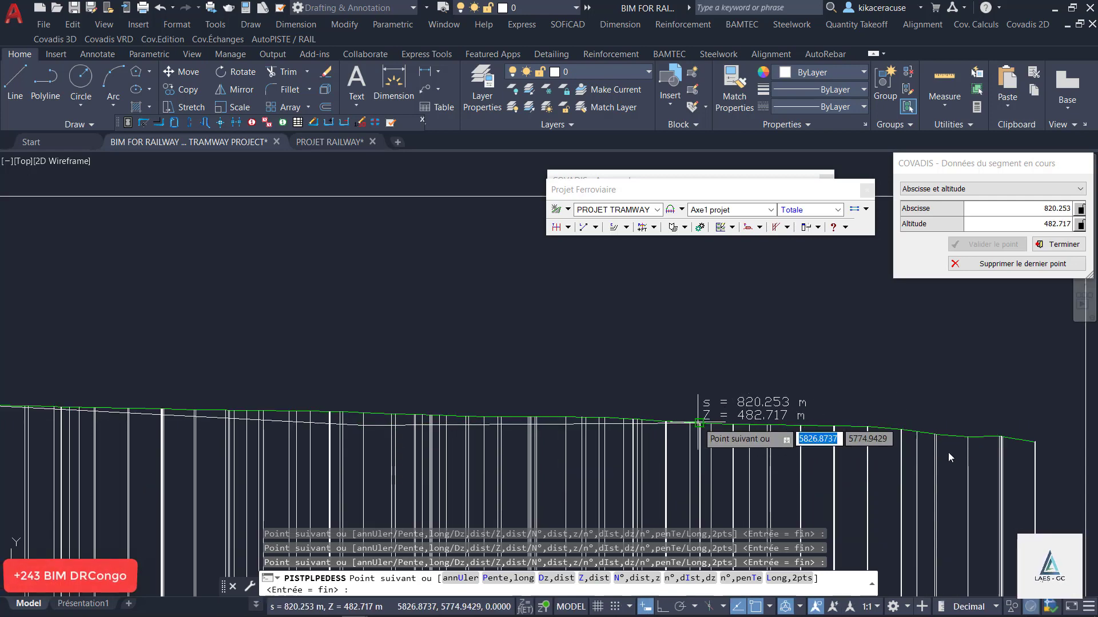
{"action": "scroll", "coordinate": [967, 437], "scroll_direction": "up", "scroll_amount": 3}
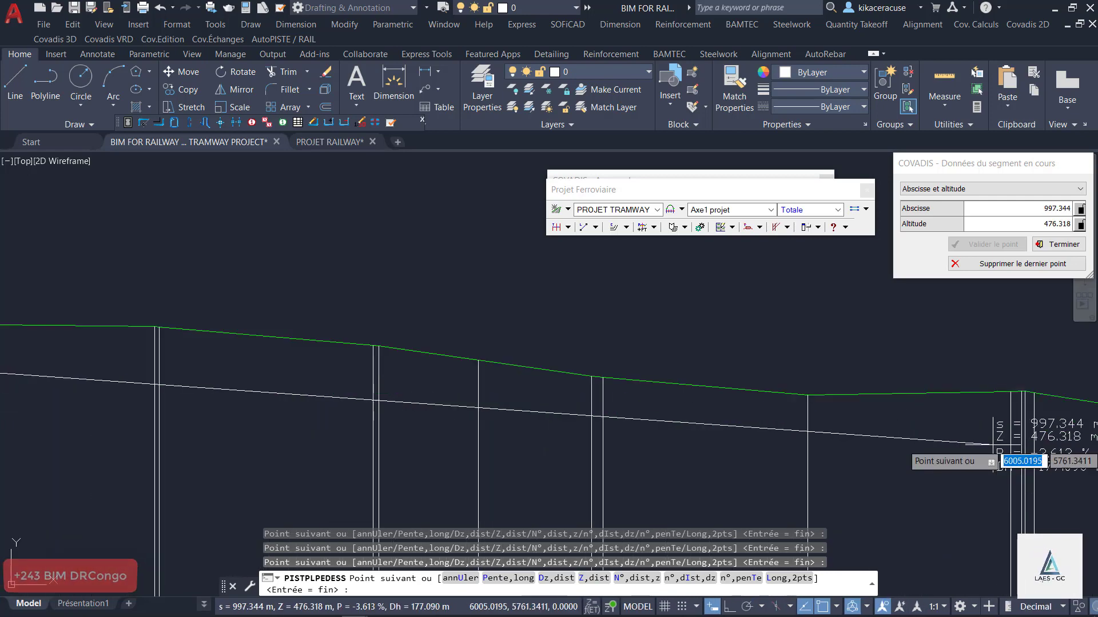
{"action": "left_click", "coordinate": [807, 394]}
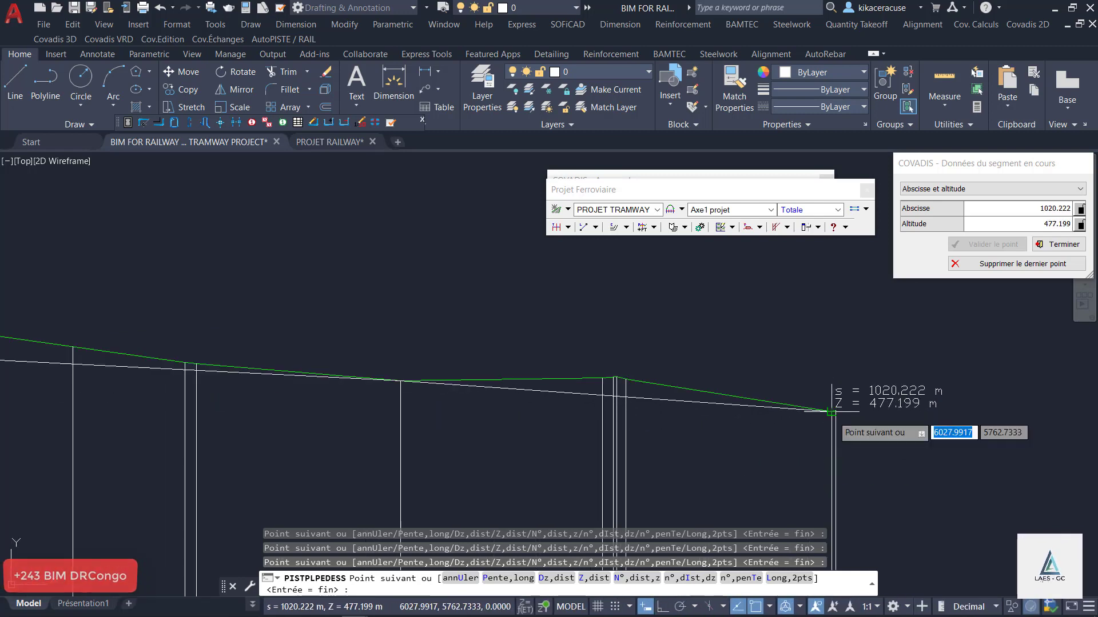
Finish the project's longitudinal profile line at abscissa 1020.222 m and leave the drawing command.
{"action": "key", "text": "Return"}
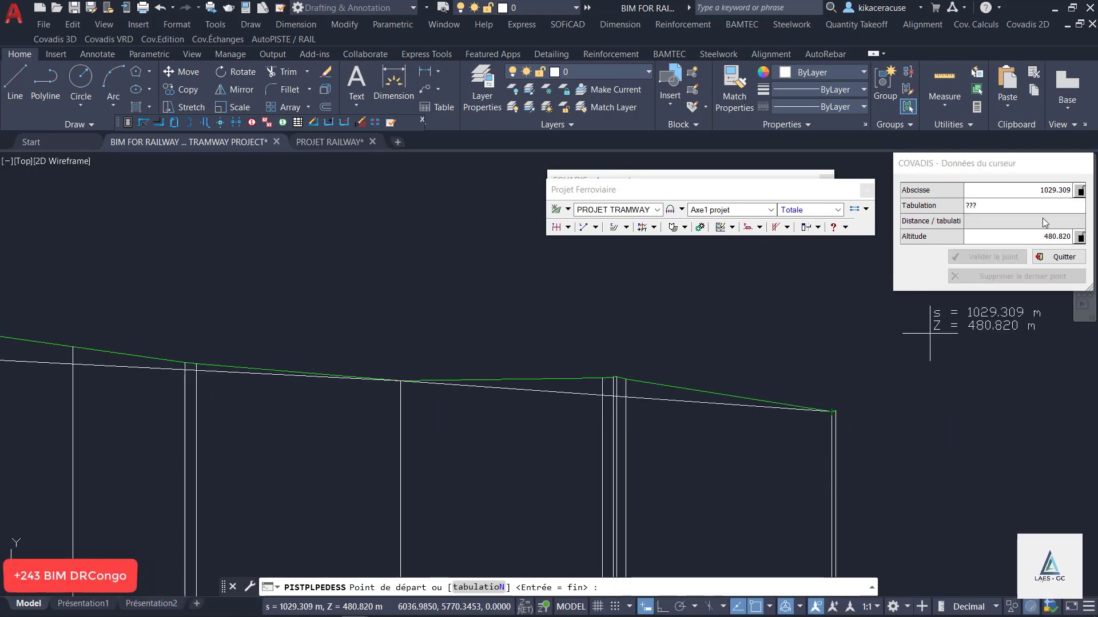
{"action": "left_click", "coordinate": [1057, 259]}
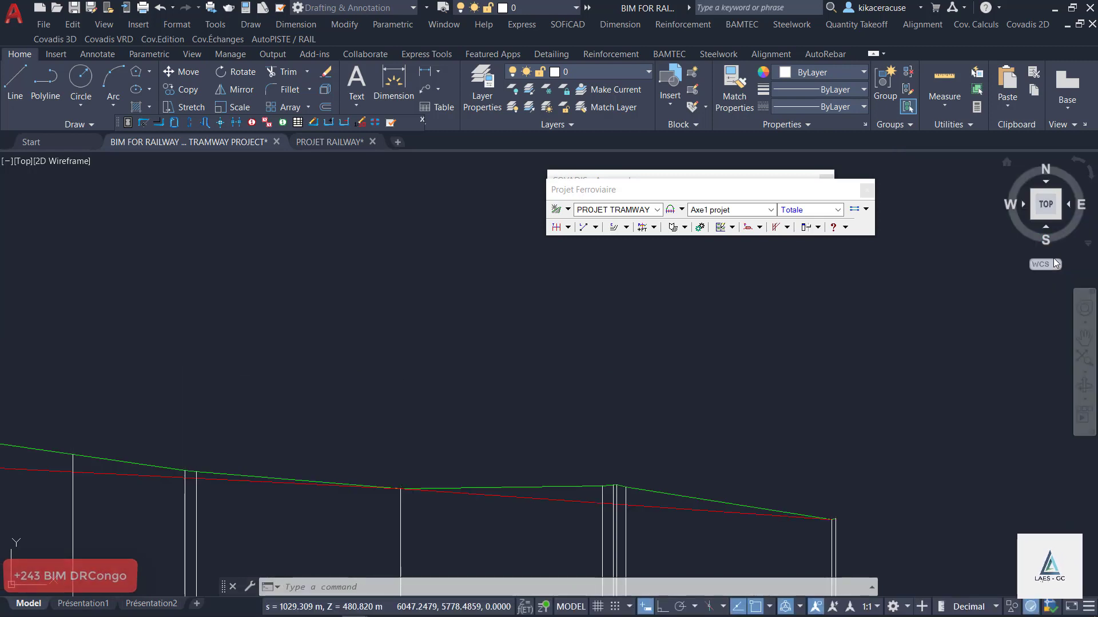
Insert a parabolic connection by radius at the project profile vertex near abscissa 219.306 m.
{"action": "scroll", "coordinate": [723, 376], "scroll_direction": "down", "scroll_amount": 6}
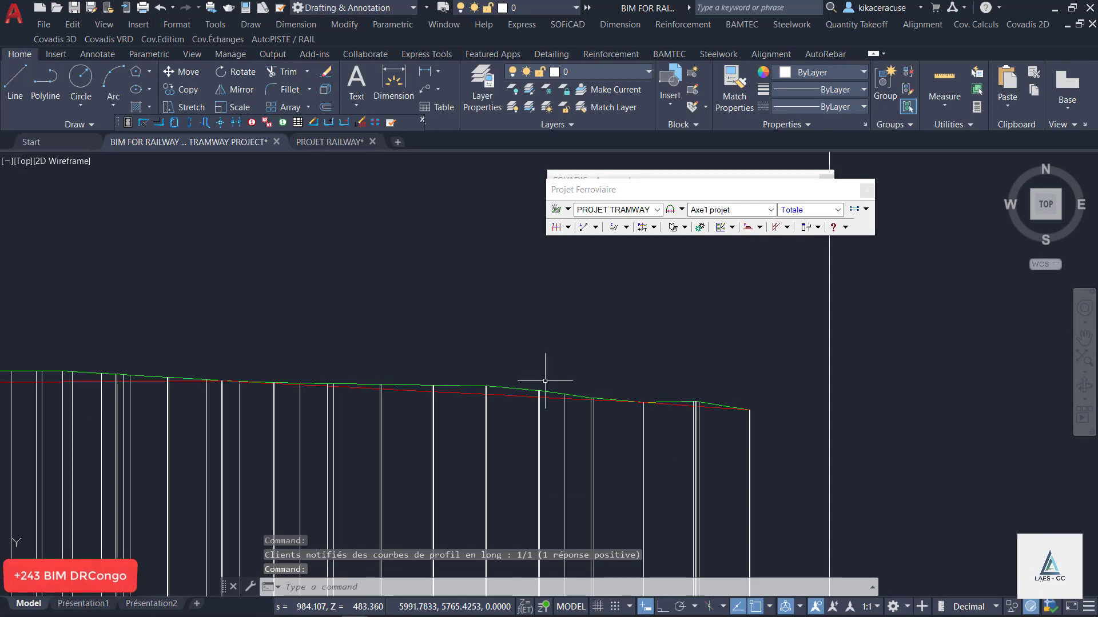
{"action": "scroll", "coordinate": [545, 381], "scroll_direction": "down", "scroll_amount": 5}
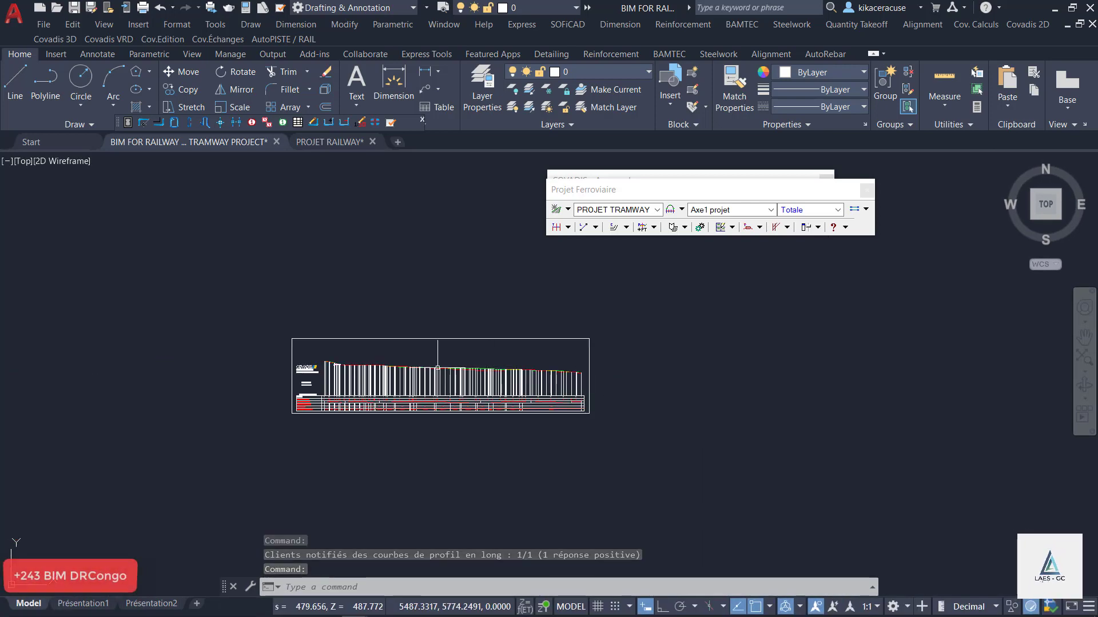
{"action": "scroll", "coordinate": [378, 364], "scroll_direction": "up", "scroll_amount": 8}
{"action": "scroll", "coordinate": [120, 284], "scroll_direction": "up", "scroll_amount": 8}
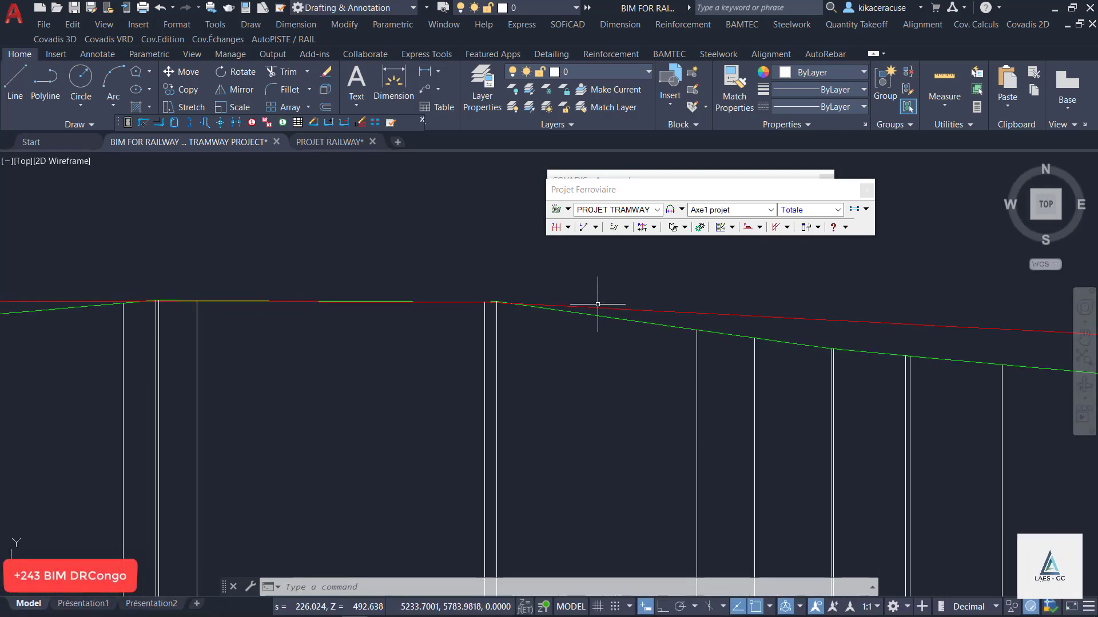
{"action": "left_click", "coordinate": [600, 307]}
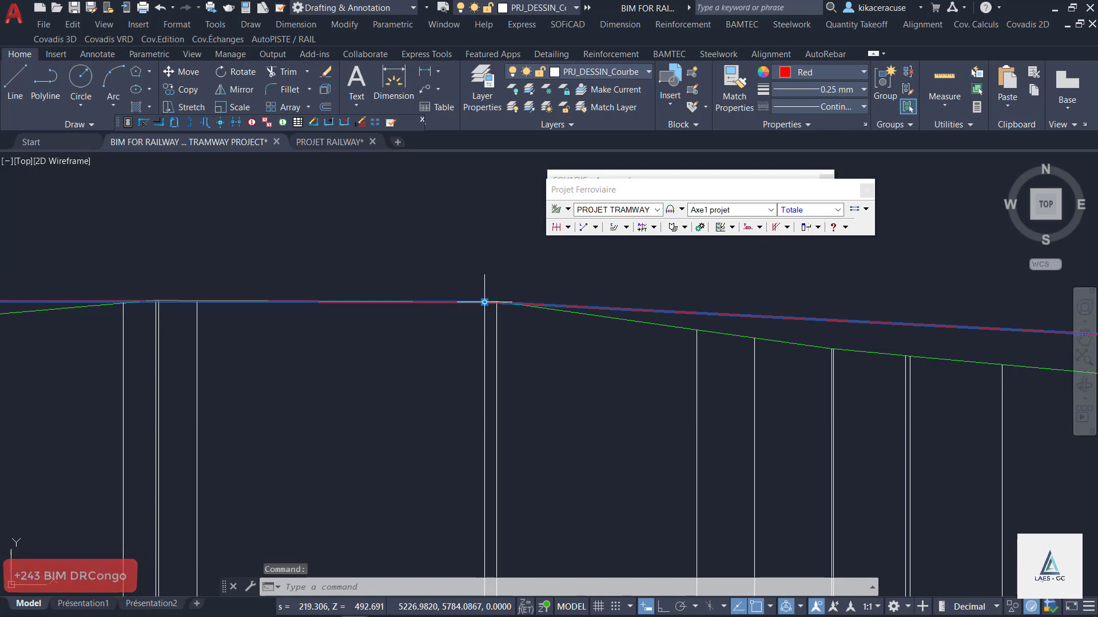
{"action": "mouse_move", "coordinate": [484, 302]}
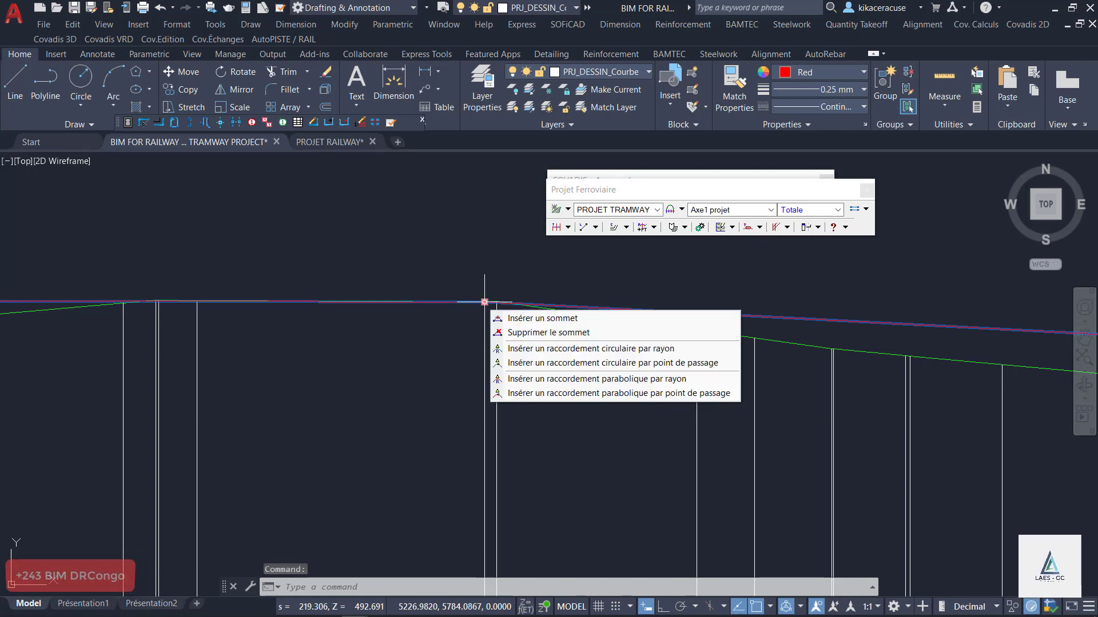
{"action": "left_click", "coordinate": [532, 379]}
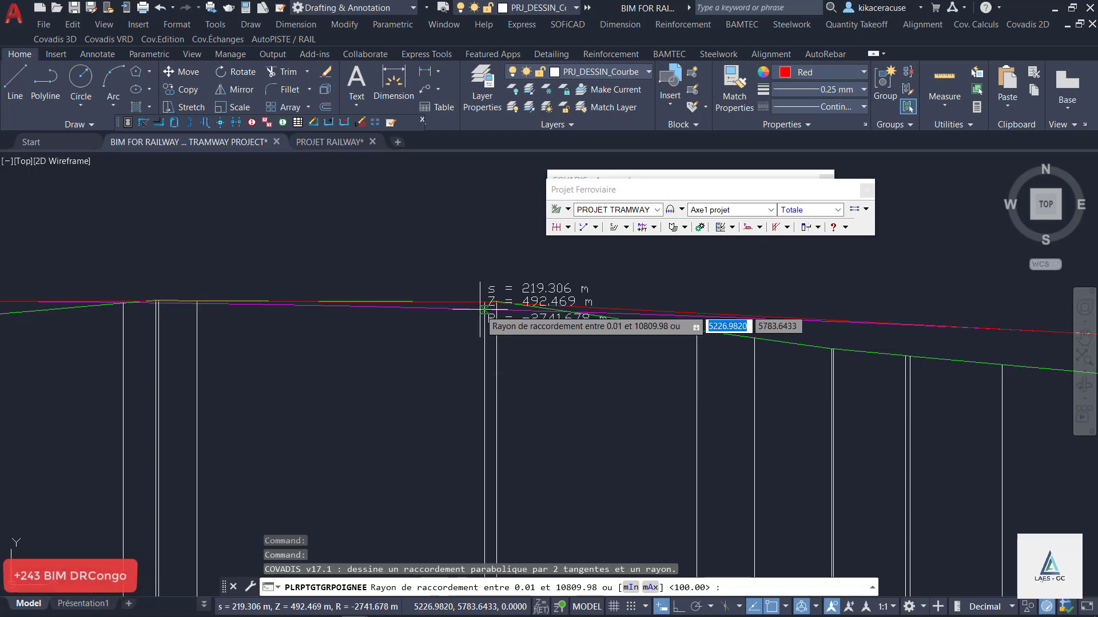
{"action": "key", "text": "Return"}
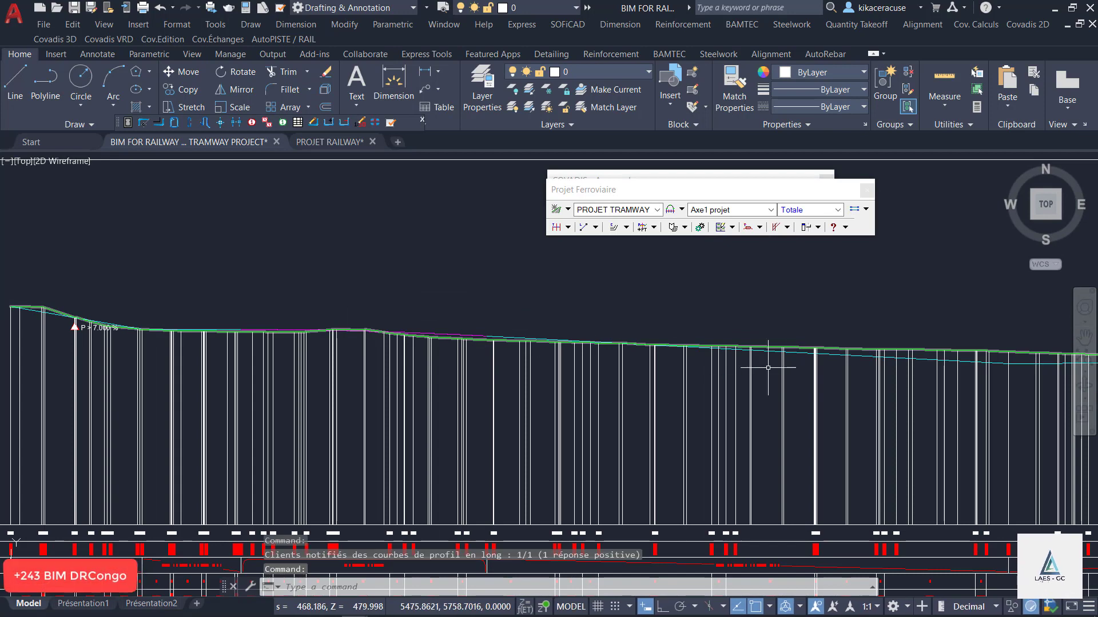
Insert a parabolic connection by radius at the project profile vertex near abscissa 619.5 m, picking the radius in the drawing.
{"action": "scroll", "coordinate": [767, 367], "scroll_direction": "up", "scroll_amount": 3}
{"action": "left_click", "coordinate": [741, 349]}
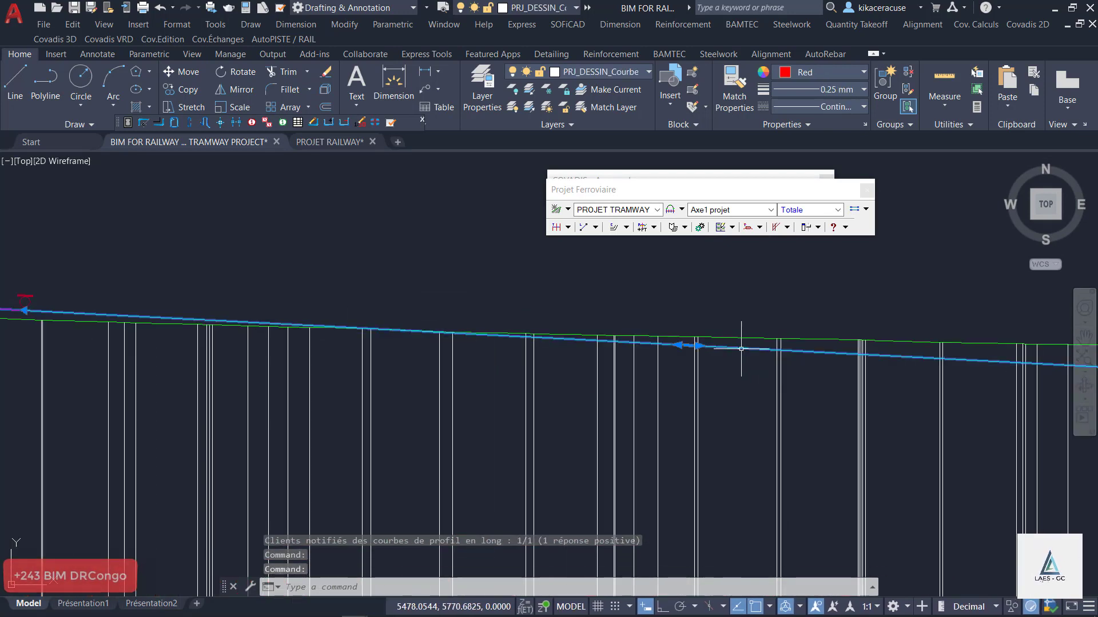
{"action": "scroll", "coordinate": [333, 351], "scroll_direction": "down", "scroll_amount": 3}
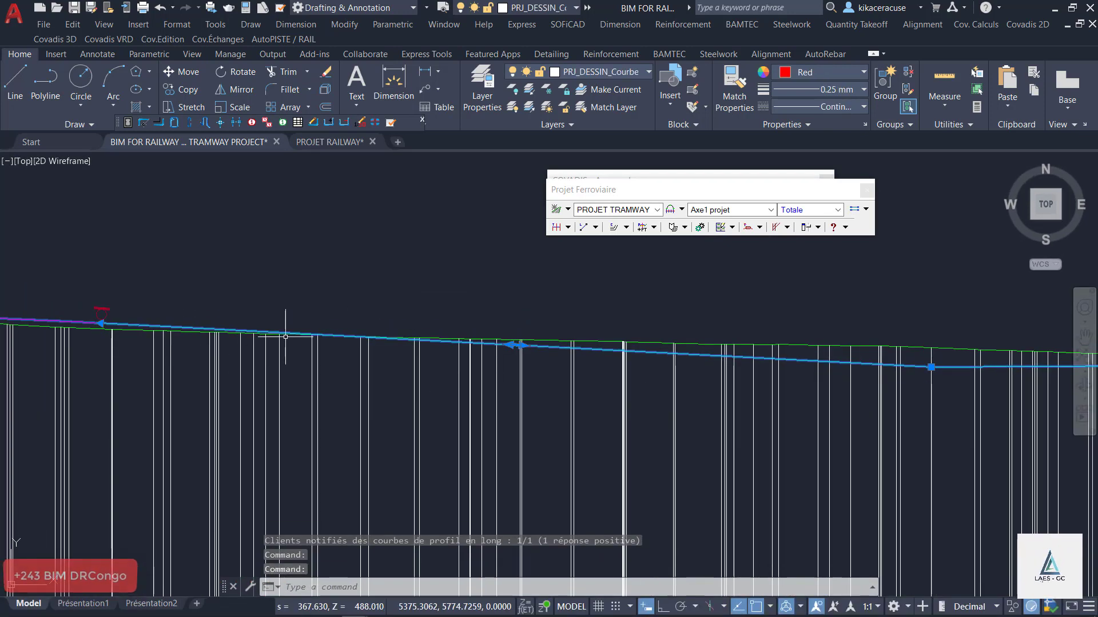
{"action": "scroll", "coordinate": [629, 343], "scroll_direction": "up", "scroll_amount": 3}
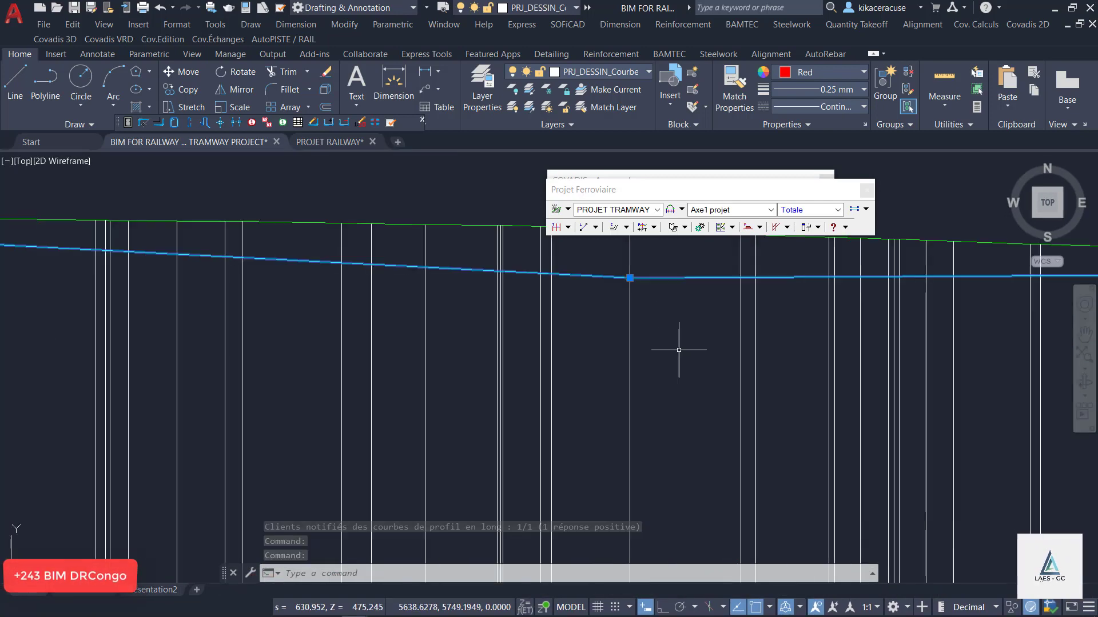
{"action": "mouse_move", "coordinate": [629, 284]}
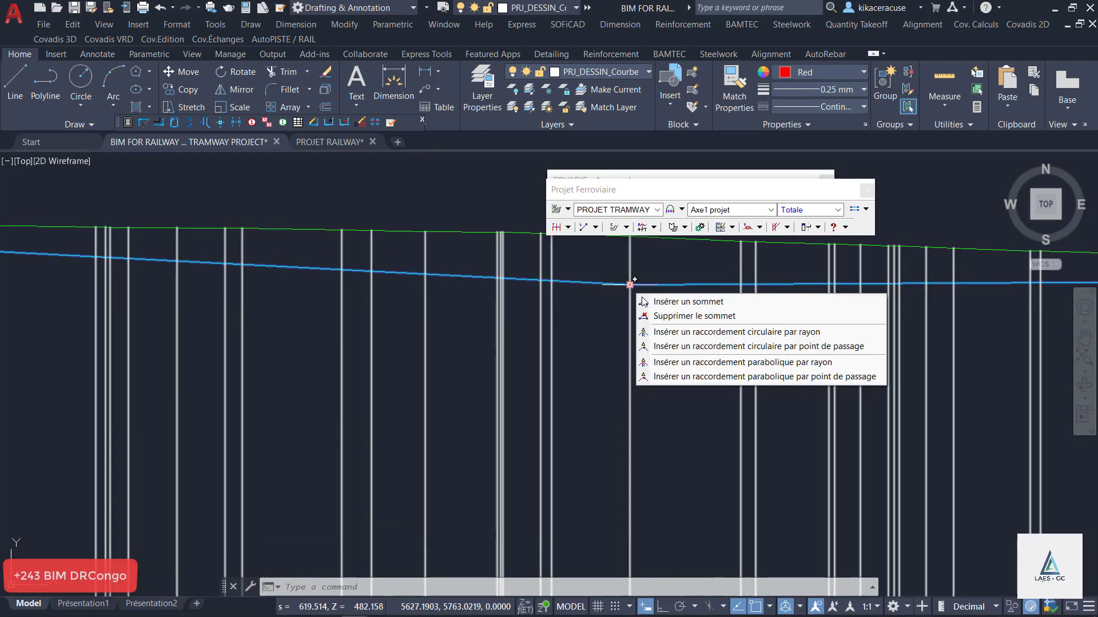
{"action": "left_click", "coordinate": [676, 363]}
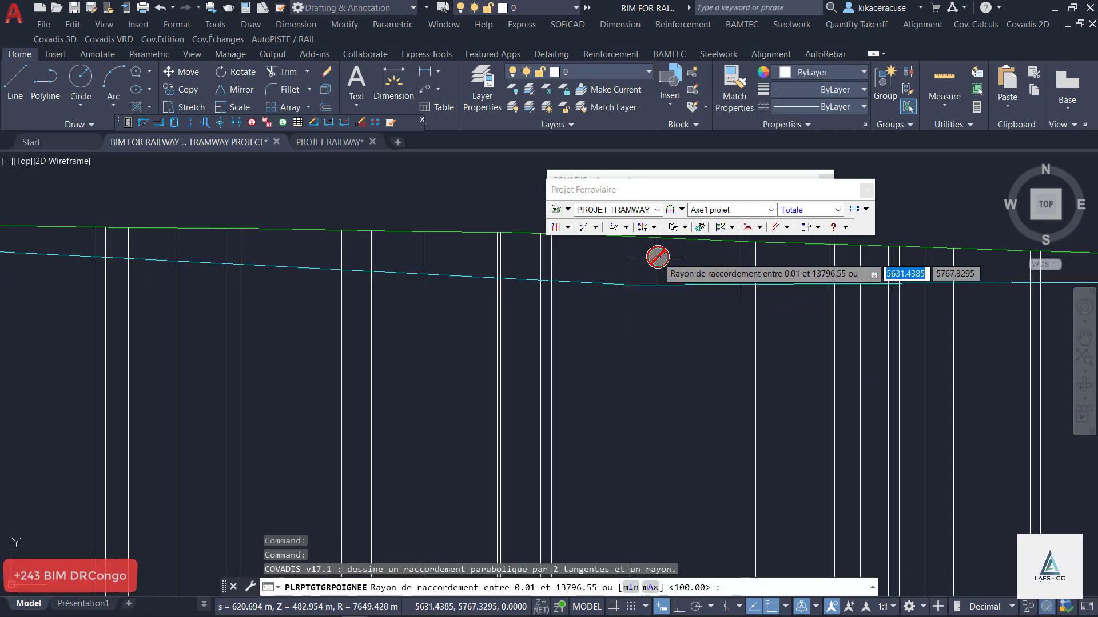
{"action": "scroll", "coordinate": [661, 255], "scroll_direction": "up", "scroll_amount": 4}
{"action": "left_click", "coordinate": [562, 345]}
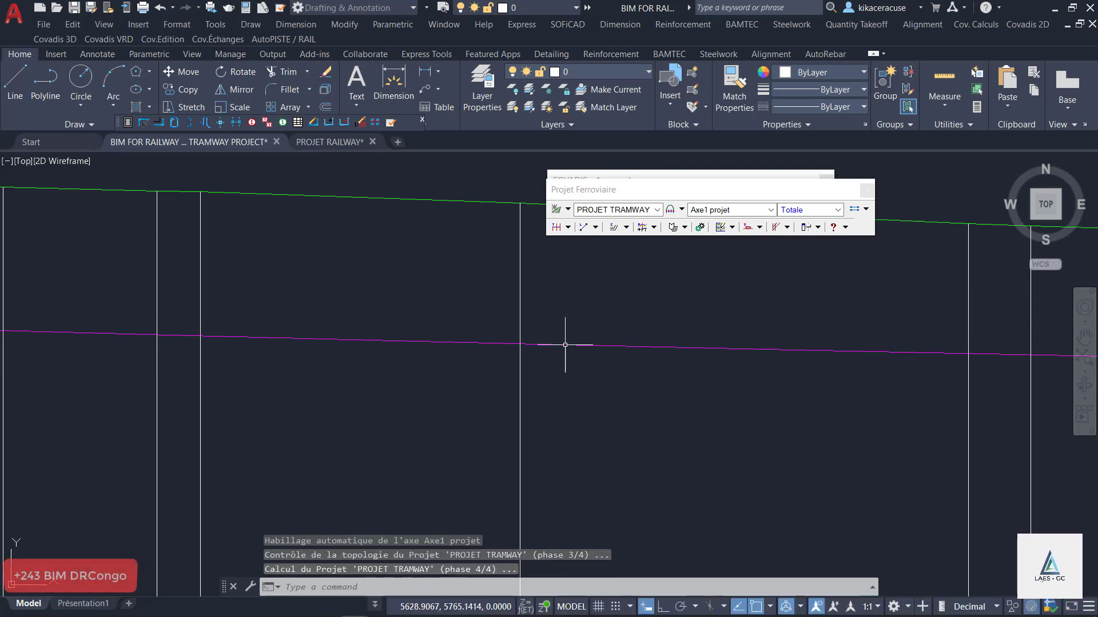
Insert a parabolic connection by radius at the project profile vertex near abscissa 820.25 m, picking the radius in the drawing.
{"action": "scroll", "coordinate": [288, 402], "scroll_direction": "down", "scroll_amount": 3}
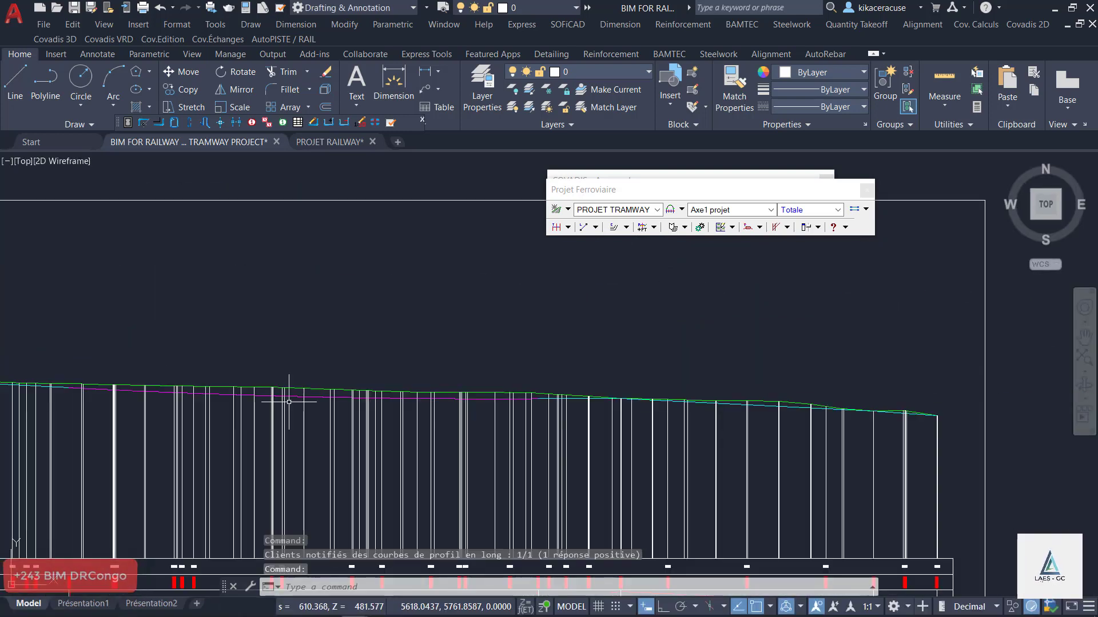
{"action": "scroll", "coordinate": [623, 407], "scroll_direction": "up", "scroll_amount": 2}
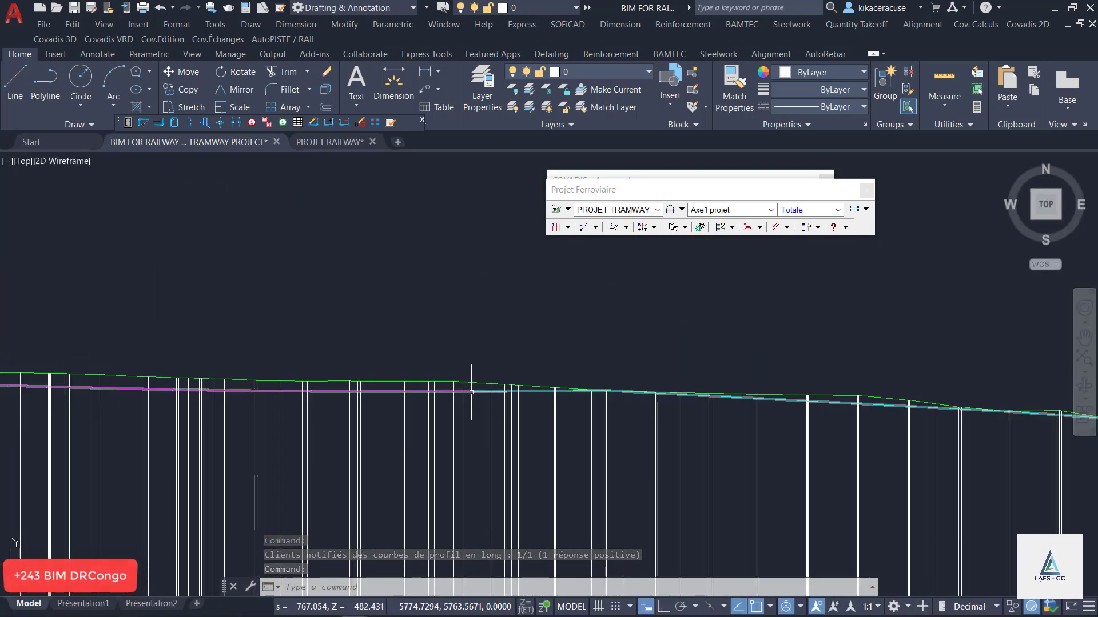
{"action": "left_click", "coordinate": [511, 392]}
{"action": "scroll", "coordinate": [607, 394], "scroll_direction": "up", "scroll_amount": 2}
{"action": "scroll", "coordinate": [606, 394], "scroll_direction": "up", "scroll_amount": 2}
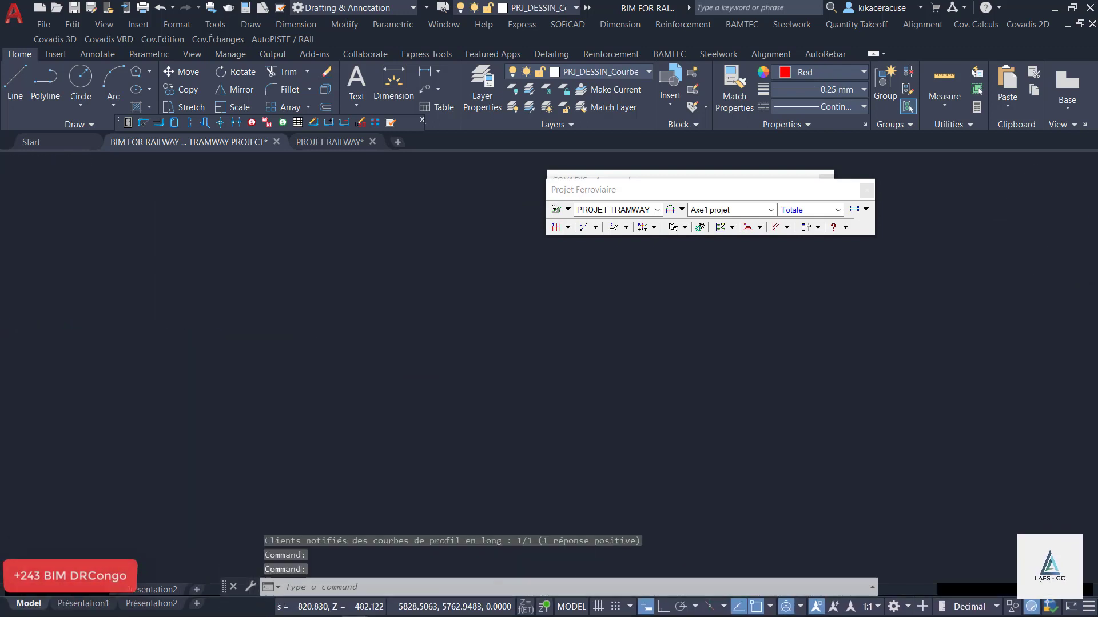
{"action": "mouse_move", "coordinate": [584, 362]}
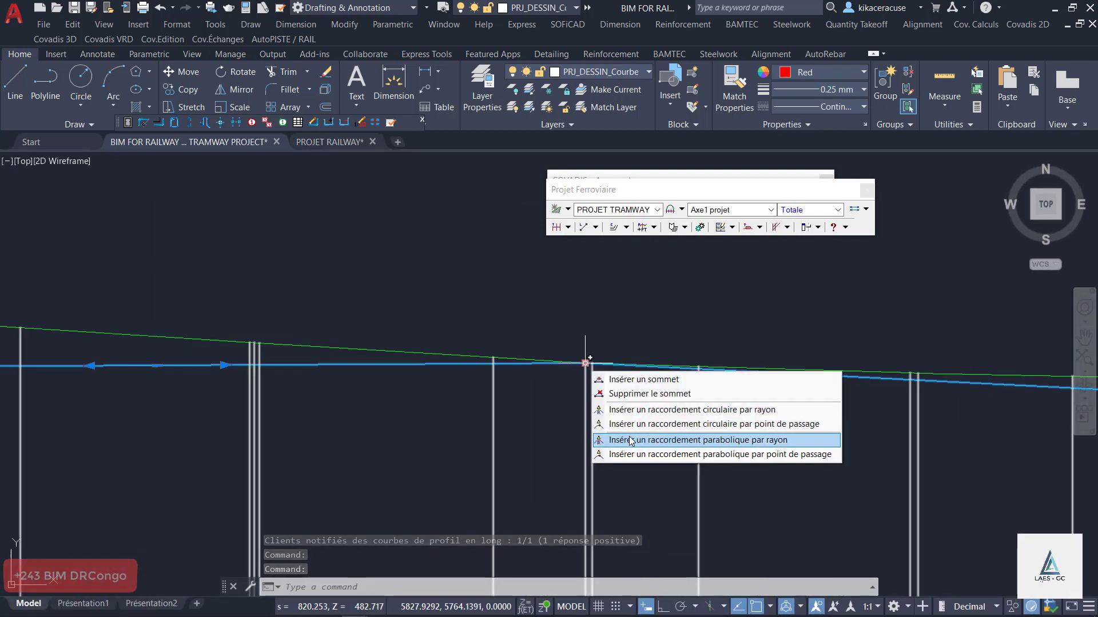
{"action": "left_click", "coordinate": [641, 439]}
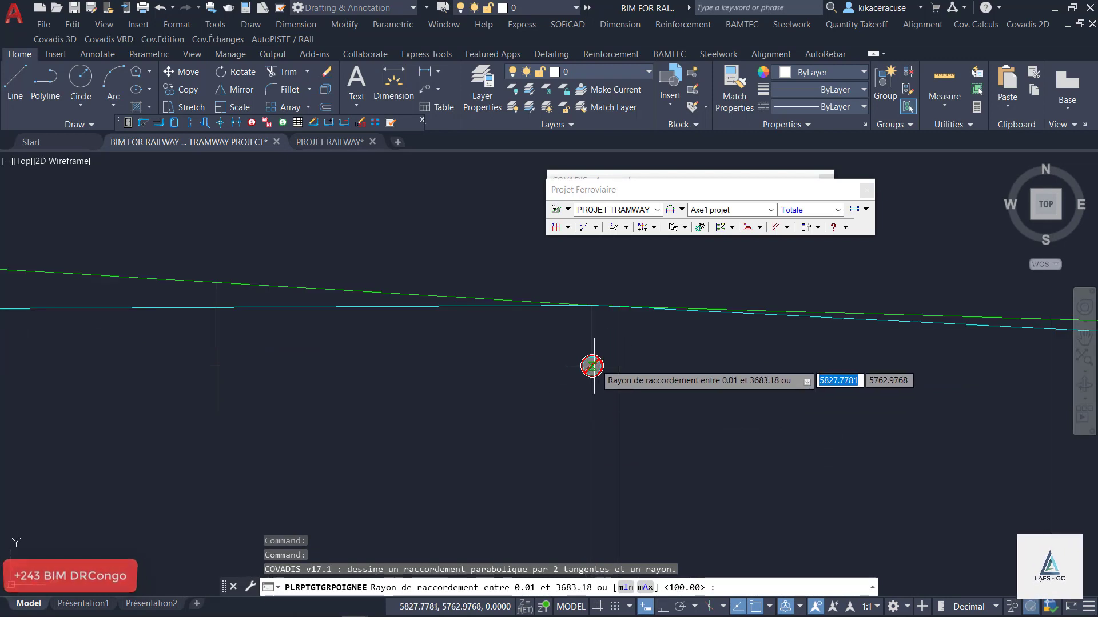
{"action": "scroll", "coordinate": [589, 306], "scroll_direction": "up", "scroll_amount": 5}
{"action": "left_click", "coordinate": [590, 301]}
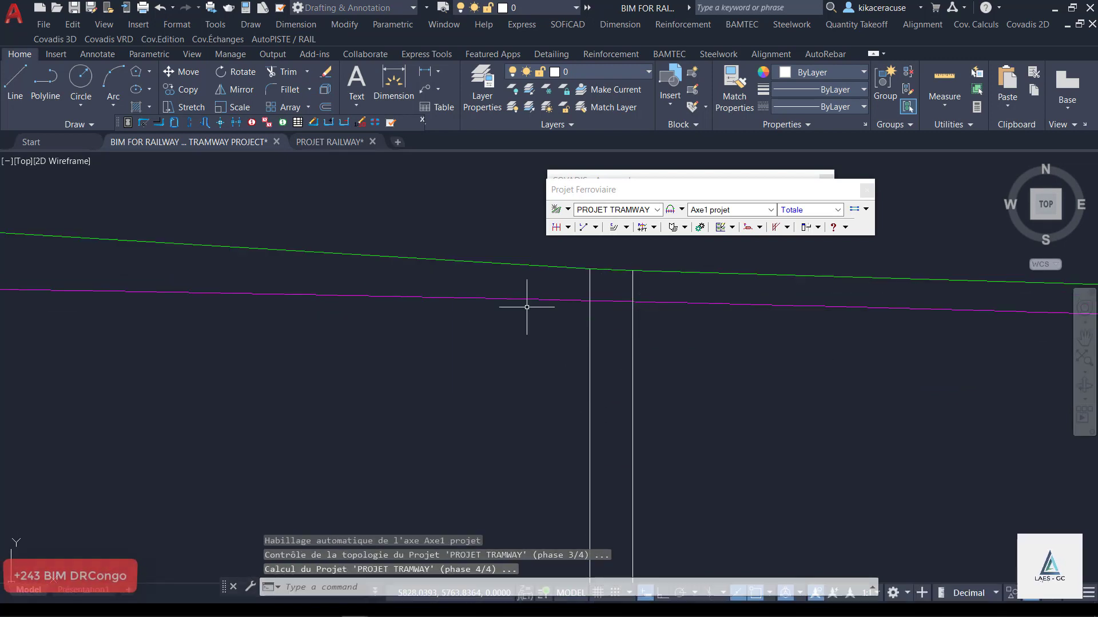
Insert a parabolic connection by radius at the last project profile vertex near abscissa 980.3 m, picking the radius in the drawing.
{"action": "scroll", "coordinate": [385, 340], "scroll_direction": "down", "scroll_amount": 4}
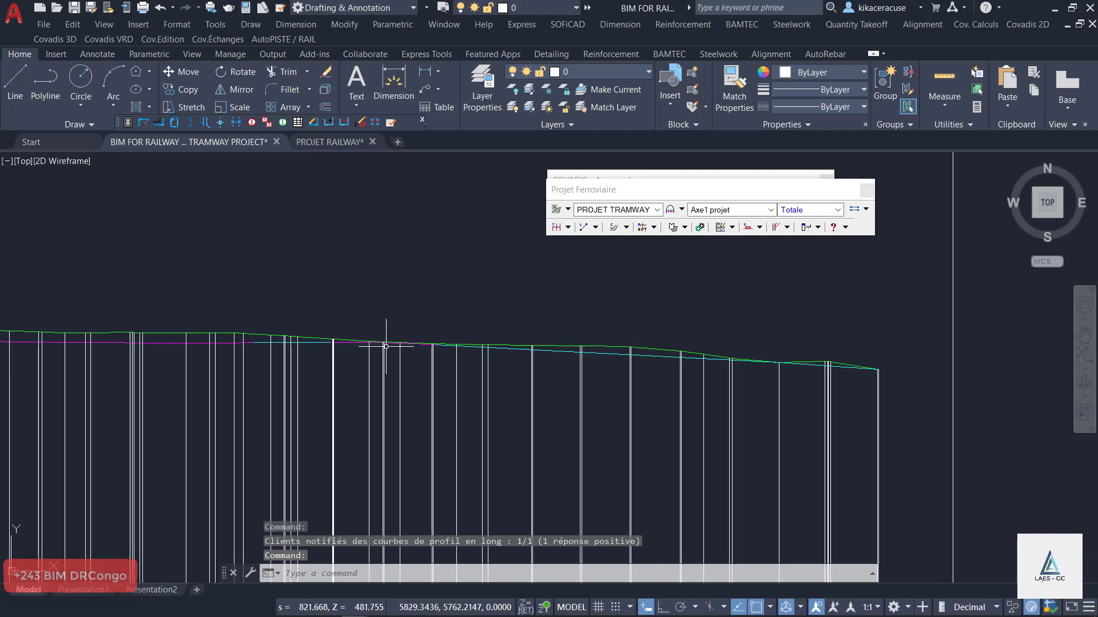
{"action": "scroll", "coordinate": [673, 374], "scroll_direction": "up", "scroll_amount": 4}
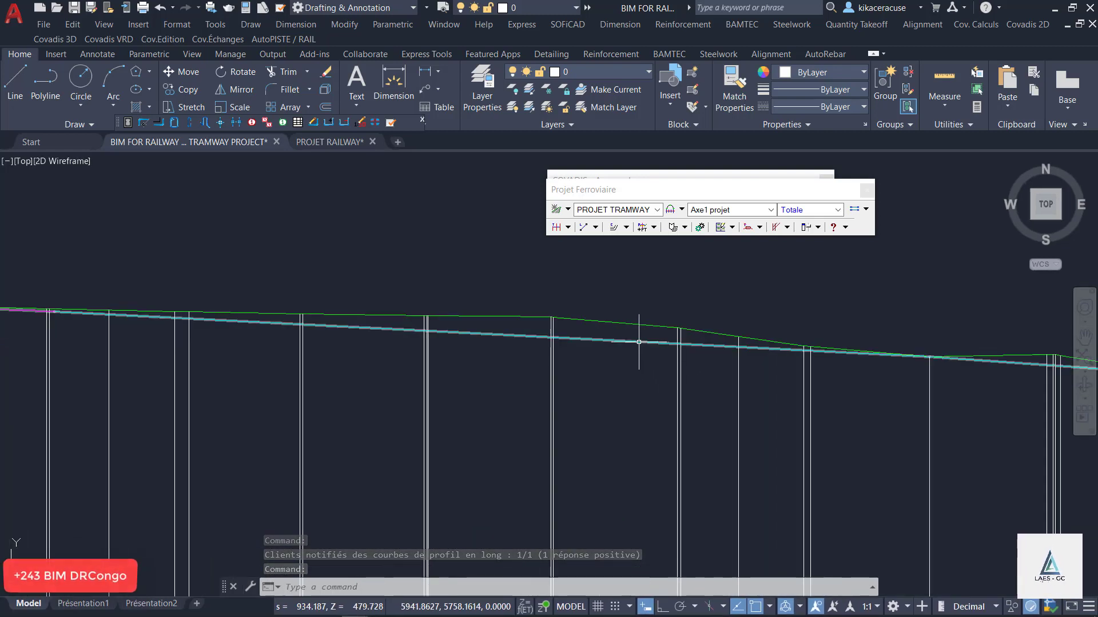
{"action": "left_click", "coordinate": [638, 341]}
{"action": "scroll", "coordinate": [777, 363], "scroll_direction": "up", "scroll_amount": 4}
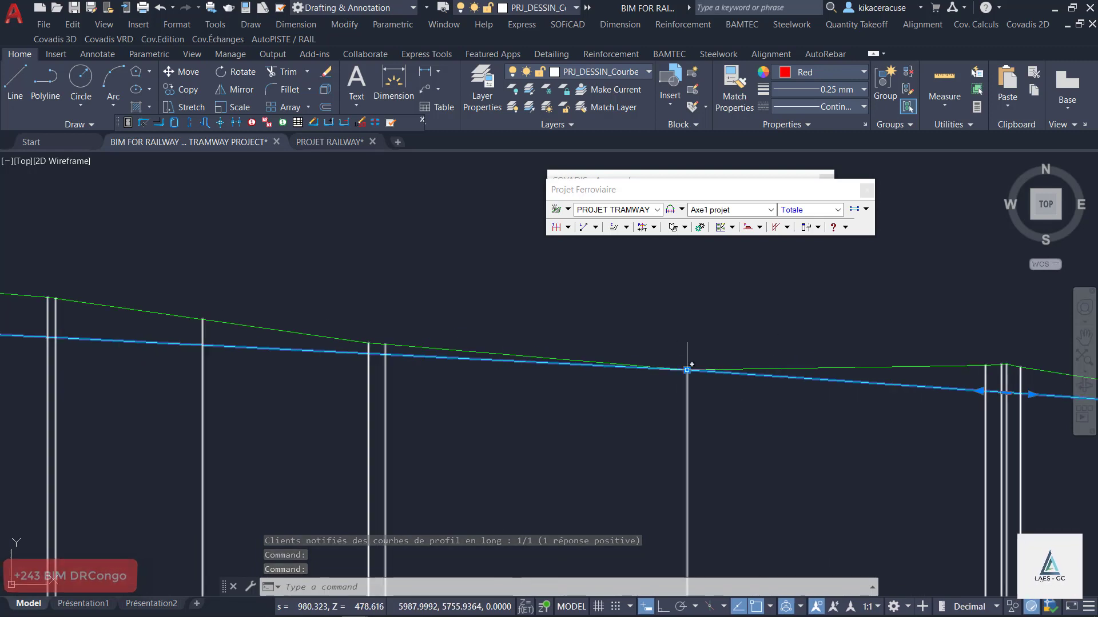
{"action": "mouse_move", "coordinate": [687, 370]}
{"action": "left_click", "coordinate": [734, 446]}
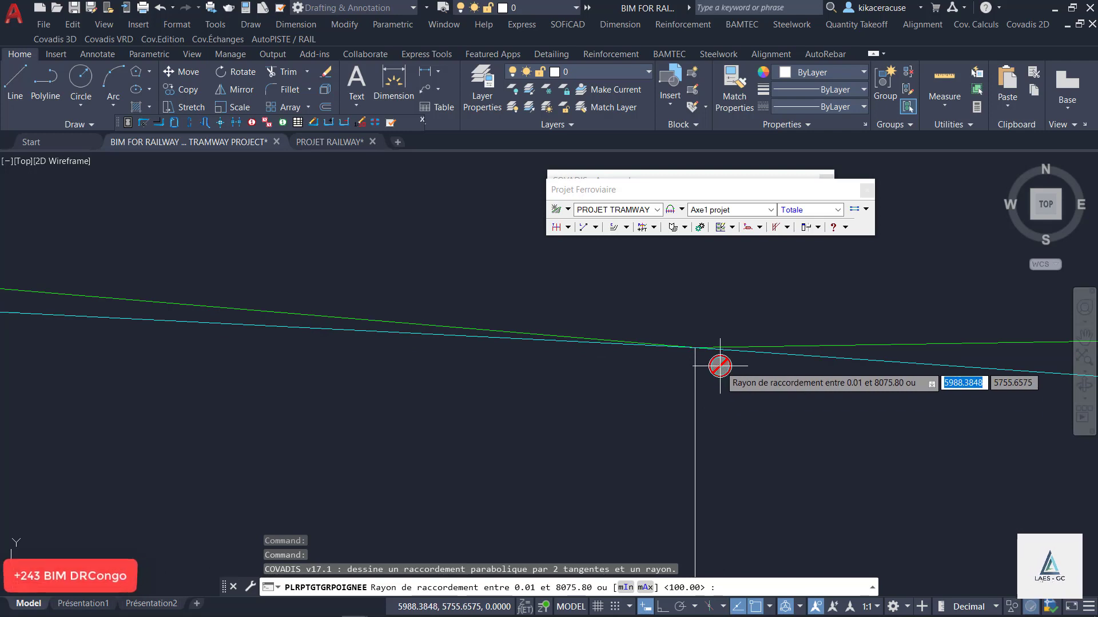
{"action": "scroll", "coordinate": [710, 361], "scroll_direction": "up", "scroll_amount": 8}
{"action": "left_click", "coordinate": [550, 299]}
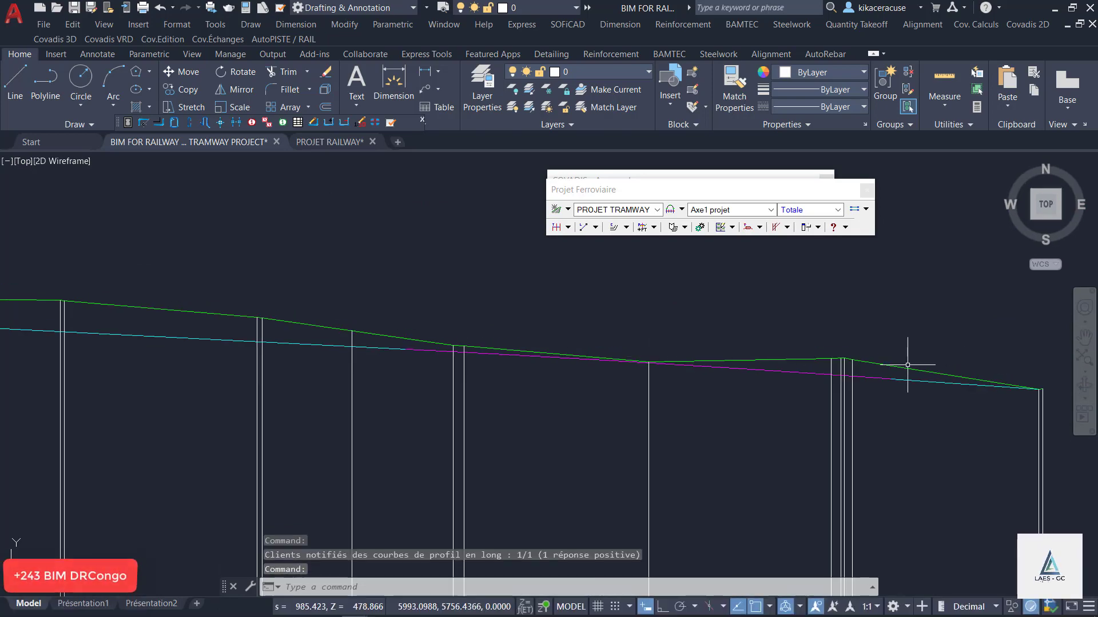
Examine the complete longitudinal profile sheet, including the cant, speed and curve rows of its data table.
{"action": "scroll", "coordinate": [909, 369], "scroll_direction": "down", "scroll_amount": 8}
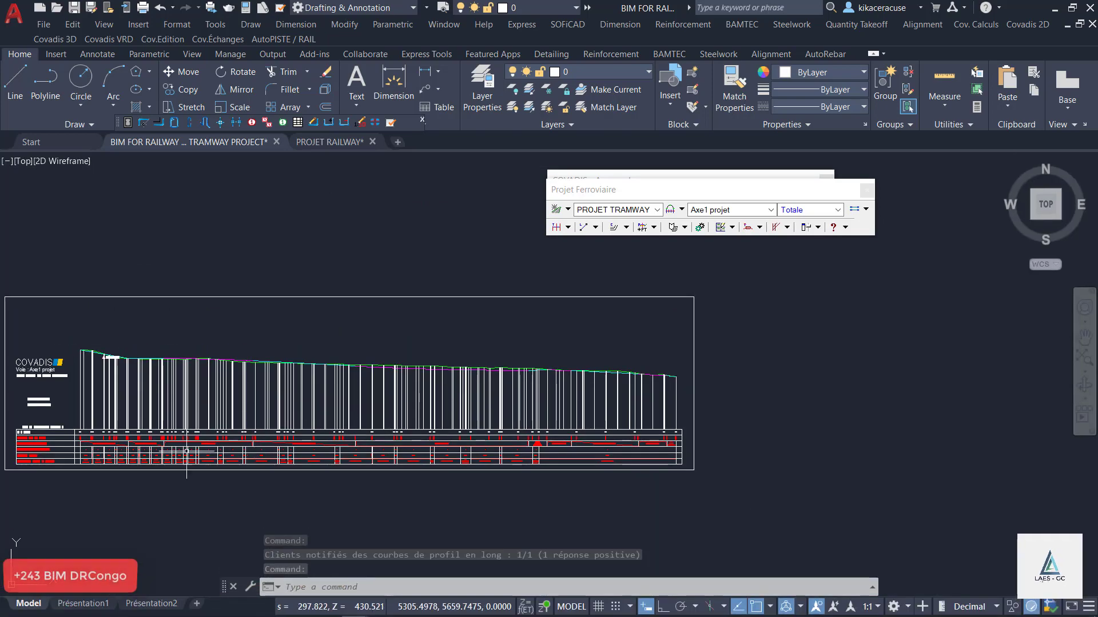
{"action": "scroll", "coordinate": [19, 458], "scroll_direction": "up", "scroll_amount": 8}
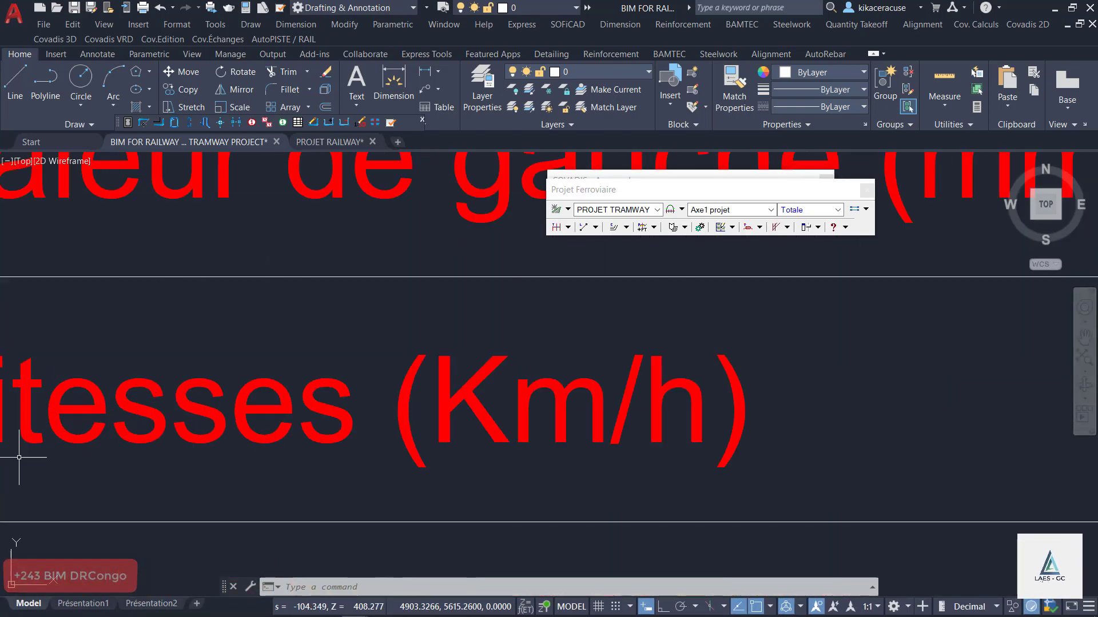
{"action": "scroll", "coordinate": [22, 453], "scroll_direction": "down", "scroll_amount": 2}
{"action": "scroll", "coordinate": [710, 392], "scroll_direction": "up", "scroll_amount": 2}
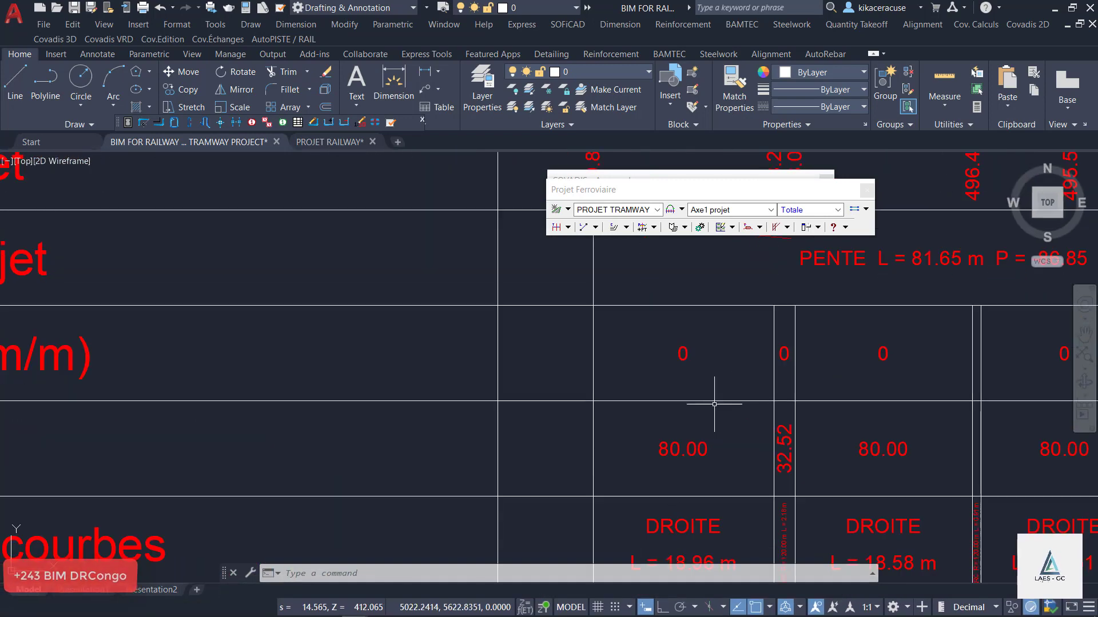
{"action": "scroll", "coordinate": [578, 406], "scroll_direction": "down", "scroll_amount": 6}
{"action": "scroll", "coordinate": [578, 407], "scroll_direction": "down", "scroll_amount": 10}
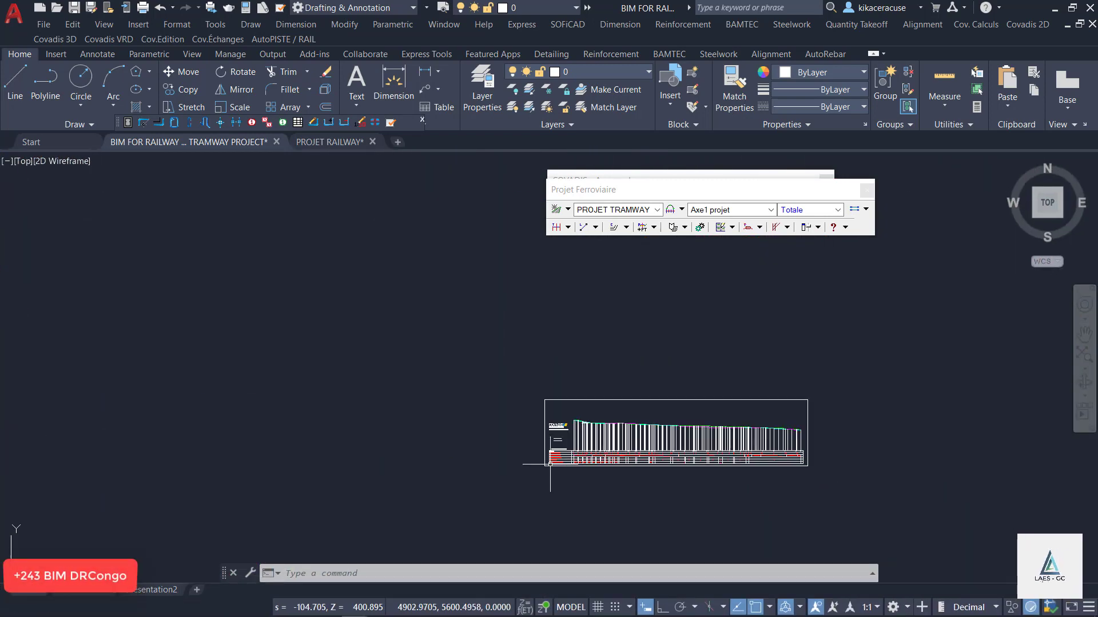
{"action": "scroll", "coordinate": [514, 390], "scroll_direction": "up", "scroll_amount": 2}
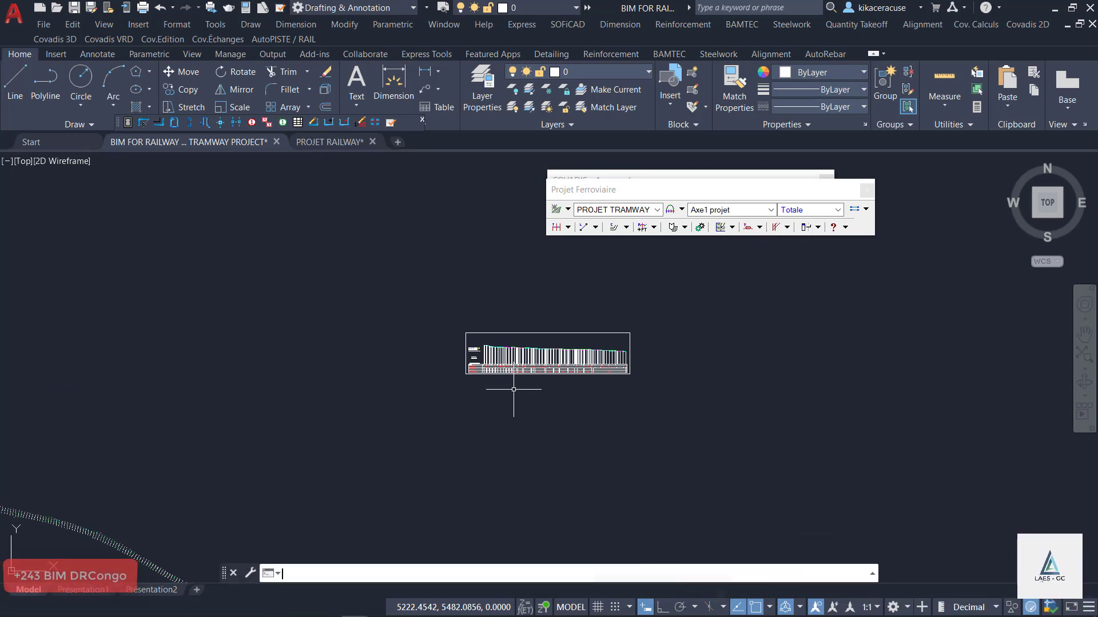
{"action": "left_click", "coordinate": [63, 39]}
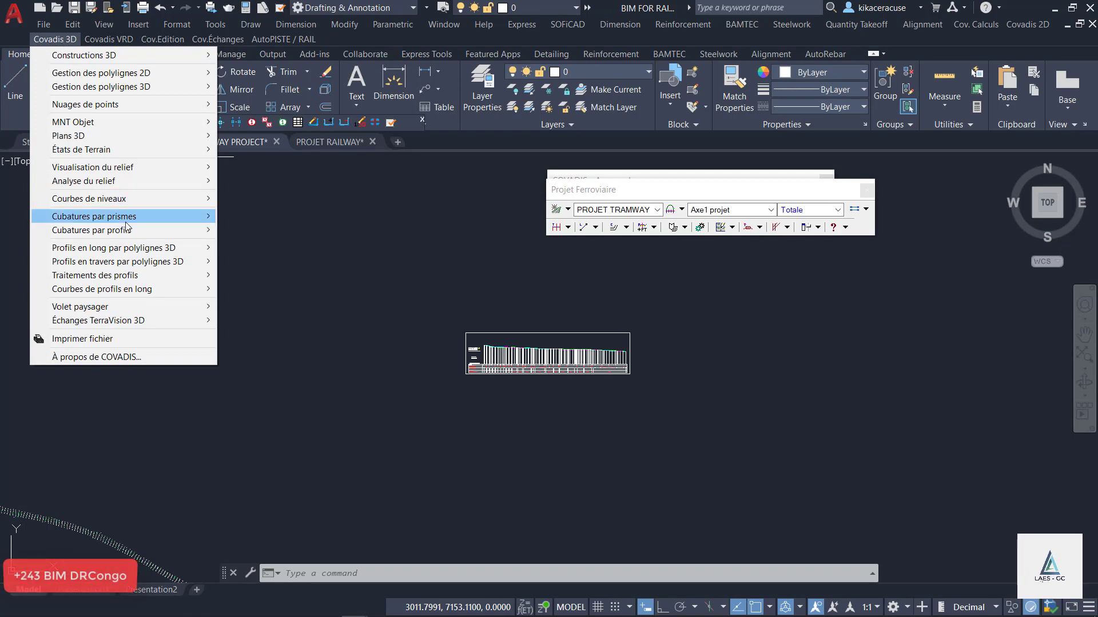
{"action": "left_click", "coordinate": [672, 194]}
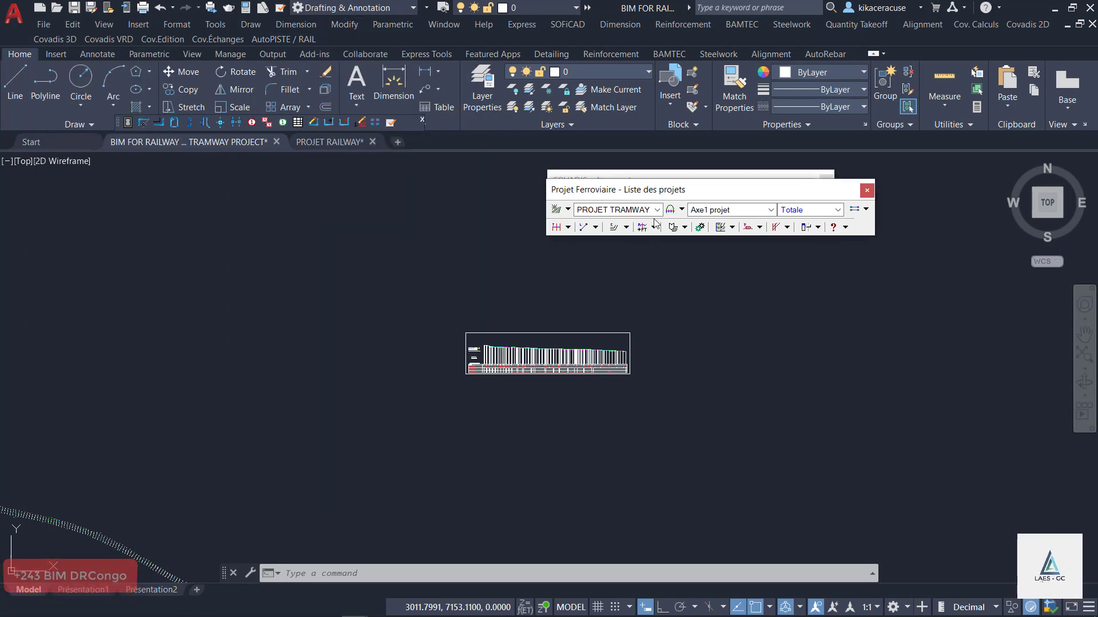
{"action": "left_click", "coordinate": [626, 228]}
{"action": "left_click", "coordinate": [653, 228]}
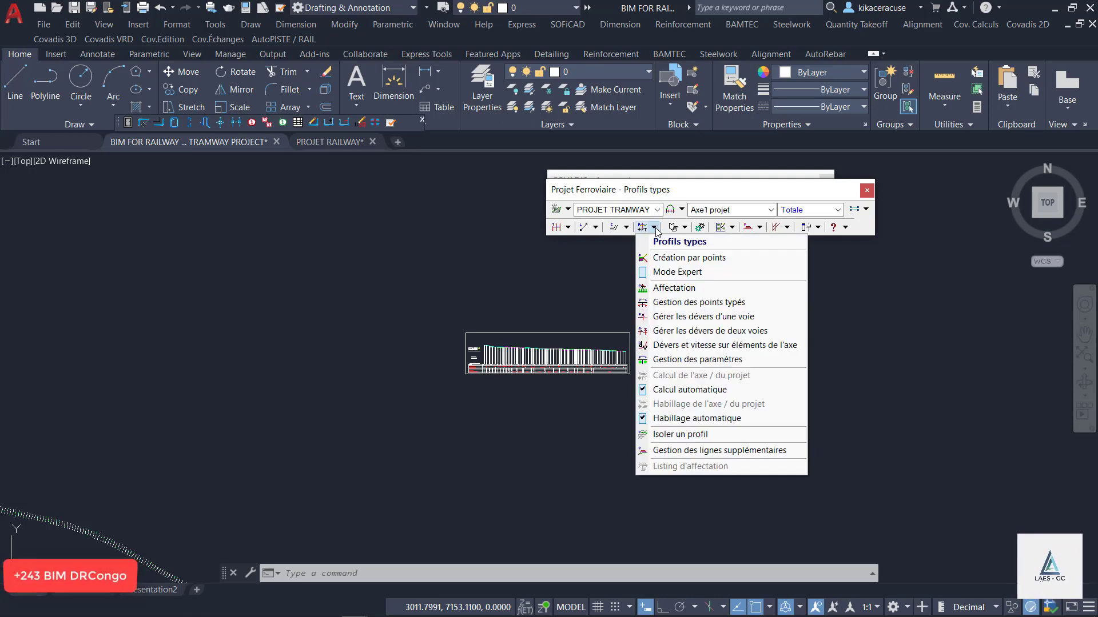
{"action": "left_click", "coordinate": [725, 272]}
Move the Projet Ferroviaire palette clear of the Axe en plan palette it overlaps.
{"action": "left_click_drag", "start_coordinate": [634, 189], "coordinate": [291, 190]}
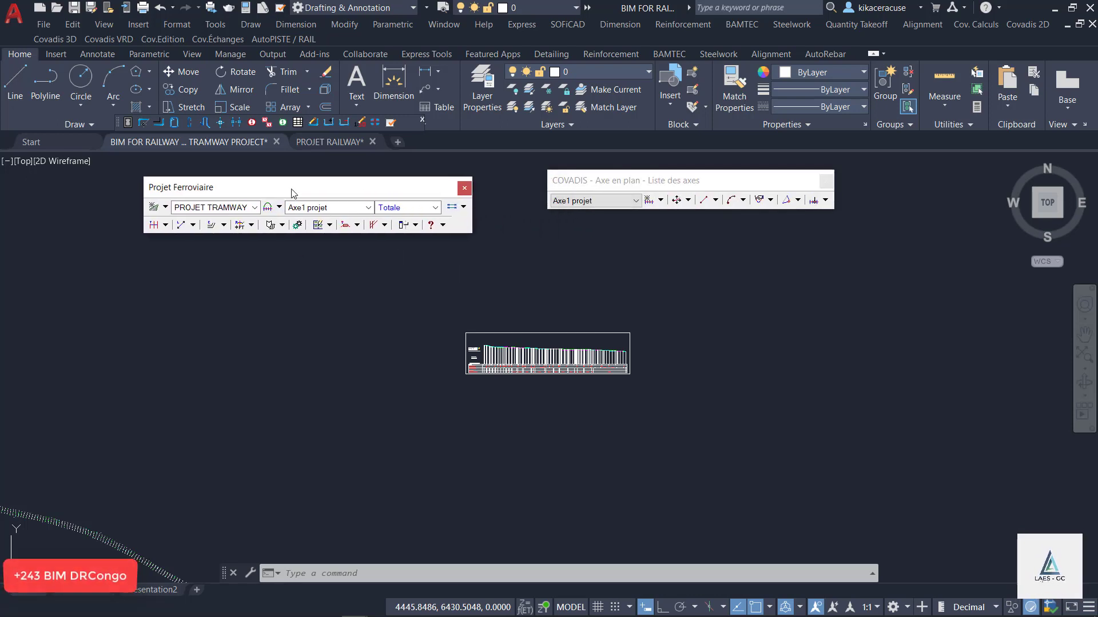
Examine the Tram gauche complet half-profile in the point-based typical profile editor.
{"action": "left_click", "coordinate": [250, 225]}
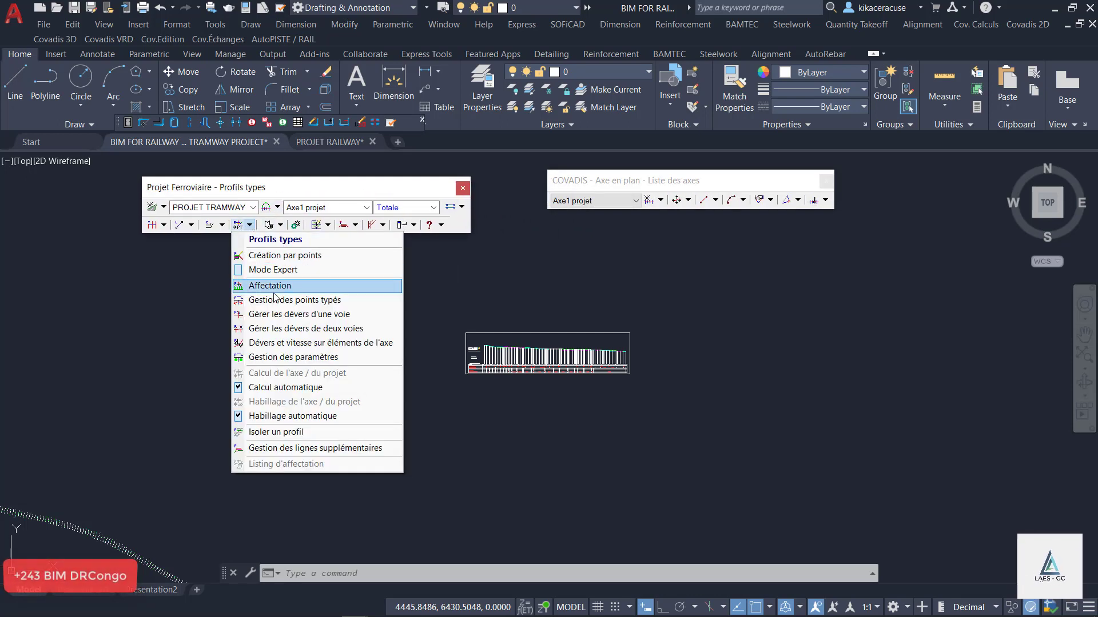
{"action": "left_click", "coordinate": [291, 262]}
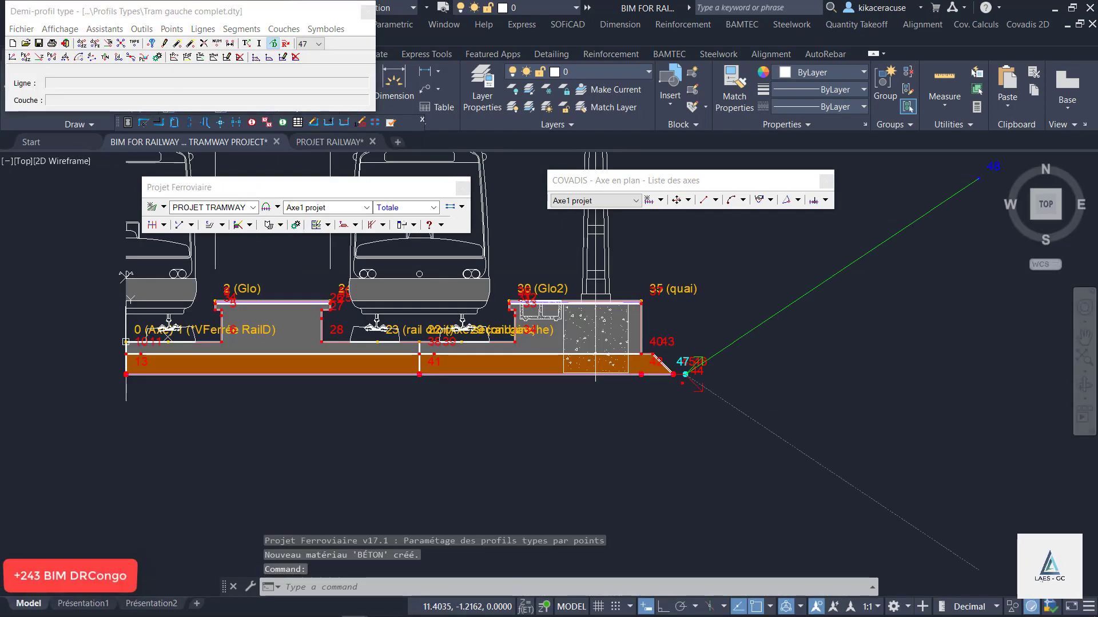
{"action": "scroll", "coordinate": [795, 413], "scroll_direction": "down", "scroll_amount": 2}
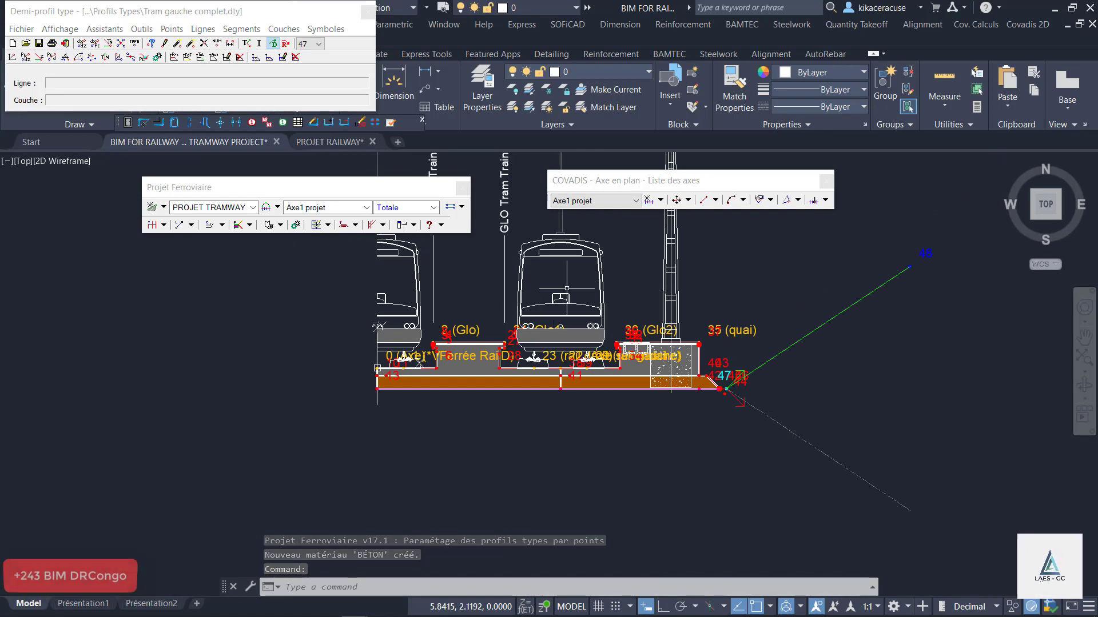
Browse the half-profile definition files in the Profils Types folder without opening one, and leave the typical profile editor.
{"action": "left_click", "coordinate": [21, 29]}
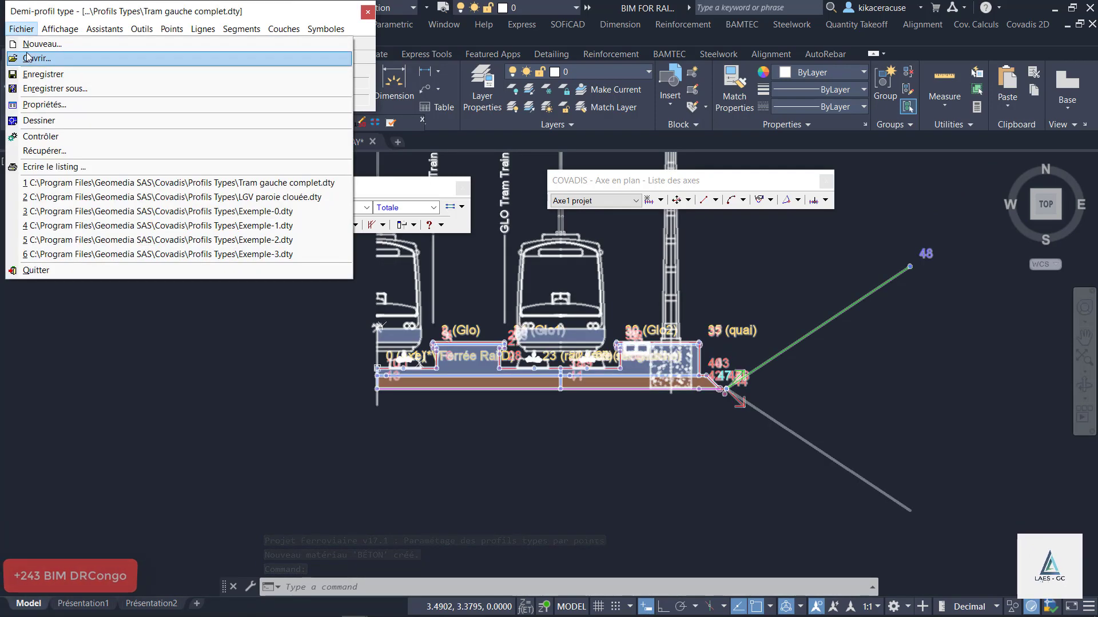
{"action": "left_click", "coordinate": [33, 59]}
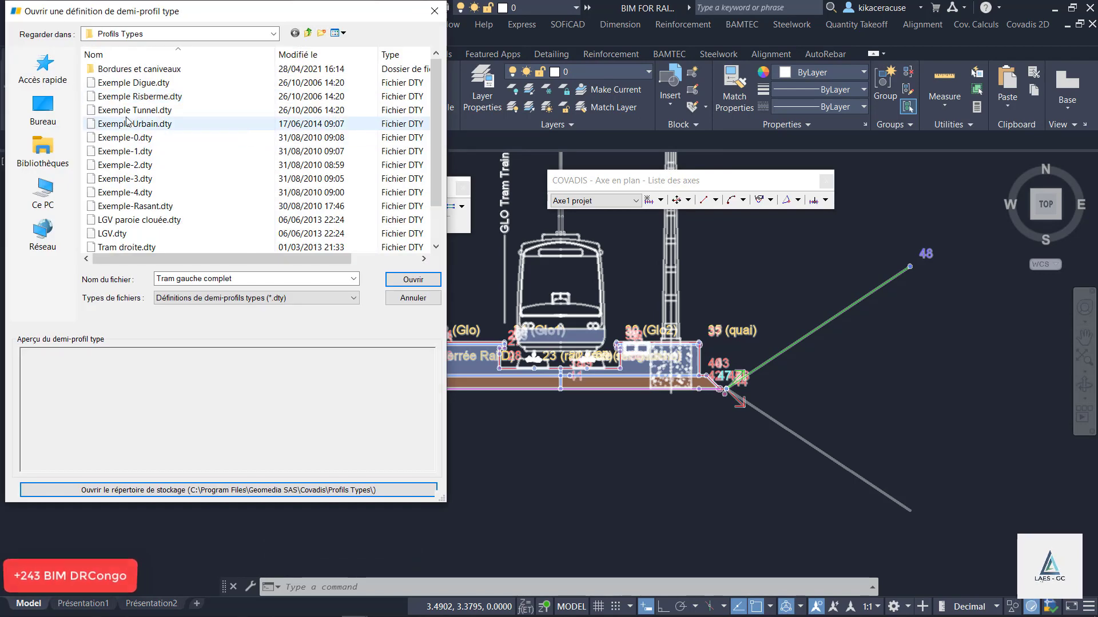
{"action": "scroll", "coordinate": [166, 107], "scroll_direction": "down", "scroll_amount": 1}
{"action": "scroll", "coordinate": [189, 217], "scroll_direction": "up", "scroll_amount": 1}
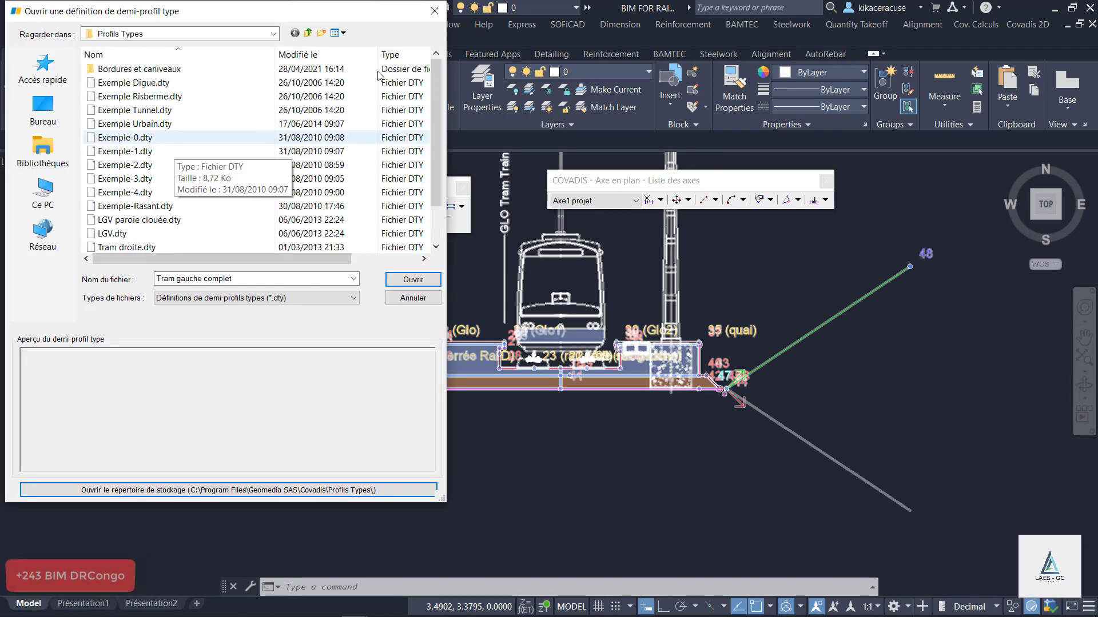
{"action": "left_click", "coordinate": [436, 13]}
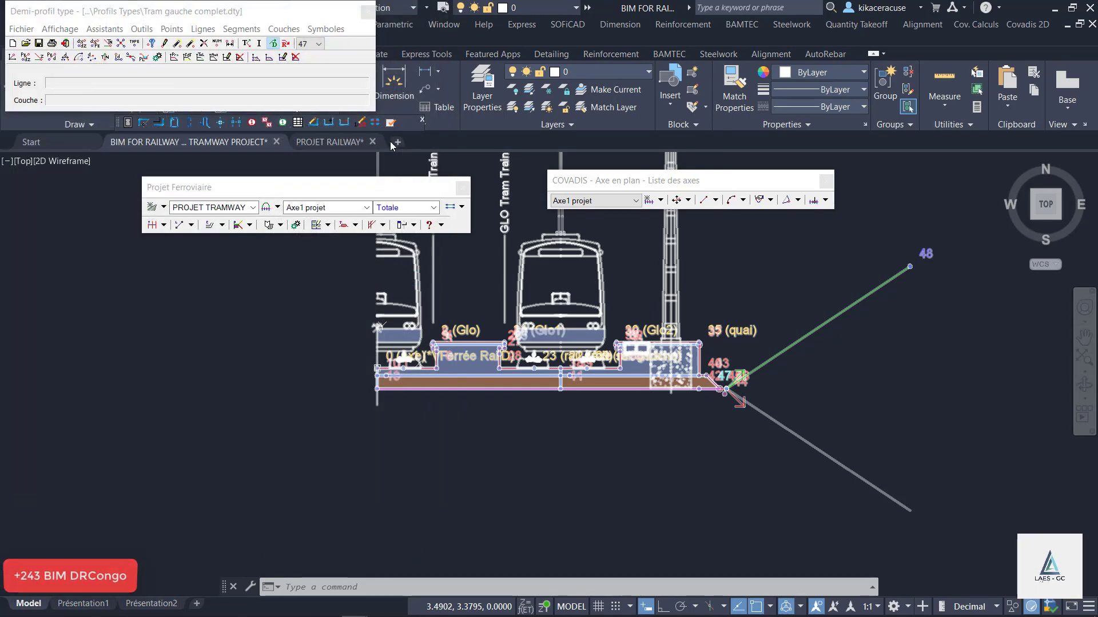
{"action": "left_click", "coordinate": [365, 13]}
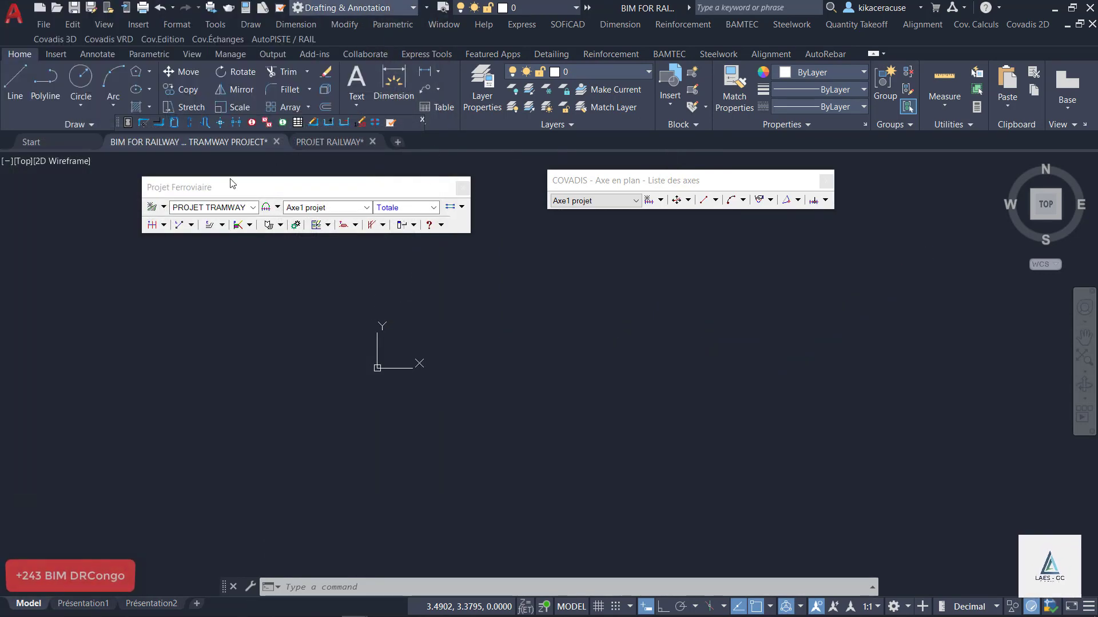
{"action": "left_click", "coordinate": [192, 226]}
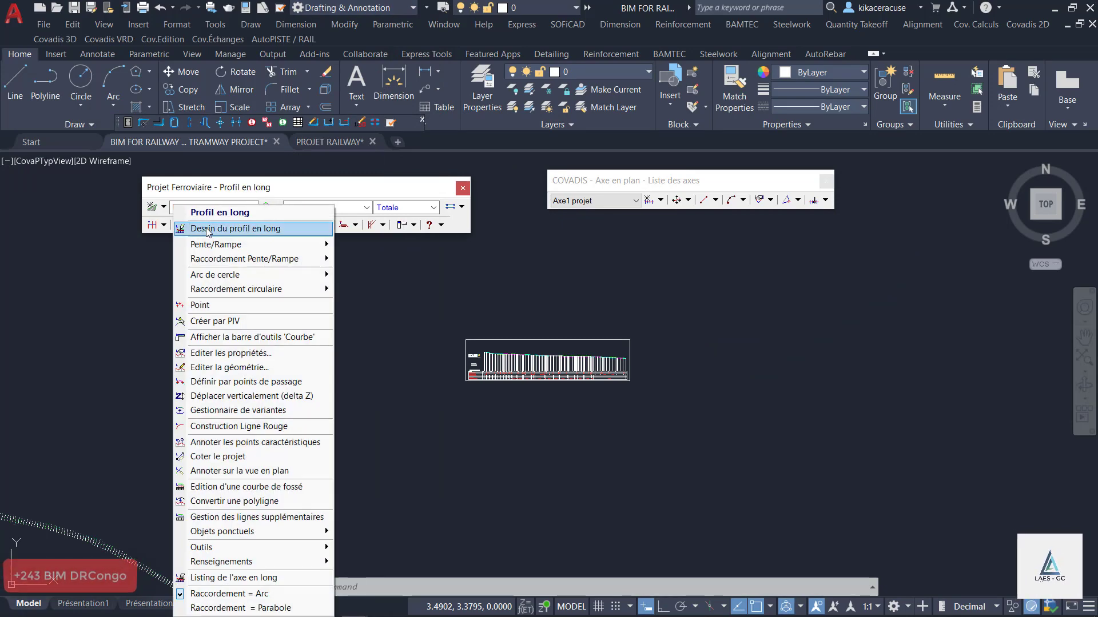
{"action": "left_click", "coordinate": [298, 182]}
{"action": "left_click", "coordinate": [222, 225]}
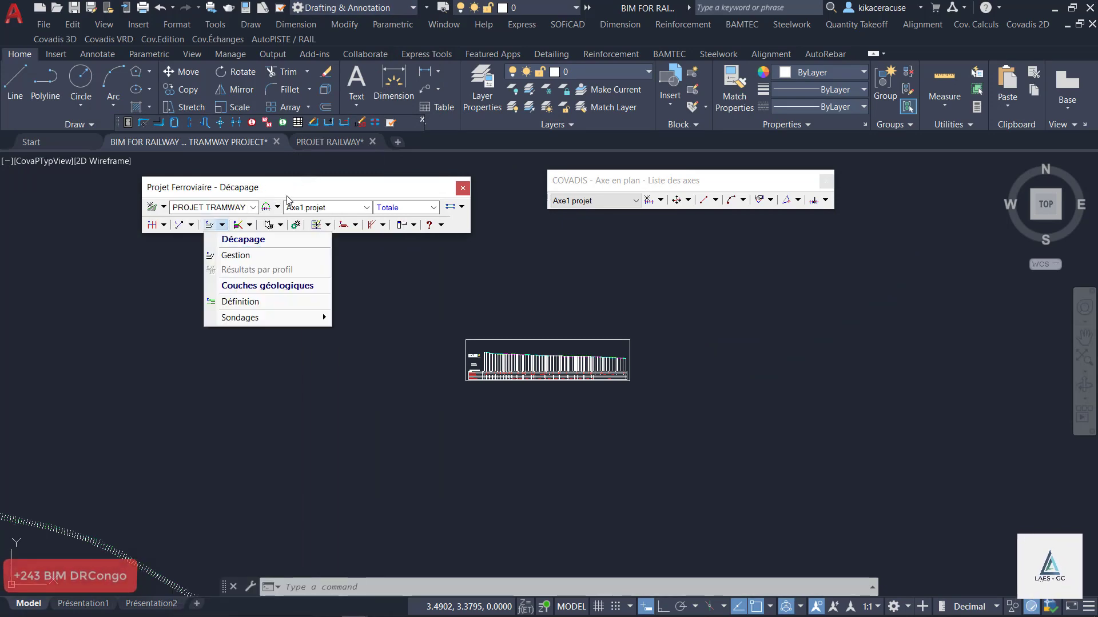
{"action": "left_click", "coordinate": [309, 183]}
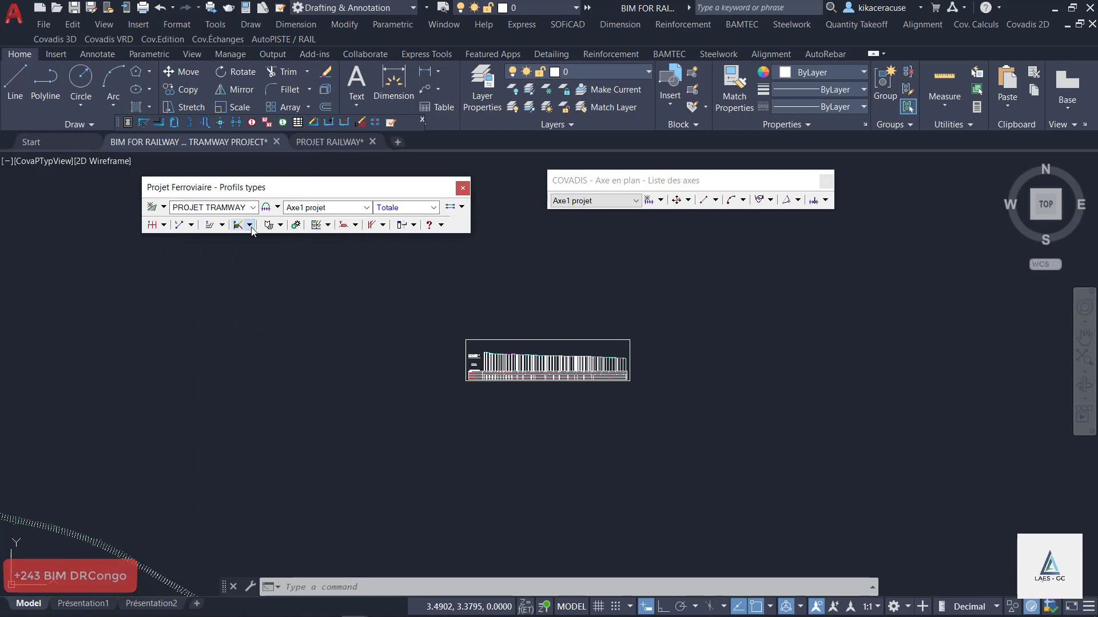
Assign Tram gauche complet to the left side and Tram droite to the right side of all profiles, with Dessiner enabled for both.
{"action": "left_click", "coordinate": [250, 225]}
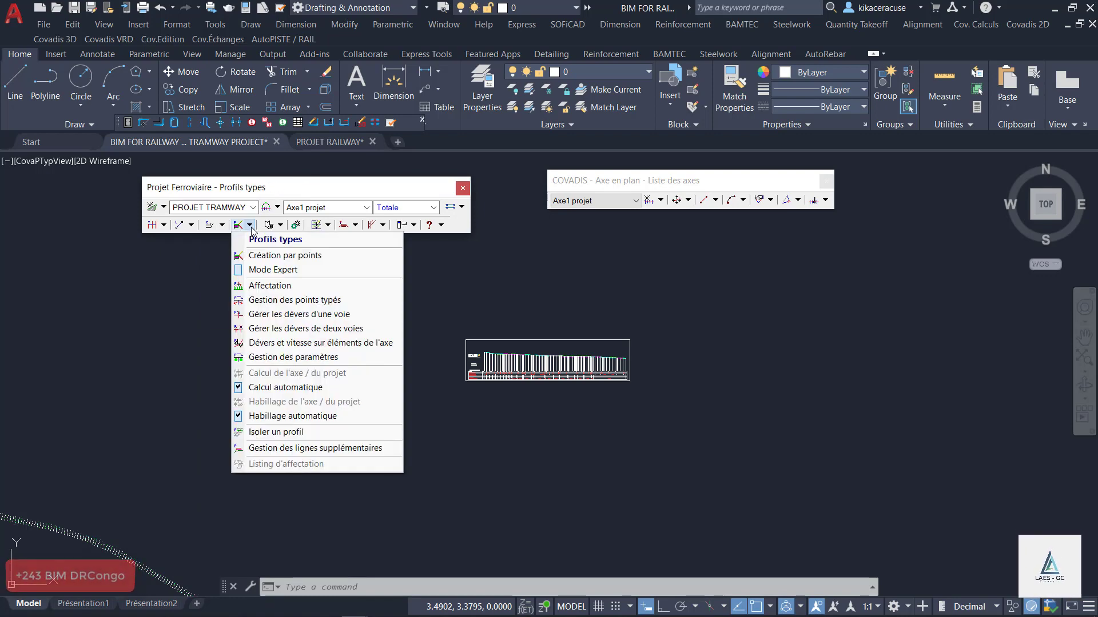
{"action": "left_click", "coordinate": [287, 290]}
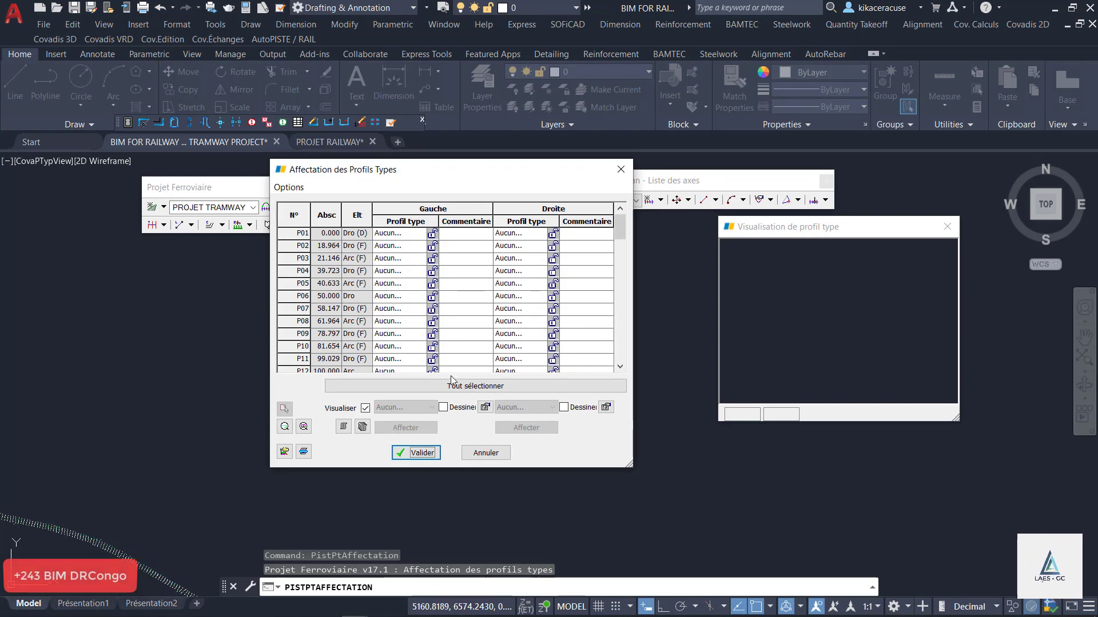
{"action": "left_click", "coordinate": [470, 387]}
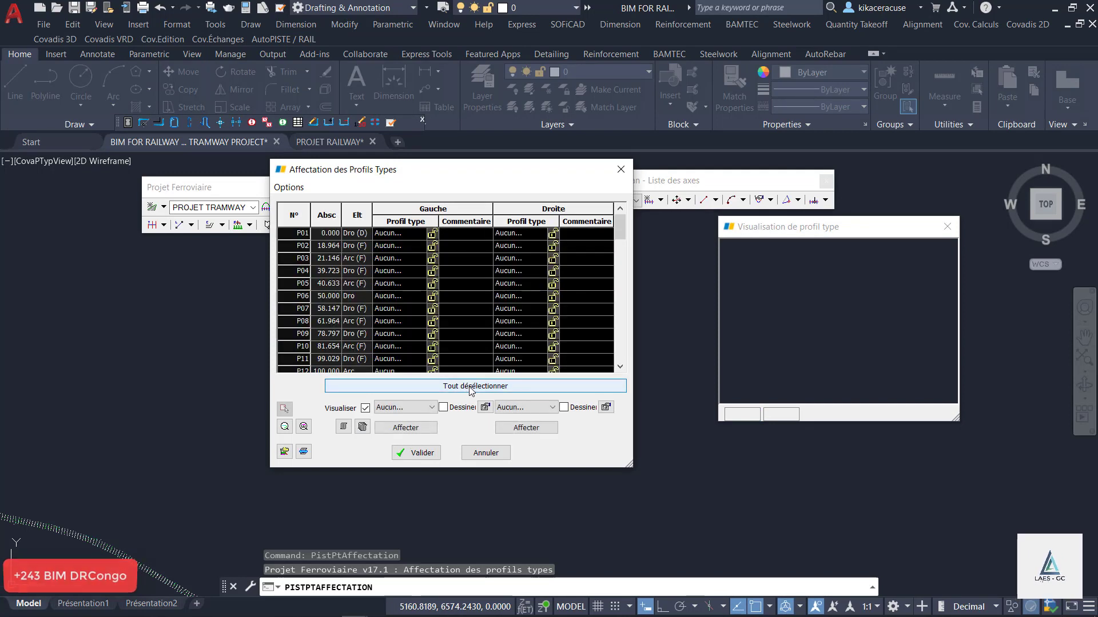
{"action": "left_click", "coordinate": [428, 408]}
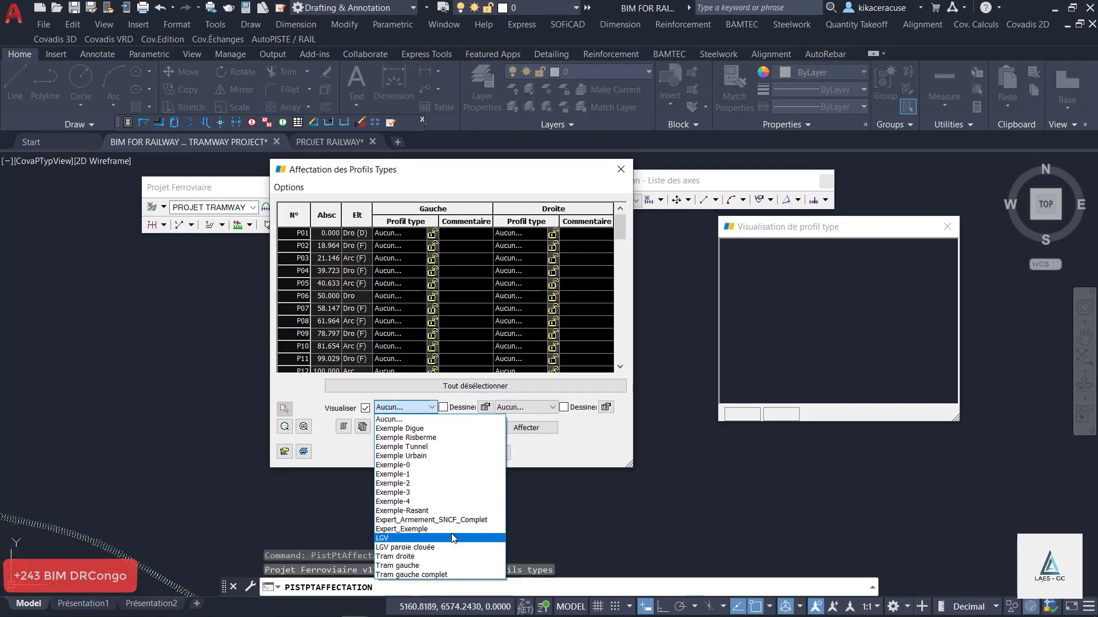
{"action": "left_click", "coordinate": [439, 576]}
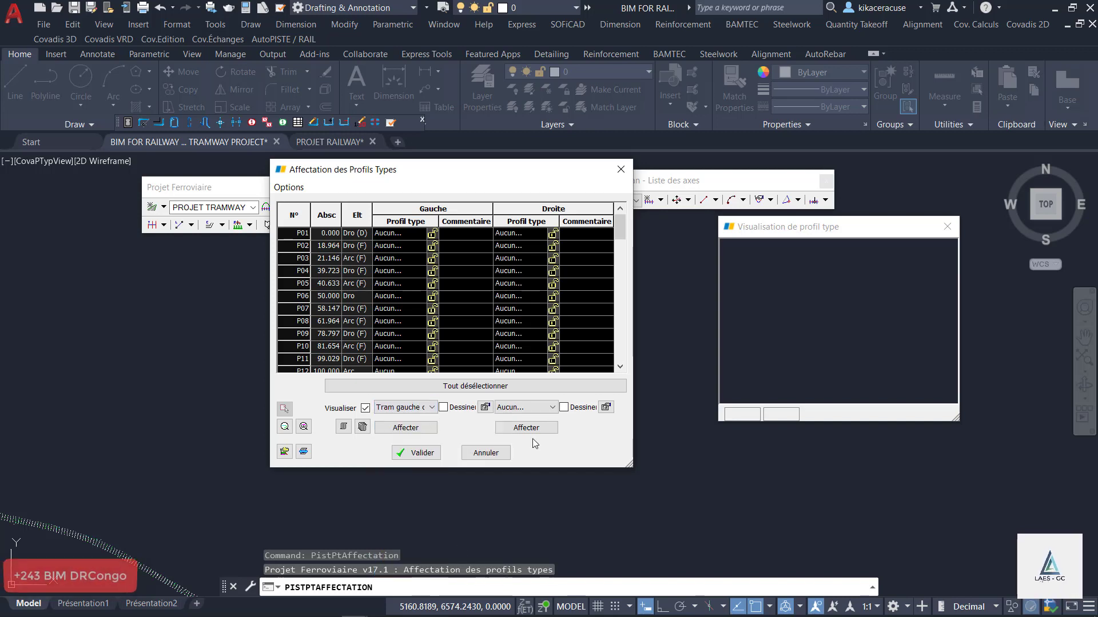
{"action": "left_click", "coordinate": [551, 408]}
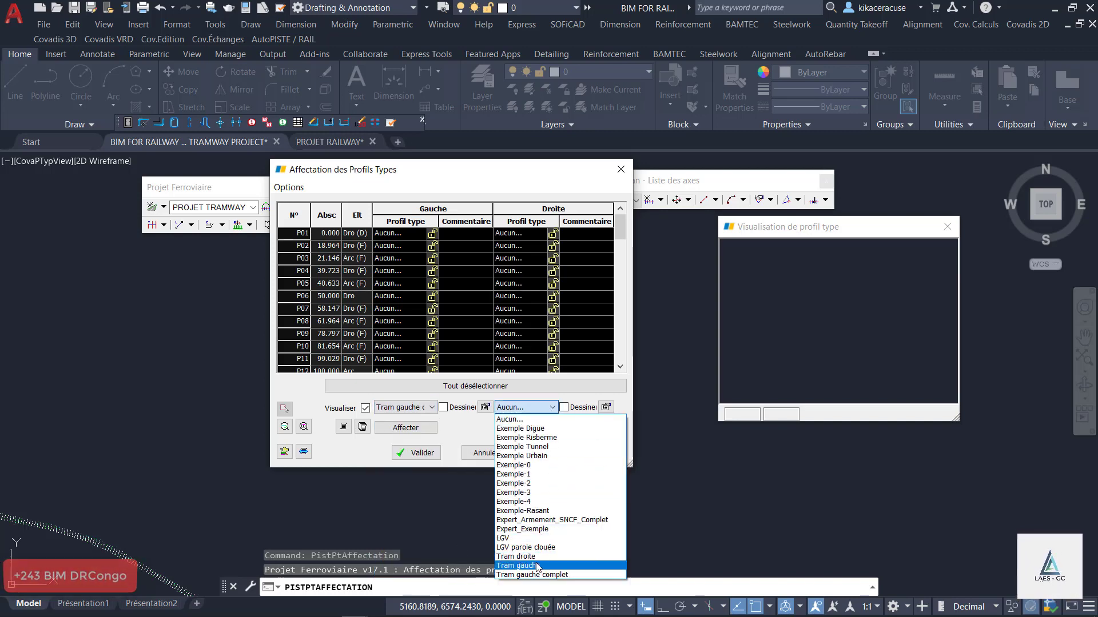
{"action": "left_click", "coordinate": [536, 557]}
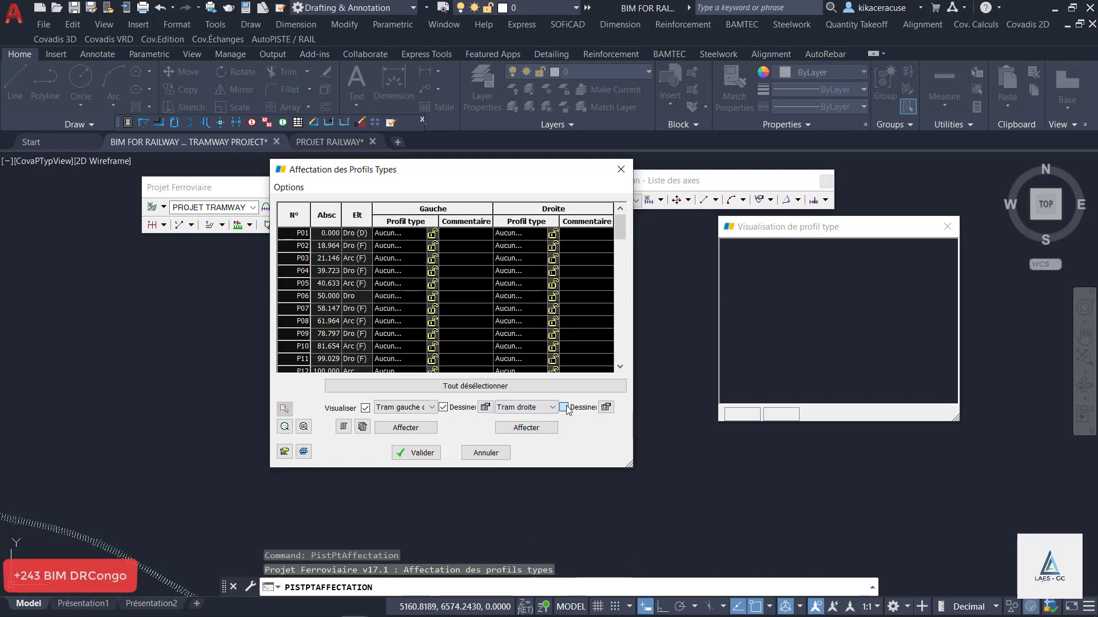
{"action": "left_click", "coordinate": [526, 428]}
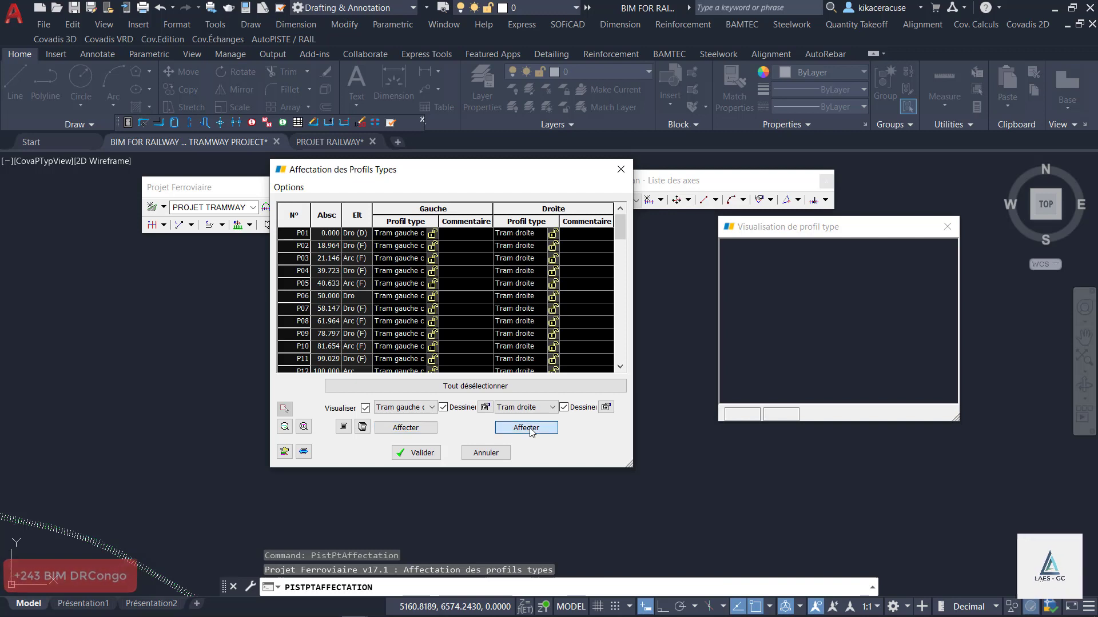
Review the simulated cross-sections from P01 to P32 and validate the typical profile assignment.
{"action": "left_click", "coordinate": [303, 233]}
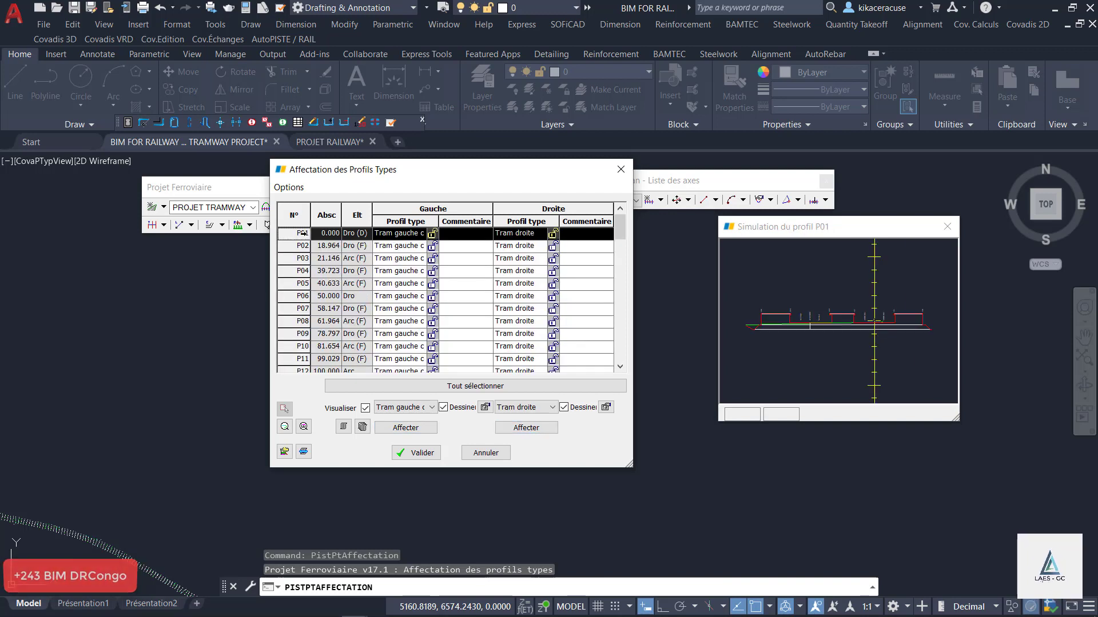
{"action": "key", "text": "Down"}
{"action": "key", "text": "Down"}
{"action": "key", "text": "Down"}
{"action": "key", "text": "Down"}
{"action": "key", "text": "Down"}
{"action": "key", "text": "Down"}
{"action": "key", "text": "Down"}
{"action": "key", "text": "Down"}
{"action": "key", "text": "Down"}
{"action": "key", "text": "Down"}
{"action": "key", "text": "Down"}
{"action": "key", "text": "Down"}
{"action": "key", "text": "Down"}
{"action": "key", "text": "Down"}
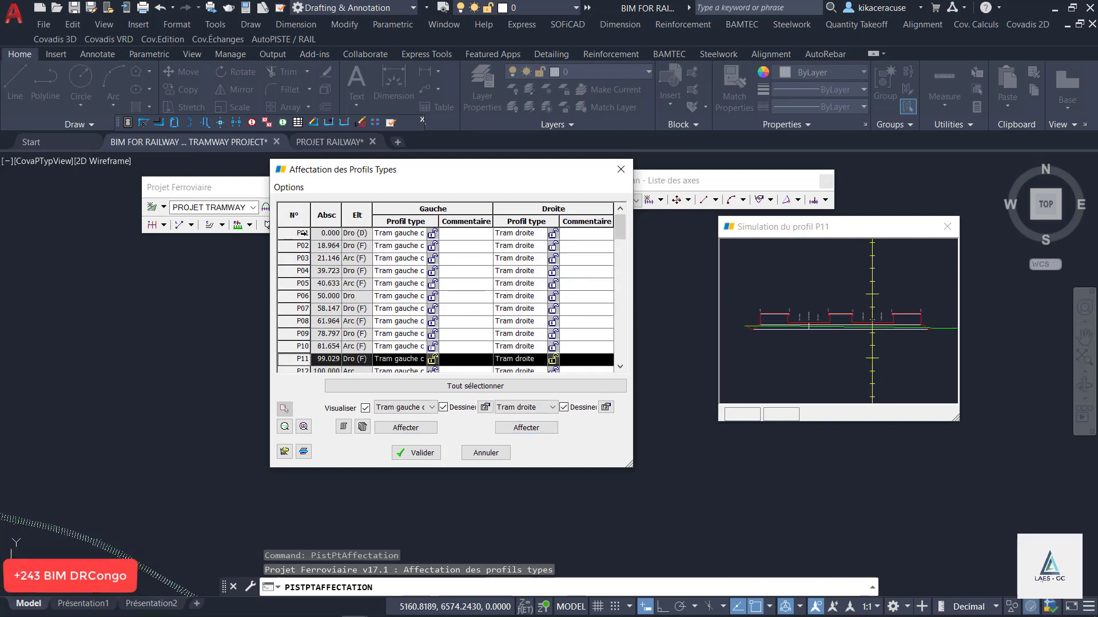
{"action": "key", "text": "Down"}
{"action": "key", "text": "Down"}
{"action": "key", "text": "Down"}
{"action": "key", "text": "Down"}
{"action": "key", "text": "Down"}
{"action": "key", "text": "Down"}
{"action": "key", "text": "Down"}
{"action": "key", "text": "Down"}
{"action": "key", "text": "Down"}
{"action": "key", "text": "Down"}
{"action": "key", "text": "Down"}
{"action": "key", "text": "Down"}
{"action": "key", "text": "Down"}
{"action": "key", "text": "Down"}
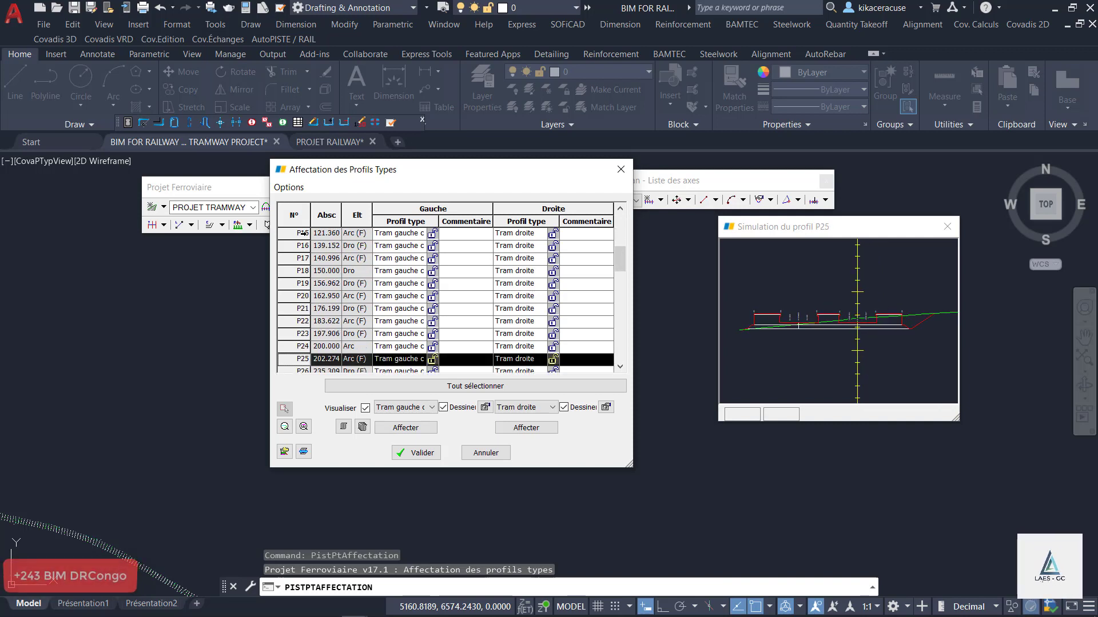
{"action": "key", "text": "Down"}
{"action": "key", "text": "Down"}
{"action": "key", "text": "Down"}
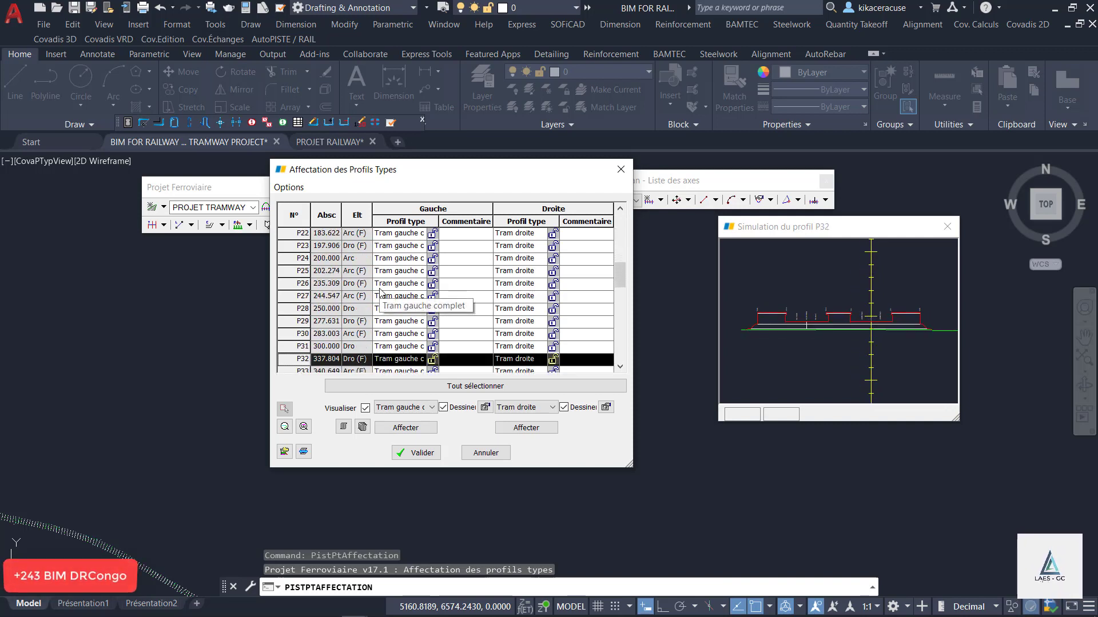
{"action": "left_click", "coordinate": [430, 456]}
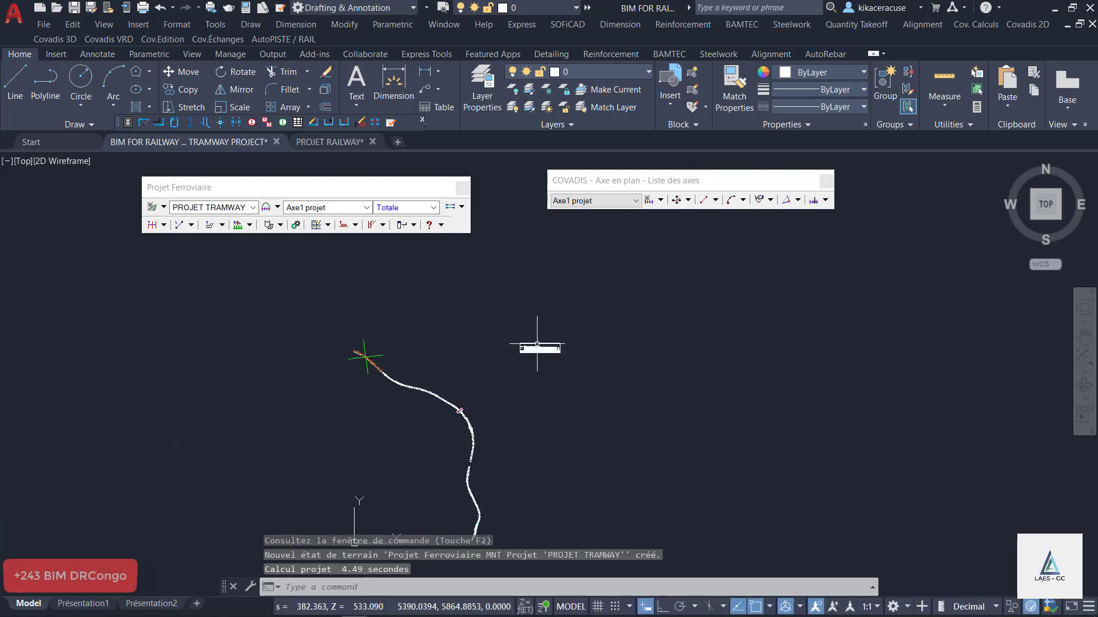
Examine the calculated tramway platform in plan along the axis, including its slope edges and profile labels.
{"action": "scroll", "coordinate": [343, 360], "scroll_direction": "up", "scroll_amount": 10}
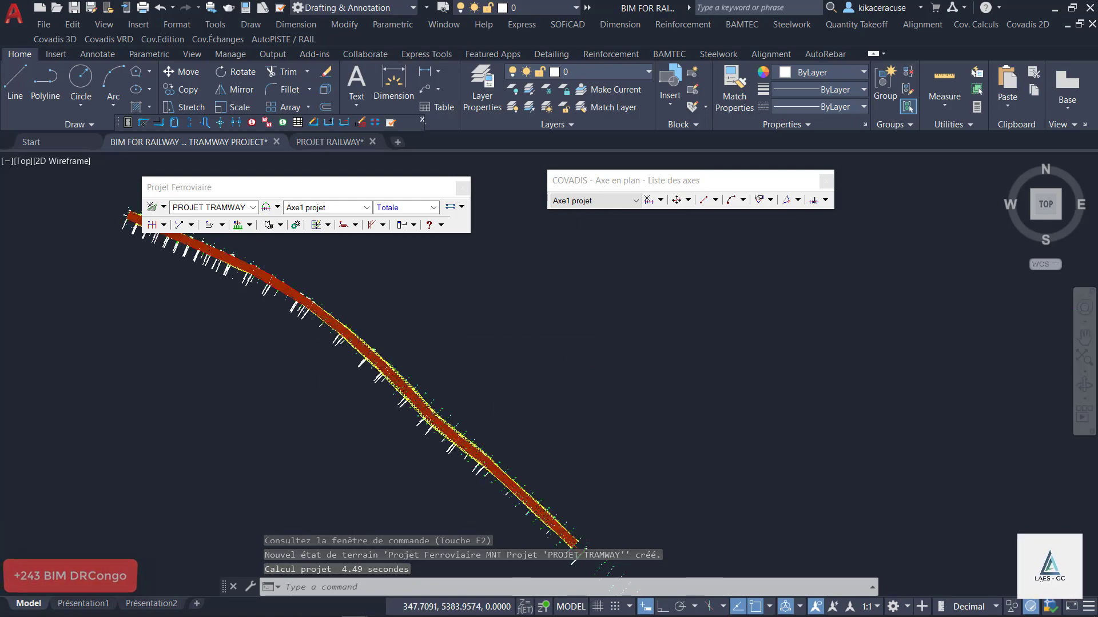
{"action": "scroll", "coordinate": [330, 287], "scroll_direction": "up", "scroll_amount": 10}
{"action": "scroll", "coordinate": [375, 464], "scroll_direction": "down", "scroll_amount": 6}
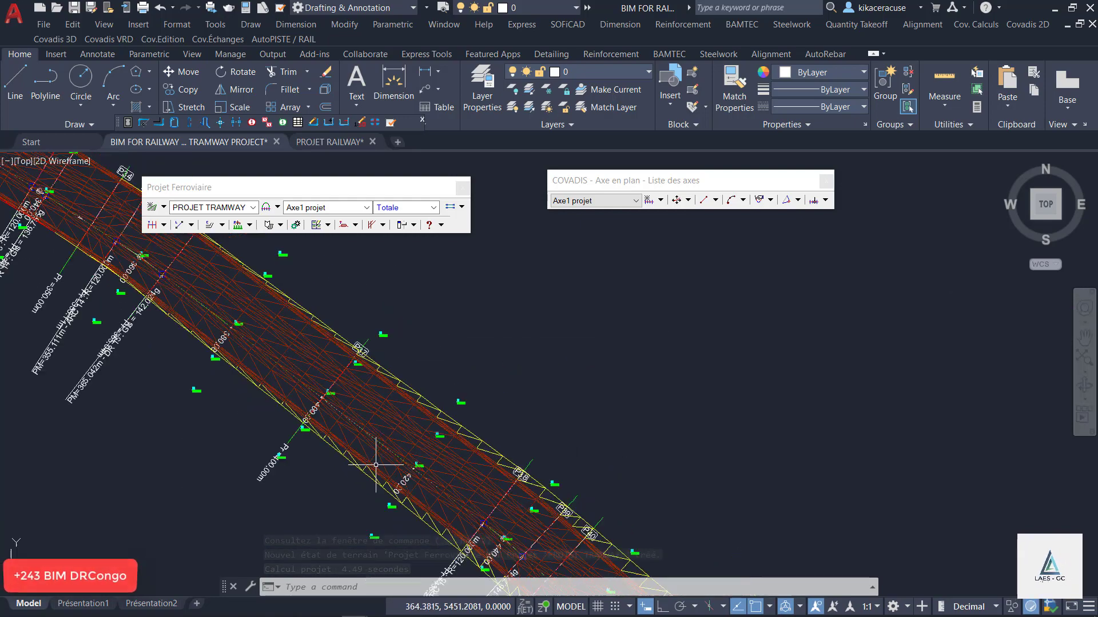
{"action": "scroll", "coordinate": [376, 464], "scroll_direction": "down", "scroll_amount": 3}
{"action": "scroll", "coordinate": [82, 297], "scroll_direction": "up", "scroll_amount": 6}
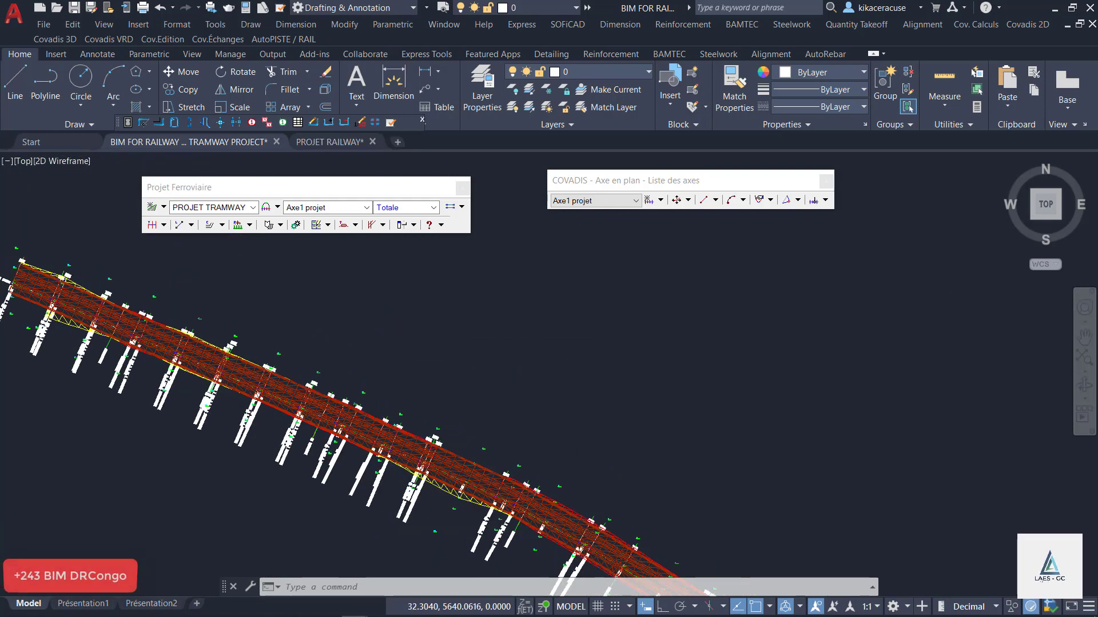
{"action": "scroll", "coordinate": [82, 297], "scroll_direction": "down", "scroll_amount": 10}
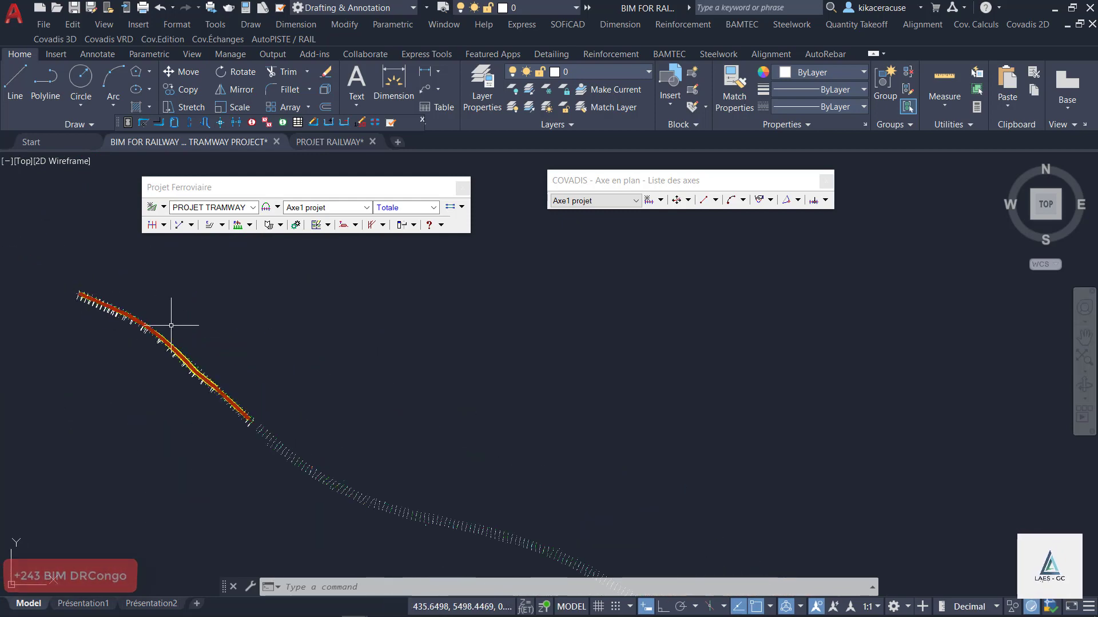
{"action": "key", "text": "Escape"}
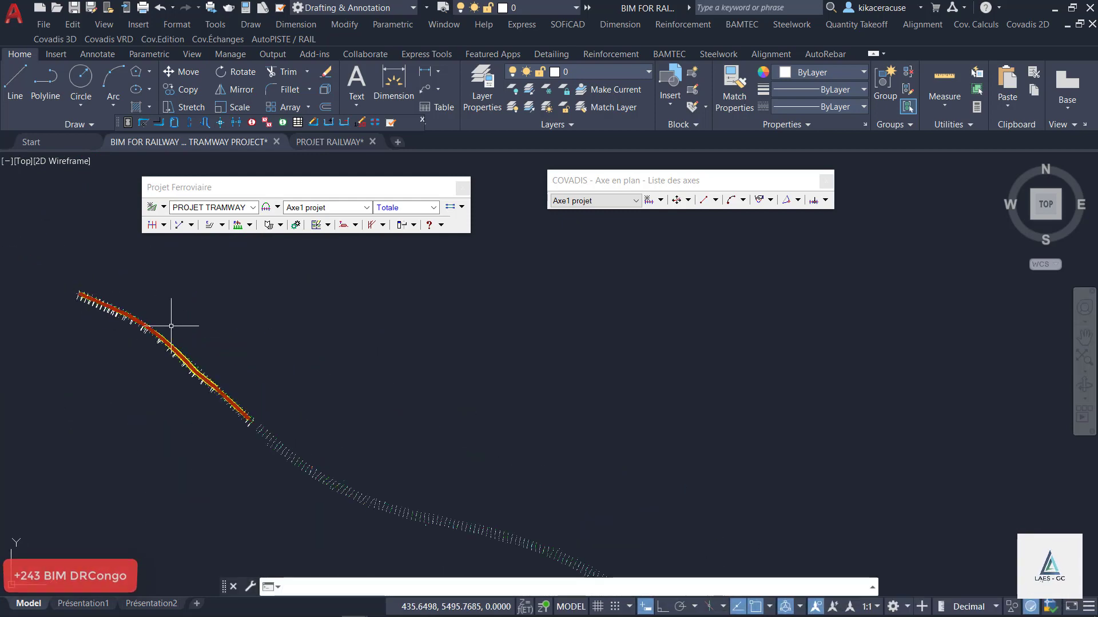
{"action": "scroll", "coordinate": [203, 305], "scroll_direction": "up", "scroll_amount": 4}
{"action": "scroll", "coordinate": [156, 321], "scroll_direction": "down", "scroll_amount": 6}
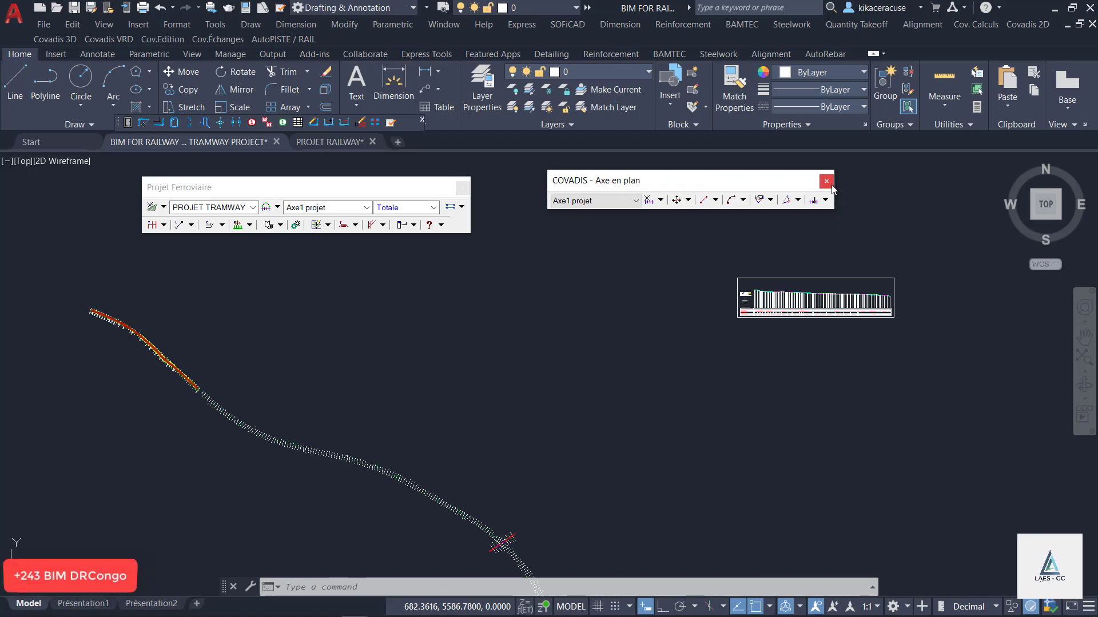
{"action": "scroll", "coordinate": [98, 312], "scroll_direction": "up", "scroll_amount": 6}
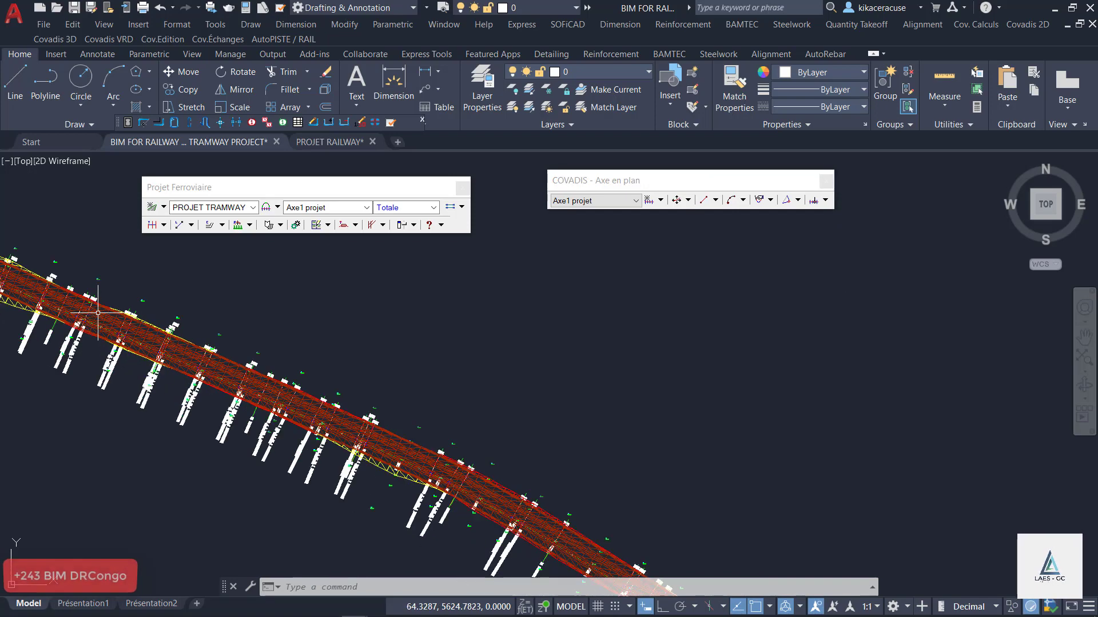
{"action": "scroll", "coordinate": [99, 312], "scroll_direction": "up", "scroll_amount": 2}
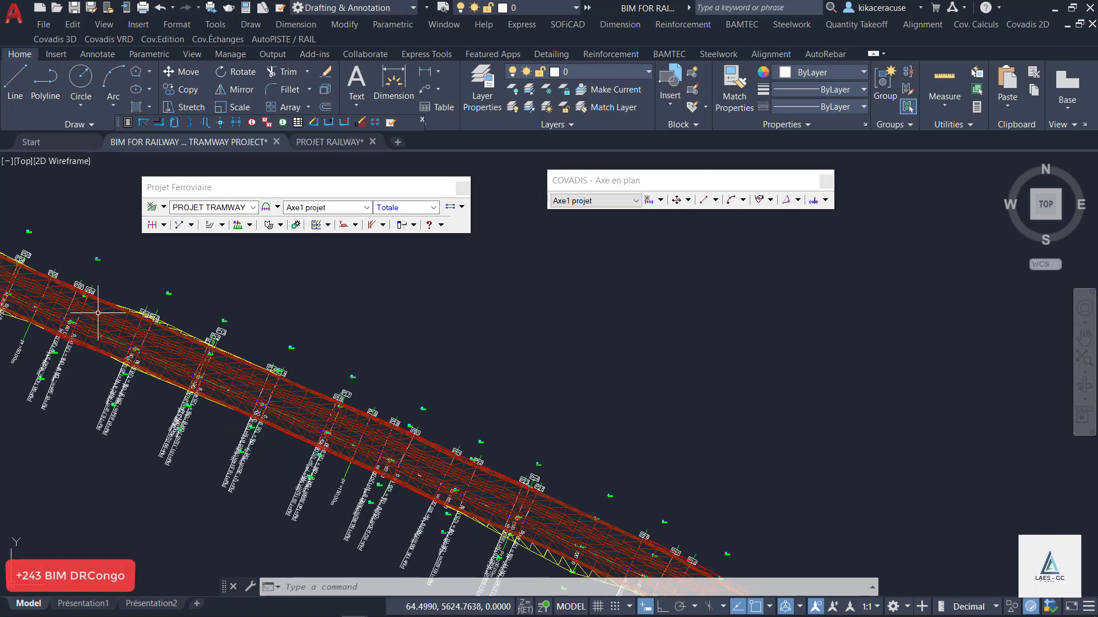
Set up the axis/project calculation to manage ditches (Gérer les fossés) and draw the longitudinal lines and lignes d'emprise as 3D polylines.
{"action": "left_click", "coordinate": [250, 225]}
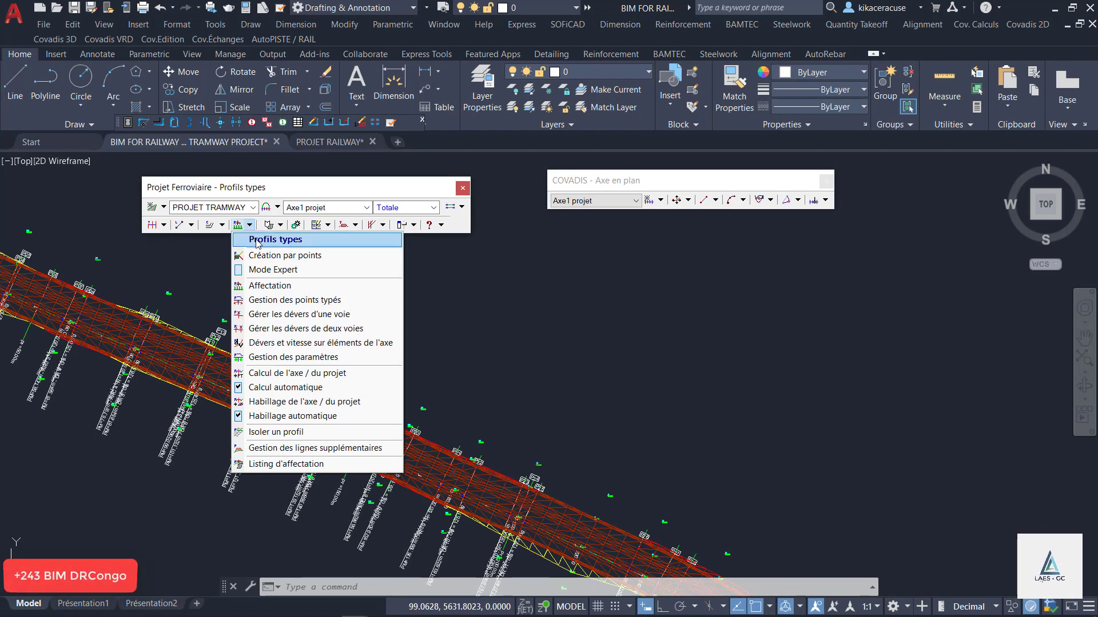
{"action": "left_click", "coordinate": [306, 375]}
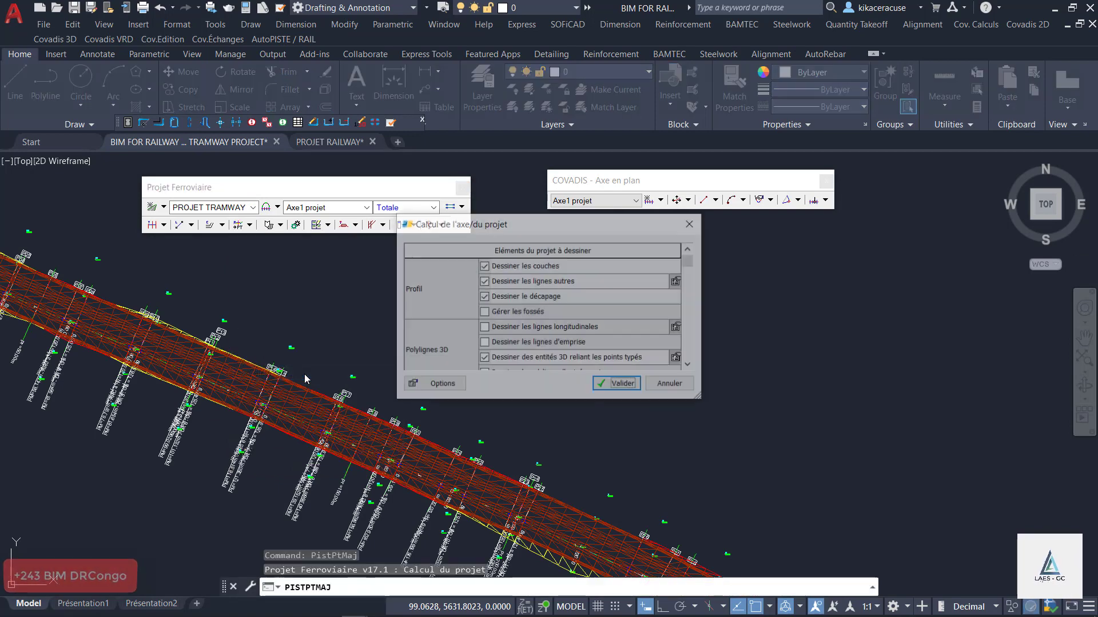
{"action": "left_click", "coordinate": [483, 312]}
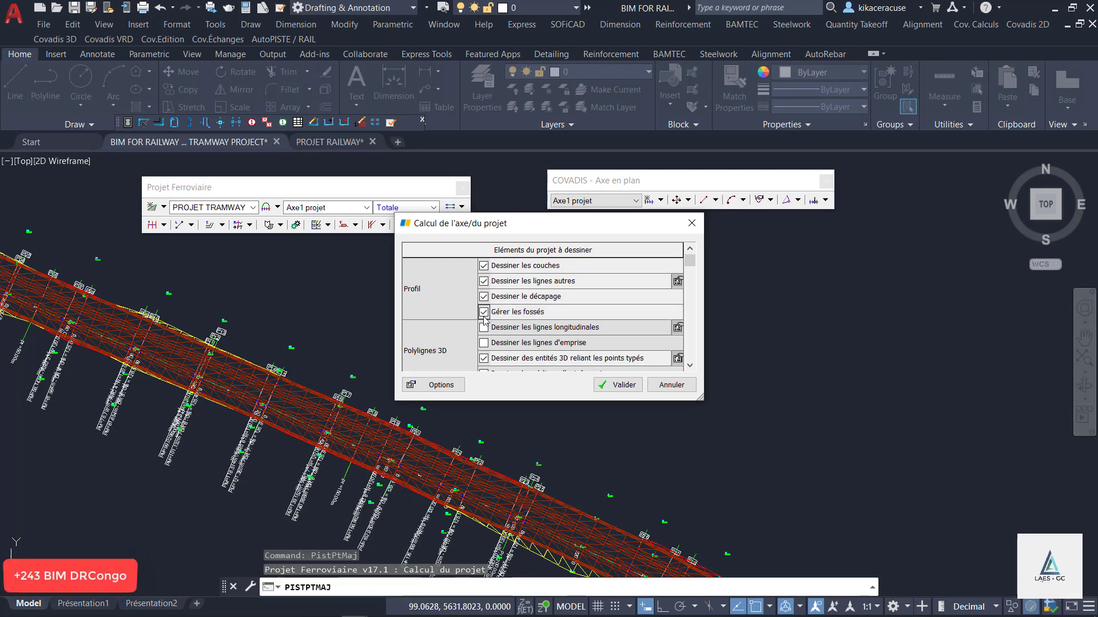
{"action": "left_click", "coordinate": [483, 342]}
{"action": "scroll", "coordinate": [517, 332], "scroll_direction": "down", "scroll_amount": 1}
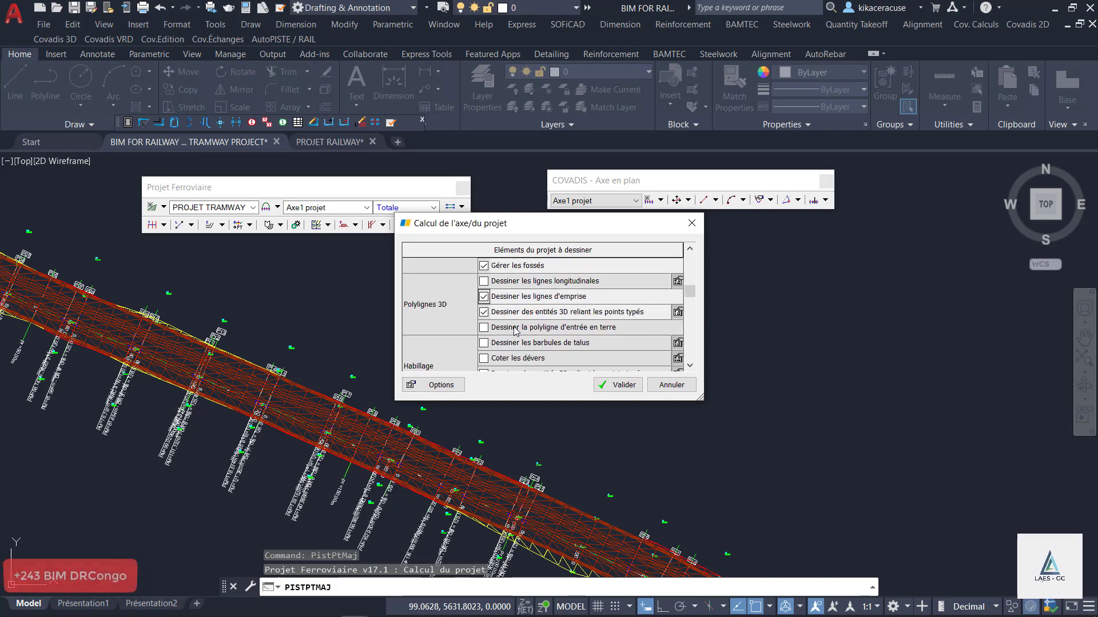
{"action": "left_click", "coordinate": [484, 312]}
{"action": "left_click", "coordinate": [484, 280]}
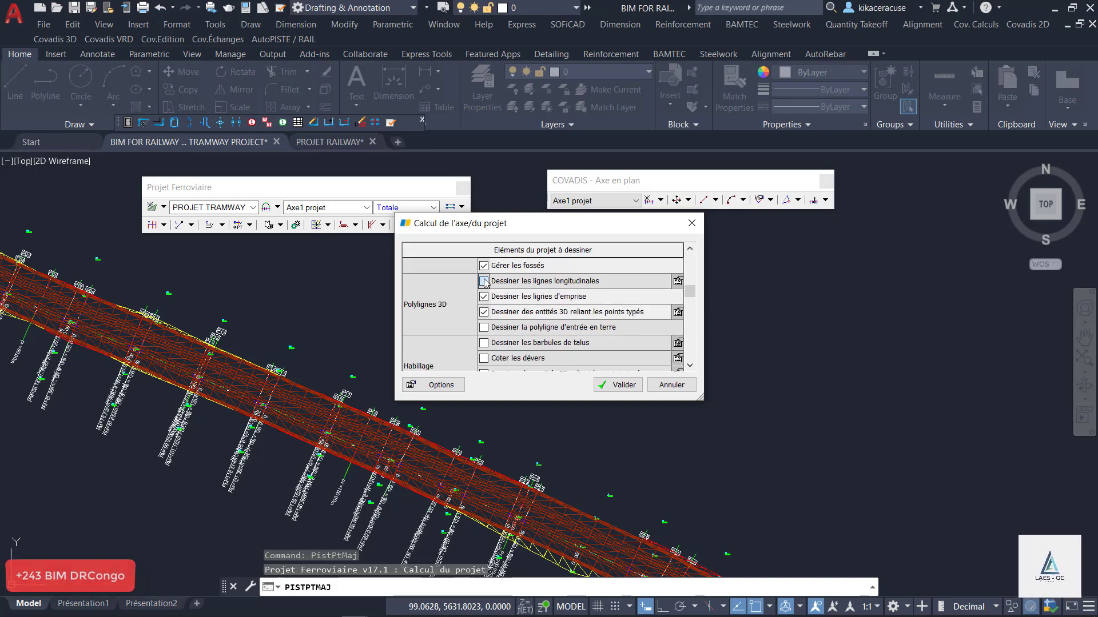
{"action": "left_click", "coordinate": [484, 327]}
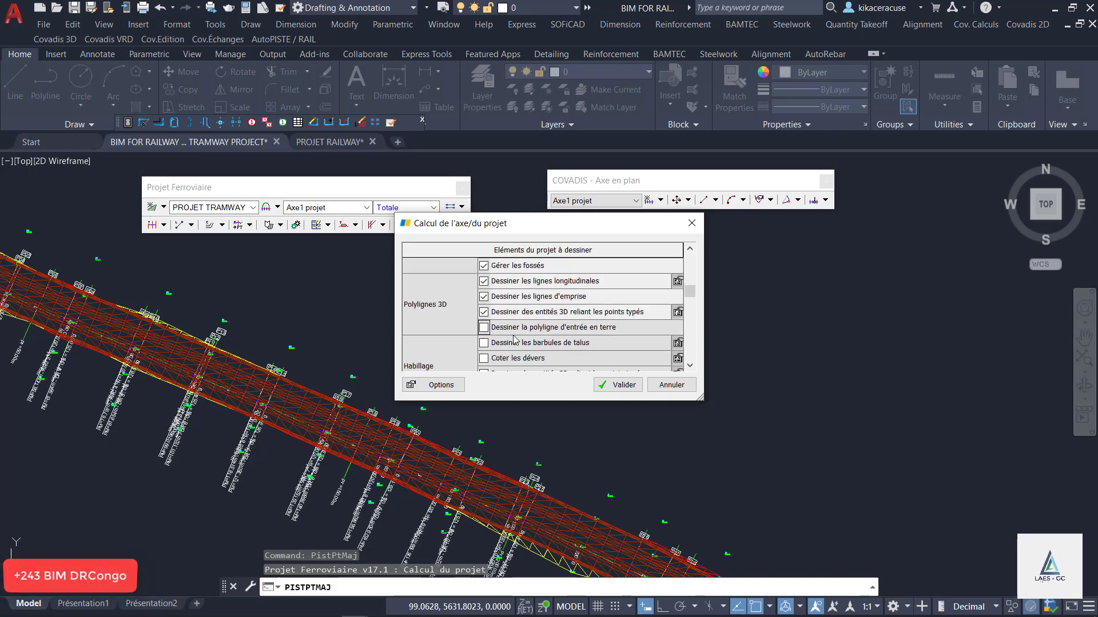
Enable Colorier les natures de surface and drawing of the MNT projet, MNT du plan de roulement, MNT fond de forme and MNT des lignes autres.
{"action": "scroll", "coordinate": [485, 331], "scroll_direction": "down", "scroll_amount": 2}
{"action": "left_click", "coordinate": [484, 312]}
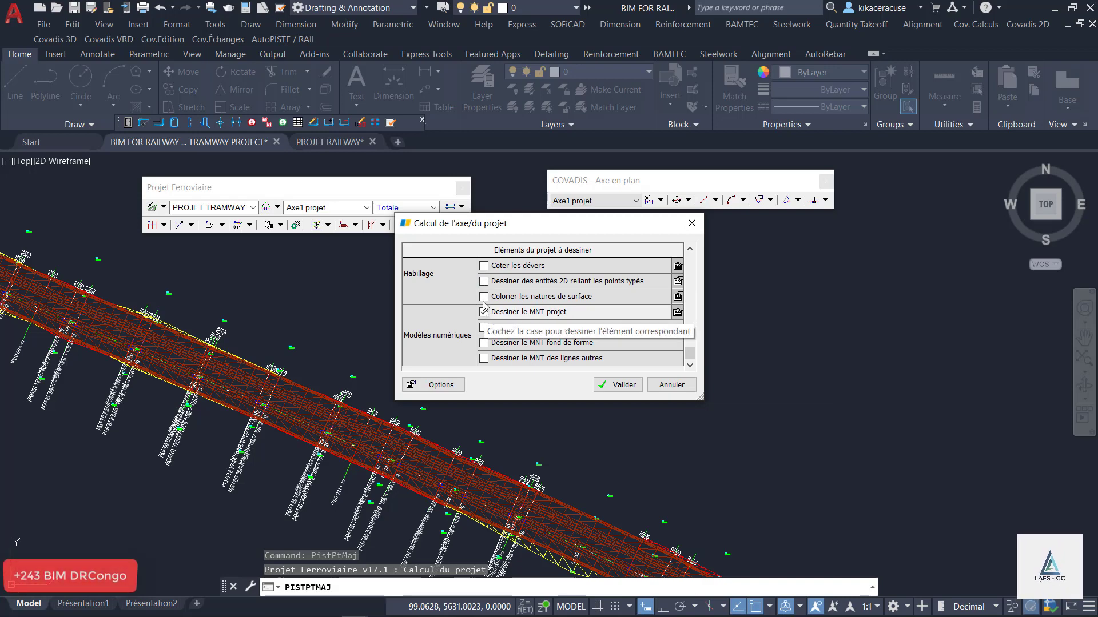
{"action": "left_click", "coordinate": [483, 297]}
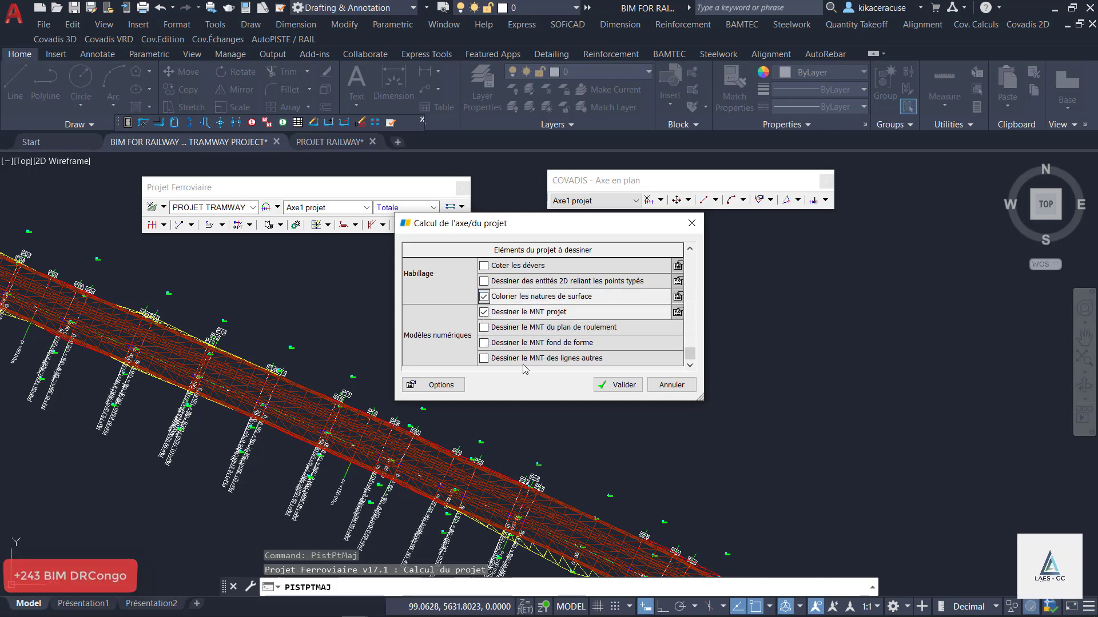
{"action": "left_click", "coordinate": [483, 327]}
{"action": "left_click", "coordinate": [484, 343]}
{"action": "left_click", "coordinate": [484, 358]}
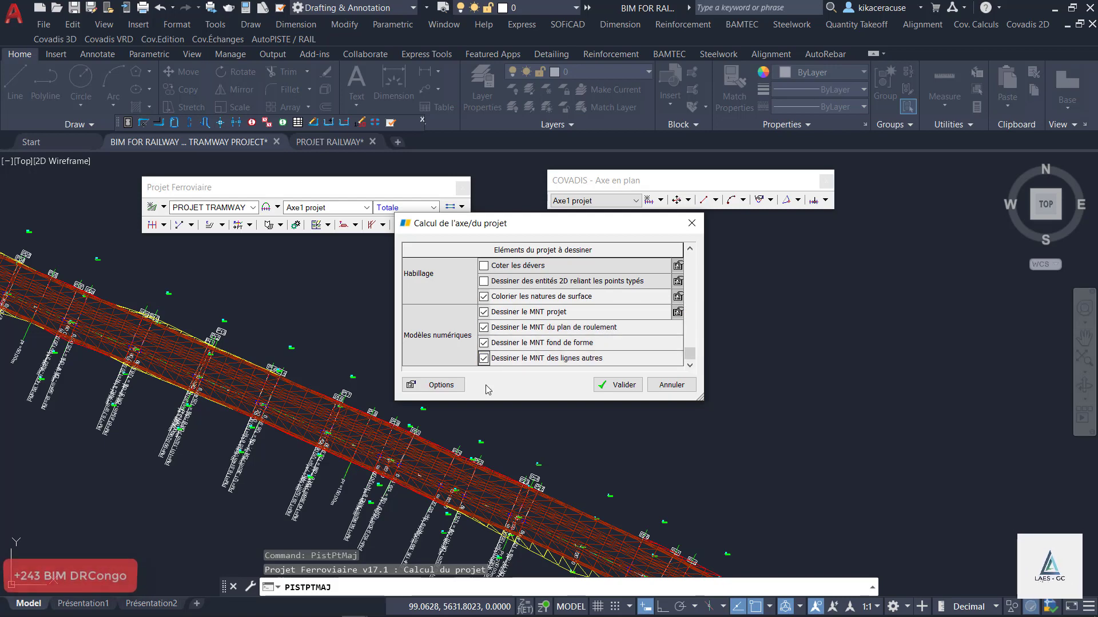
Add TN to the soil natures drawn for the MNT projet and calculate the project.
{"action": "left_click", "coordinate": [677, 313]}
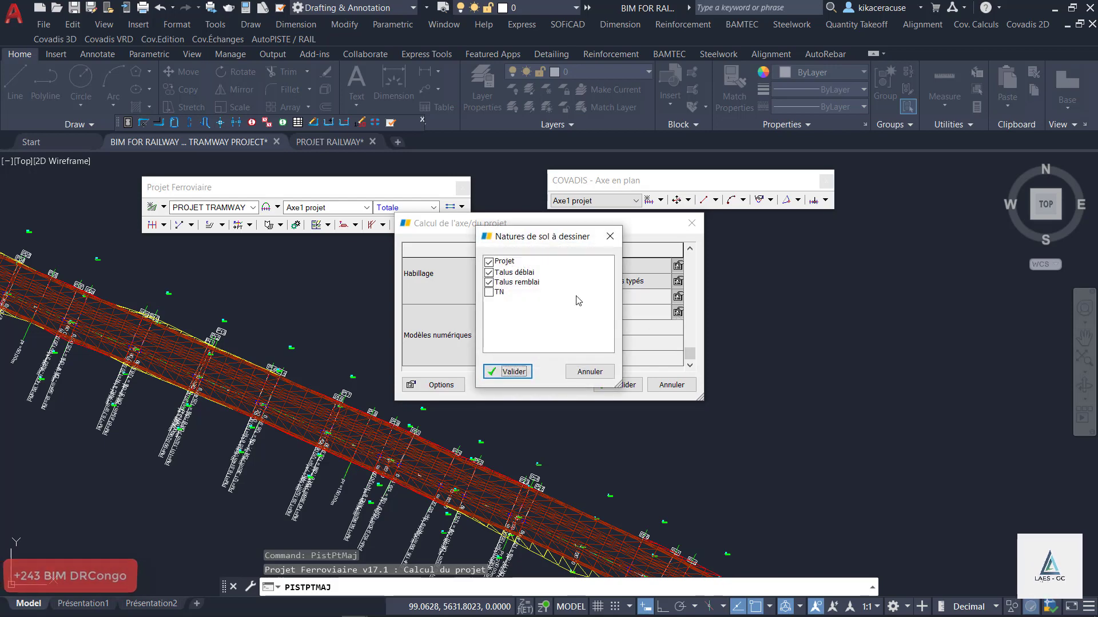
{"action": "left_click", "coordinate": [492, 294]}
{"action": "left_click", "coordinate": [507, 372]}
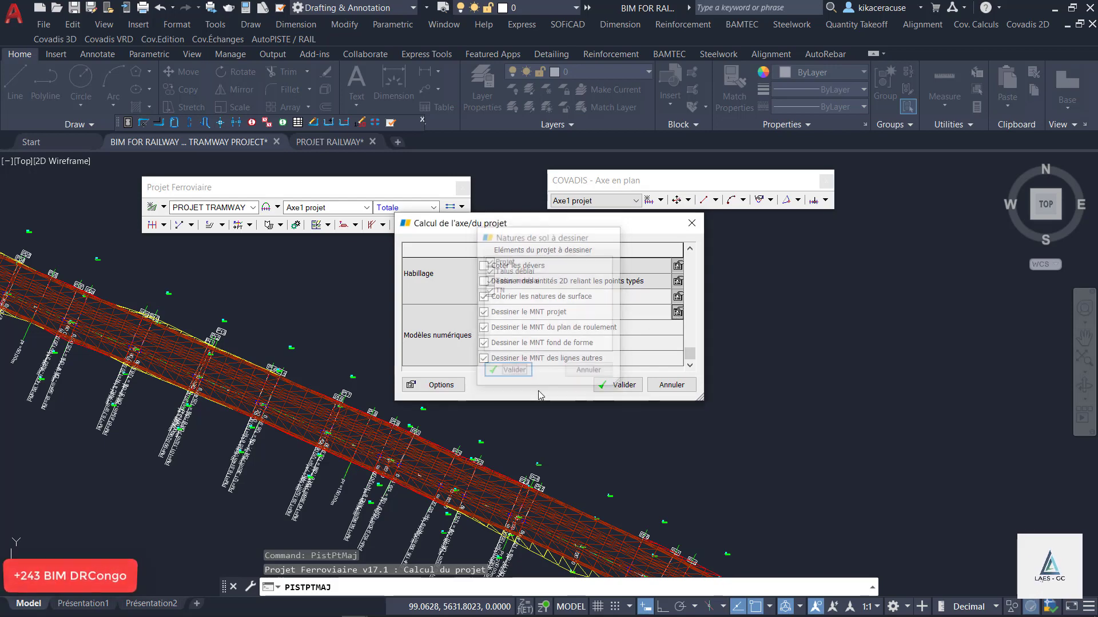
{"action": "left_click", "coordinate": [626, 387]}
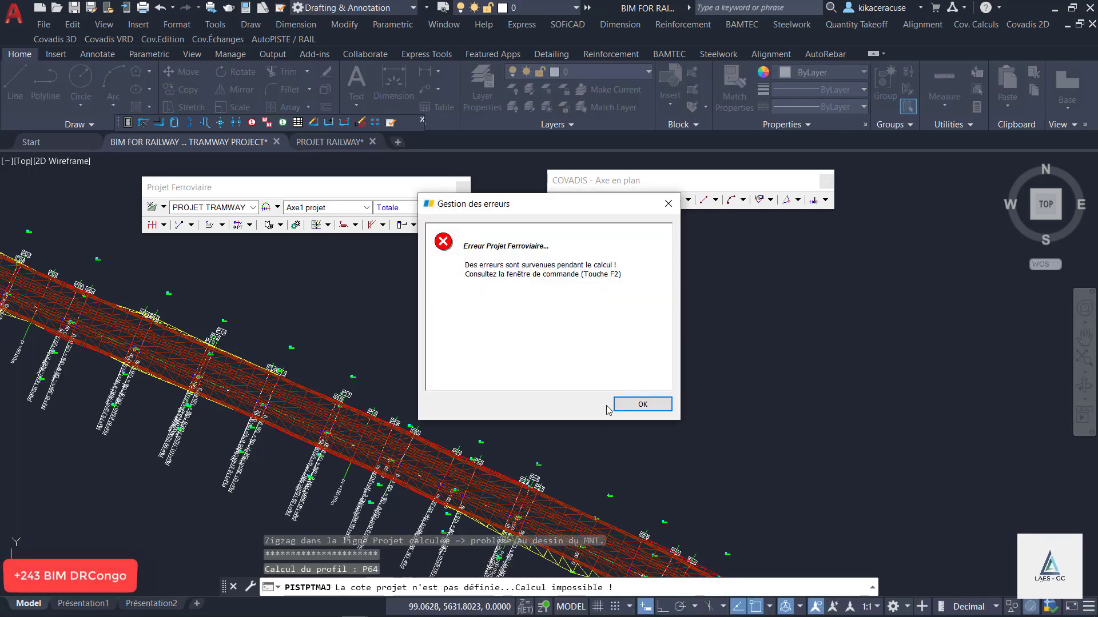
{"action": "left_click", "coordinate": [635, 404]}
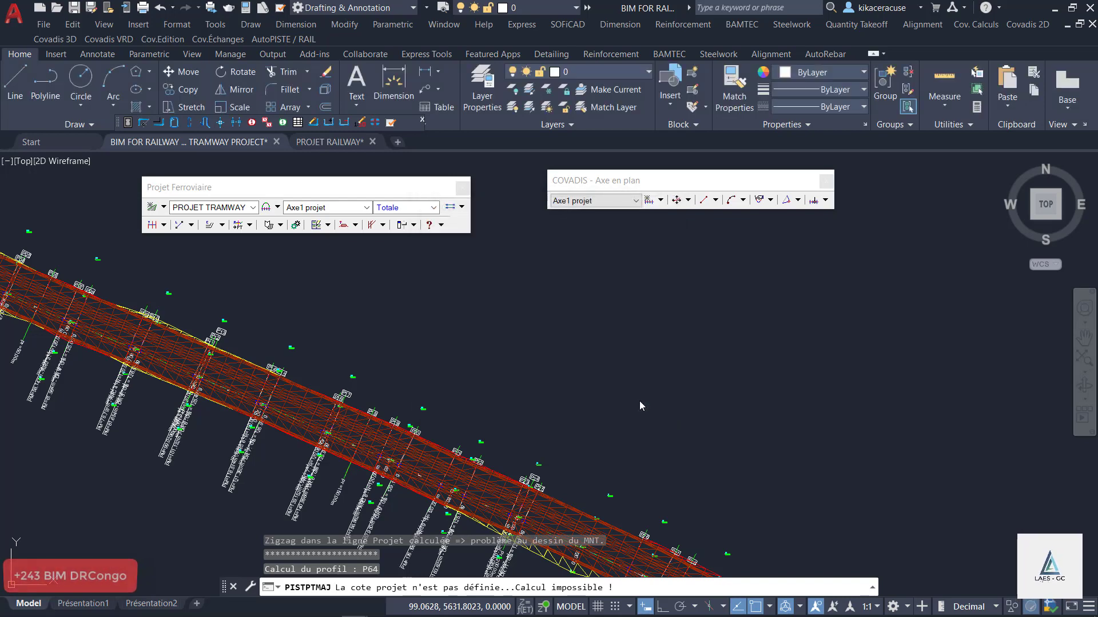
{"action": "scroll", "coordinate": [630, 404], "scroll_direction": "down", "scroll_amount": 4}
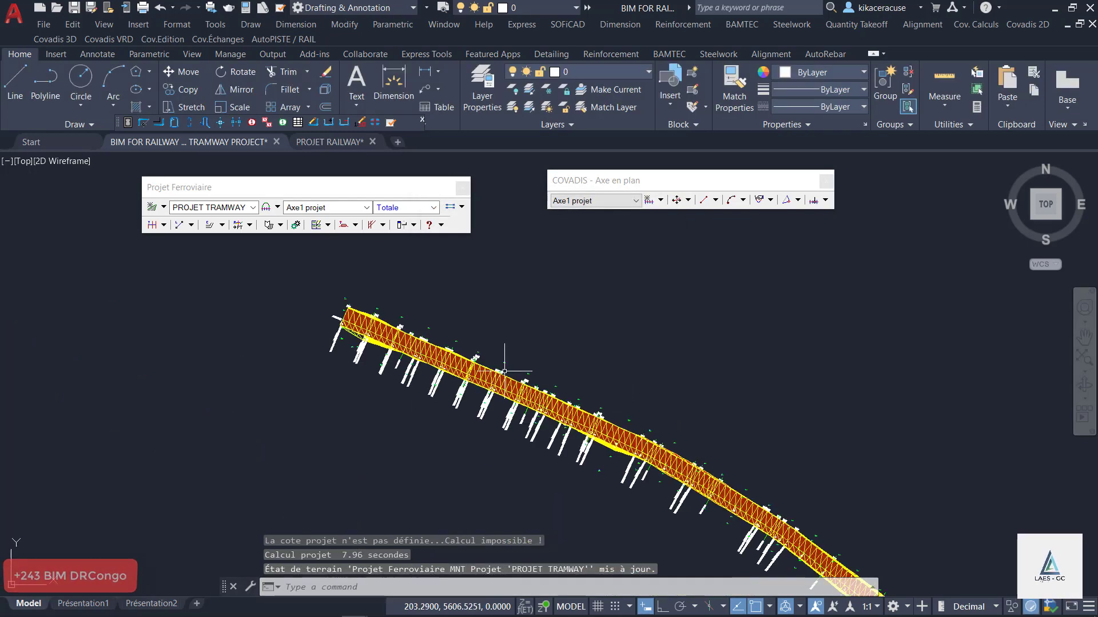
{"action": "scroll", "coordinate": [365, 330], "scroll_direction": "up", "scroll_amount": 5}
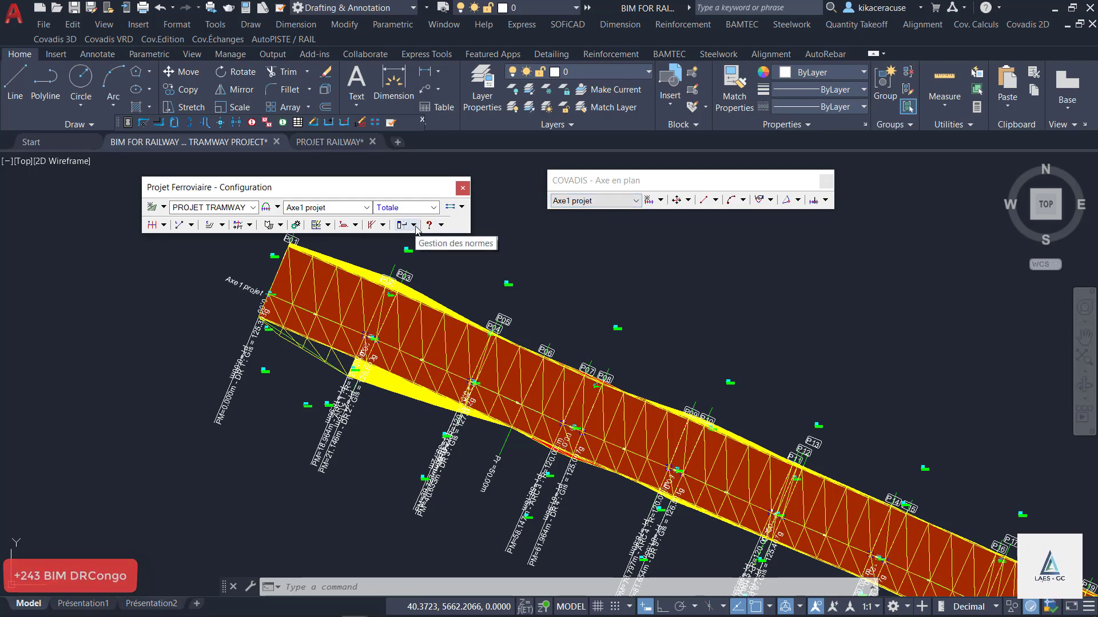
{"action": "left_click", "coordinate": [385, 227]}
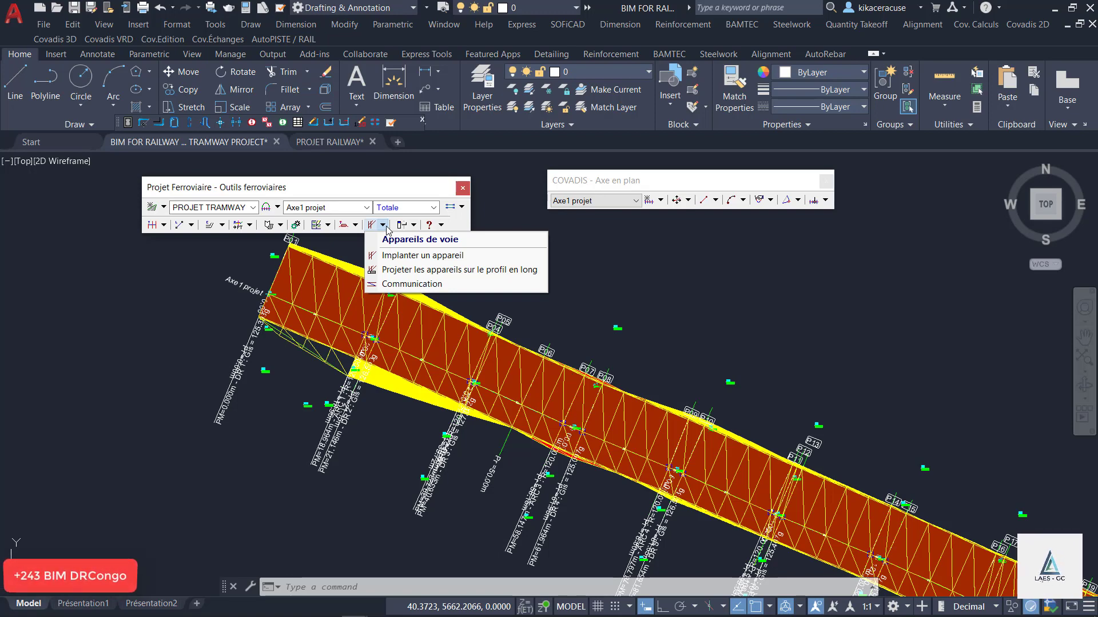
{"action": "left_click", "coordinate": [387, 229]}
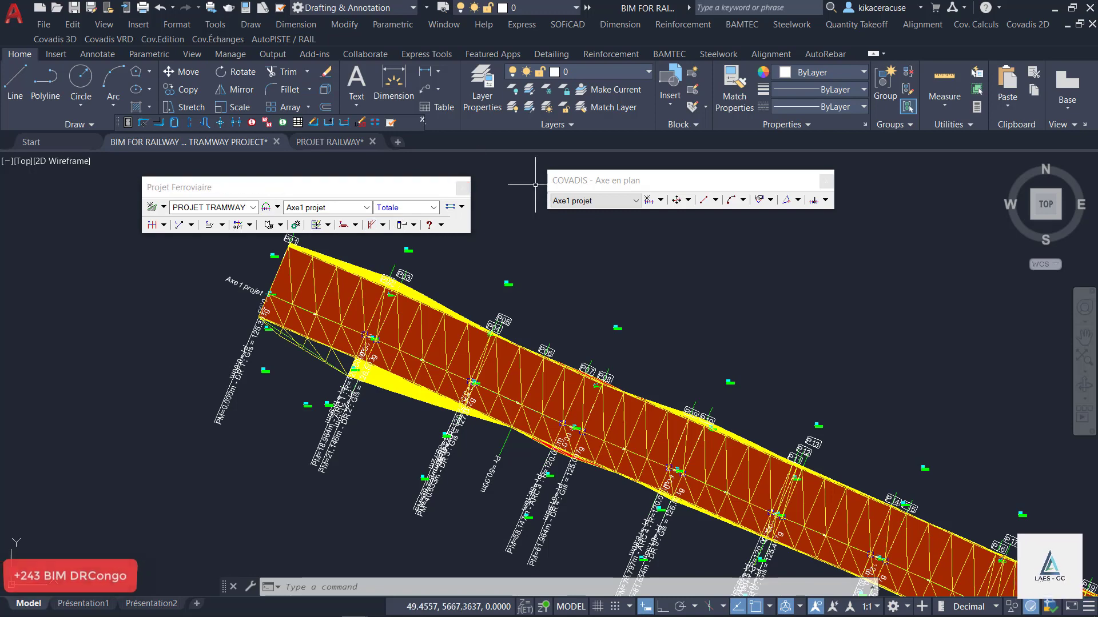
{"action": "left_click", "coordinate": [381, 226]}
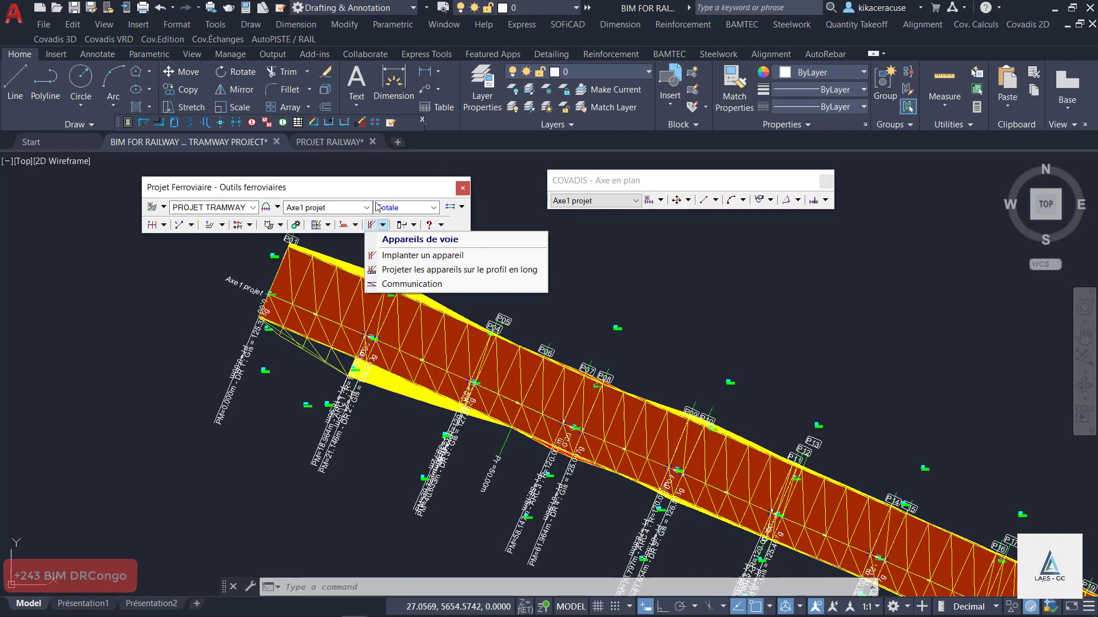
Review the BIM property set PSET_AUTOPISTE_MATERIAUX for the AutoPISTE layers and leave it unmodified.
{"action": "left_click", "coordinate": [355, 225]}
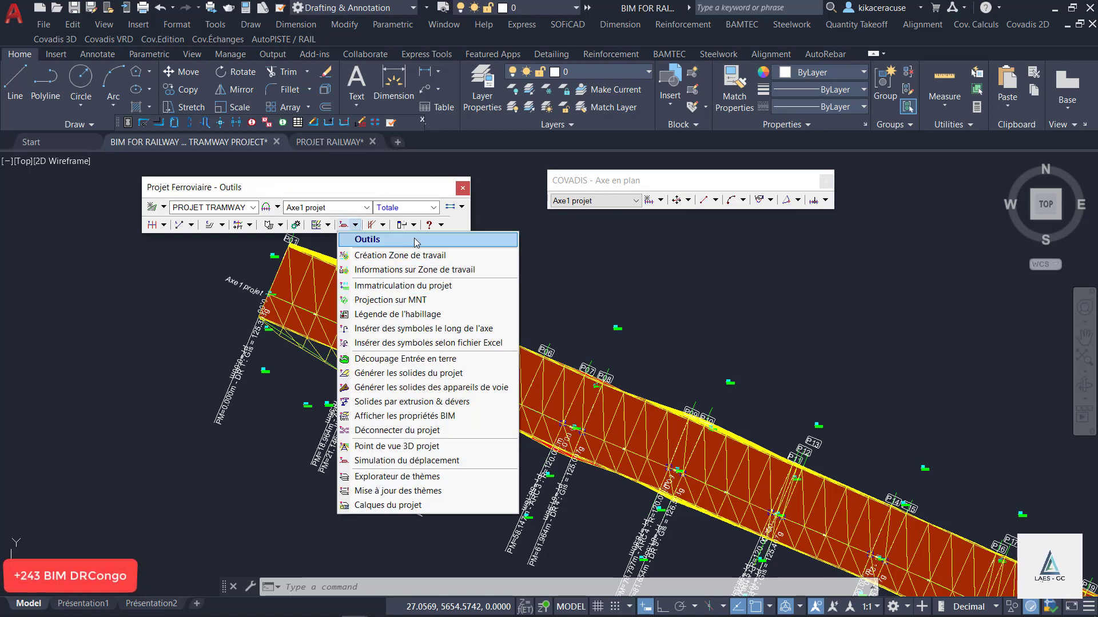
{"action": "left_click", "coordinate": [424, 421]}
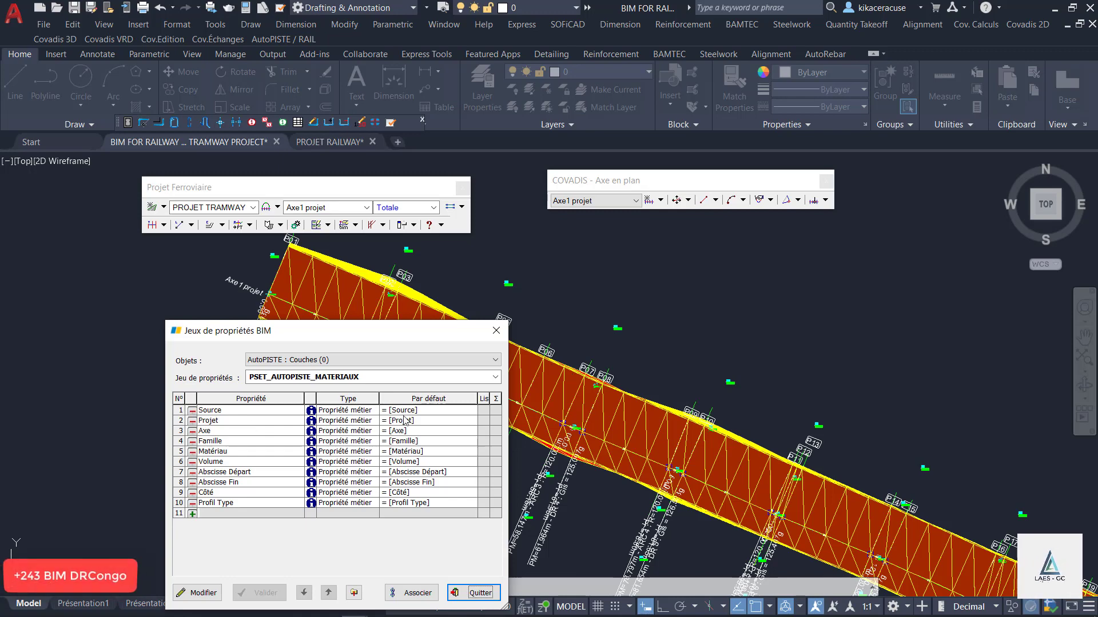
{"action": "left_click", "coordinate": [496, 331]}
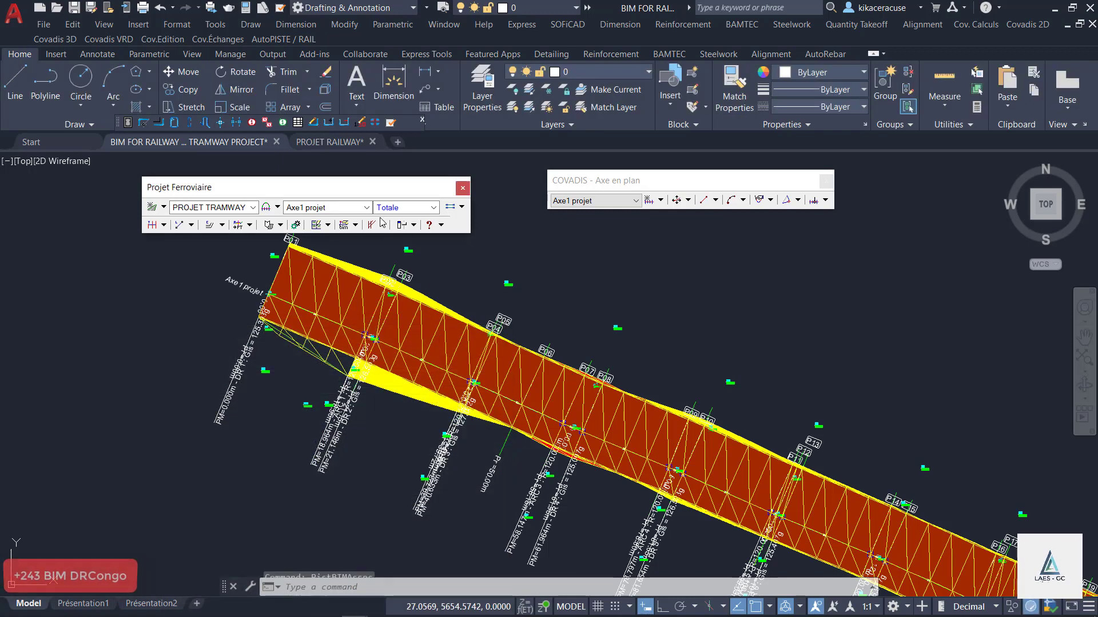
{"action": "left_click", "coordinate": [383, 225]}
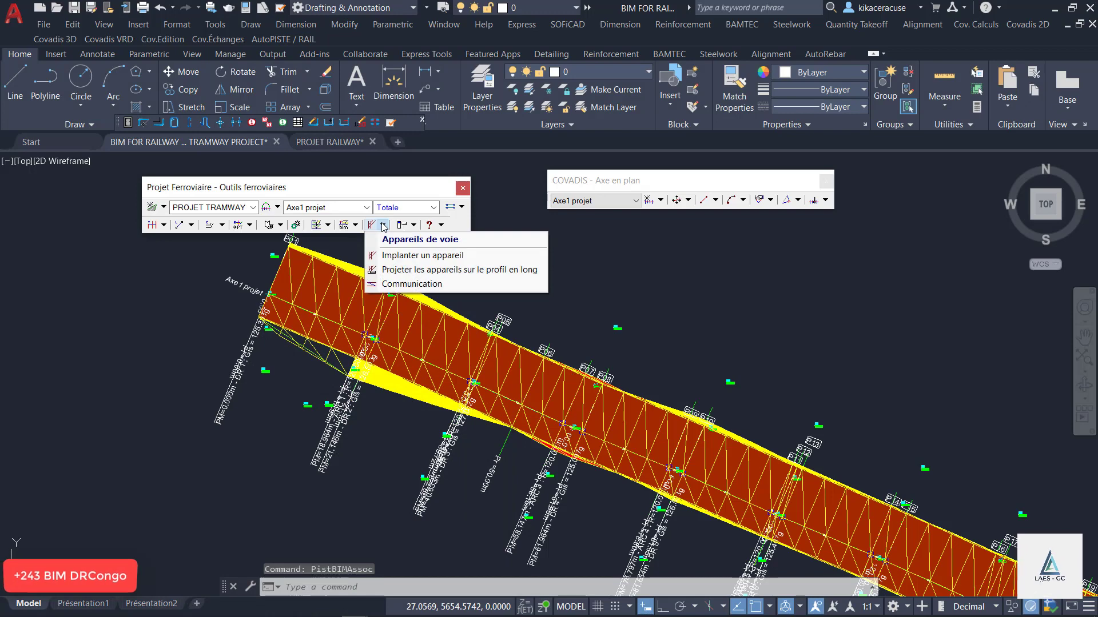
{"action": "left_click", "coordinate": [415, 225]}
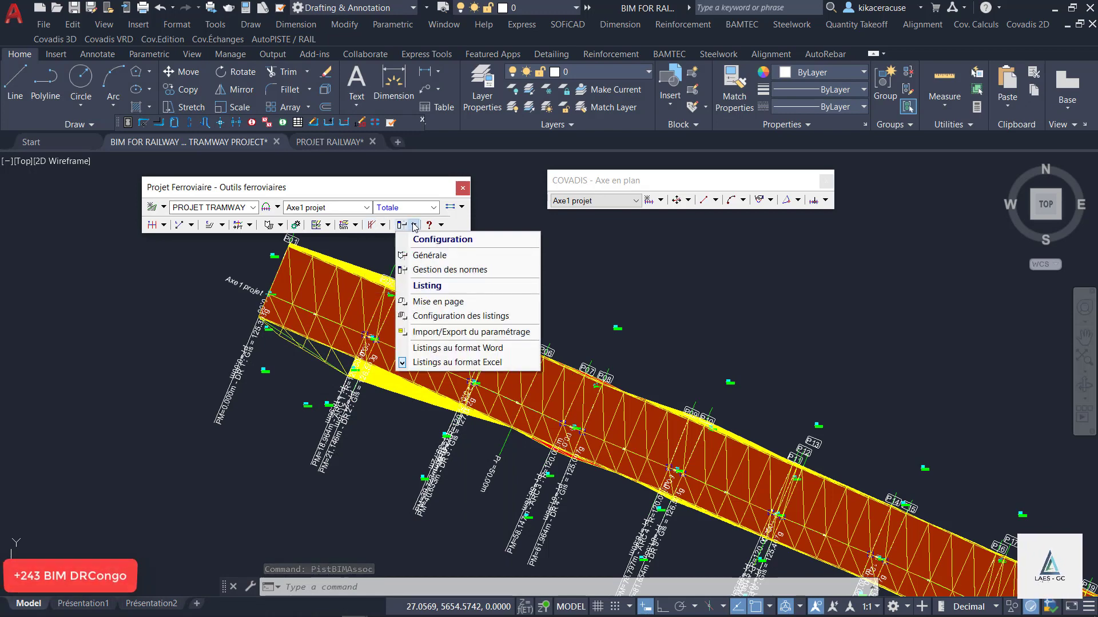
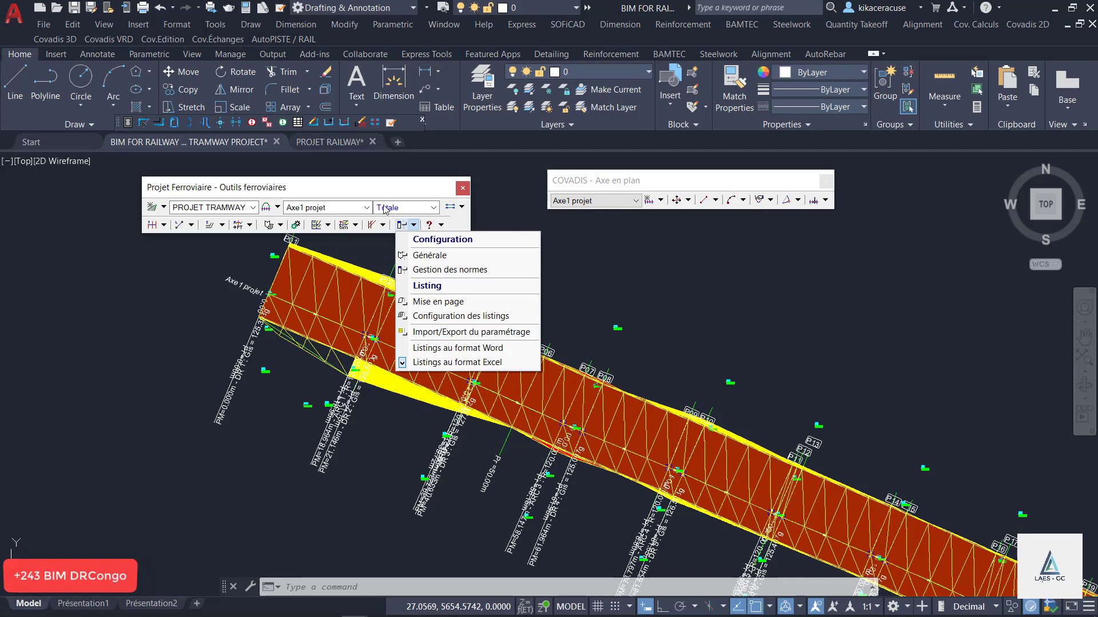
{"action": "left_click", "coordinate": [414, 189]}
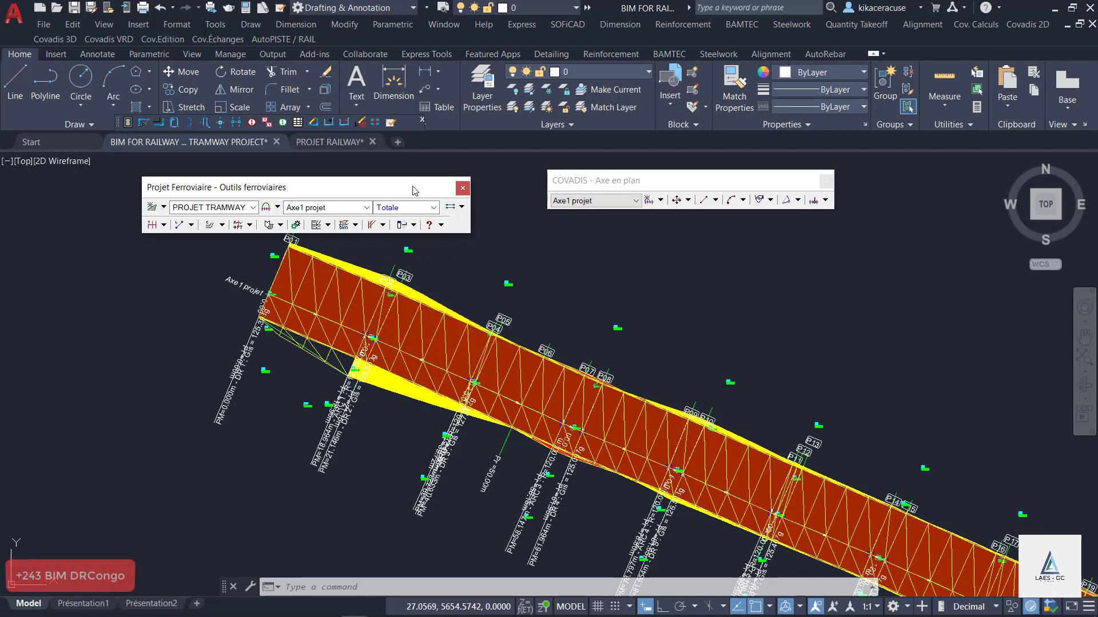
Simulate the vehicle's movement along Axe1 projet, following the tramway track from its start towards its far end.
{"action": "left_click", "coordinate": [356, 225]}
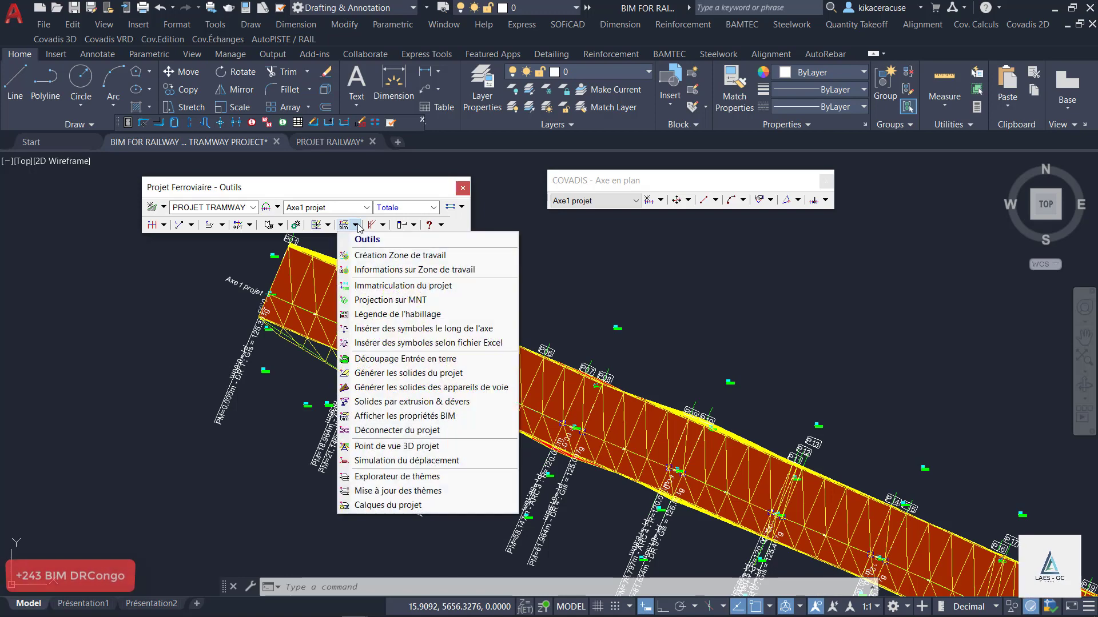
{"action": "left_click", "coordinate": [424, 460]}
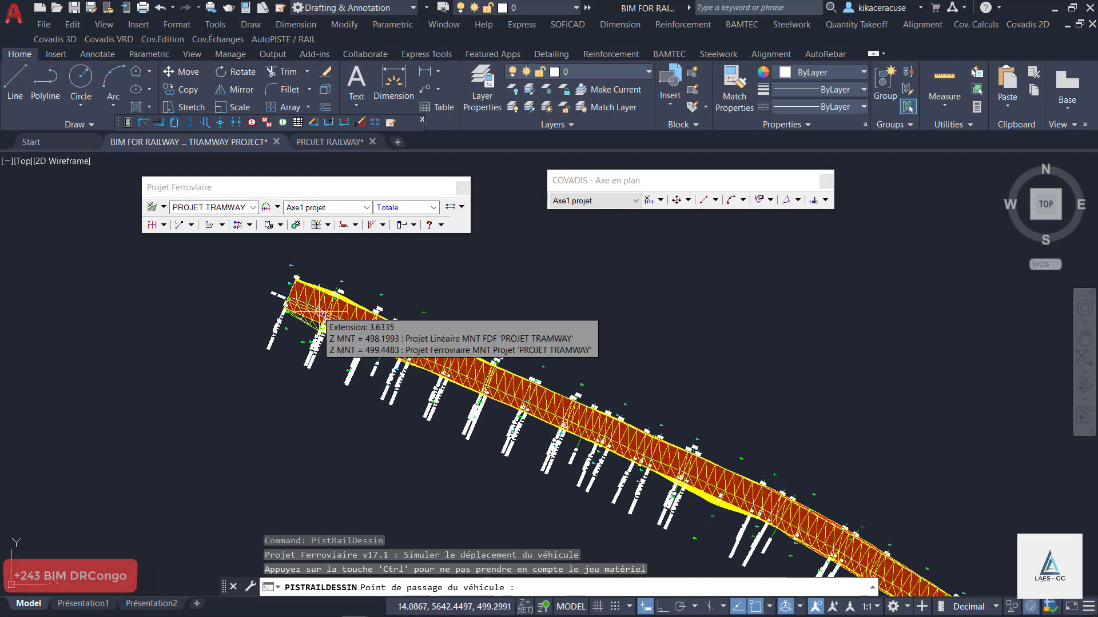
{"action": "scroll", "coordinate": [396, 341], "scroll_direction": "up", "scroll_amount": 3}
{"action": "scroll", "coordinate": [303, 291], "scroll_direction": "down", "scroll_amount": 3}
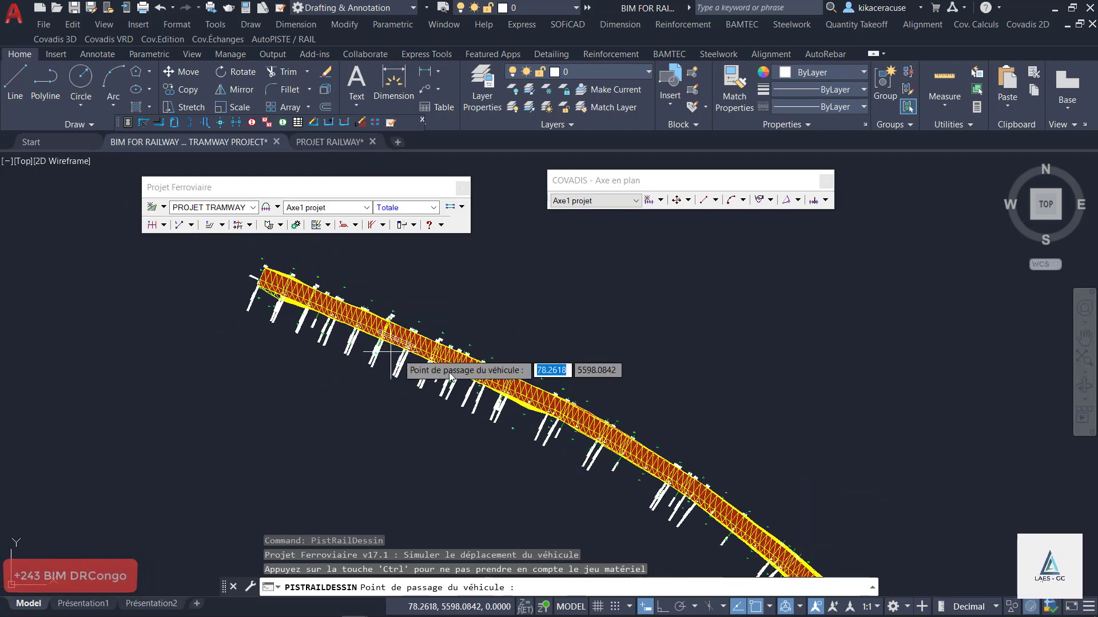
{"action": "scroll", "coordinate": [524, 419], "scroll_direction": "up", "scroll_amount": 5}
{"action": "scroll", "coordinate": [511, 387], "scroll_direction": "down", "scroll_amount": 4}
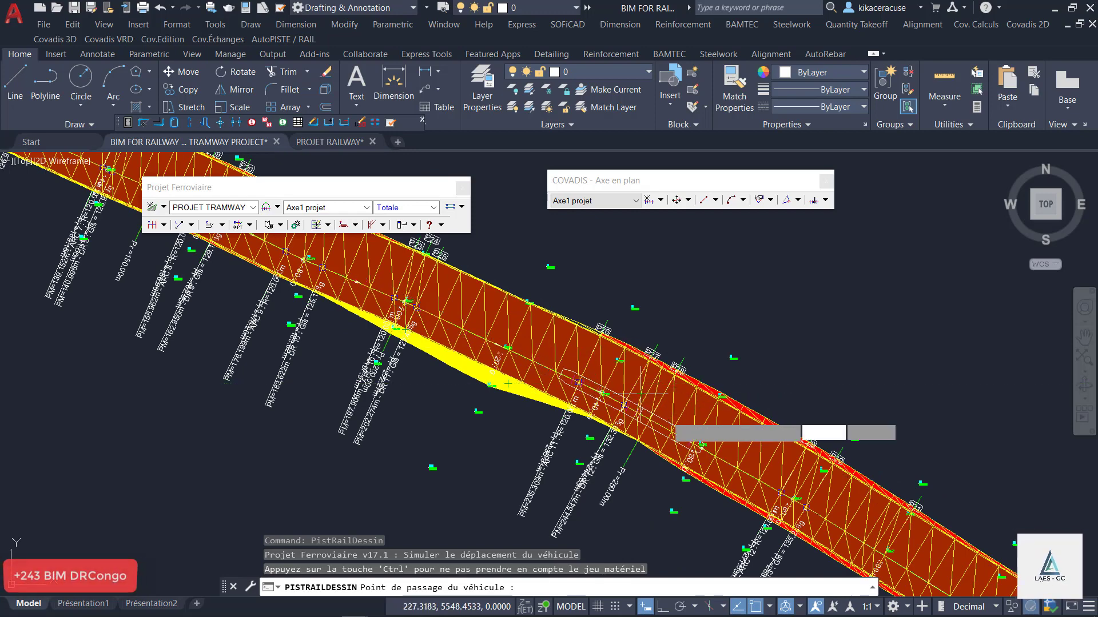
{"action": "scroll", "coordinate": [522, 373], "scroll_direction": "down", "scroll_amount": 4}
{"action": "scroll", "coordinate": [534, 380], "scroll_direction": "up", "scroll_amount": 2}
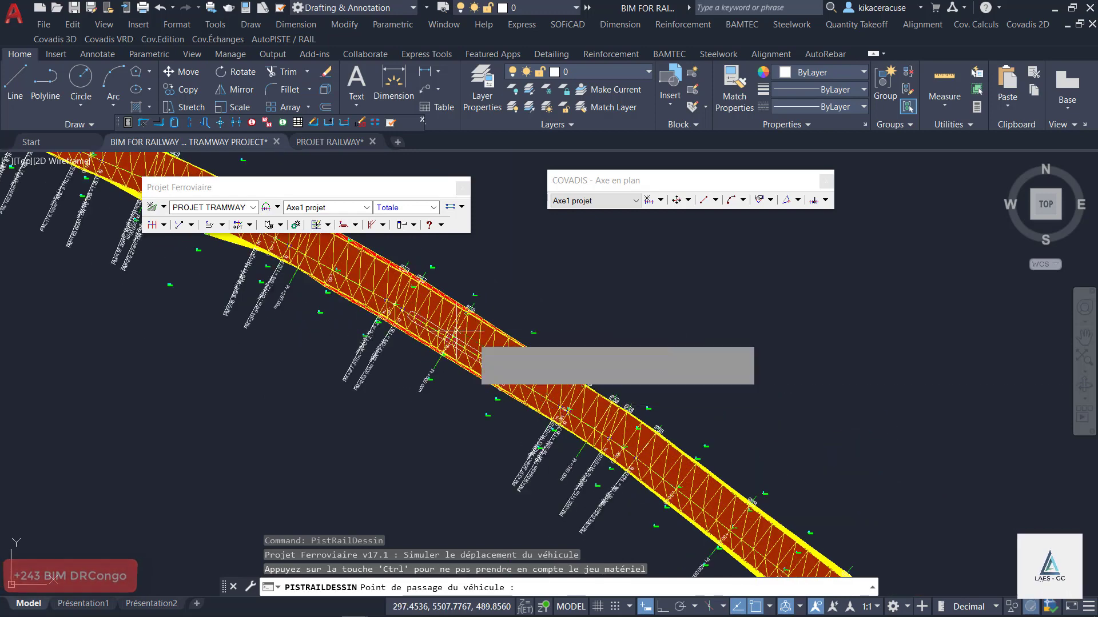
{"action": "scroll", "coordinate": [425, 284], "scroll_direction": "down", "scroll_amount": 2}
{"action": "scroll", "coordinate": [542, 380], "scroll_direction": "up", "scroll_amount": 2}
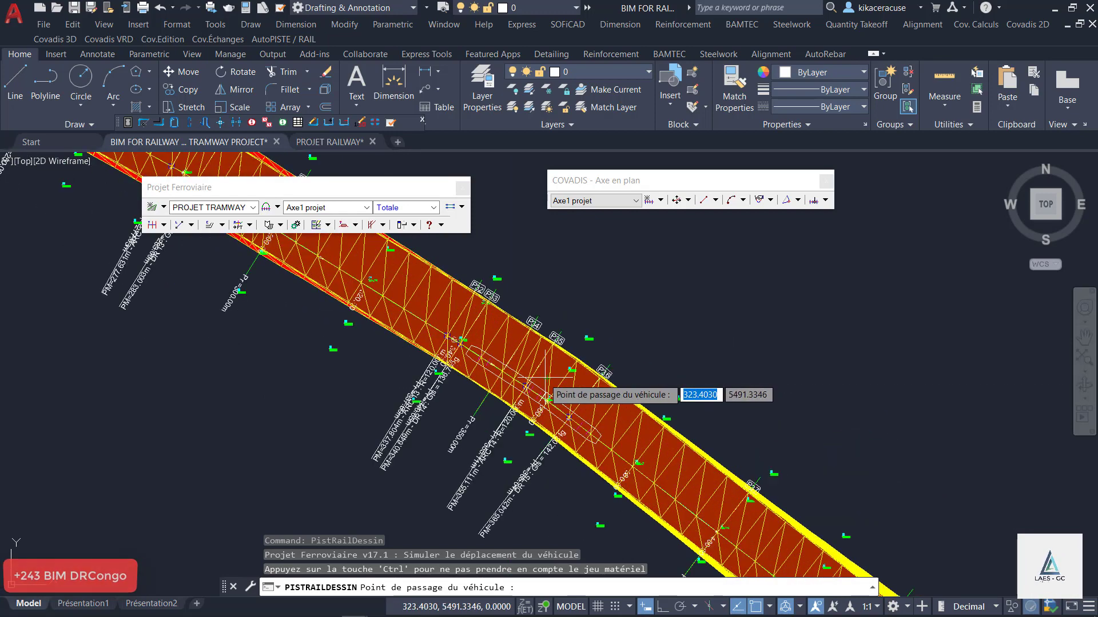
{"action": "scroll", "coordinate": [365, 278], "scroll_direction": "down", "scroll_amount": 2}
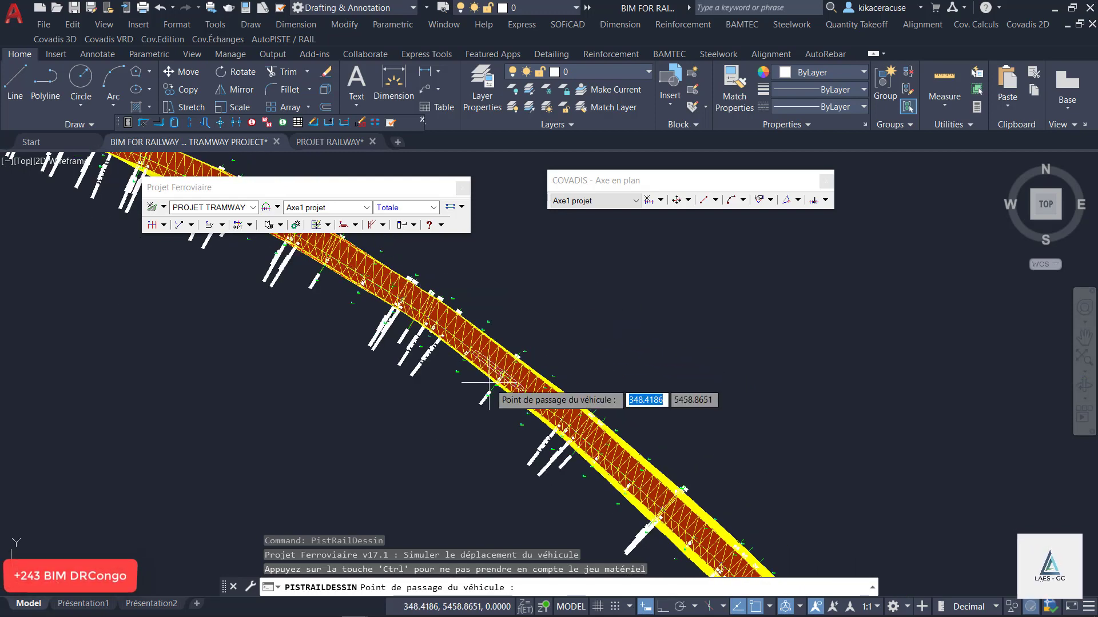
{"action": "scroll", "coordinate": [496, 389], "scroll_direction": "up", "scroll_amount": 2}
{"action": "scroll", "coordinate": [452, 318], "scroll_direction": "down", "scroll_amount": 2}
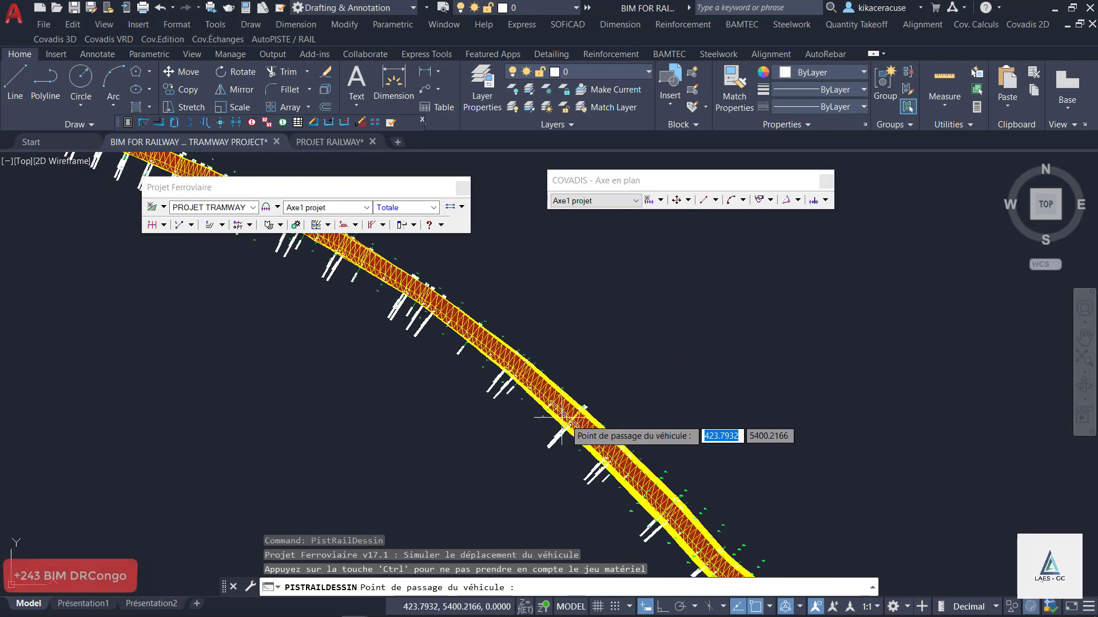
{"action": "scroll", "coordinate": [486, 400], "scroll_direction": "up", "scroll_amount": 2}
{"action": "scroll", "coordinate": [457, 300], "scroll_direction": "down", "scroll_amount": 2}
{"action": "scroll", "coordinate": [571, 400], "scroll_direction": "up", "scroll_amount": 2}
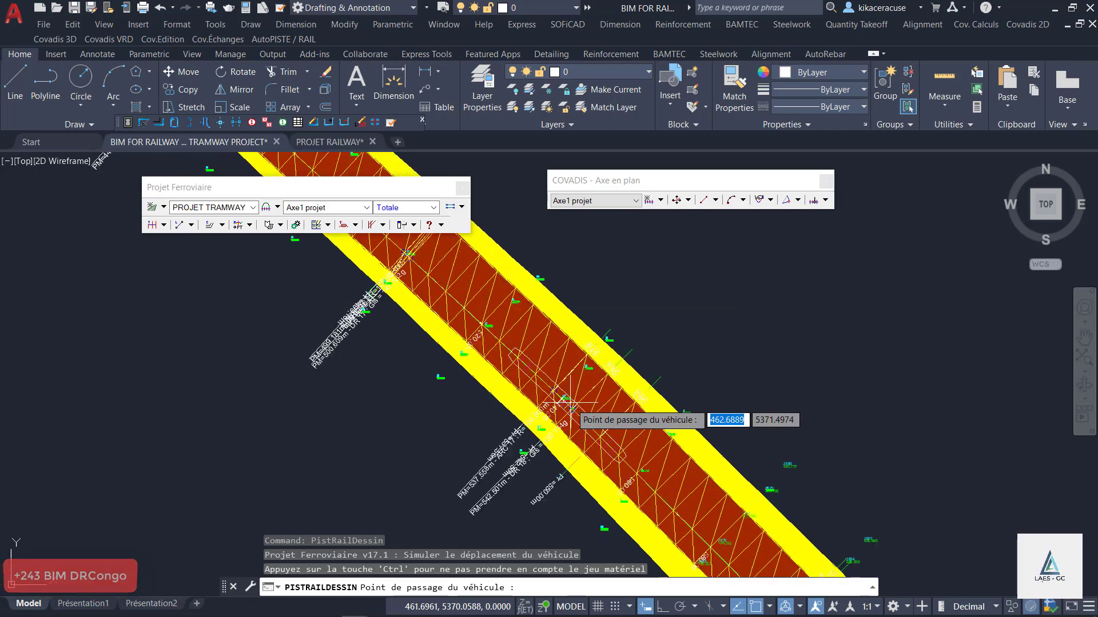
{"action": "scroll", "coordinate": [549, 366], "scroll_direction": "down", "scroll_amount": 2}
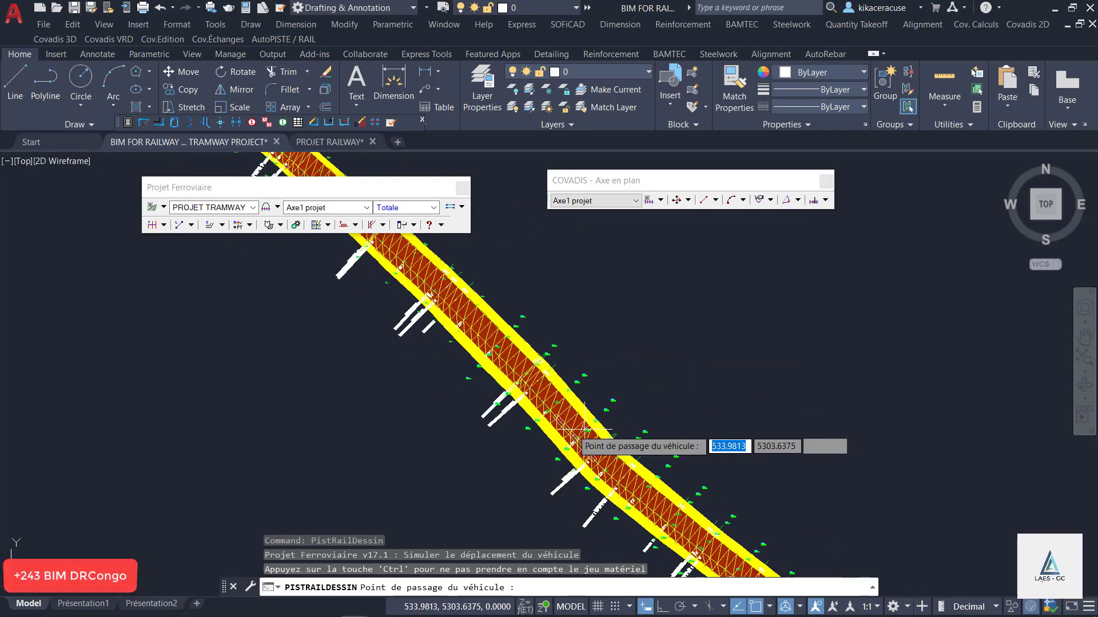
{"action": "scroll", "coordinate": [606, 489], "scroll_direction": "up", "scroll_amount": 3}
{"action": "scroll", "coordinate": [396, 300], "scroll_direction": "down", "scroll_amount": 3}
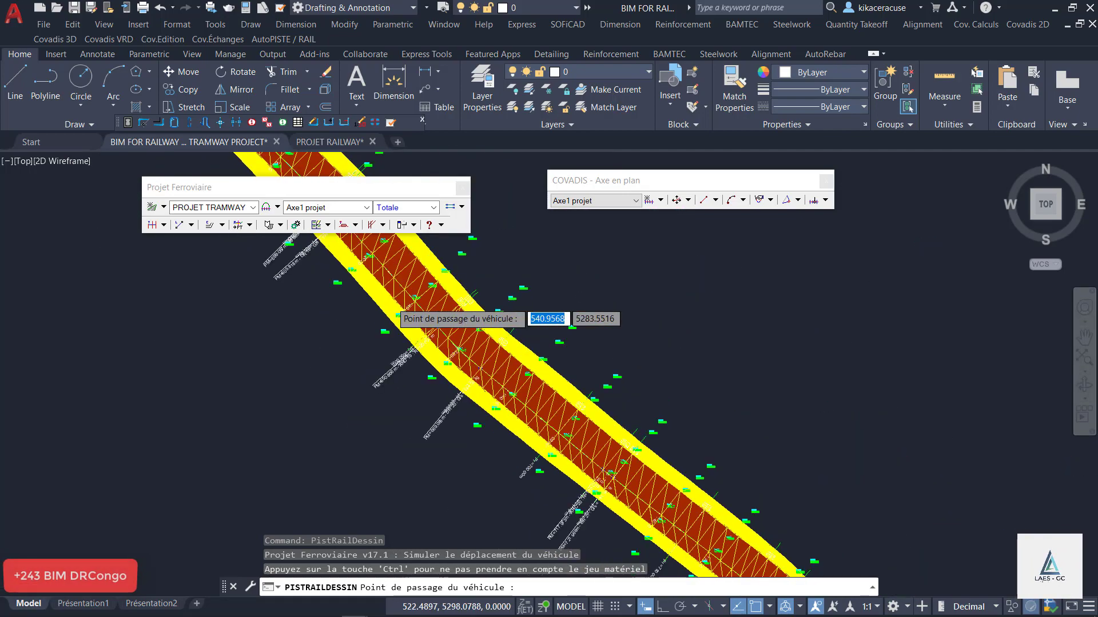
{"action": "scroll", "coordinate": [555, 440], "scroll_direction": "up", "scroll_amount": 2}
{"action": "scroll", "coordinate": [371, 260], "scroll_direction": "down", "scroll_amount": 2}
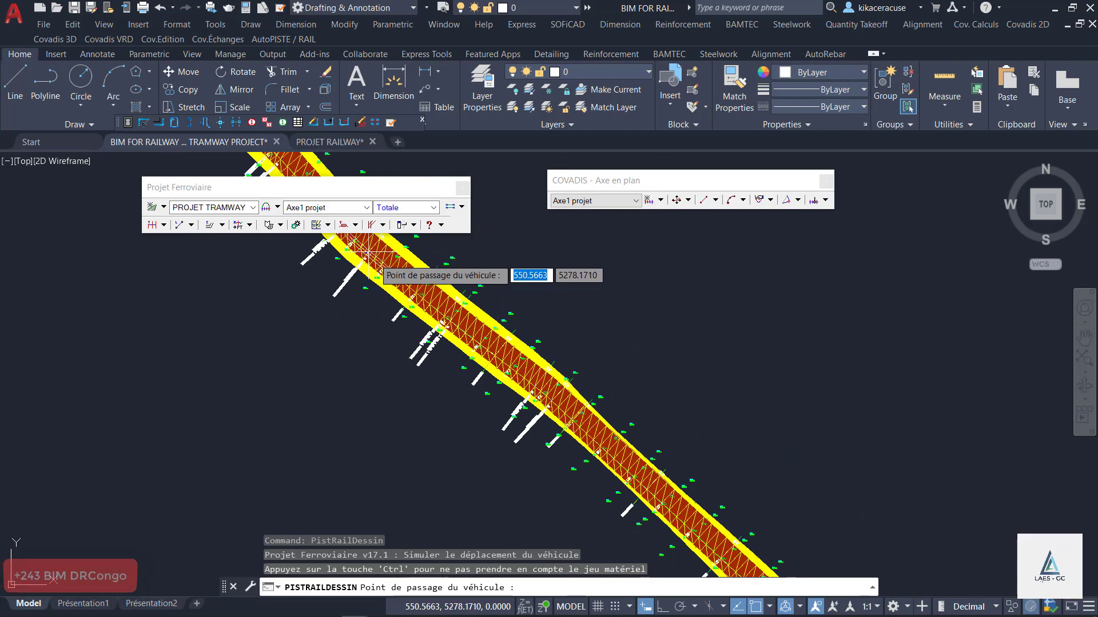
{"action": "scroll", "coordinate": [583, 452], "scroll_direction": "up", "scroll_amount": 4}
{"action": "scroll", "coordinate": [629, 338], "scroll_direction": "down", "scroll_amount": 3}
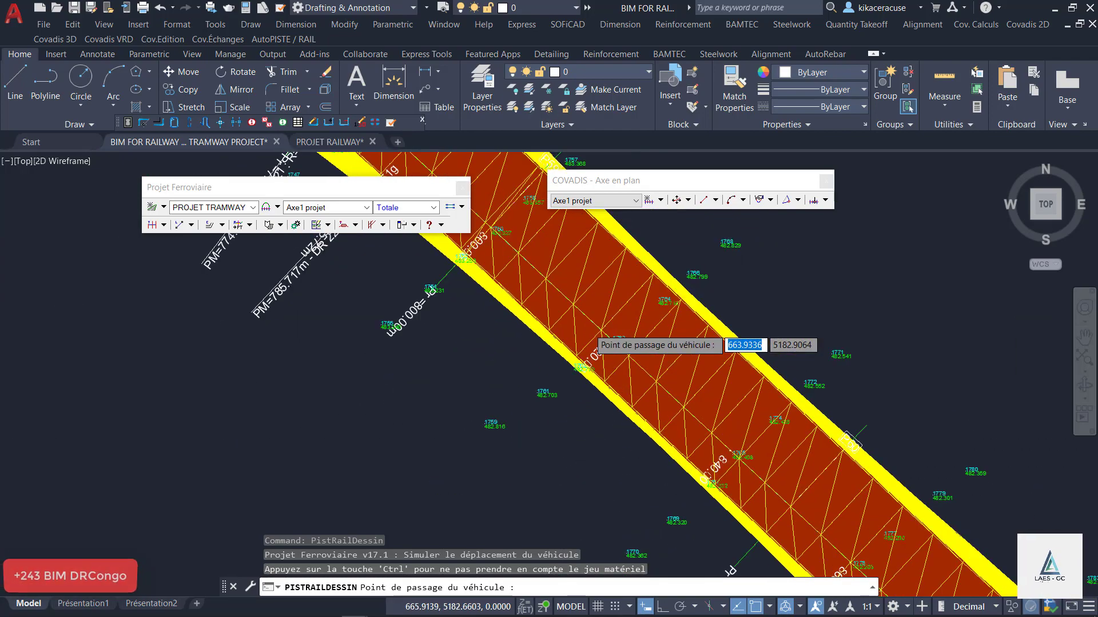
{"action": "scroll", "coordinate": [707, 435], "scroll_direction": "up", "scroll_amount": 3}
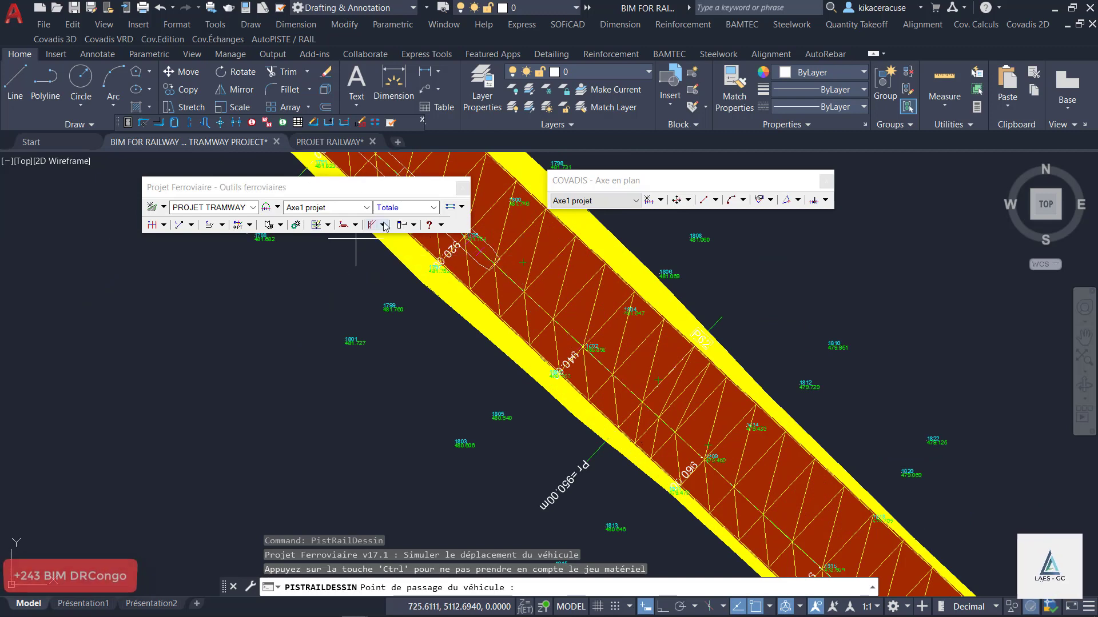
Draw the cross-sections of Axe1 projet for the Totale zone, P01 to P64, and place their sheets beside the longitudinal profile.
{"action": "left_click", "coordinate": [328, 226]}
{"action": "left_click", "coordinate": [356, 270]}
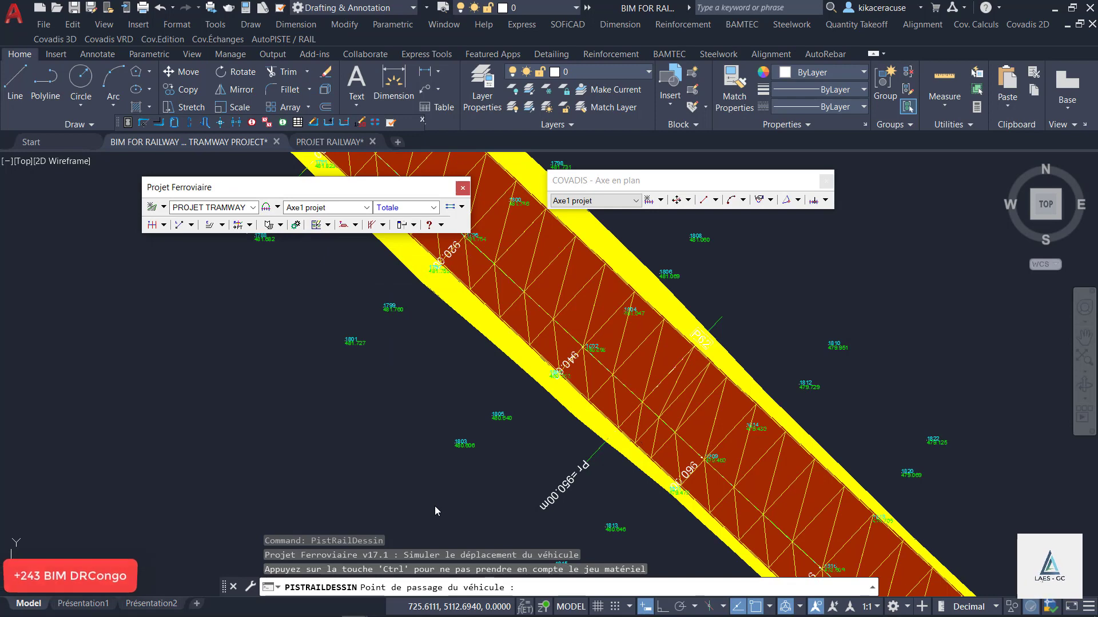
{"action": "key", "text": "Escape"}
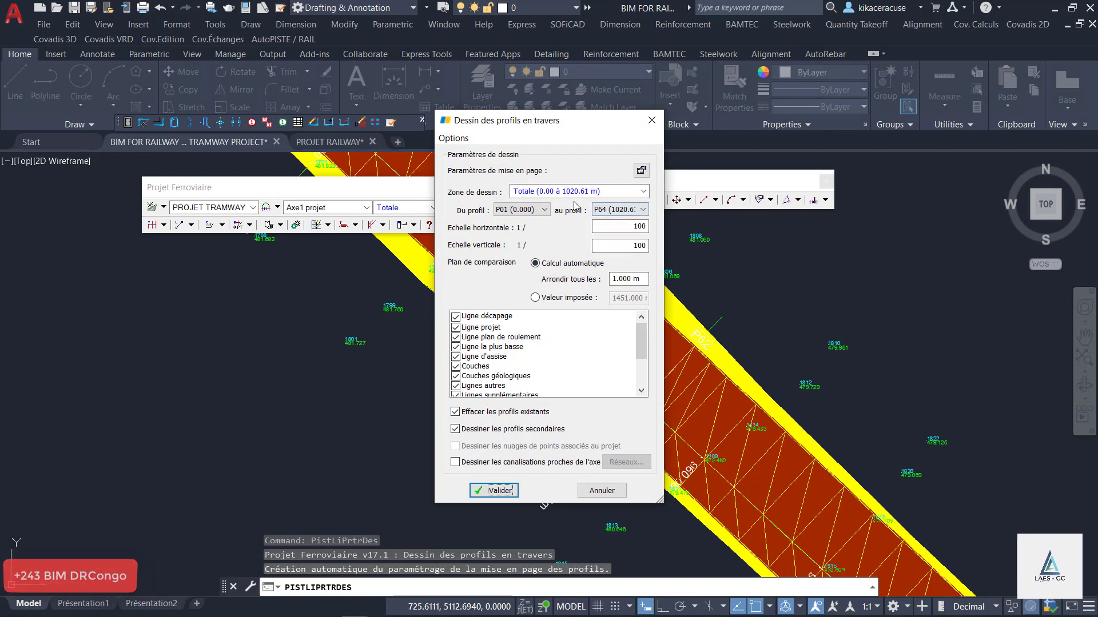
{"action": "left_click", "coordinate": [500, 490]}
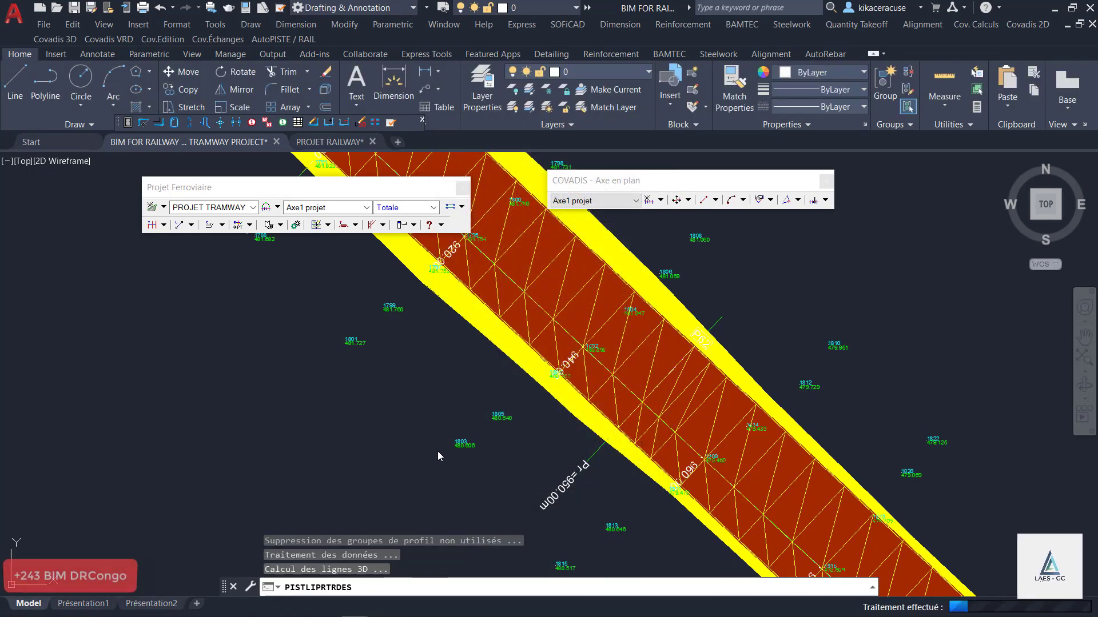
{"action": "scroll", "coordinate": [150, 381], "scroll_direction": "down", "scroll_amount": 6}
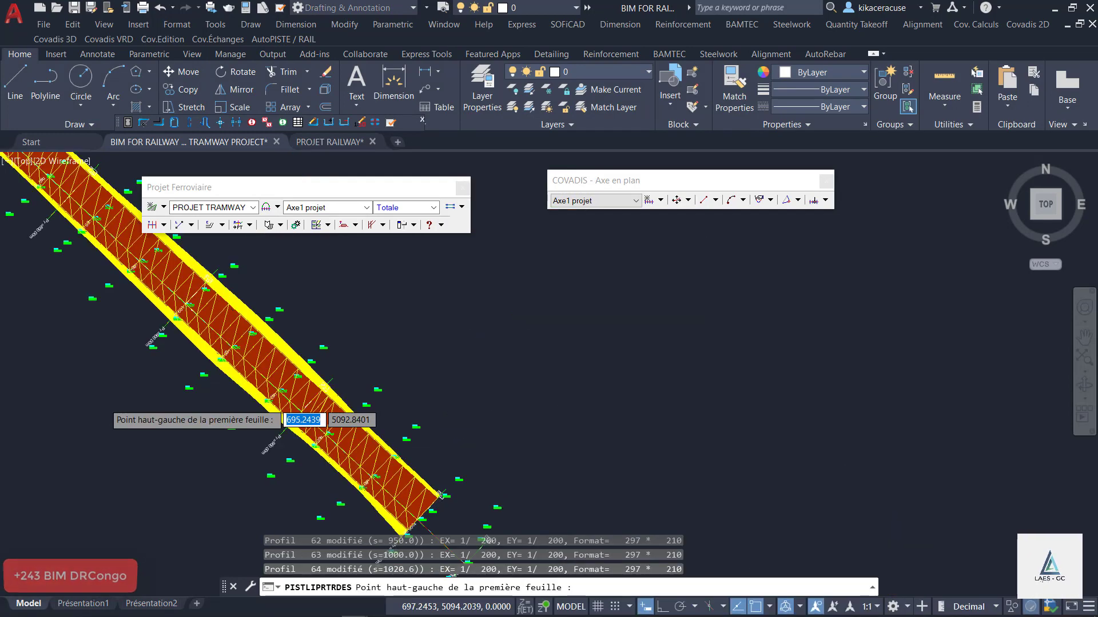
{"action": "scroll", "coordinate": [290, 443], "scroll_direction": "down", "scroll_amount": 6}
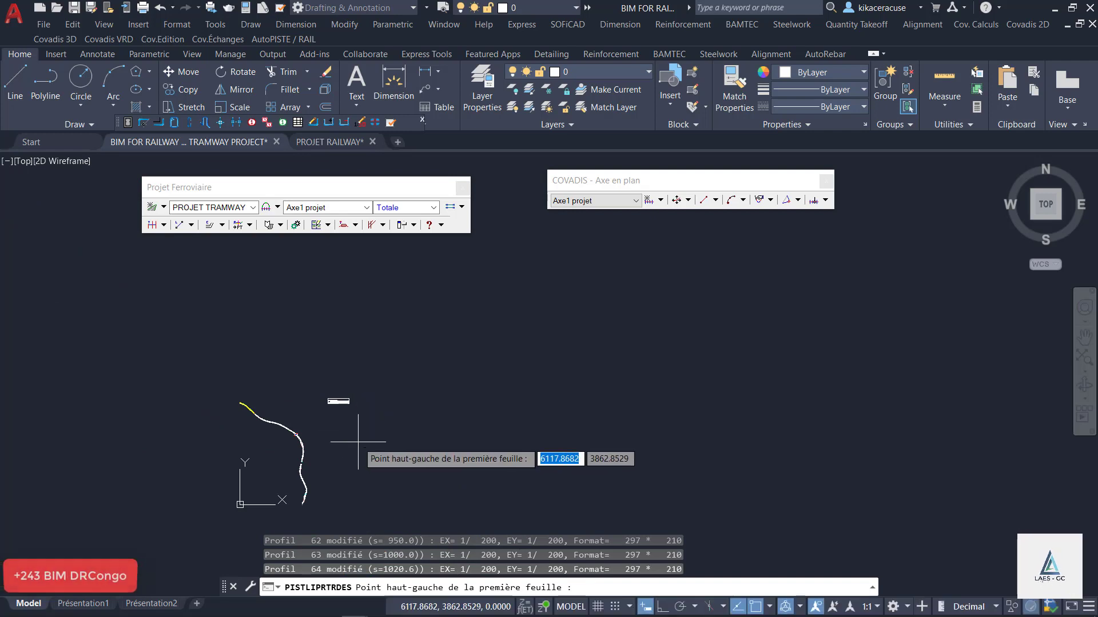
{"action": "scroll", "coordinate": [361, 443], "scroll_direction": "up", "scroll_amount": 6}
{"action": "left_click", "coordinate": [360, 295]}
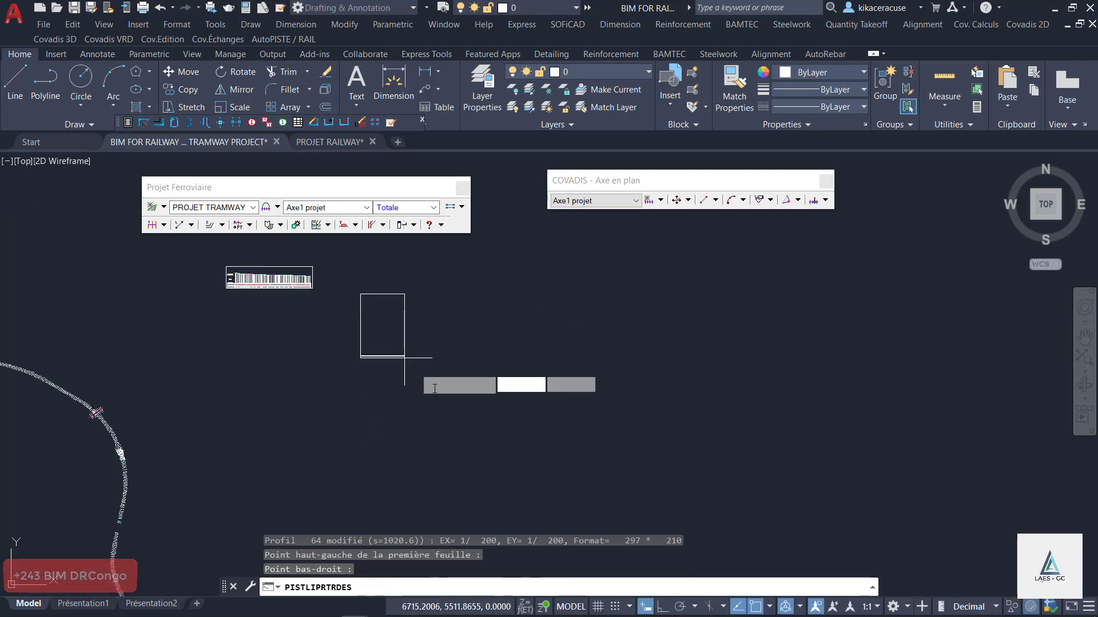
{"action": "left_click", "coordinate": [552, 499]}
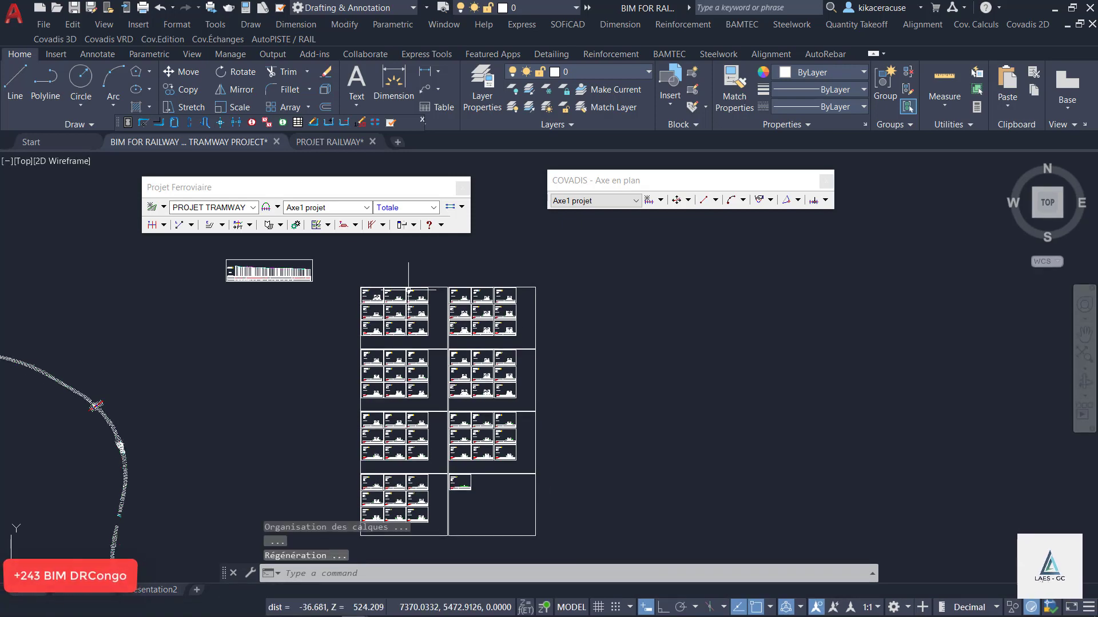
Examine the tramway cross-section sheets, checking the tram vehicles, platform layers, ground line and data table rows.
{"action": "scroll", "coordinate": [373, 296], "scroll_direction": "up", "scroll_amount": 3}
{"action": "scroll", "coordinate": [374, 296], "scroll_direction": "up", "scroll_amount": 5}
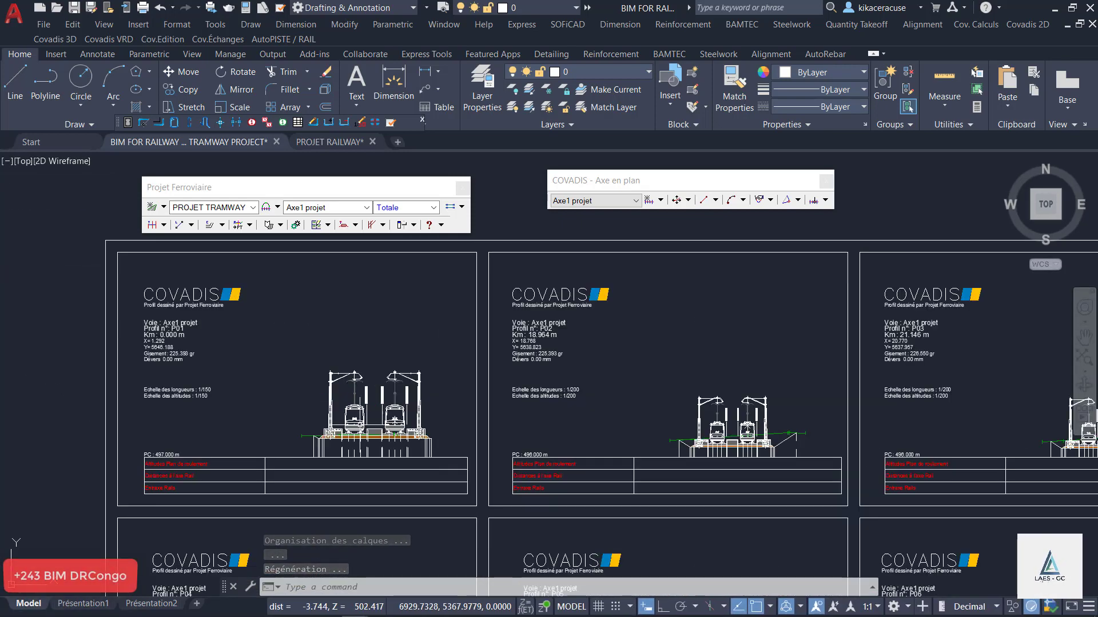
{"action": "scroll", "coordinate": [432, 378], "scroll_direction": "up", "scroll_amount": 3}
{"action": "scroll", "coordinate": [370, 457], "scroll_direction": "up", "scroll_amount": 2}
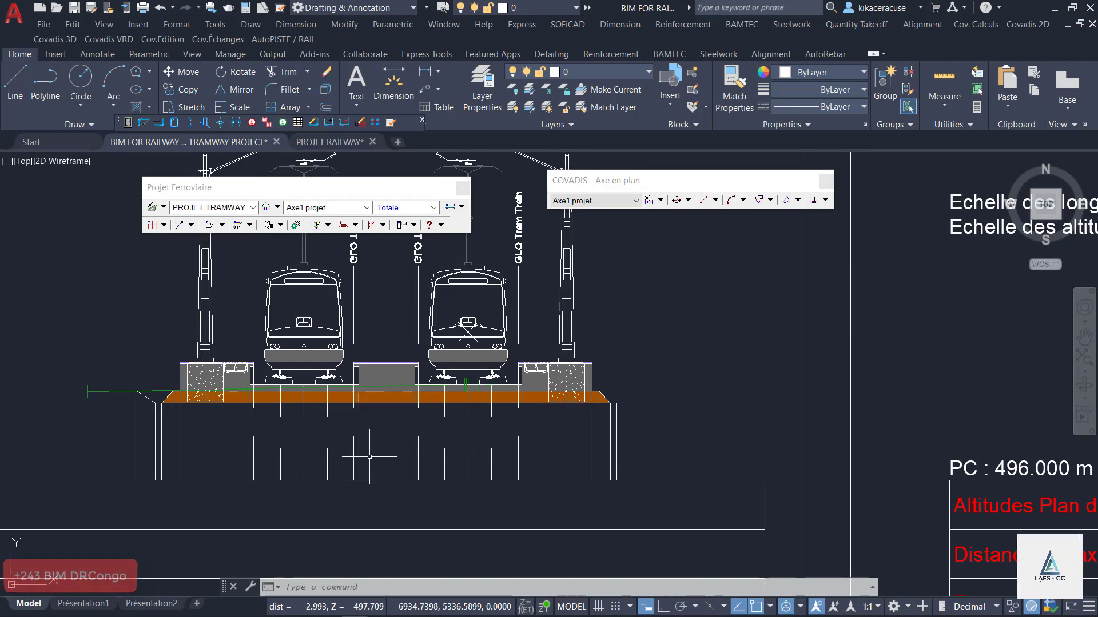
{"action": "scroll", "coordinate": [370, 457], "scroll_direction": "down", "scroll_amount": 6}
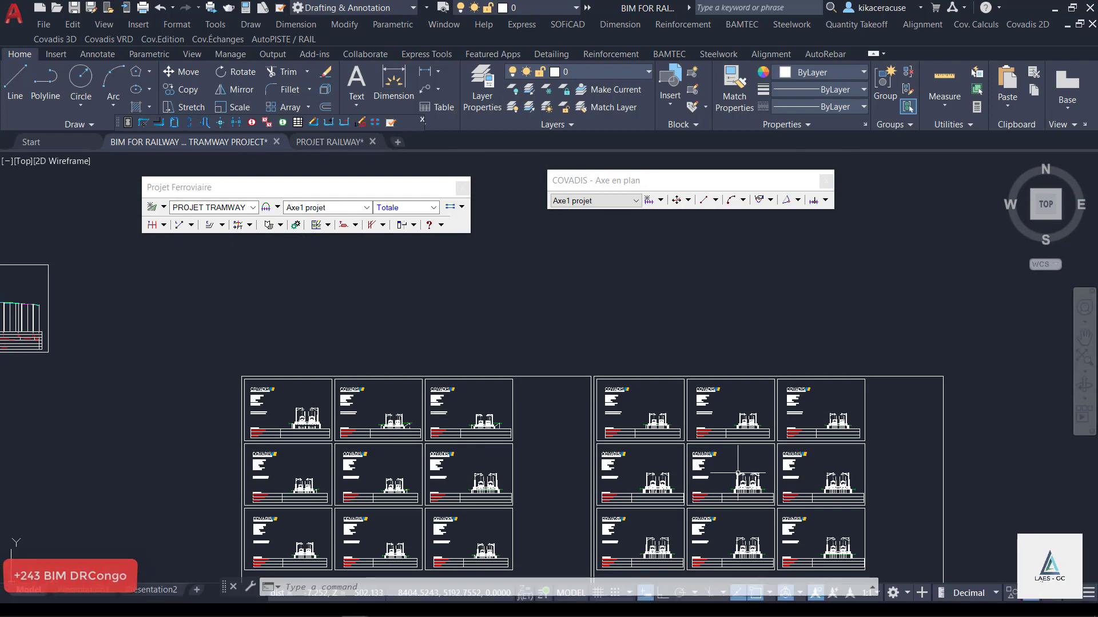
{"action": "scroll", "coordinate": [737, 474], "scroll_direction": "up", "scroll_amount": 6}
{"action": "scroll", "coordinate": [808, 458], "scroll_direction": "down", "scroll_amount": 2}
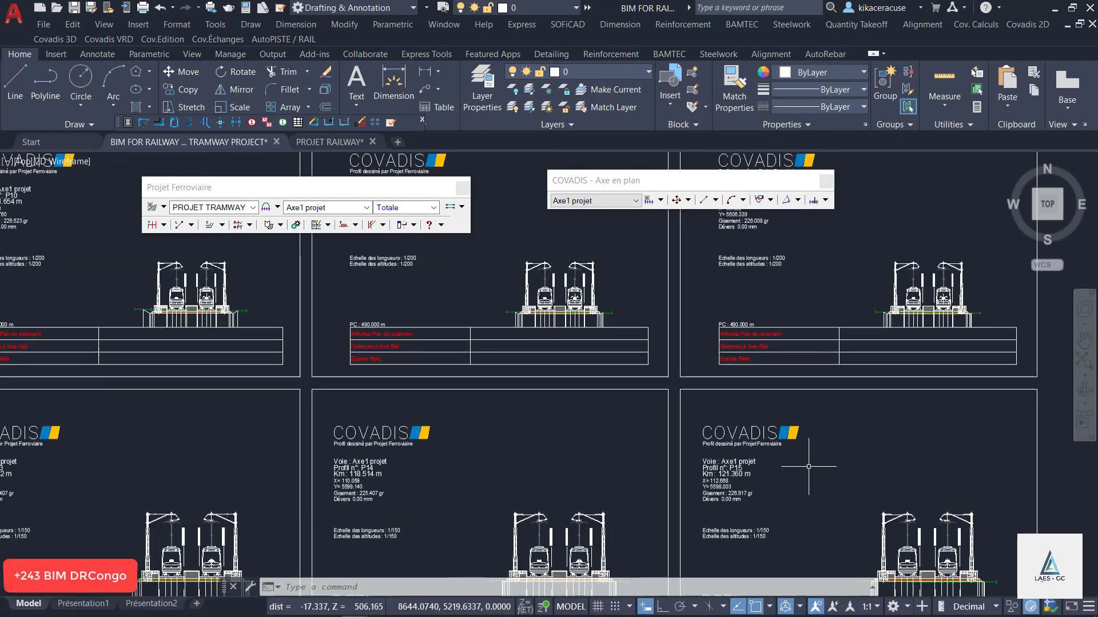
{"action": "scroll", "coordinate": [478, 339], "scroll_direction": "up", "scroll_amount": 4}
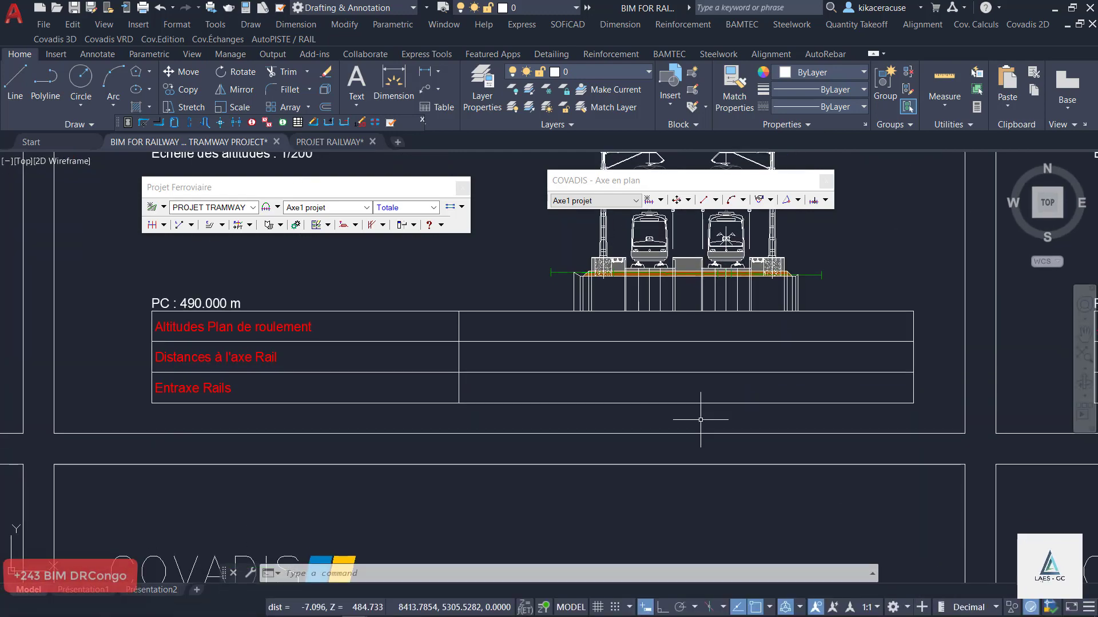
{"action": "scroll", "coordinate": [700, 420], "scroll_direction": "down", "scroll_amount": 5}
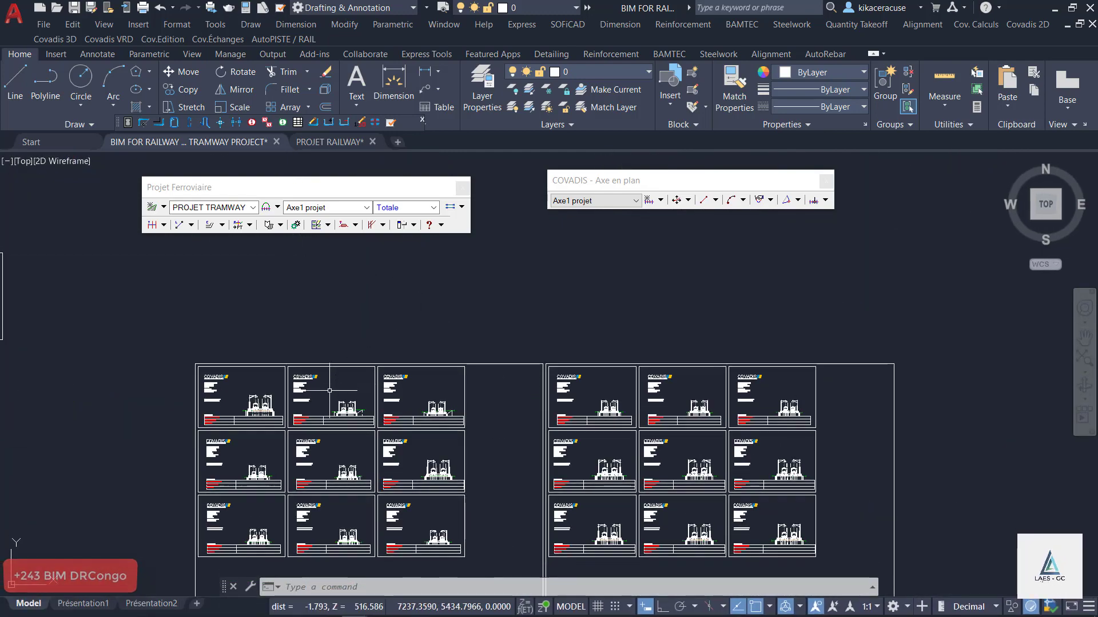
{"action": "scroll", "coordinate": [329, 391], "scroll_direction": "up", "scroll_amount": 4}
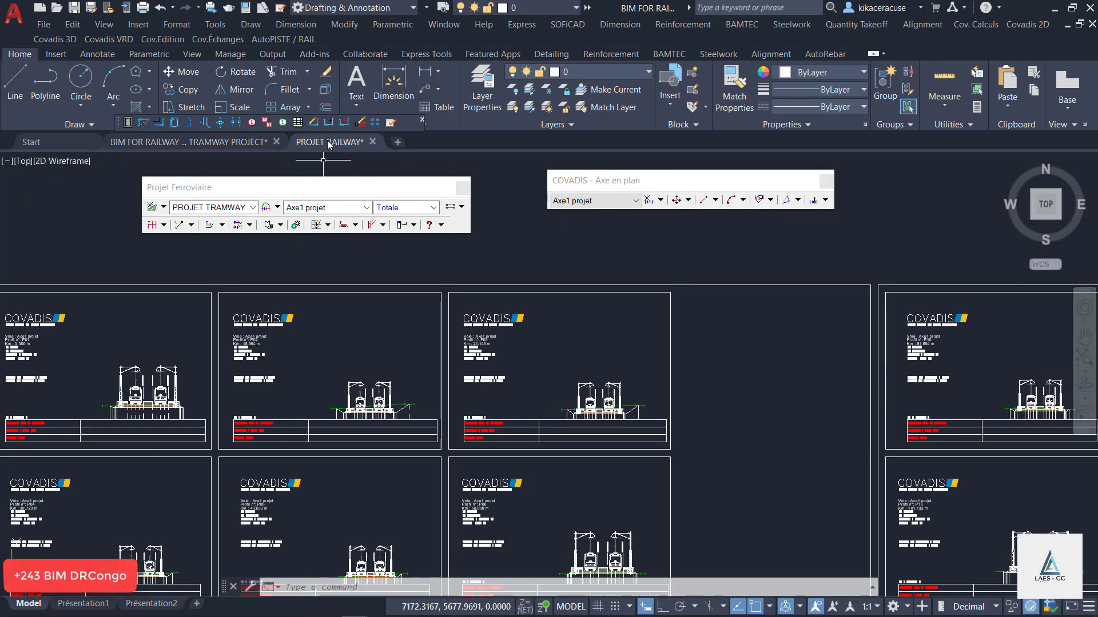
Compare the cross-section sheets in the PROJET RAILWAY drawing with those in the BIM FOR RAILWAY tramway drawing.
{"action": "left_click", "coordinate": [330, 142]}
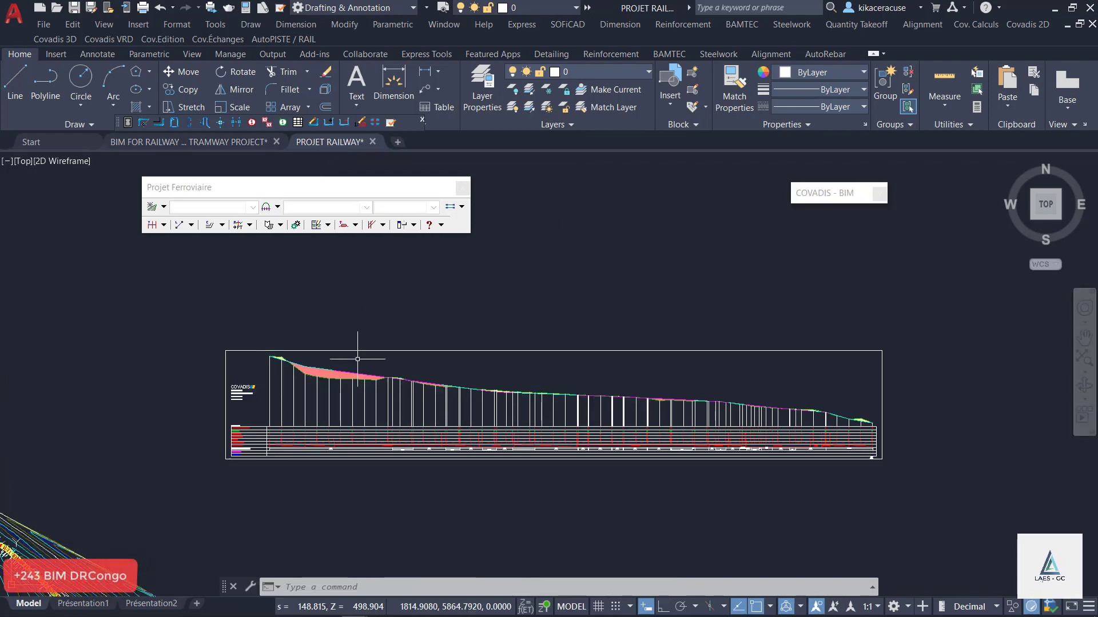
{"action": "scroll", "coordinate": [358, 359], "scroll_direction": "down", "scroll_amount": 8}
{"action": "scroll", "coordinate": [517, 373], "scroll_direction": "up", "scroll_amount": 4}
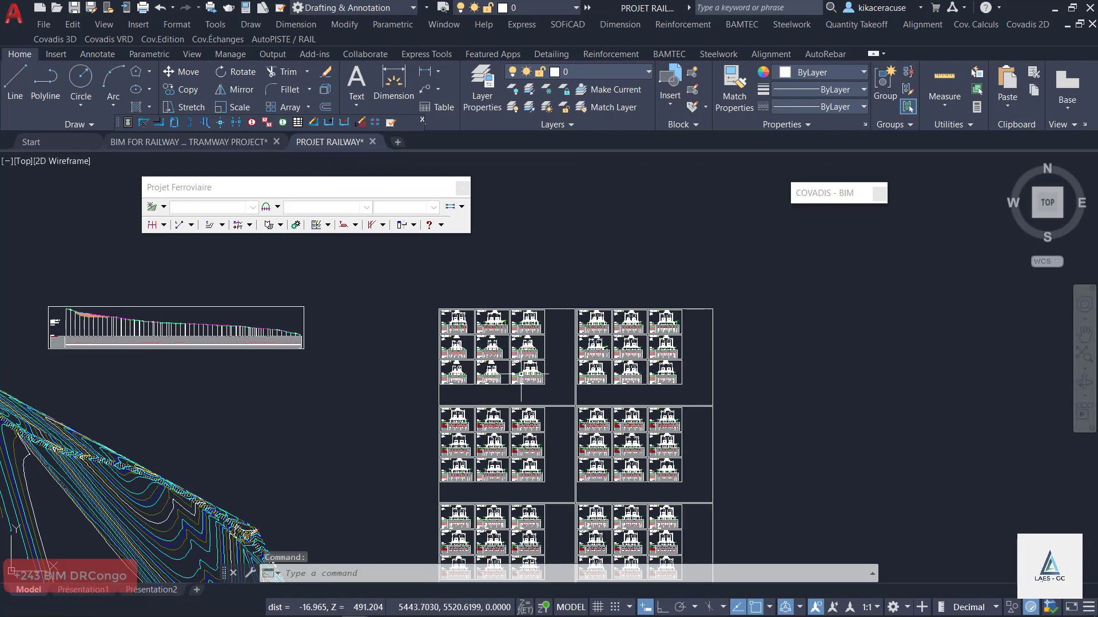
{"action": "scroll", "coordinate": [520, 375], "scroll_direction": "up", "scroll_amount": 8}
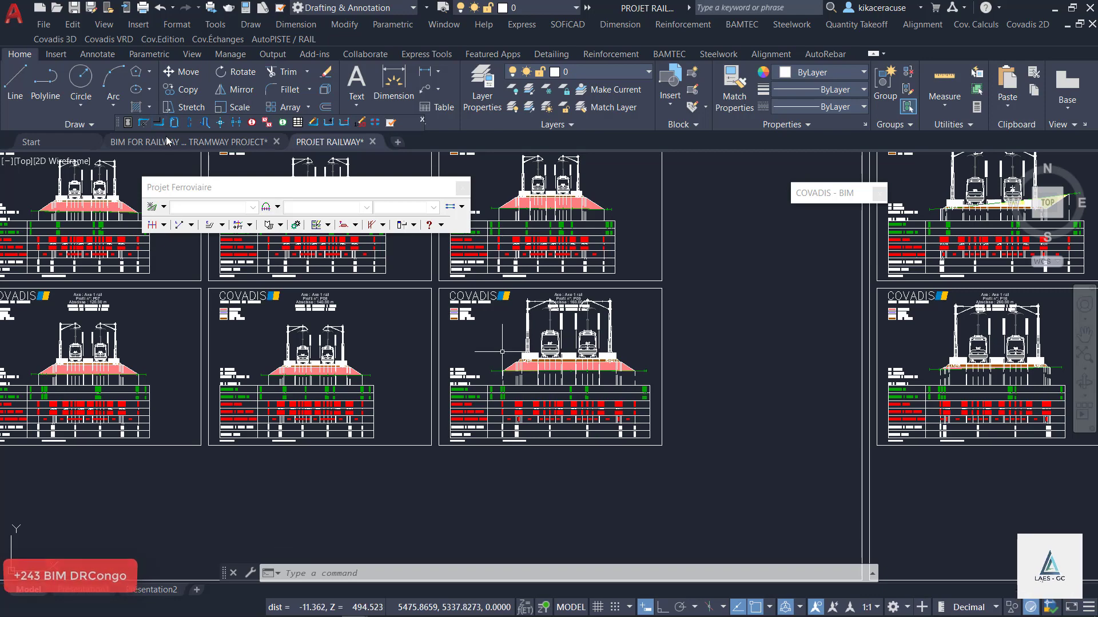
{"action": "scroll", "coordinate": [556, 476], "scroll_direction": "up", "scroll_amount": 5}
{"action": "scroll", "coordinate": [557, 475], "scroll_direction": "down", "scroll_amount": 5}
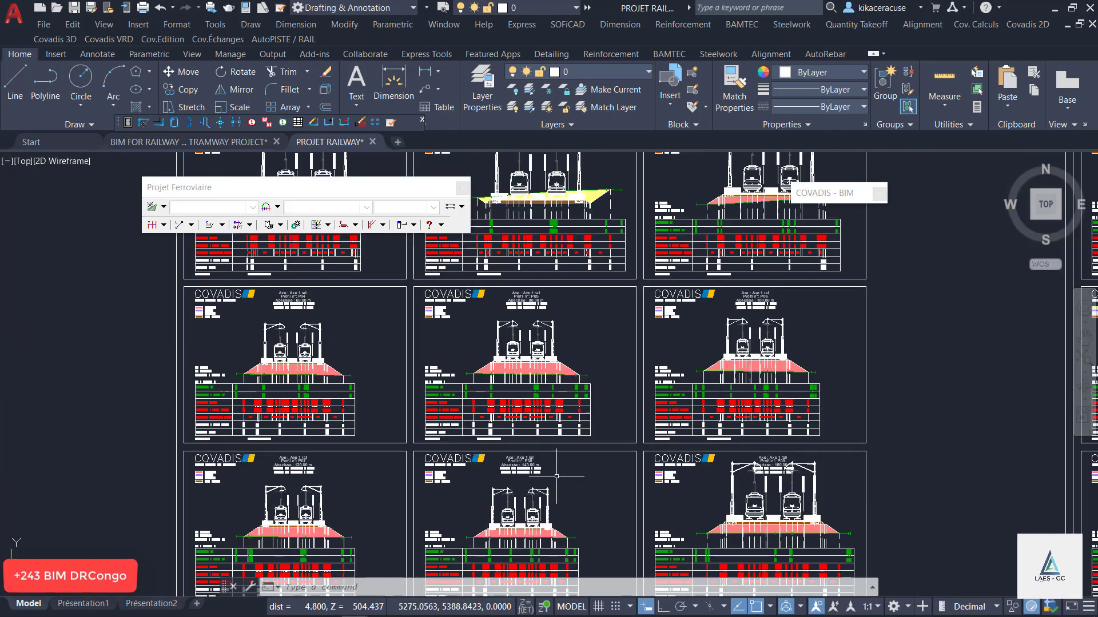
{"action": "scroll", "coordinate": [305, 358], "scroll_direction": "up", "scroll_amount": 3}
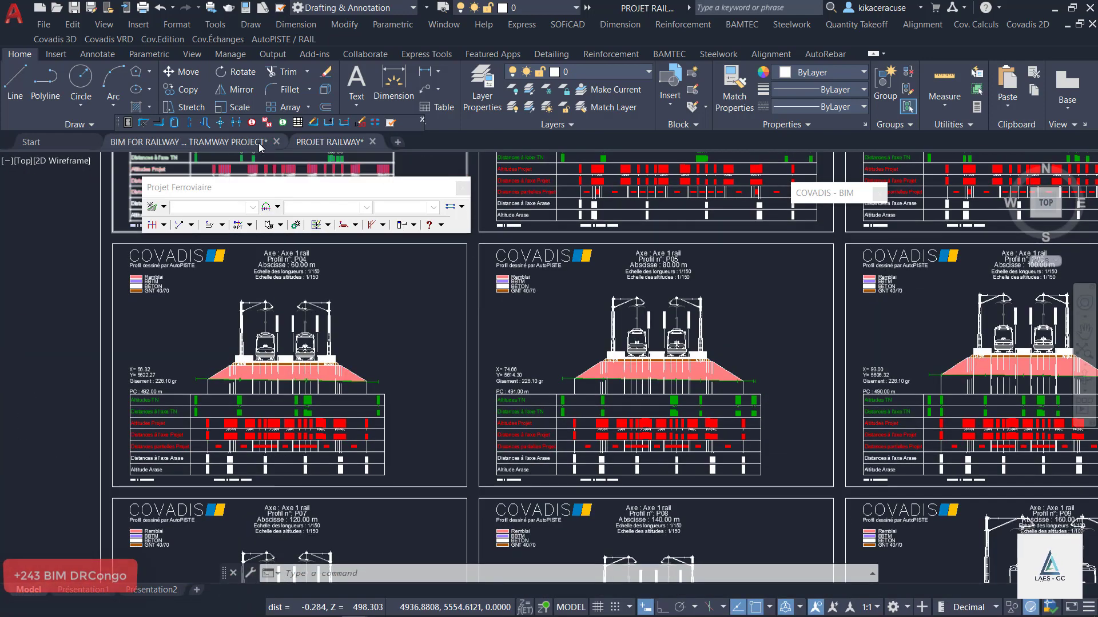
{"action": "left_click", "coordinate": [228, 143]}
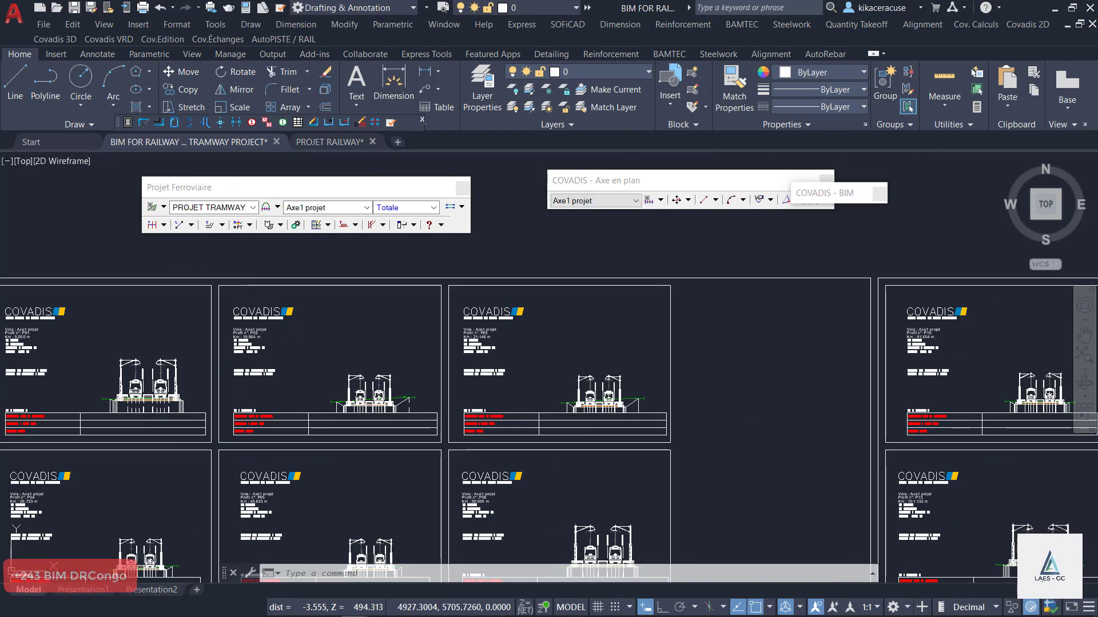
{"action": "scroll", "coordinate": [369, 403], "scroll_direction": "up", "scroll_amount": 5}
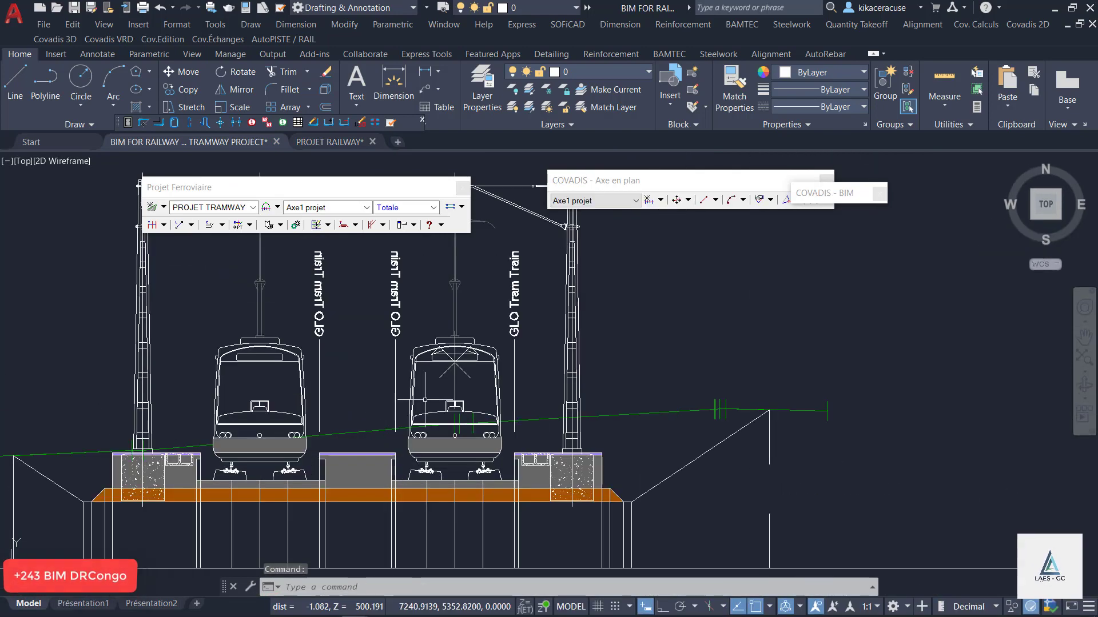
Set the listings of the railway project to Word format.
{"action": "scroll", "coordinate": [400, 423], "scroll_direction": "down", "scroll_amount": 8}
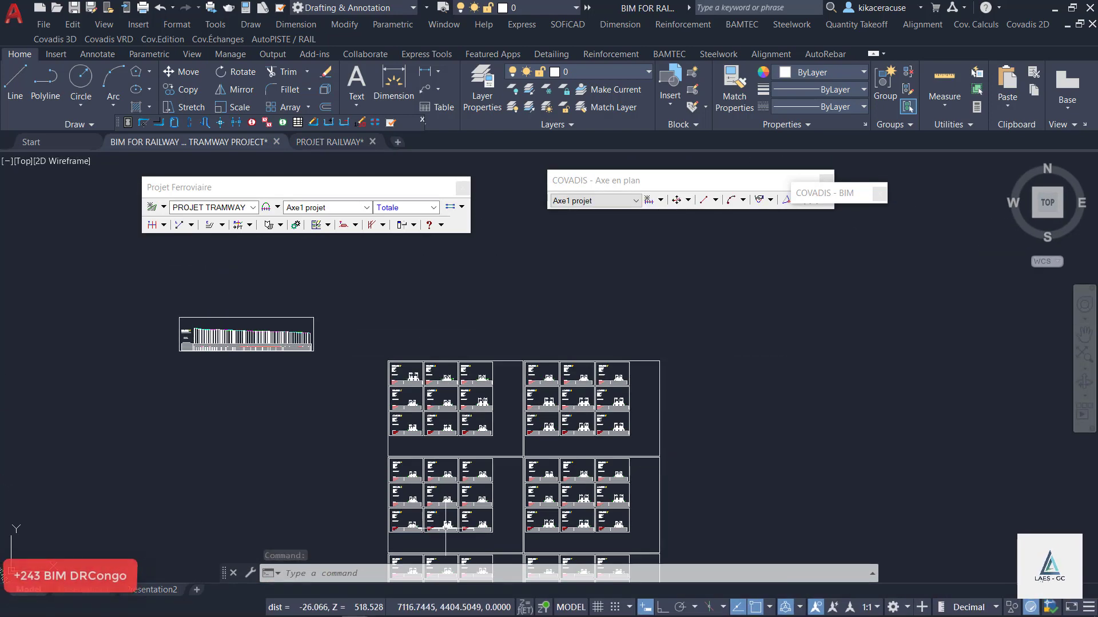
{"action": "scroll", "coordinate": [423, 412], "scroll_direction": "up", "scroll_amount": 5}
{"action": "scroll", "coordinate": [392, 351], "scroll_direction": "down", "scroll_amount": 3}
{"action": "scroll", "coordinate": [391, 351], "scroll_direction": "down", "scroll_amount": 2}
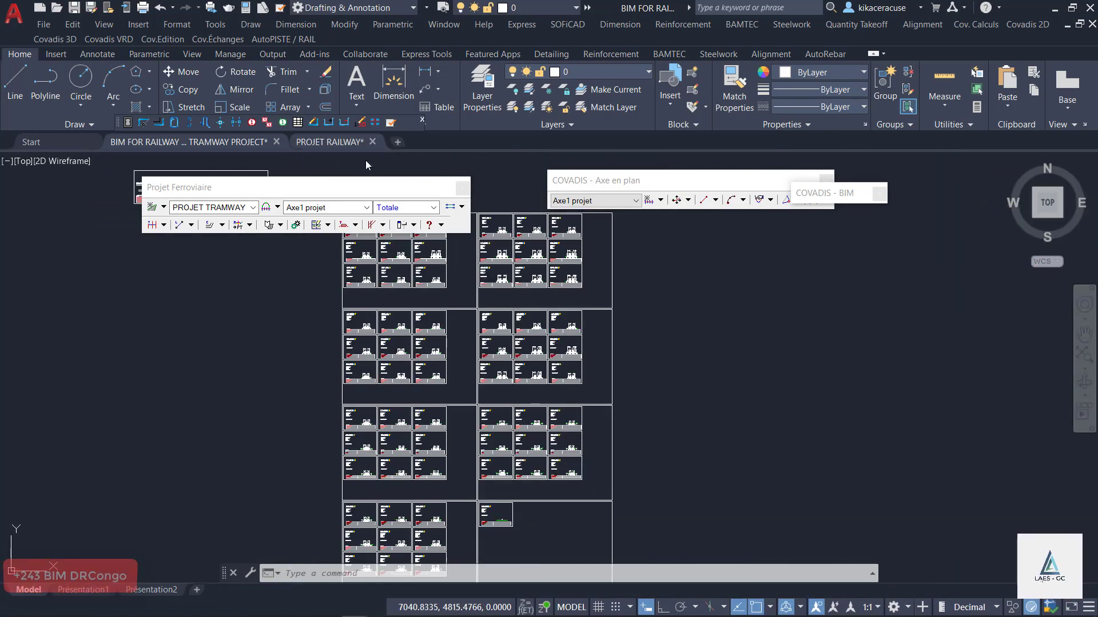
{"action": "left_click", "coordinate": [415, 225]}
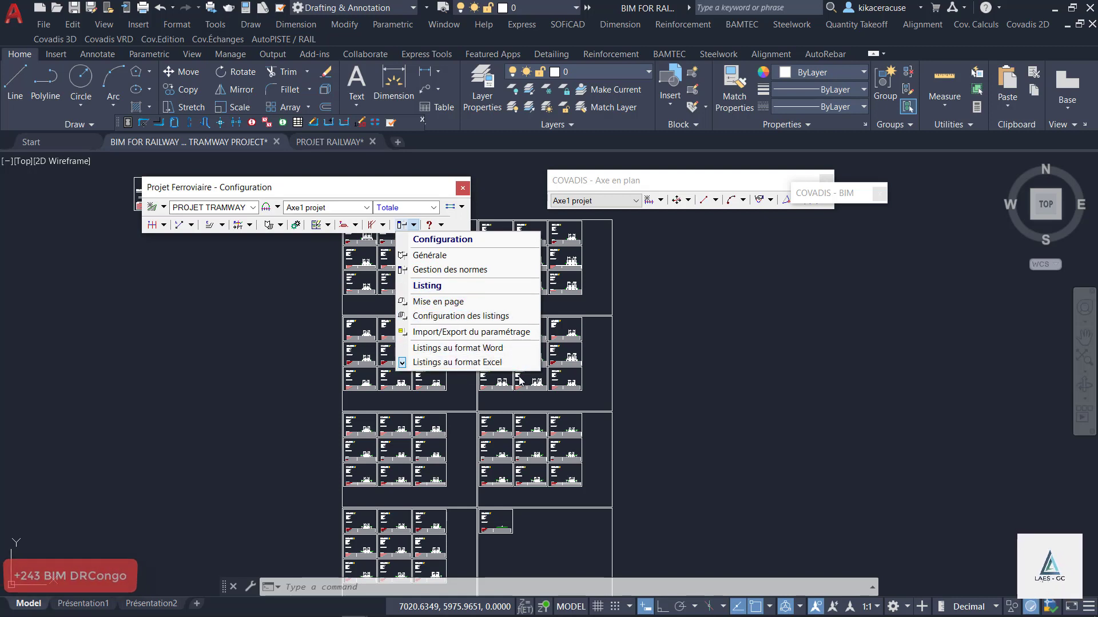
{"action": "left_click", "coordinate": [449, 351]}
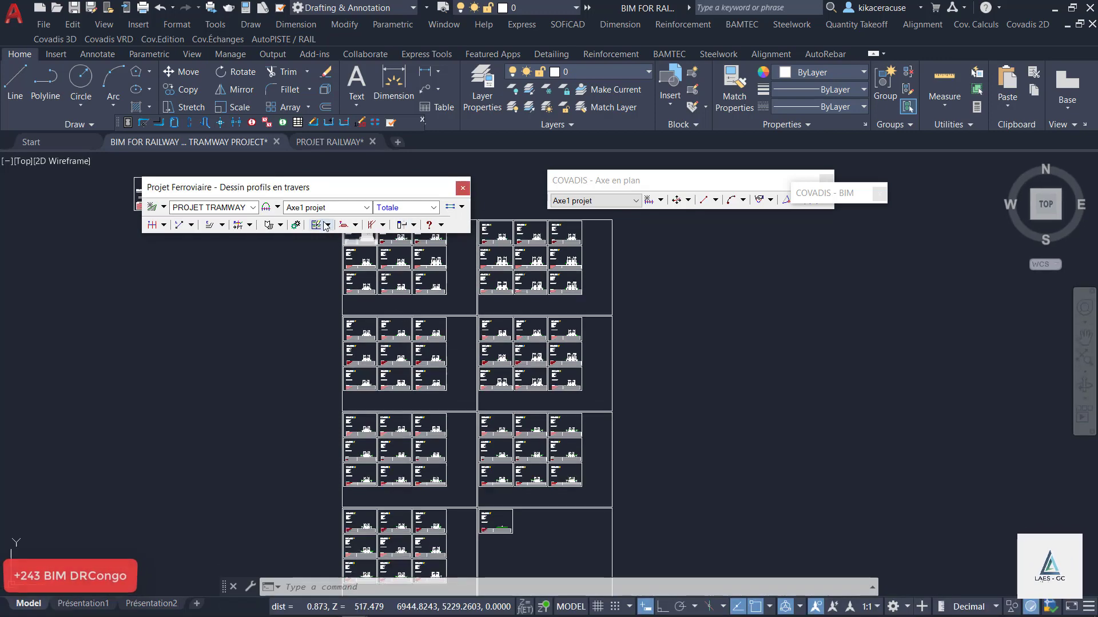
{"action": "left_click", "coordinate": [329, 224]}
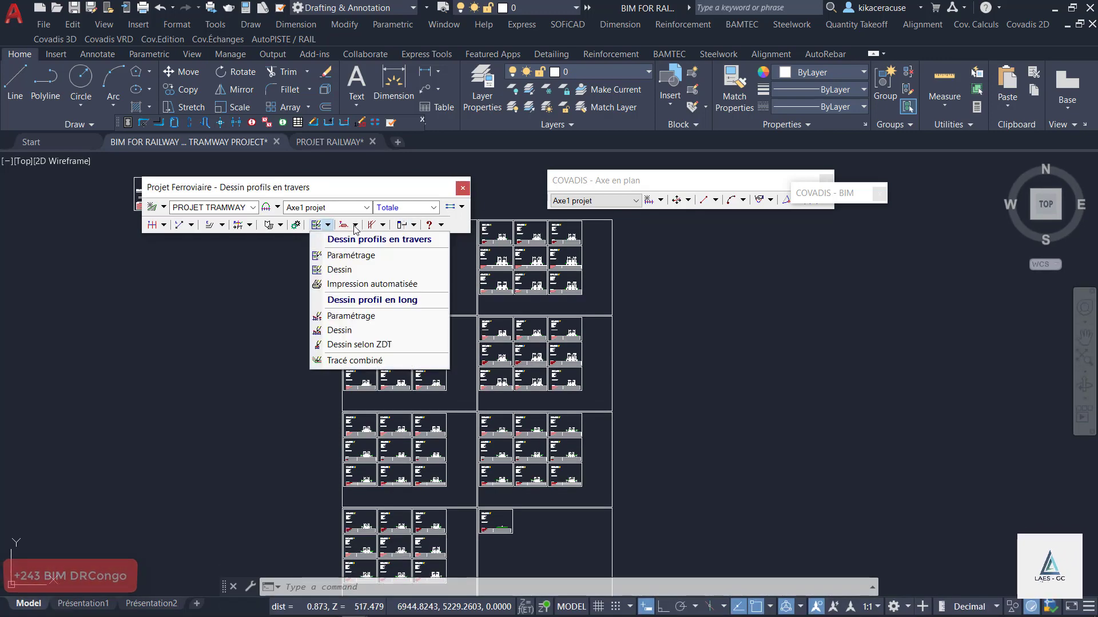
{"action": "left_click", "coordinate": [355, 224]}
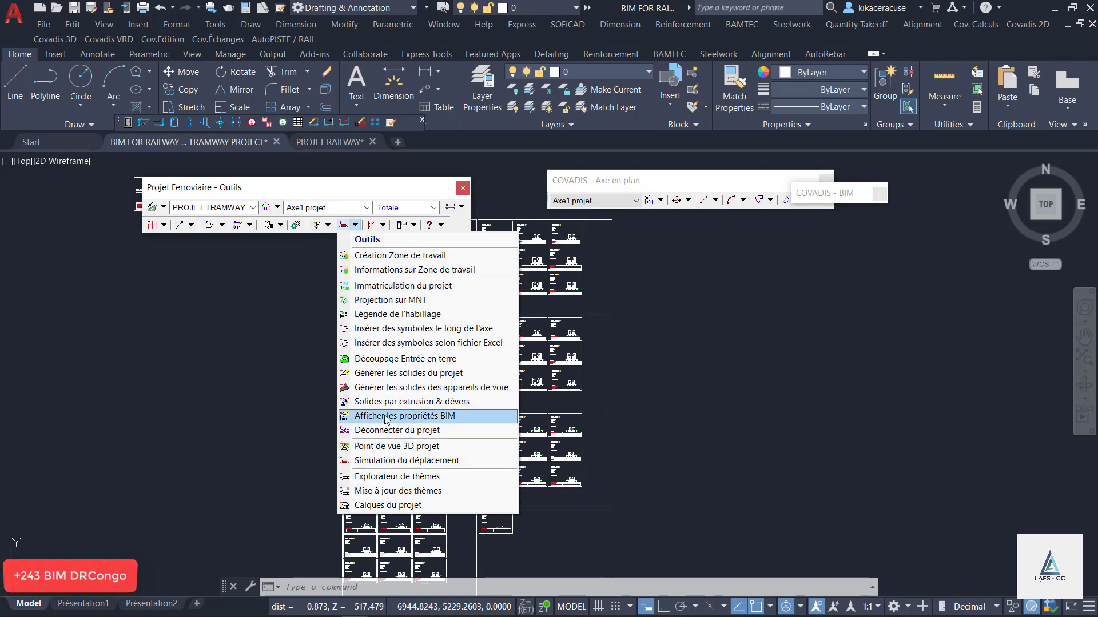
{"action": "left_click", "coordinate": [253, 185]}
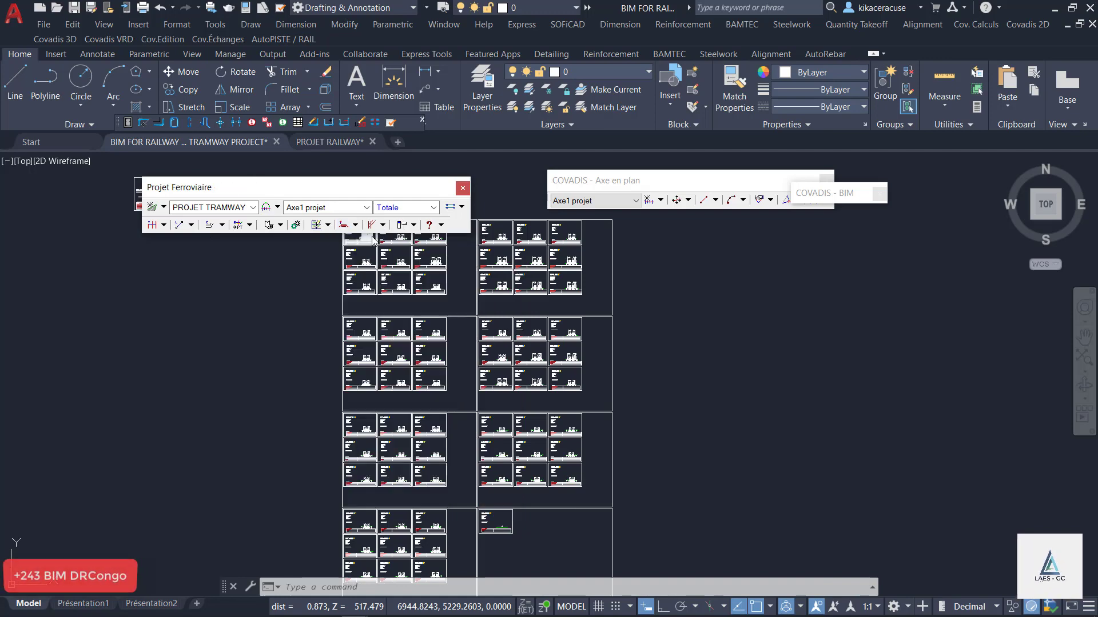
{"action": "left_click", "coordinate": [386, 225]}
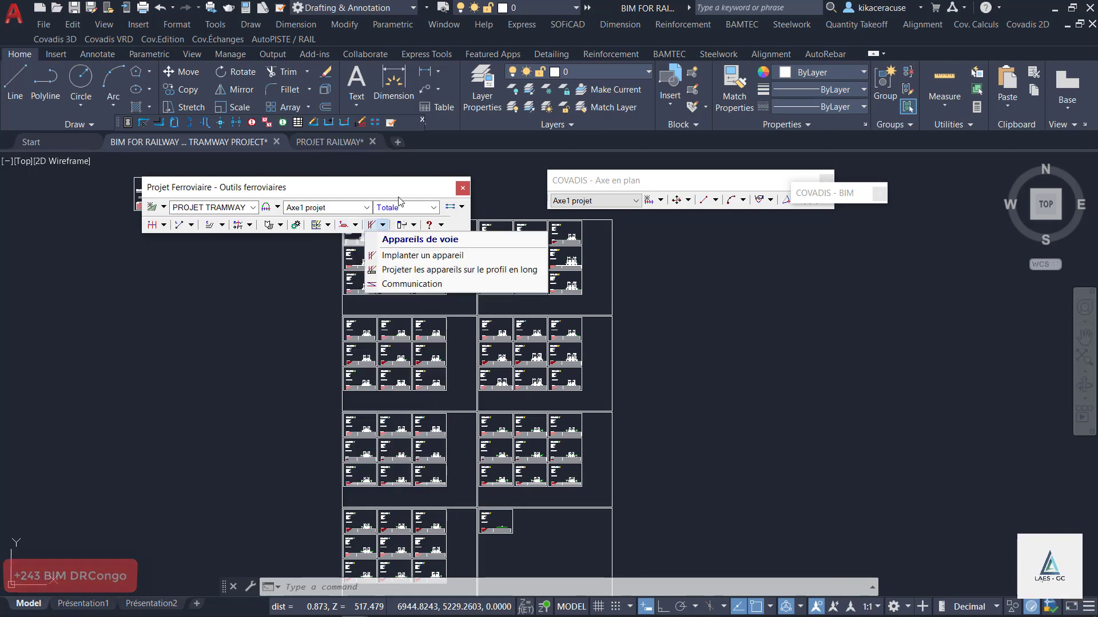
{"action": "left_click", "coordinate": [413, 225]}
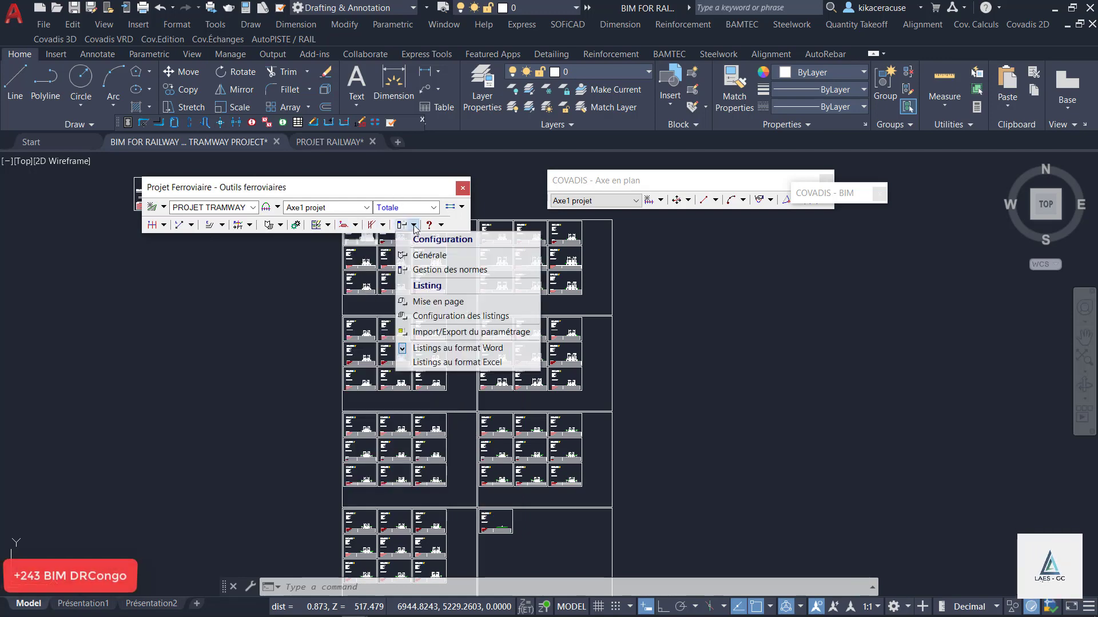
{"action": "left_click", "coordinate": [443, 299]}
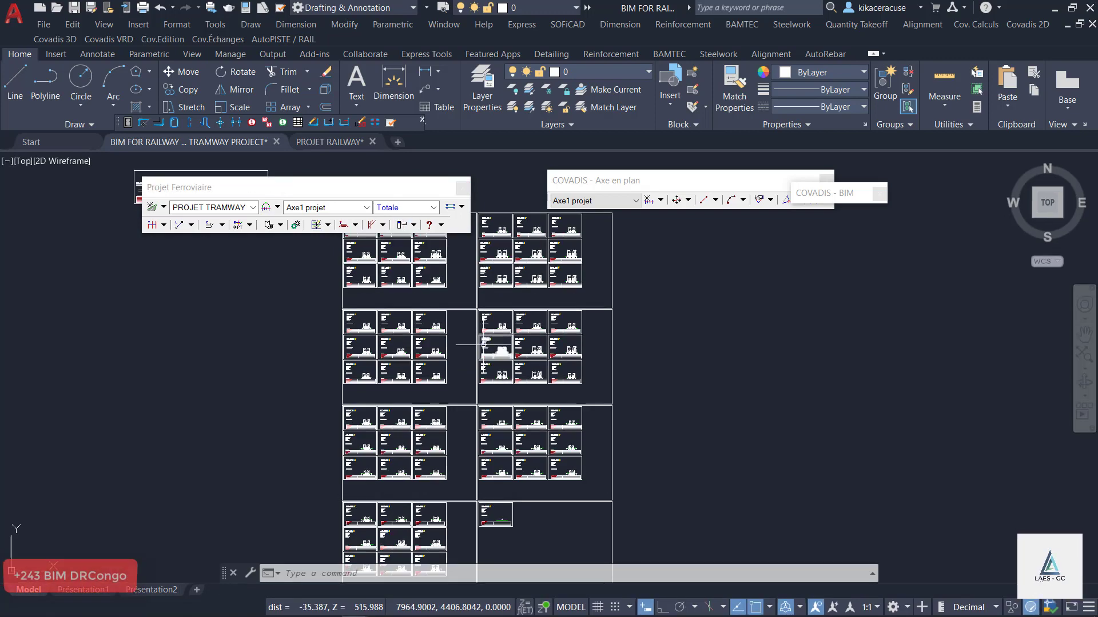
Review the general settings in the Projet Ferroviaire configuration and close it without changing anything.
{"action": "left_click", "coordinate": [412, 225]}
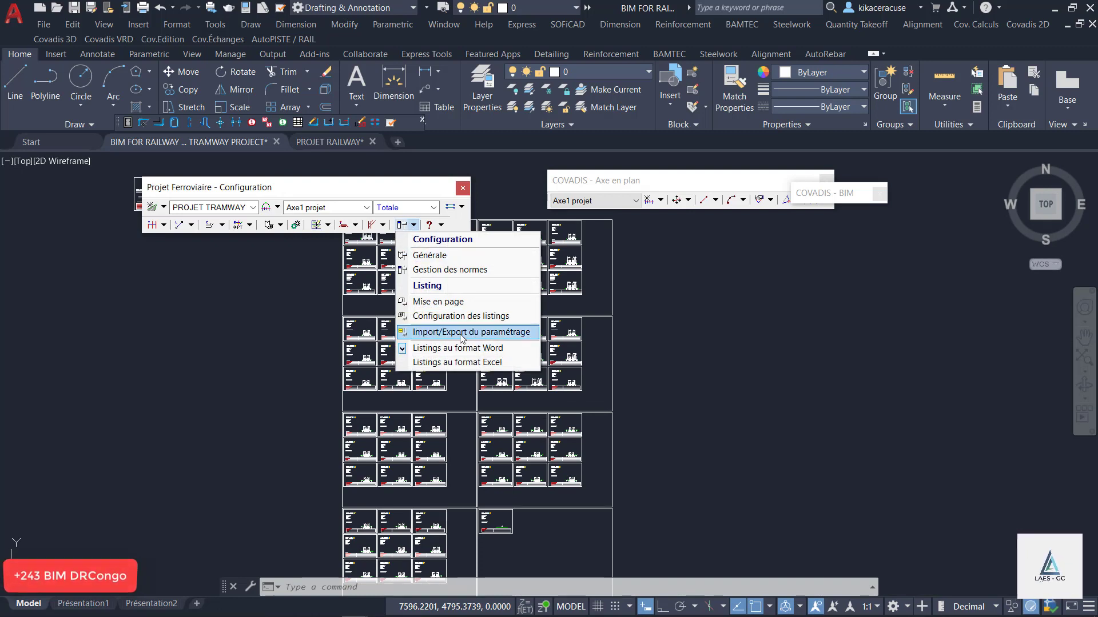
{"action": "left_click", "coordinate": [435, 255]}
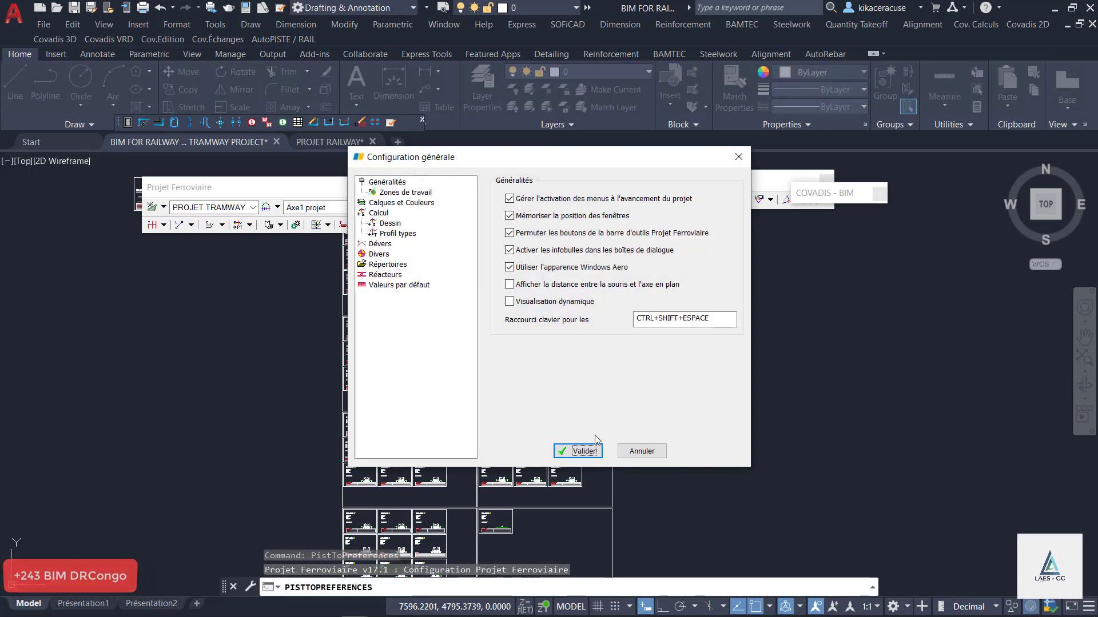
{"action": "left_click", "coordinate": [746, 158]}
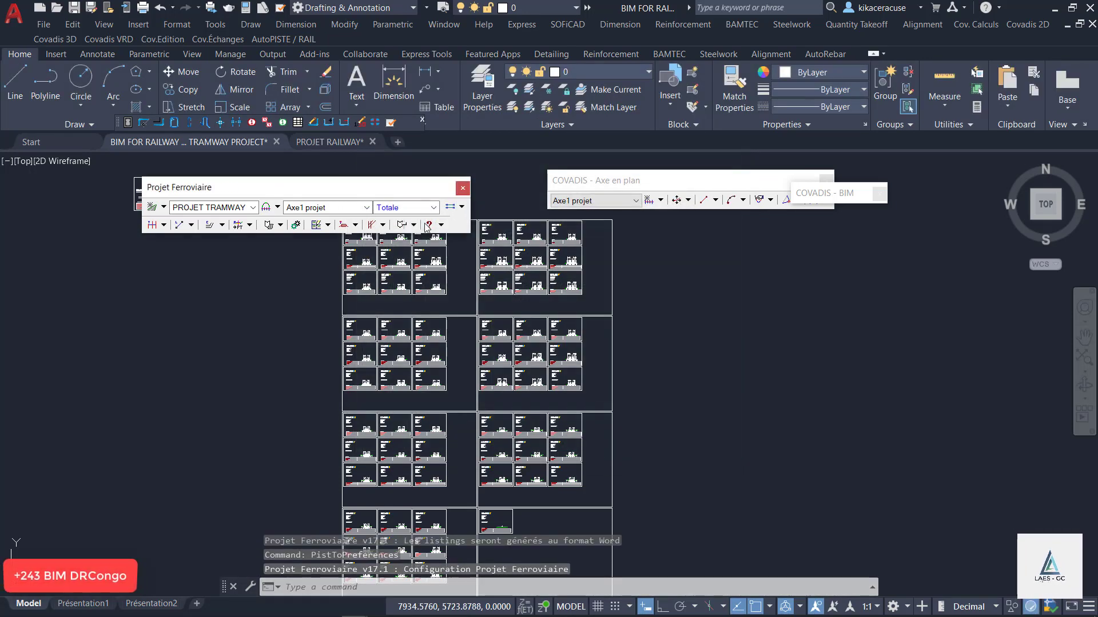
{"action": "left_click", "coordinate": [441, 224]}
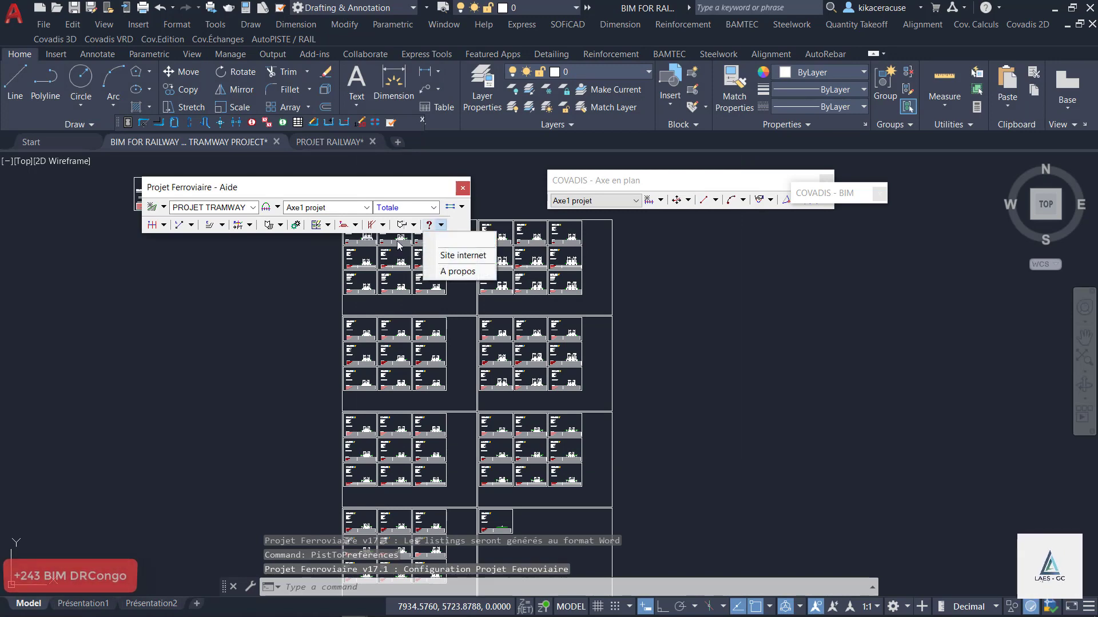
Run the railway dimensioning of Axe1 projet with the option to dimension the current plan axis enabled.
{"action": "left_click", "coordinate": [281, 226]}
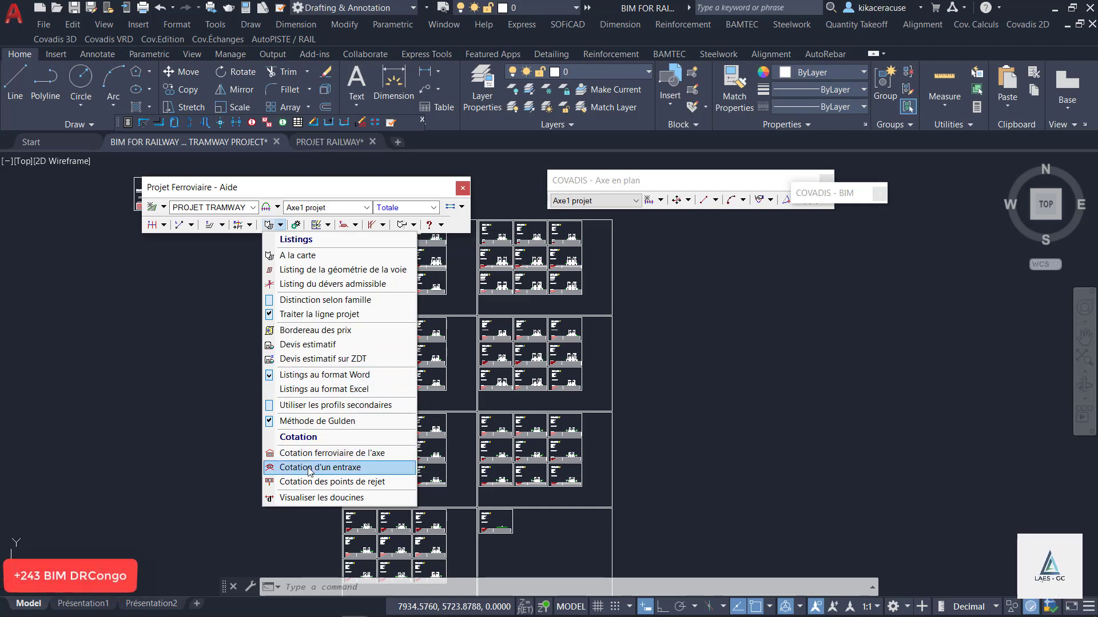
{"action": "left_click", "coordinate": [337, 457]}
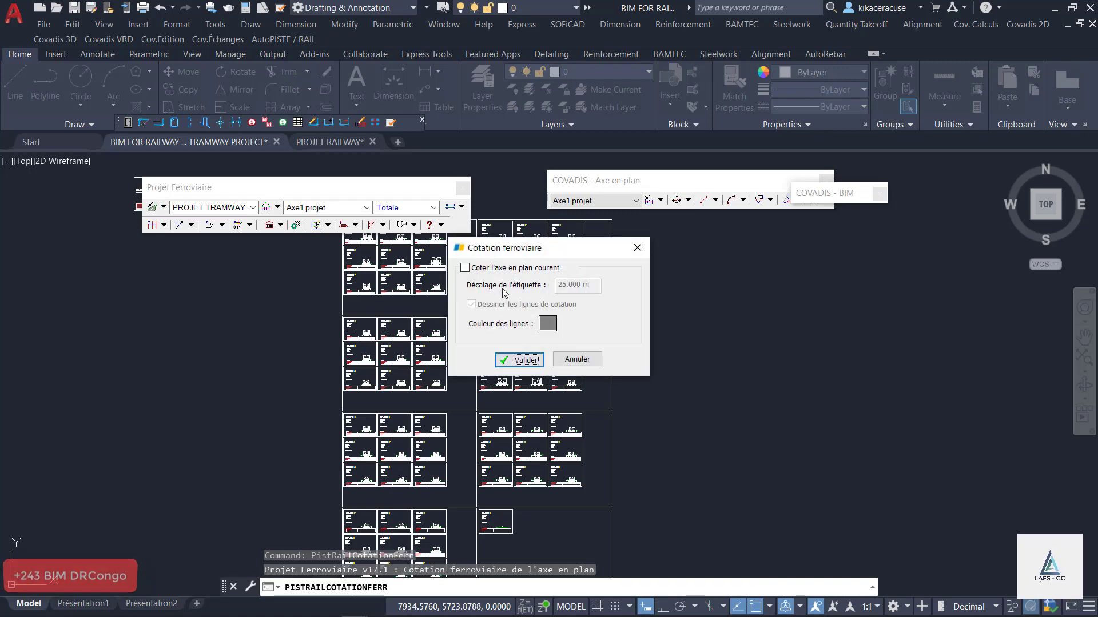
{"action": "left_click", "coordinate": [478, 270]}
{"action": "left_click", "coordinate": [526, 360]}
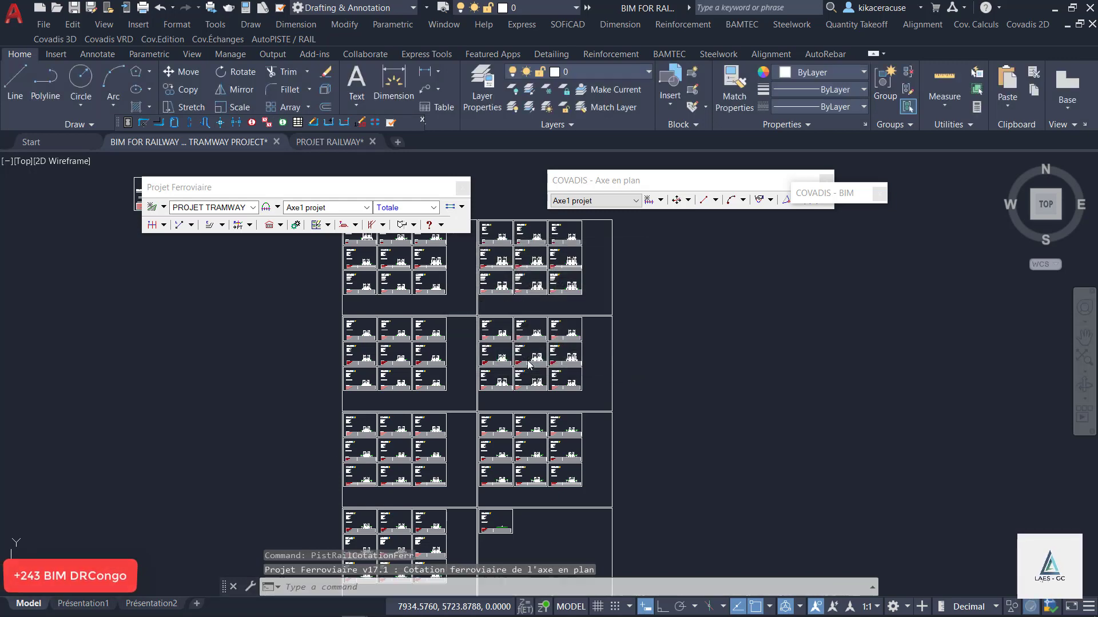
Generate the à la carte listings of Axe1 projet with Configuration n°1, including axis and earthwork volume reports.
{"action": "left_click", "coordinate": [327, 226]}
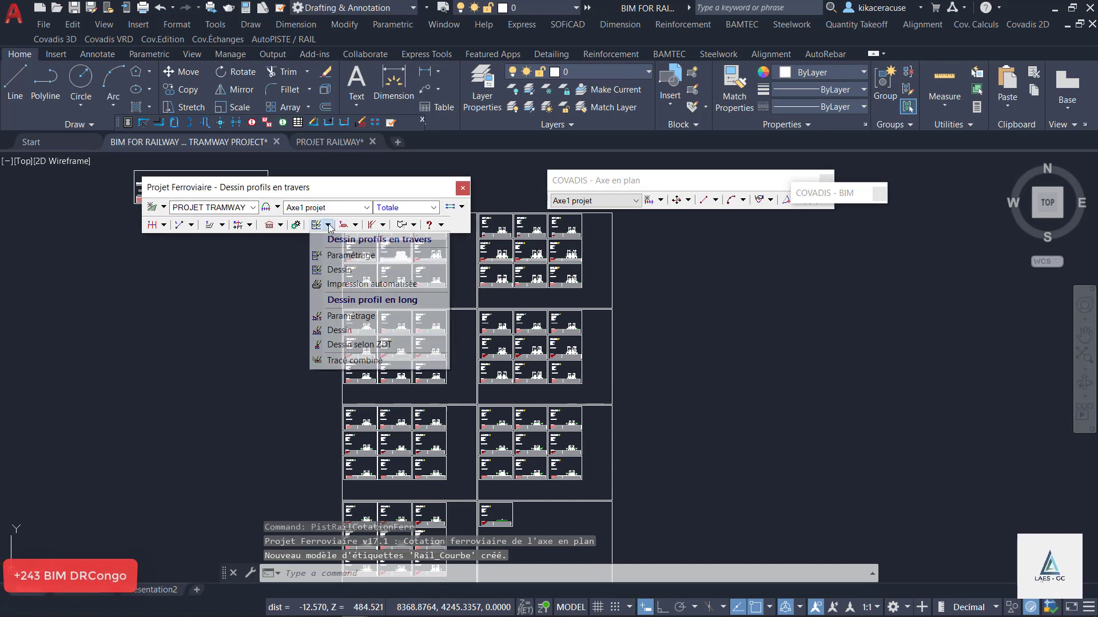
{"action": "left_click", "coordinate": [280, 224]}
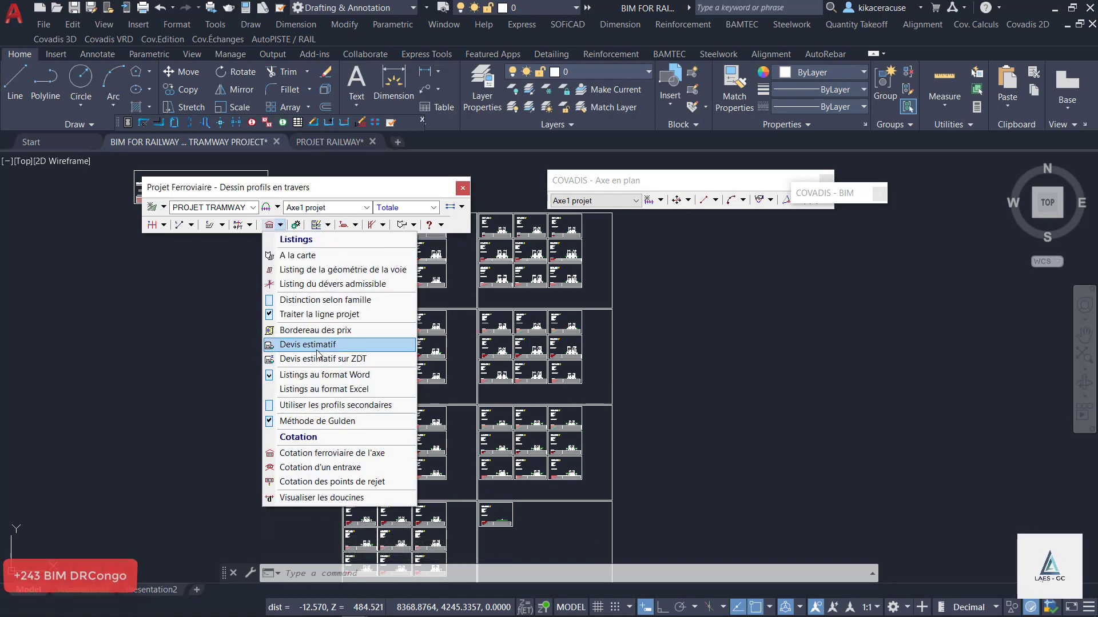
{"action": "left_click", "coordinate": [309, 256]}
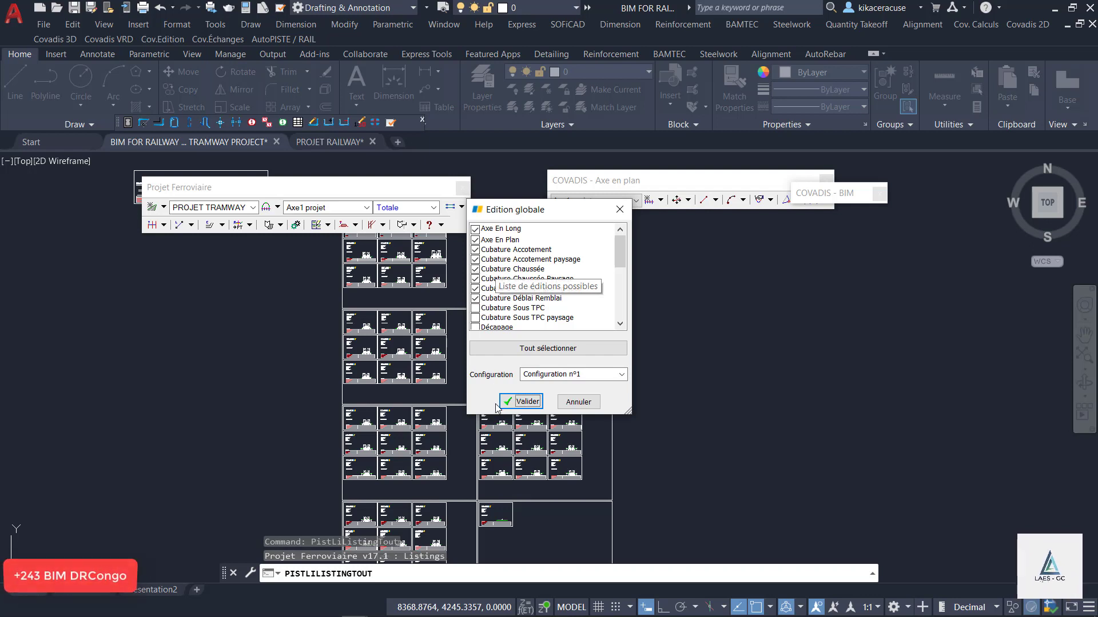
{"action": "left_click", "coordinate": [517, 402]}
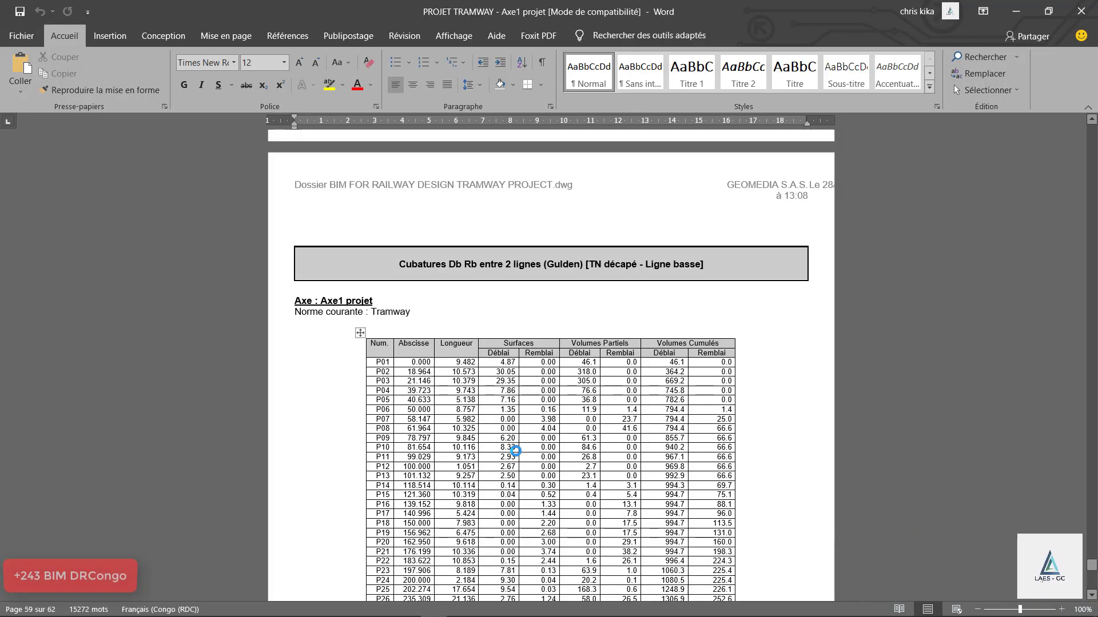
Examine the generated Word listing of Axe1 projet, from the cut and fill volumes to the material volumes per profile.
{"action": "scroll", "coordinate": [552, 377], "scroll_direction": "down", "scroll_amount": 4}
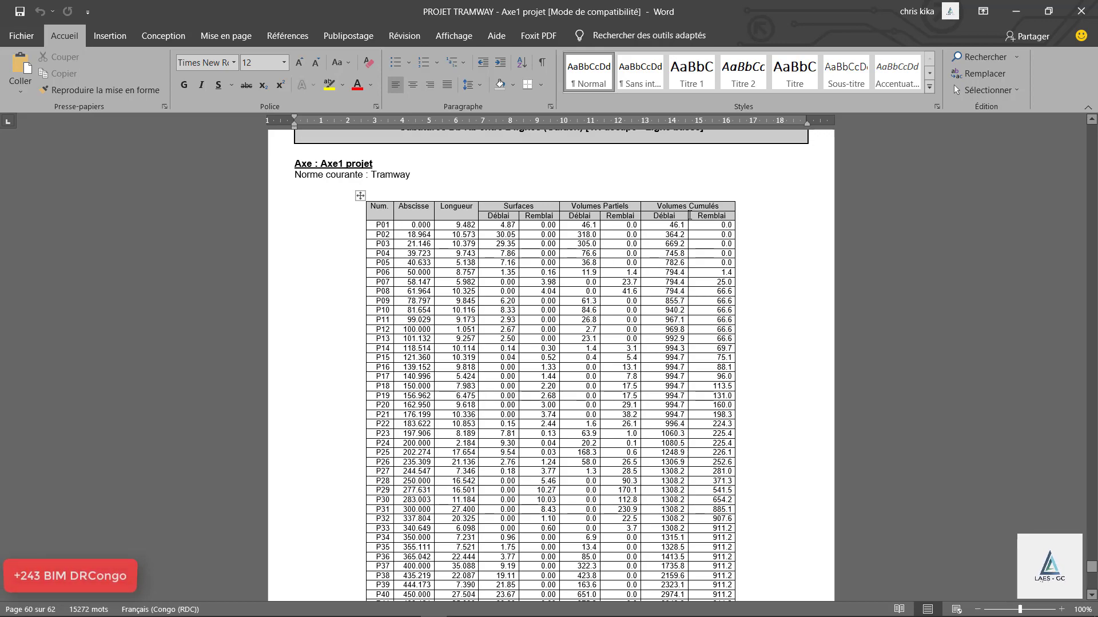
{"action": "scroll", "coordinate": [764, 321], "scroll_direction": "down", "scroll_amount": 20}
{"action": "scroll", "coordinate": [764, 331], "scroll_direction": "down", "scroll_amount": 20}
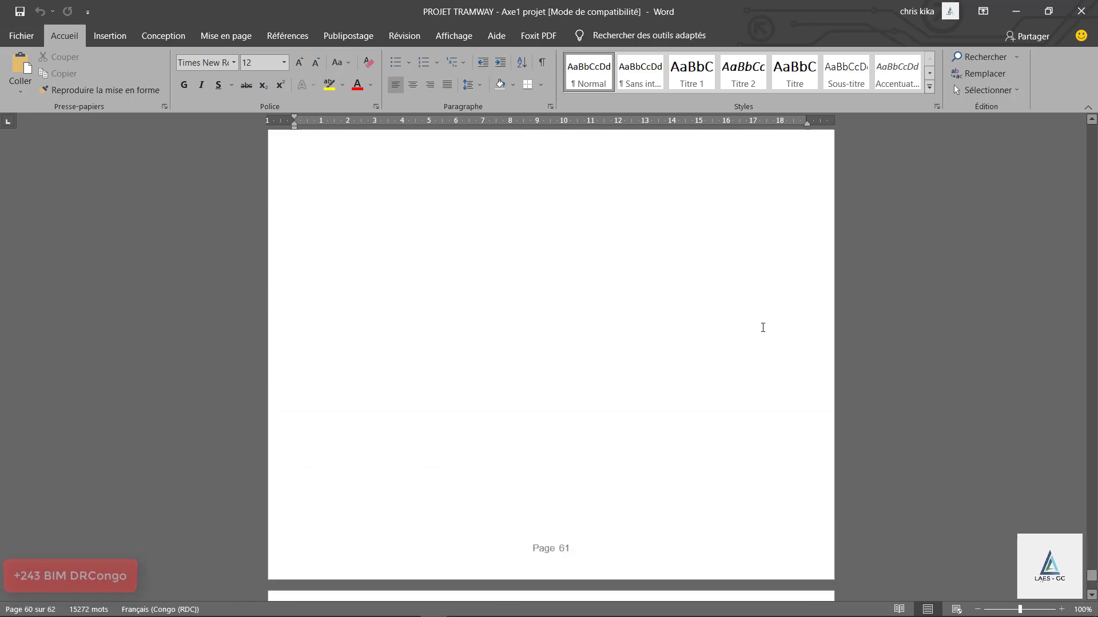
{"action": "scroll", "coordinate": [763, 327], "scroll_direction": "up", "scroll_amount": 20}
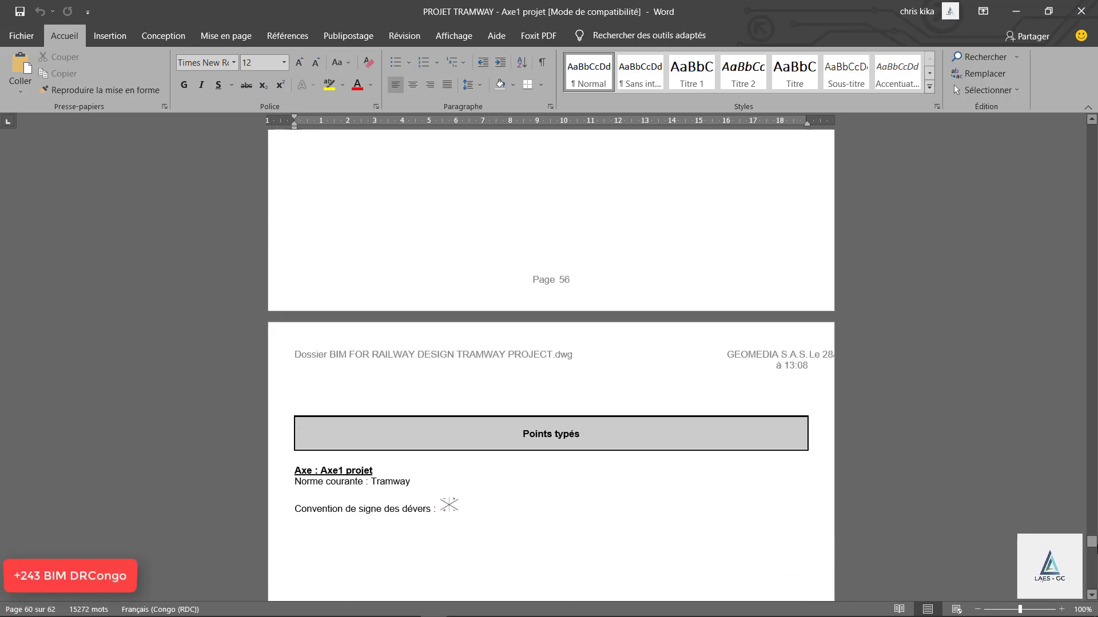
{"action": "scroll", "coordinate": [1095, 549], "scroll_direction": "up", "scroll_amount": 15}
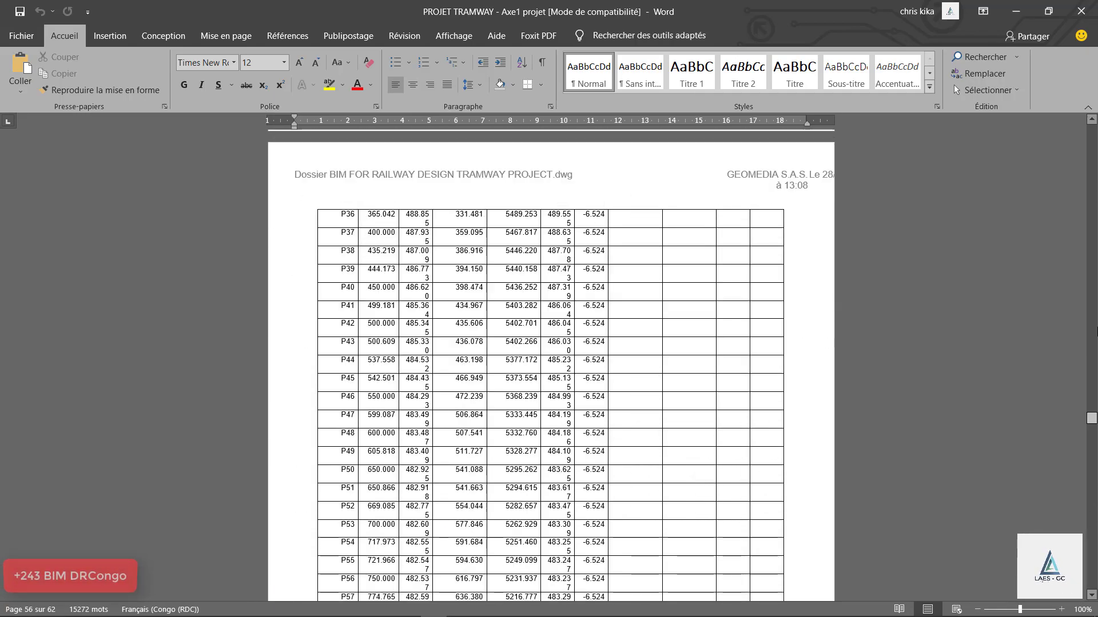
{"action": "left_click_drag", "start_coordinate": [1096, 329], "coordinate": [1082, 267]}
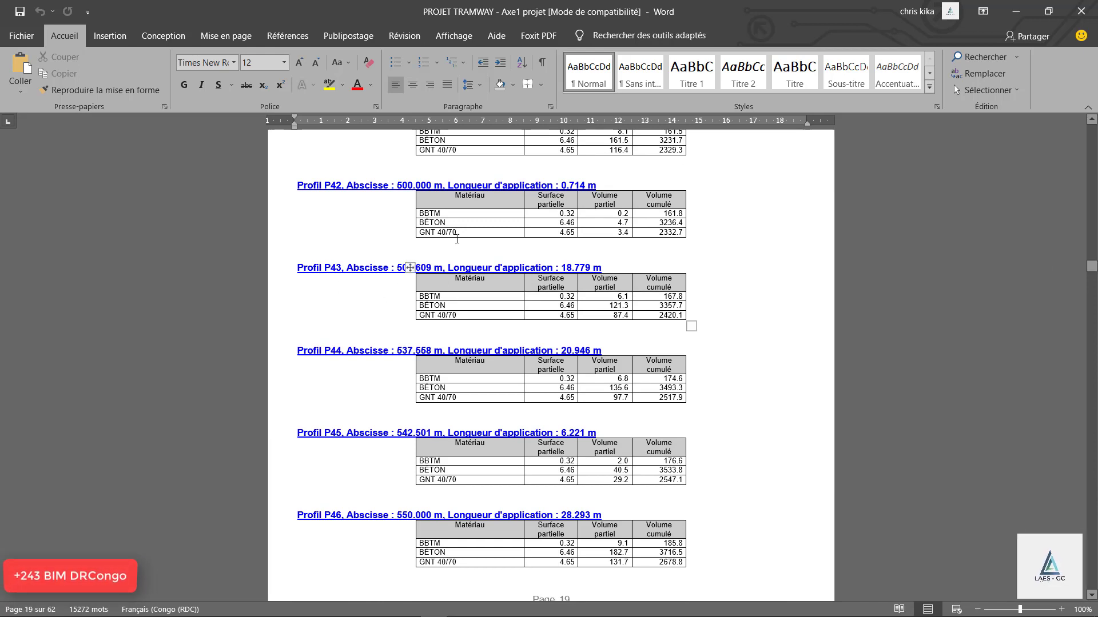
{"action": "left_click", "coordinate": [529, 445]}
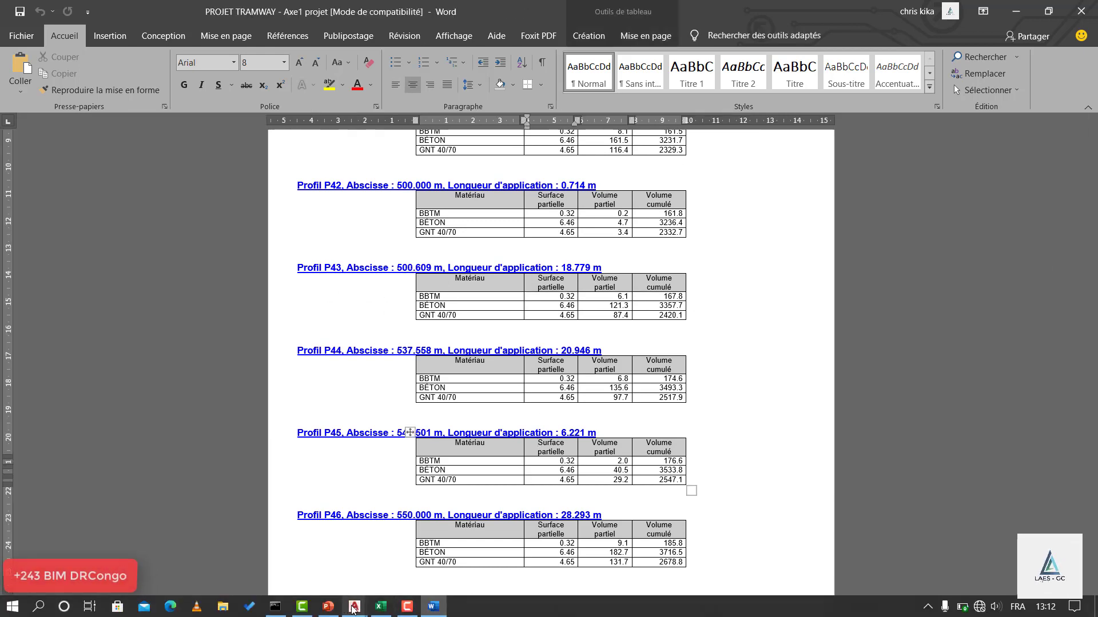
Switch back to AutoCAD and inspect the P01 and P02 cross-sections of the tramway, including their header data and vehicles.
{"action": "mouse_move", "coordinate": [353, 609]}
{"action": "left_click", "coordinate": [287, 557]}
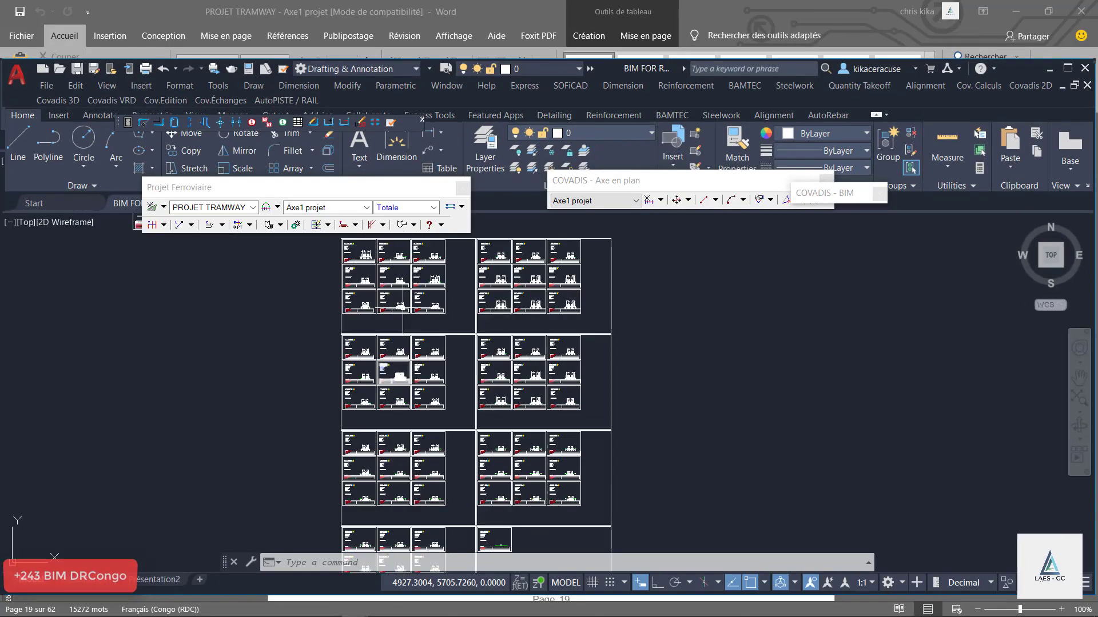
{"action": "scroll", "coordinate": [348, 243], "scroll_direction": "up", "scroll_amount": 8}
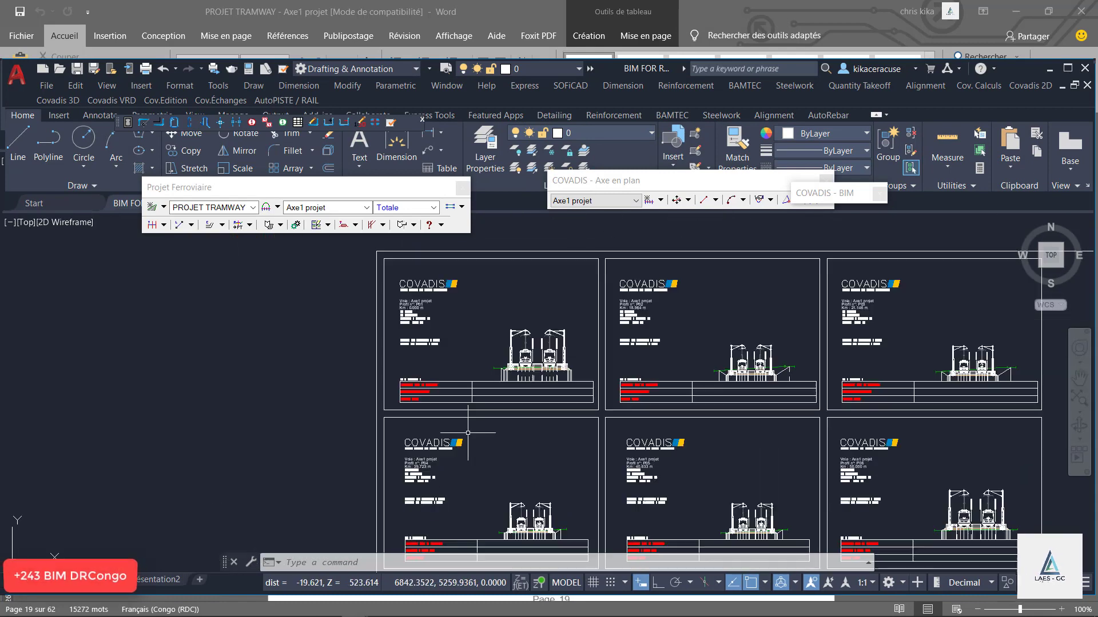
{"action": "scroll", "coordinate": [453, 375], "scroll_direction": "up", "scroll_amount": 5}
{"action": "scroll", "coordinate": [452, 374], "scroll_direction": "down", "scroll_amount": 4}
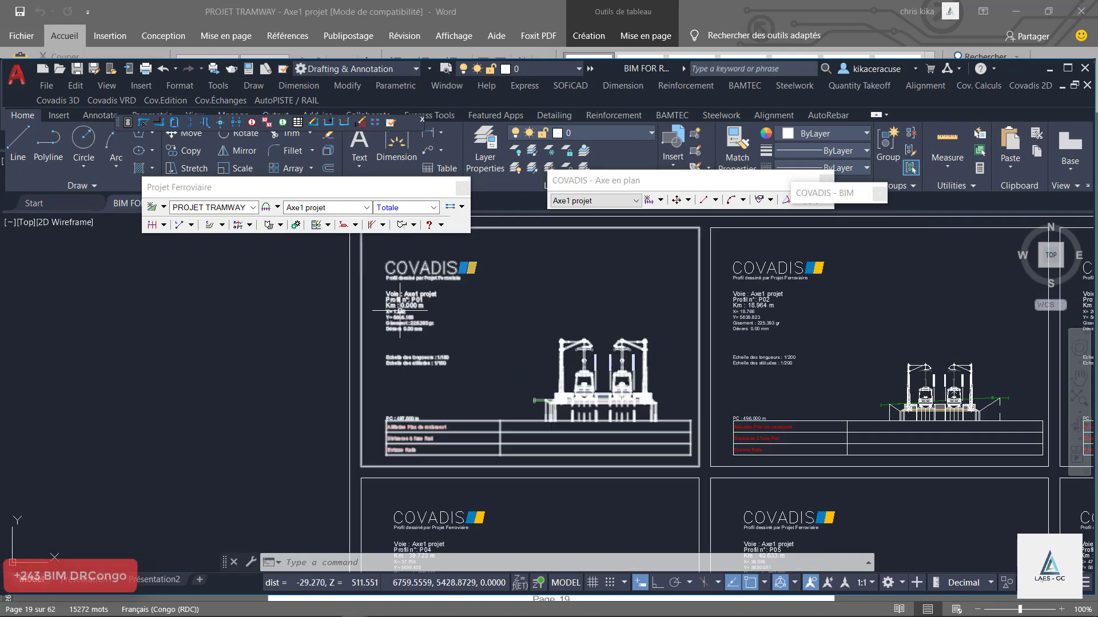
{"action": "scroll", "coordinate": [477, 318], "scroll_direction": "up", "scroll_amount": 5}
{"action": "scroll", "coordinate": [477, 319], "scroll_direction": "down", "scroll_amount": 5}
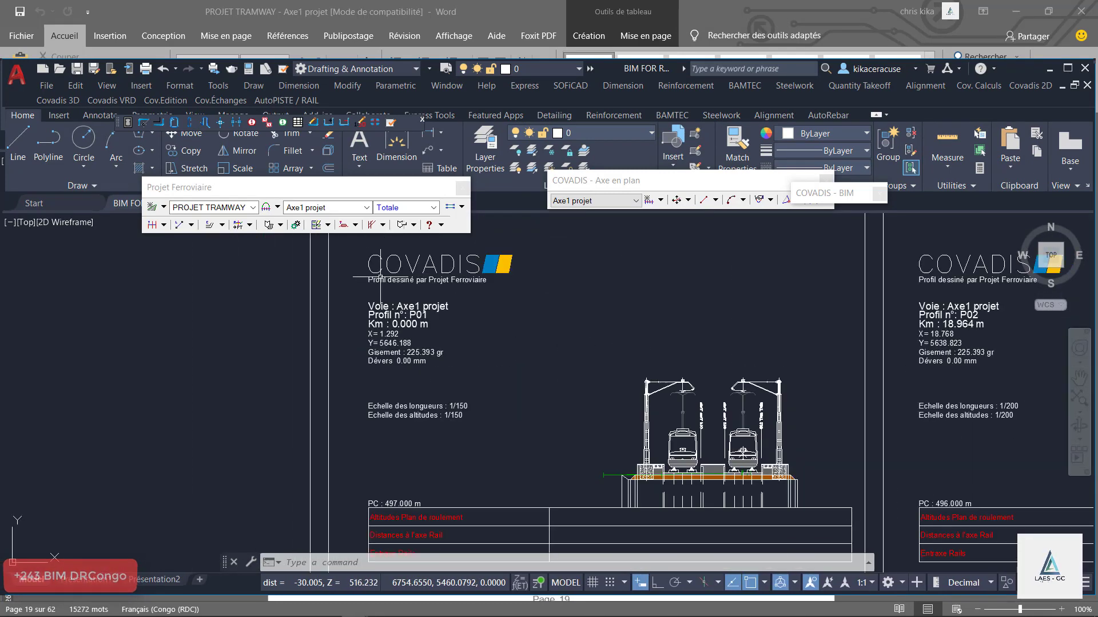
{"action": "scroll", "coordinate": [718, 369], "scroll_direction": "up", "scroll_amount": 4}
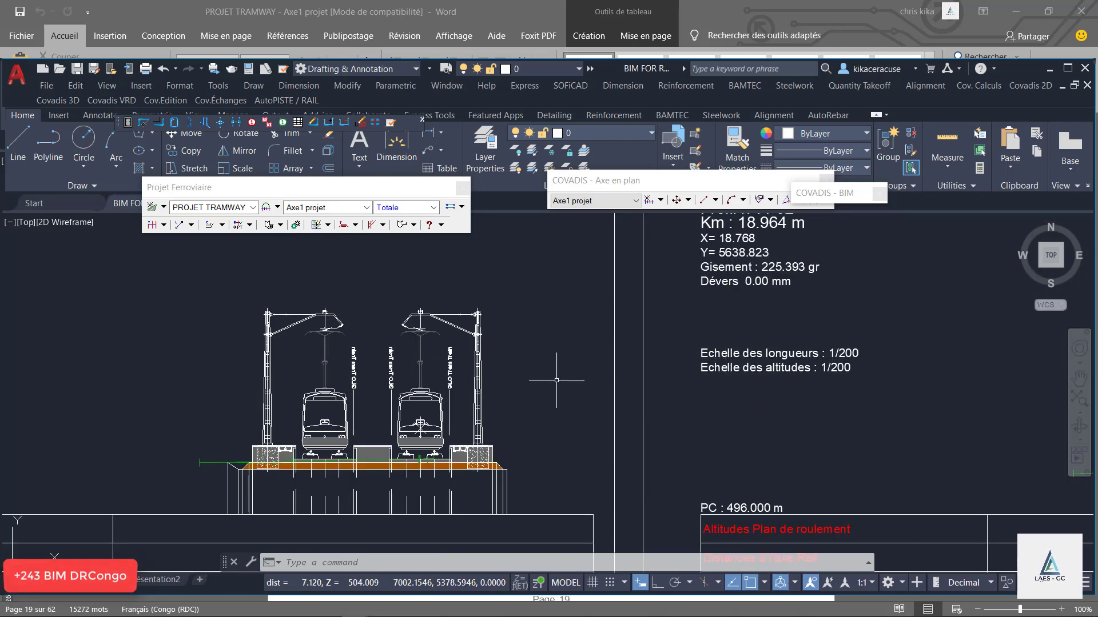
{"action": "scroll", "coordinate": [557, 380], "scroll_direction": "down", "scroll_amount": 4}
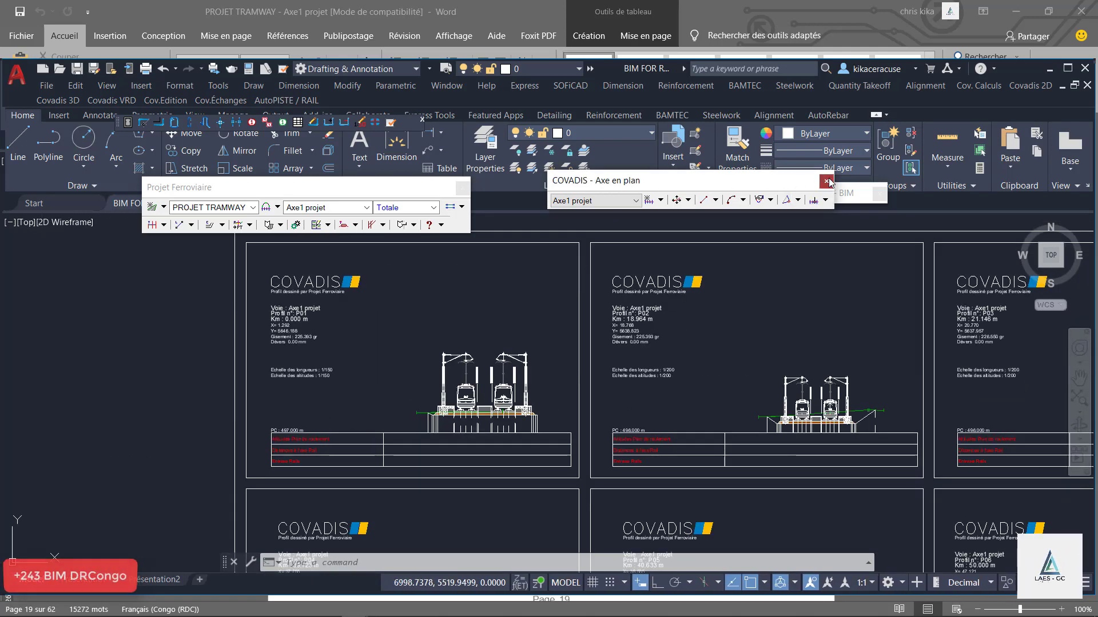
Close the floating COVADIS and Projet Ferroviaire toolbars and switch to the PROJET RAILWAY drawing.
{"action": "left_click", "coordinate": [827, 182]}
{"action": "left_click", "coordinate": [879, 187]}
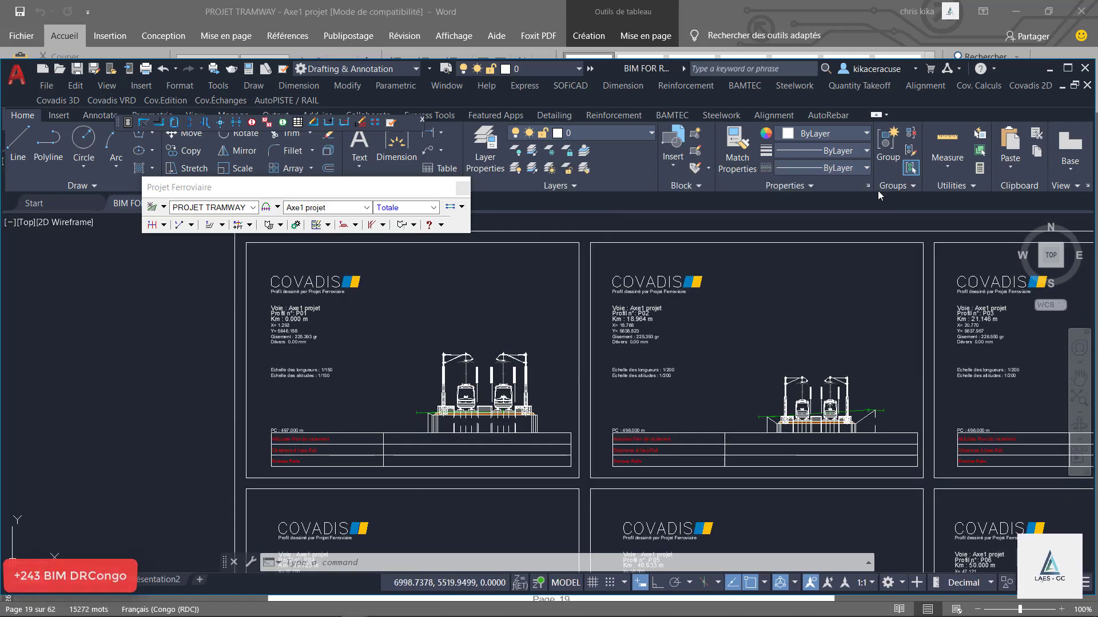
{"action": "left_click", "coordinate": [463, 189]}
{"action": "left_click", "coordinate": [355, 203]}
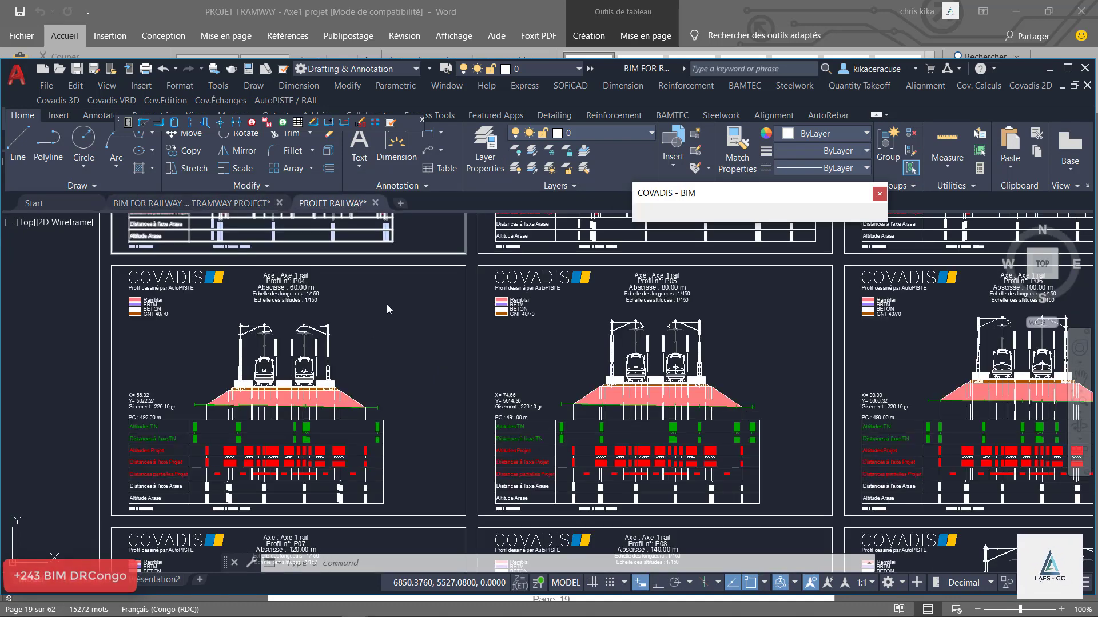
Inspect the P04 cross-section's header and material legend, and briefly check the material volumes in the Word listing.
{"action": "scroll", "coordinate": [269, 308], "scroll_direction": "up", "scroll_amount": 6}
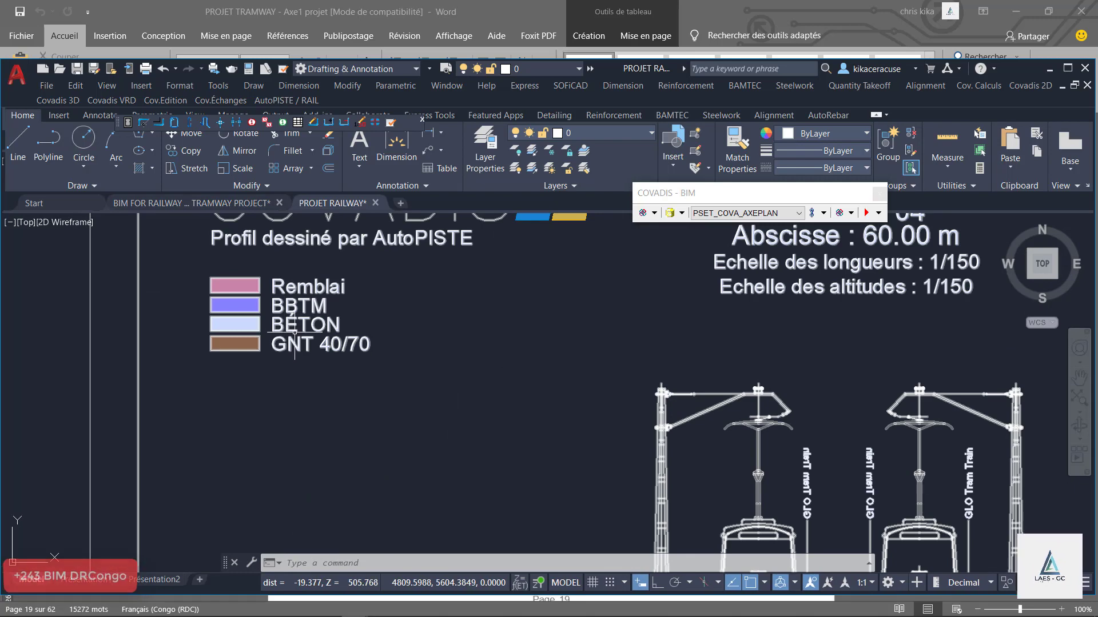
{"action": "scroll", "coordinate": [289, 306], "scroll_direction": "down", "scroll_amount": 4}
{"action": "left_click", "coordinate": [553, 415]}
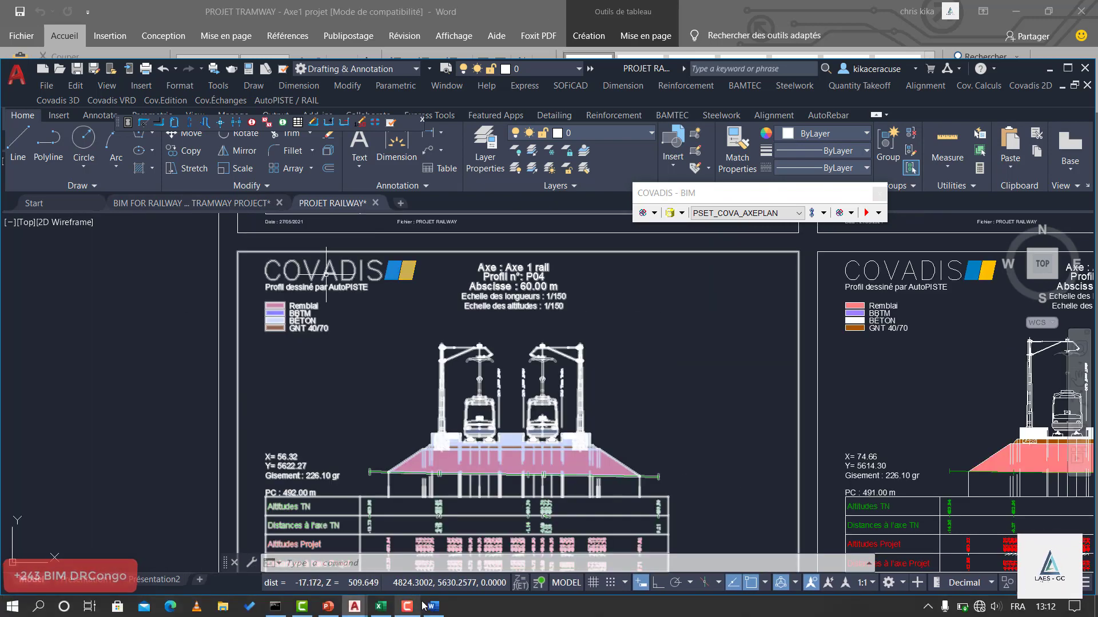
{"action": "left_click", "coordinate": [430, 606]}
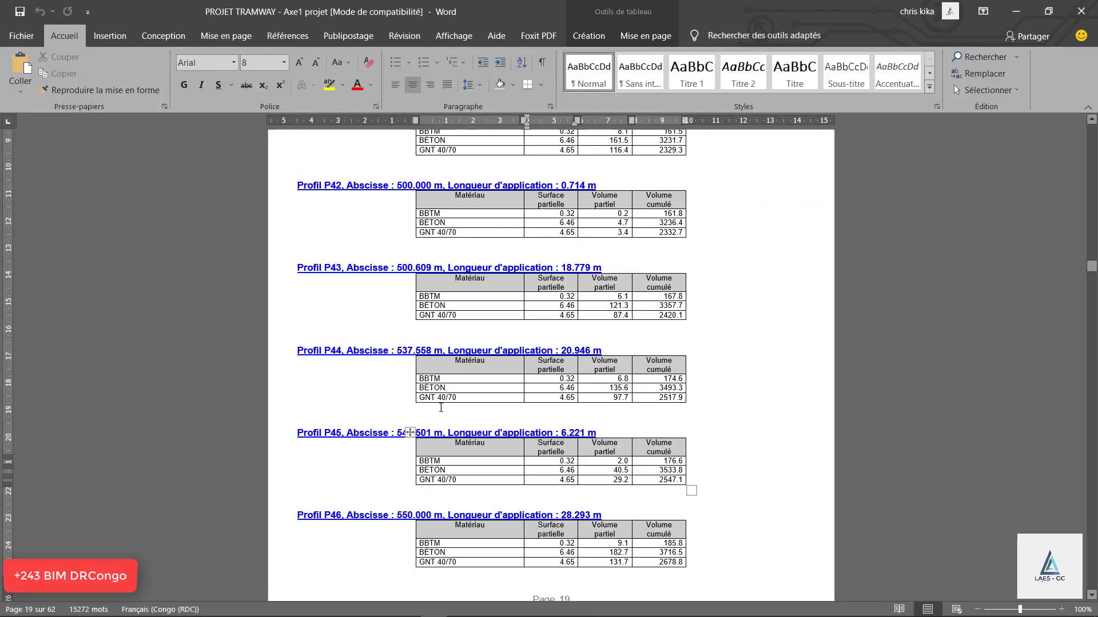
{"action": "left_click", "coordinate": [1016, 12]}
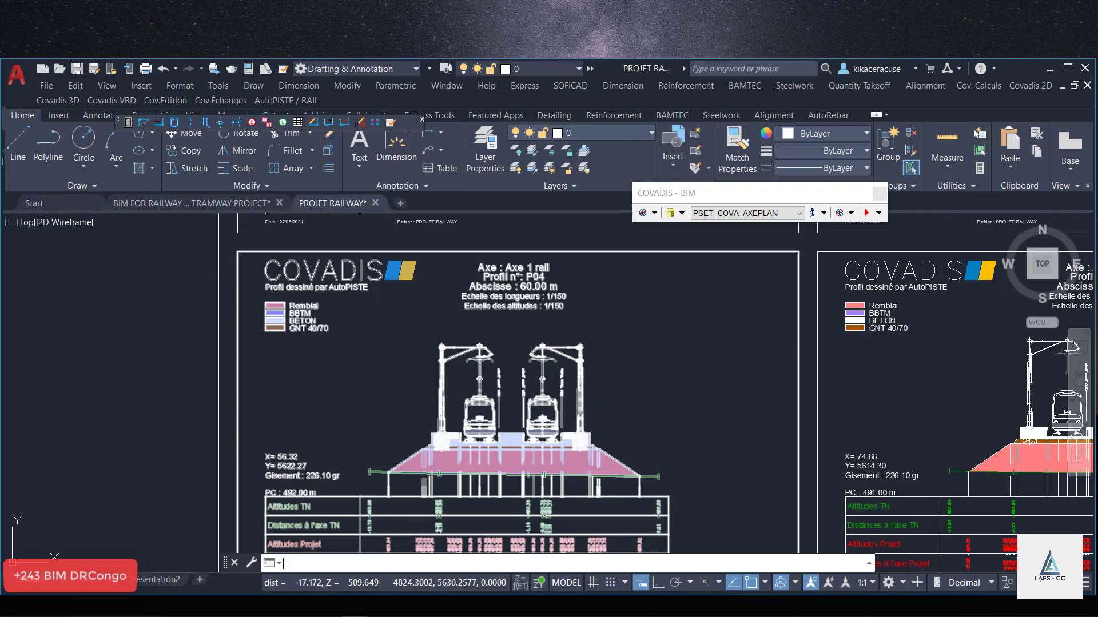
Inspect the P01 cross-section in PROJET RAILWAY, including its material layers, catenary poles and tram vehicles.
{"action": "scroll", "coordinate": [481, 399], "scroll_direction": "up", "scroll_amount": 2}
{"action": "scroll", "coordinate": [481, 399], "scroll_direction": "down", "scroll_amount": 6}
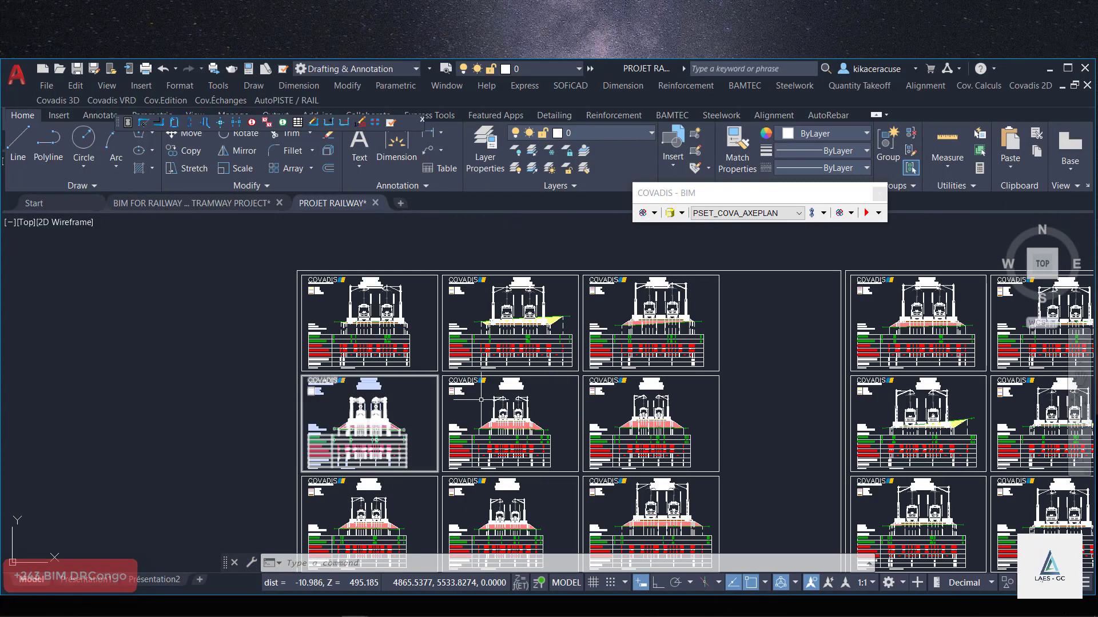
{"action": "scroll", "coordinate": [481, 400], "scroll_direction": "up", "scroll_amount": 10}
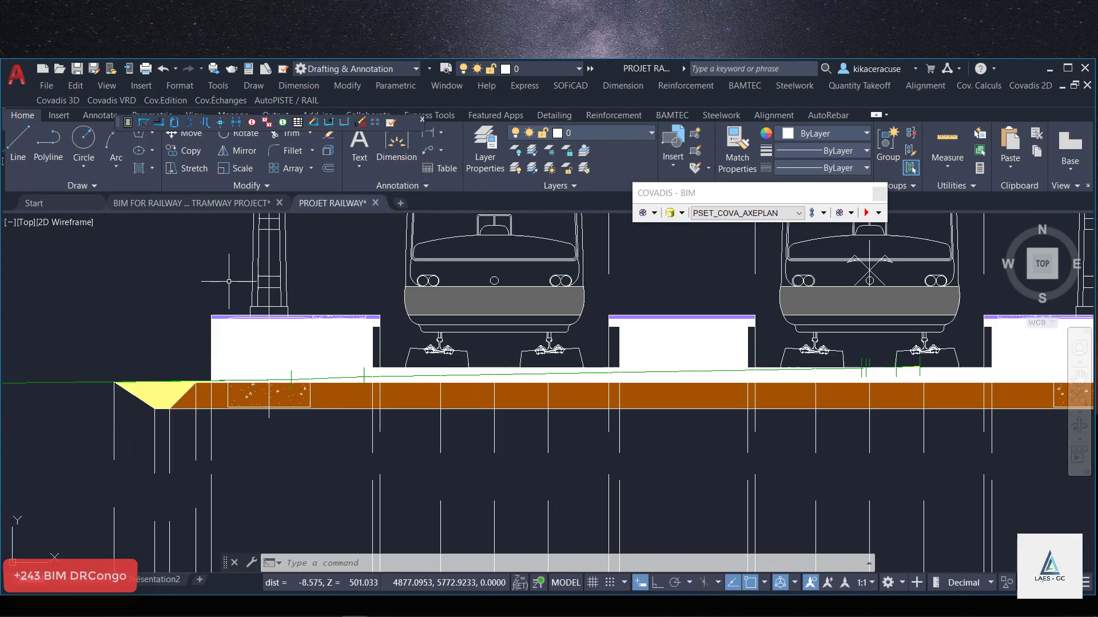
{"action": "scroll", "coordinate": [229, 281], "scroll_direction": "up", "scroll_amount": 2}
{"action": "scroll", "coordinate": [229, 281], "scroll_direction": "down", "scroll_amount": 6}
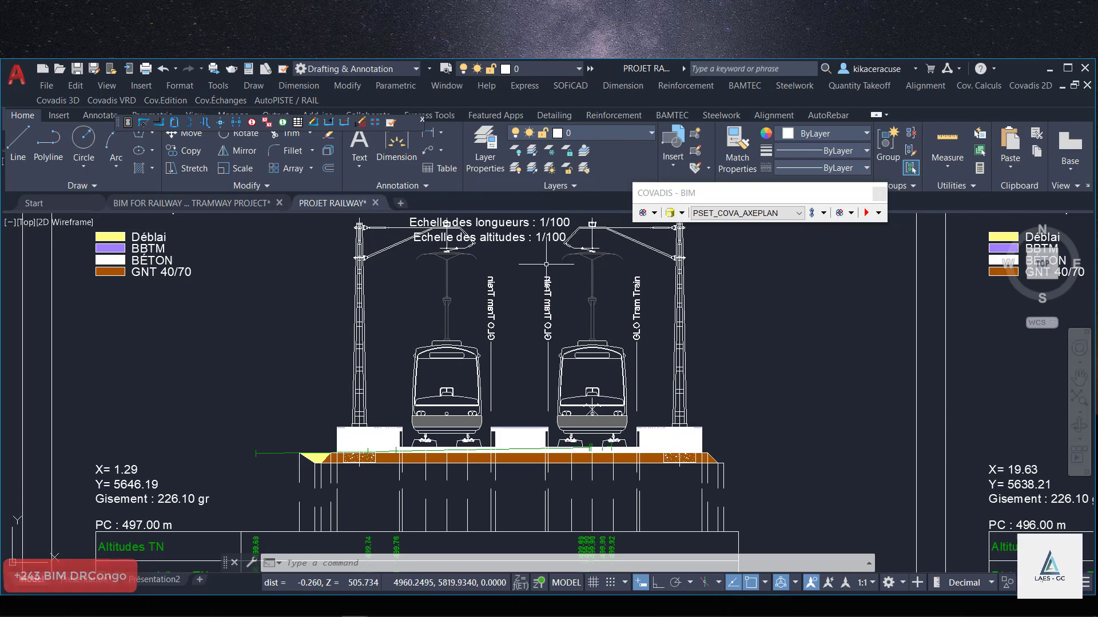
{"action": "left_click", "coordinate": [375, 256]}
{"action": "key", "text": "Escape"}
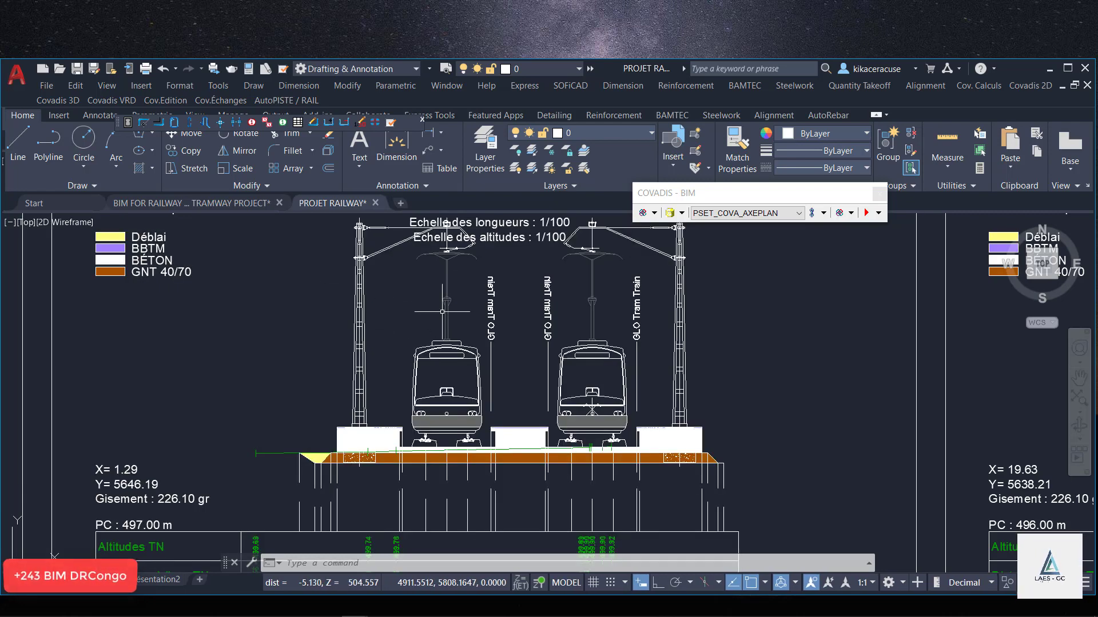
{"action": "scroll", "coordinate": [429, 314], "scroll_direction": "down", "scroll_amount": 5}
{"action": "scroll", "coordinate": [382, 367], "scroll_direction": "up", "scroll_amount": 3}
{"action": "mouse_move", "coordinate": [382, 367]}
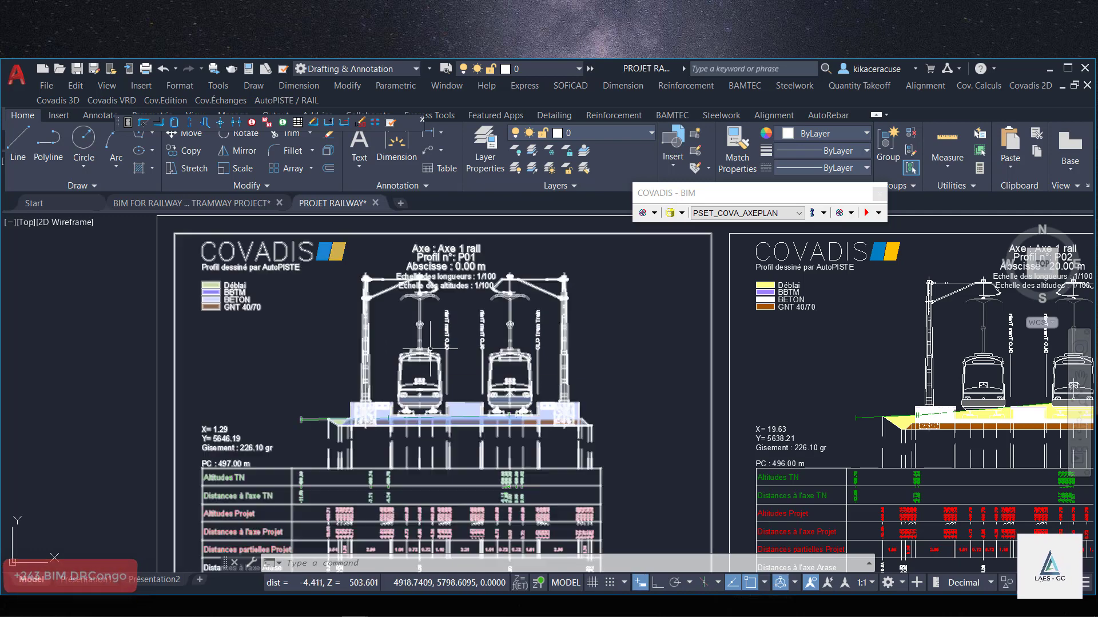
{"action": "scroll", "coordinate": [429, 352], "scroll_direction": "down", "scroll_amount": 2}
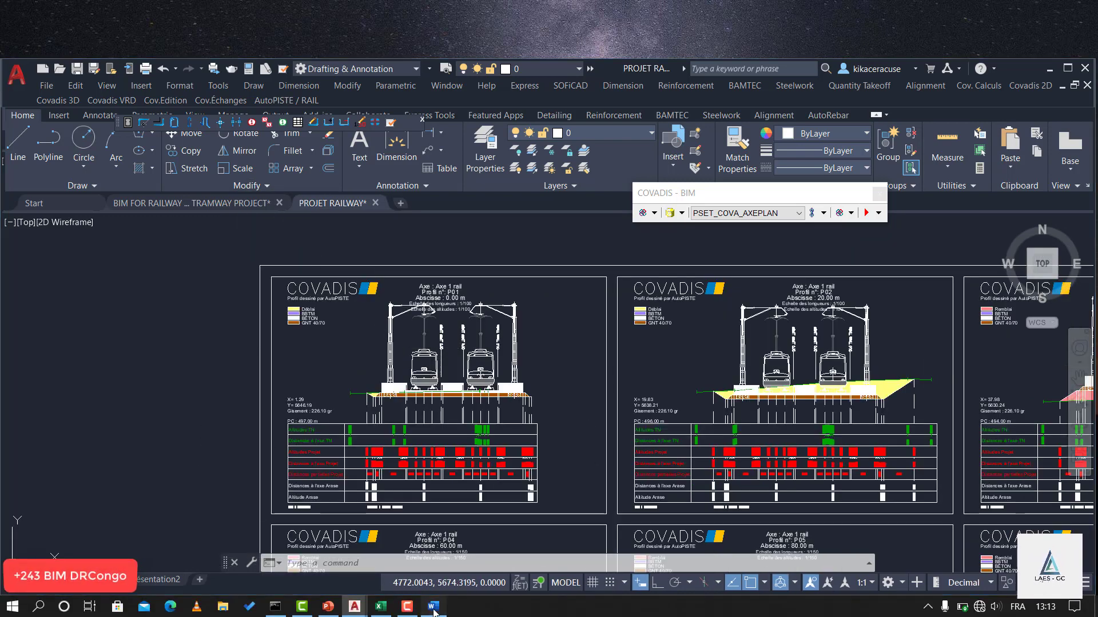
Check the material volume tables for profiles P38 to P41 in the Word listing, then return to AutoCAD.
{"action": "left_click", "coordinate": [433, 608]}
{"action": "scroll", "coordinate": [407, 433], "scroll_direction": "up", "scroll_amount": 7}
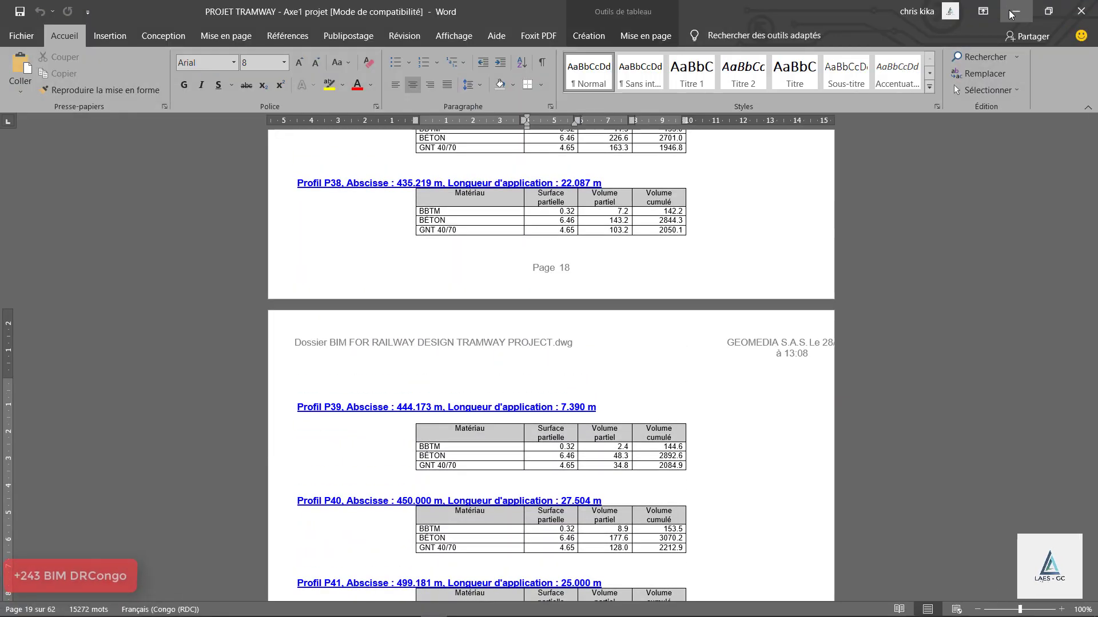
{"action": "left_click", "coordinate": [1015, 10]}
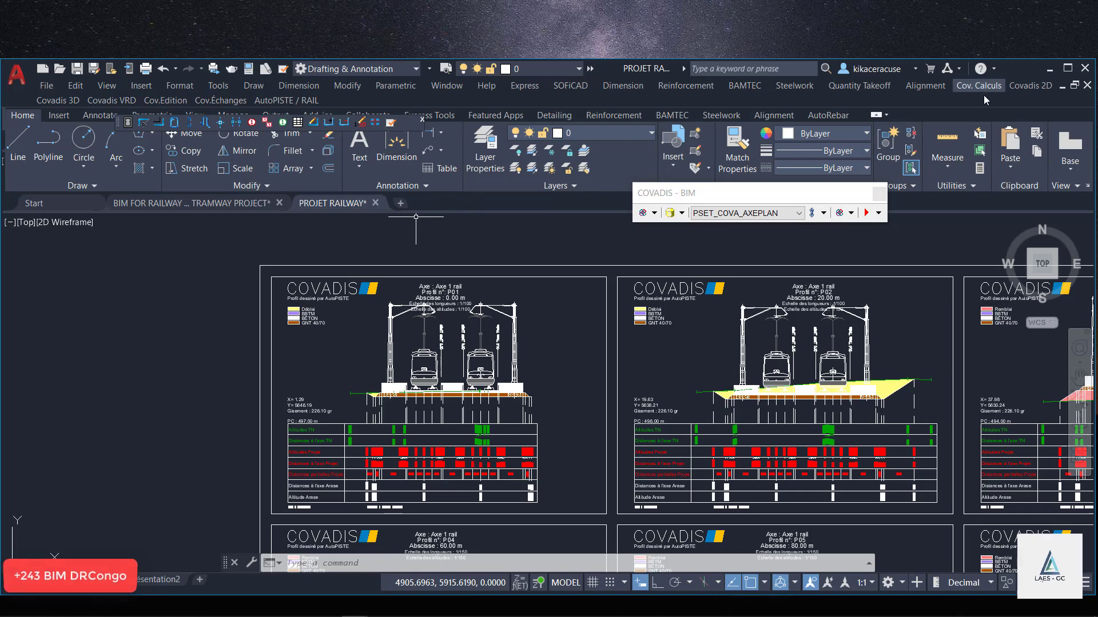
Close the COVADIS - BIM toolbar and display the RAIL toolbar.
{"action": "left_click", "coordinate": [880, 194]}
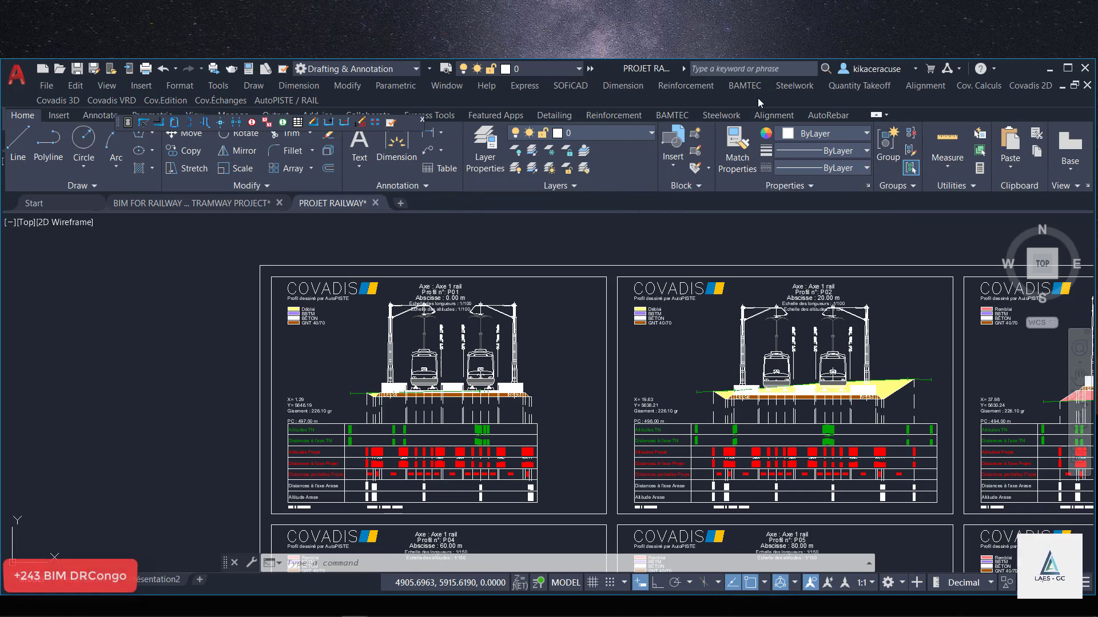
{"action": "left_click", "coordinate": [286, 100]}
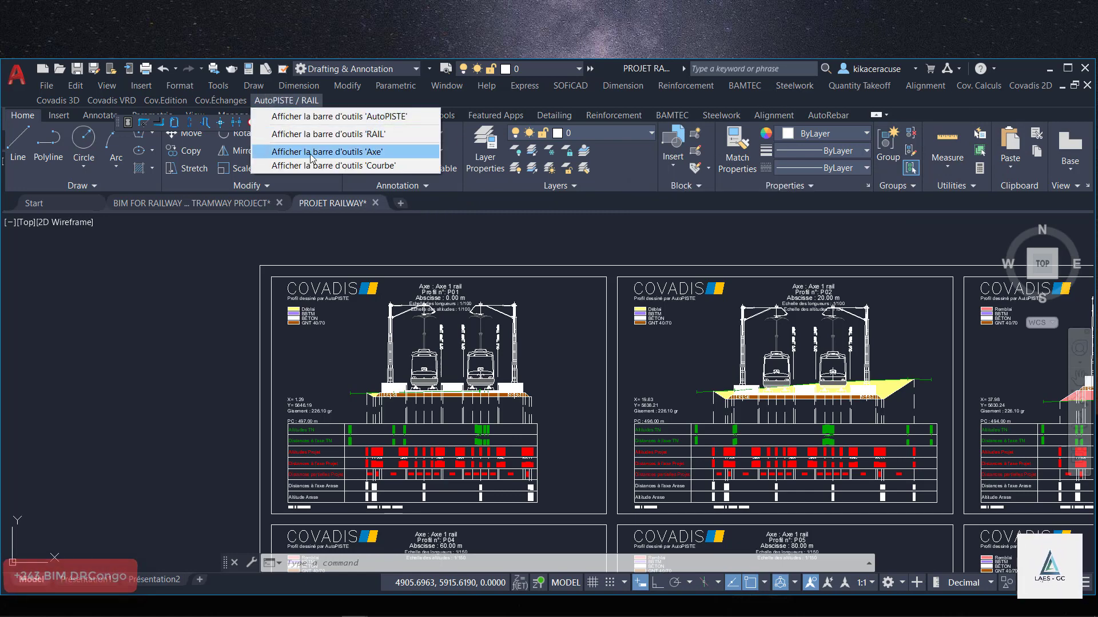
{"action": "left_click", "coordinate": [325, 134]}
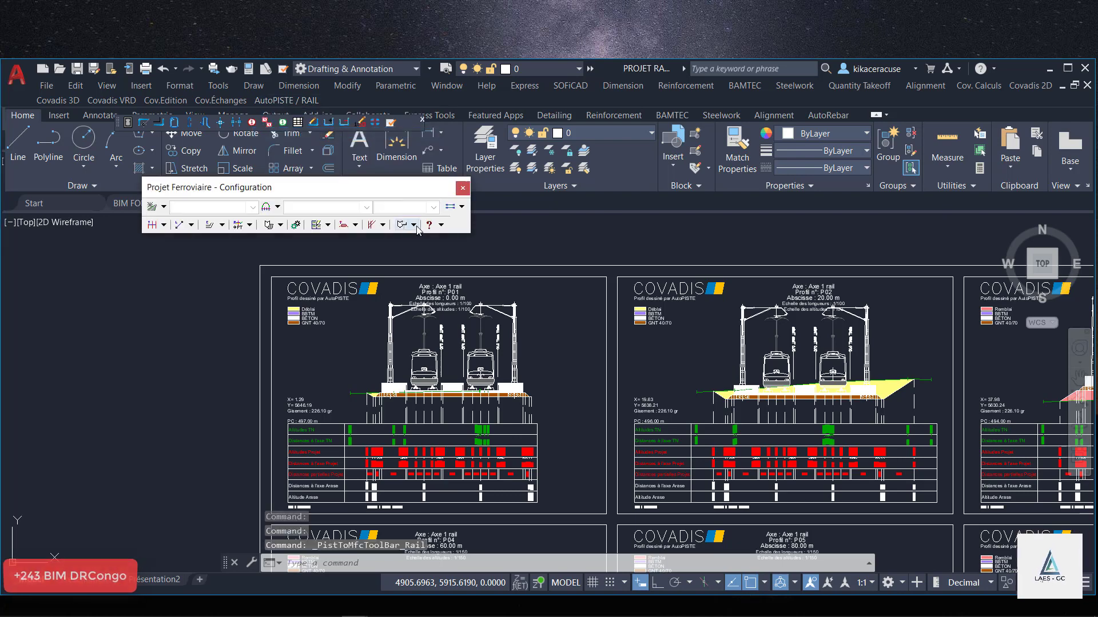
{"action": "left_click", "coordinate": [414, 225]}
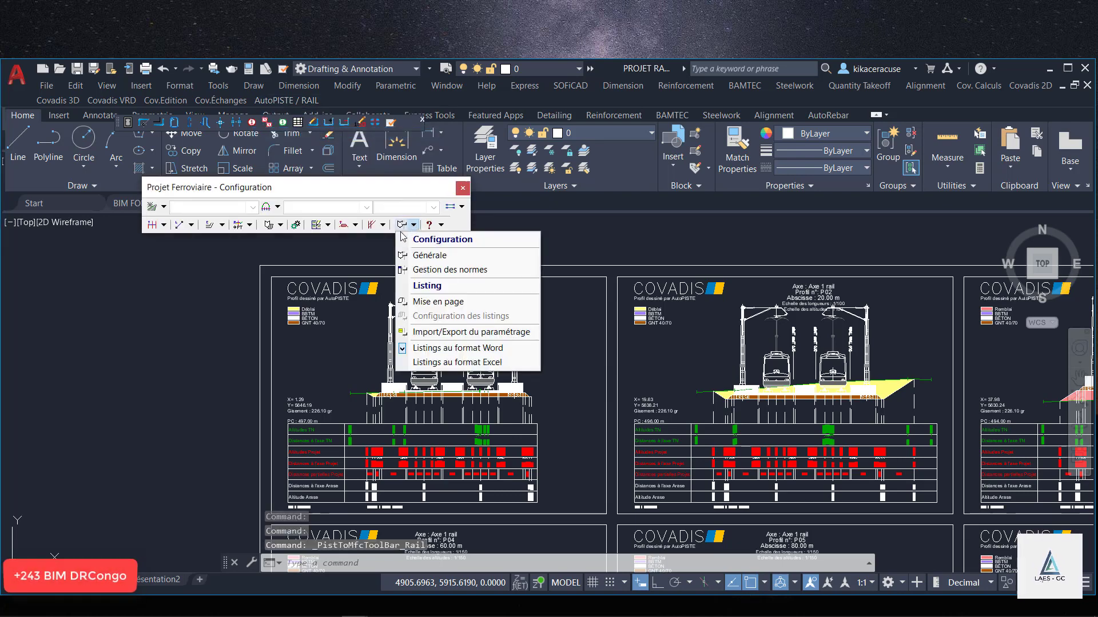
{"action": "left_click", "coordinate": [328, 226]}
{"action": "left_click", "coordinate": [348, 227]}
{"action": "left_click", "coordinate": [355, 226]}
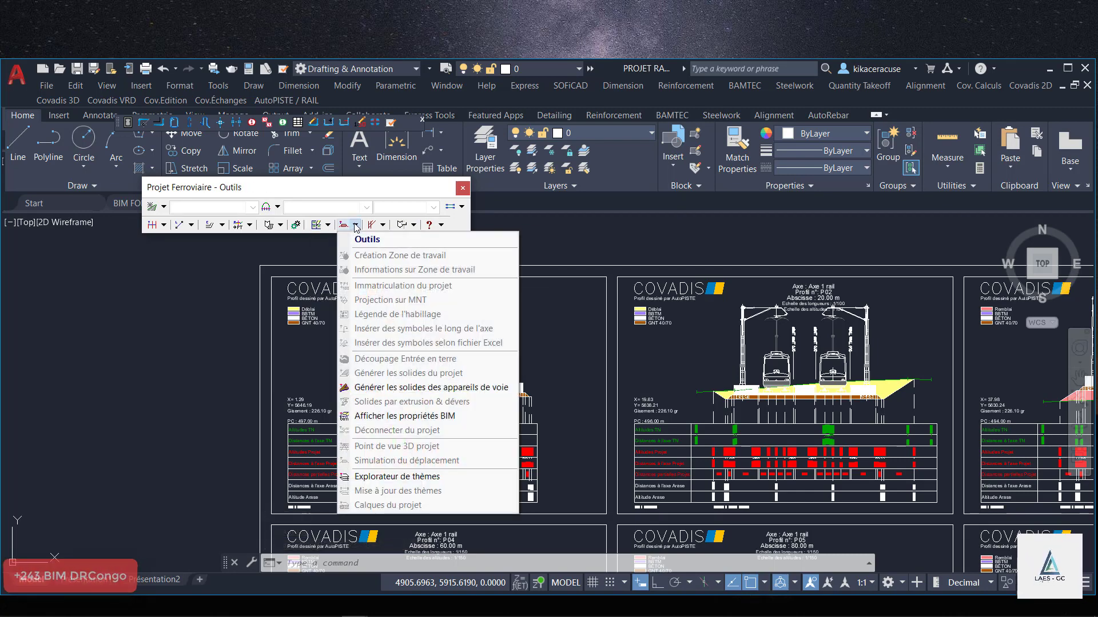
{"action": "left_click", "coordinate": [381, 228]}
{"action": "left_click", "coordinate": [381, 226]}
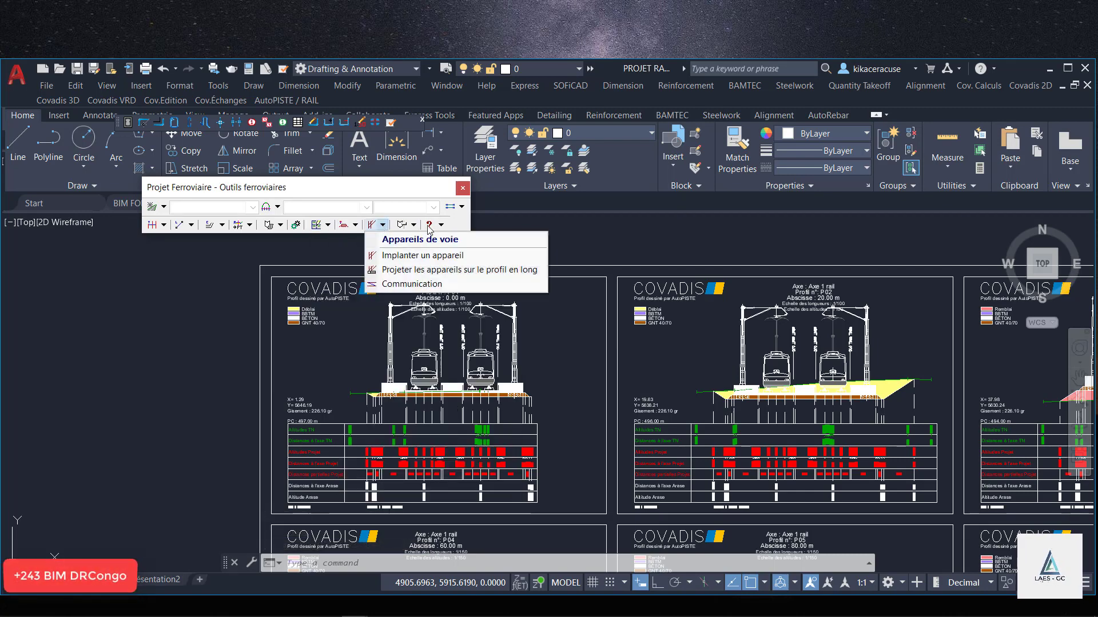
{"action": "left_click", "coordinate": [430, 227]}
{"action": "left_click", "coordinate": [430, 228]}
{"action": "left_click", "coordinate": [419, 226]}
{"action": "left_click", "coordinate": [417, 226]}
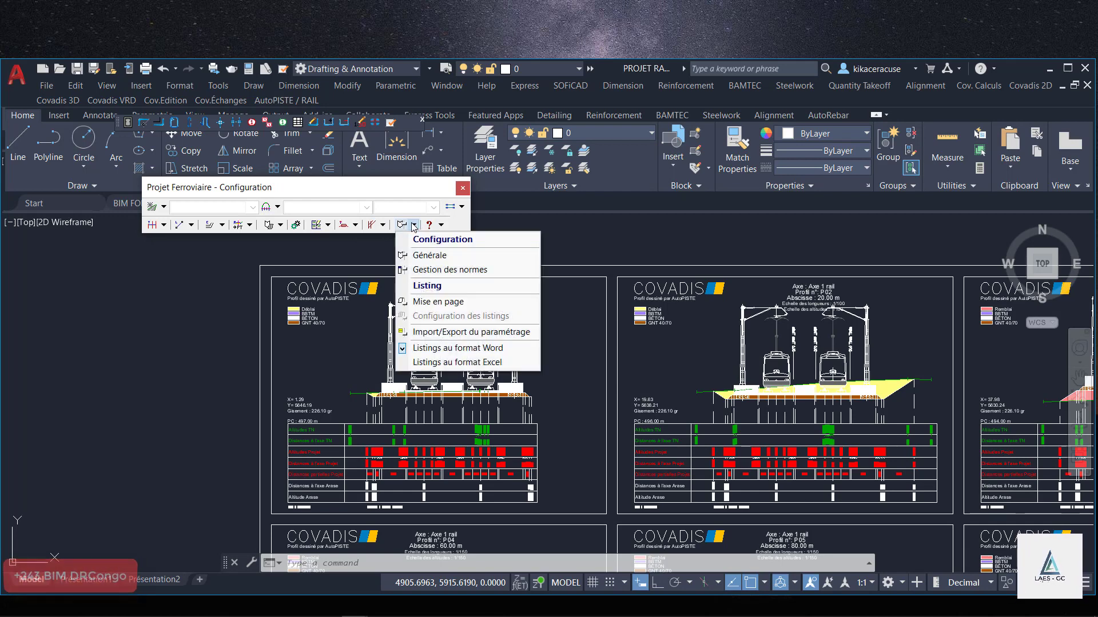
{"action": "left_click", "coordinate": [282, 225]}
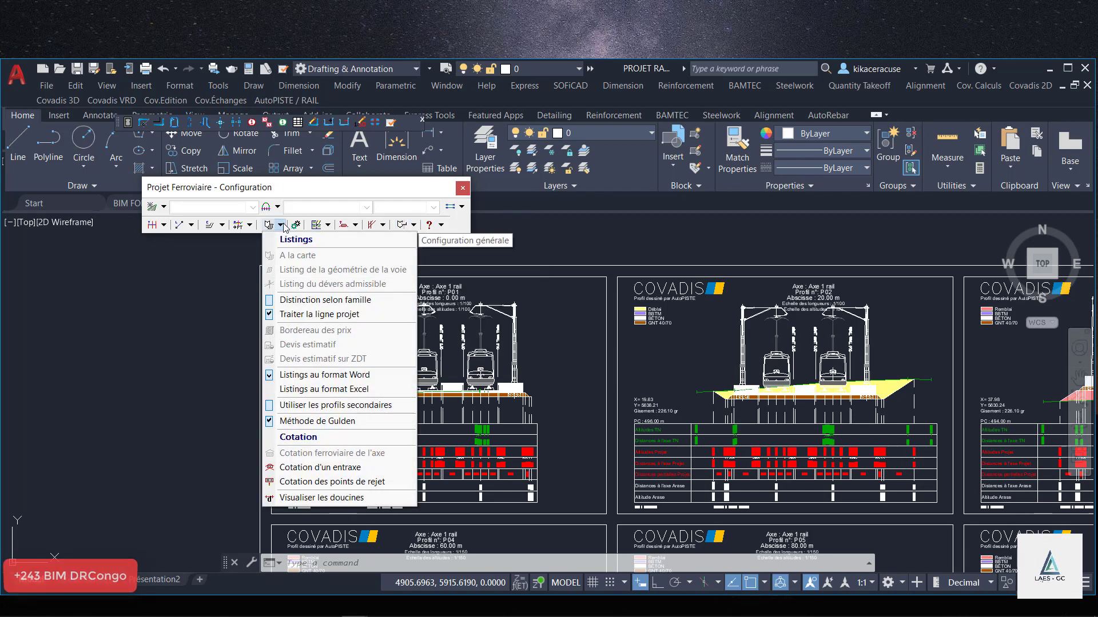
{"action": "left_click", "coordinate": [213, 375]}
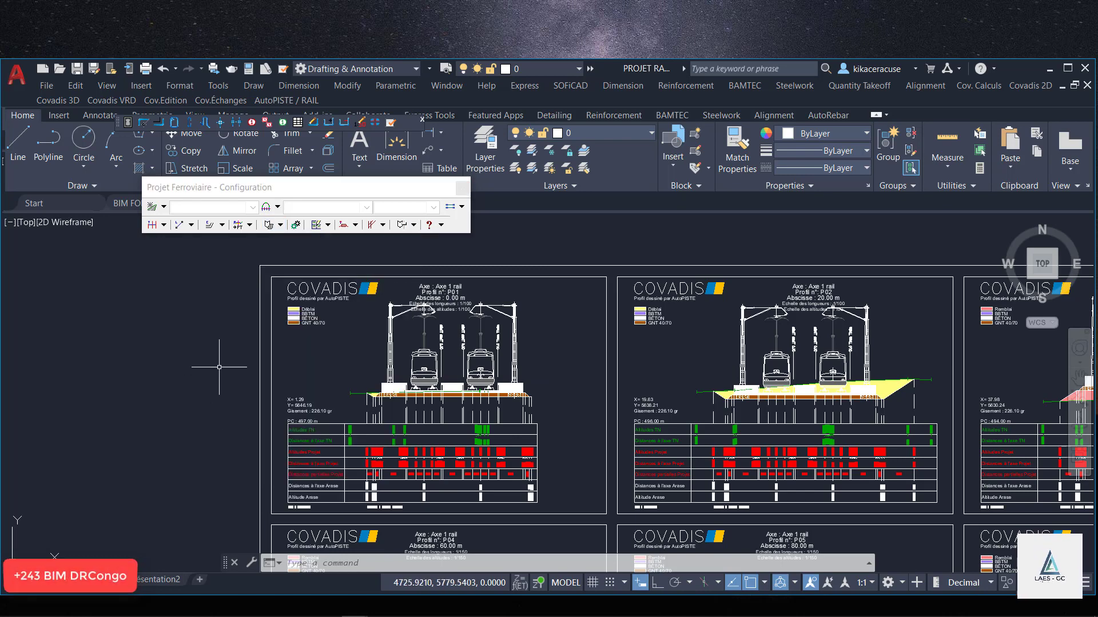
Undo all recent operations in the PROJET RAILWAY drawing and recheck the available railway listing commands.
{"action": "key", "text": "ctrl+z"}
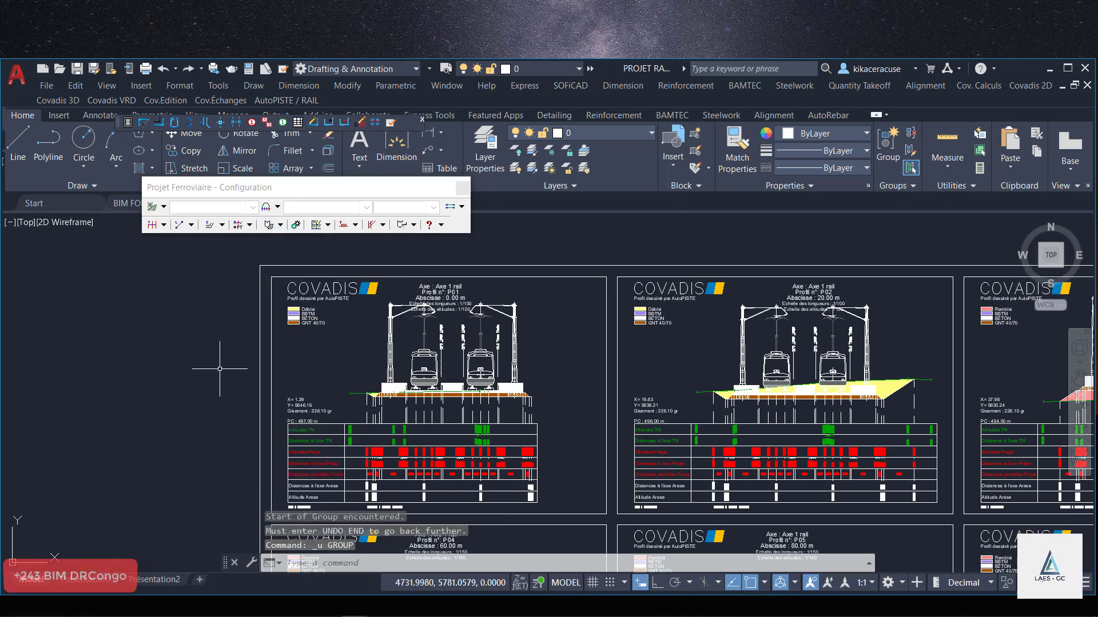
{"action": "left_click", "coordinate": [280, 225]}
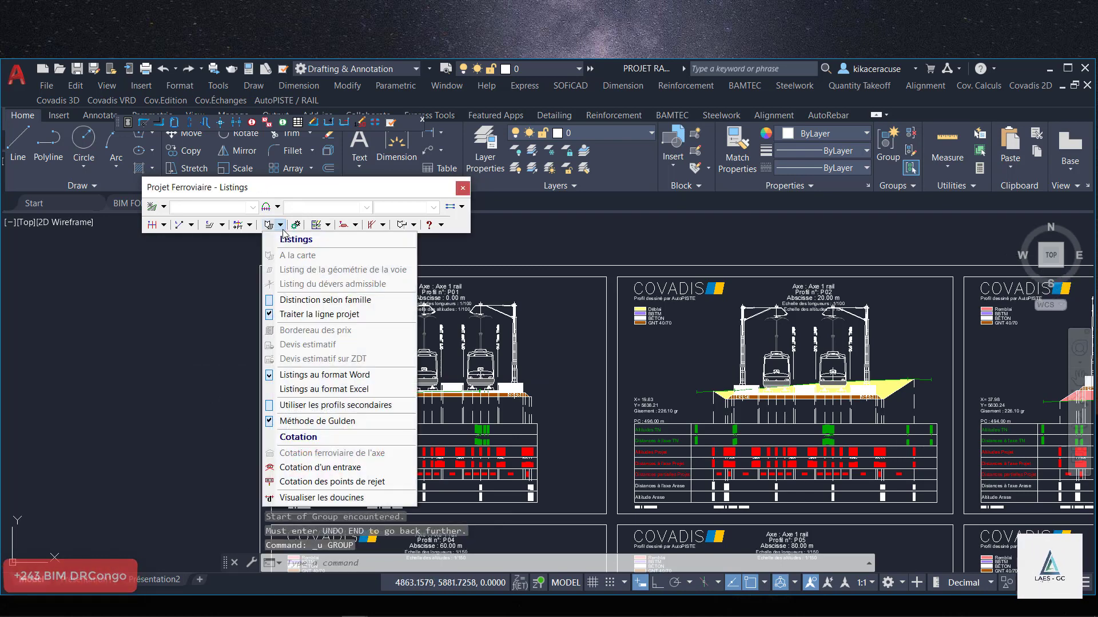
{"action": "left_click", "coordinate": [210, 348]}
{"action": "key", "text": "ctrl+z"}
{"action": "key", "text": "ctrl+z"}
{"action": "key", "text": "ctrl+z"}
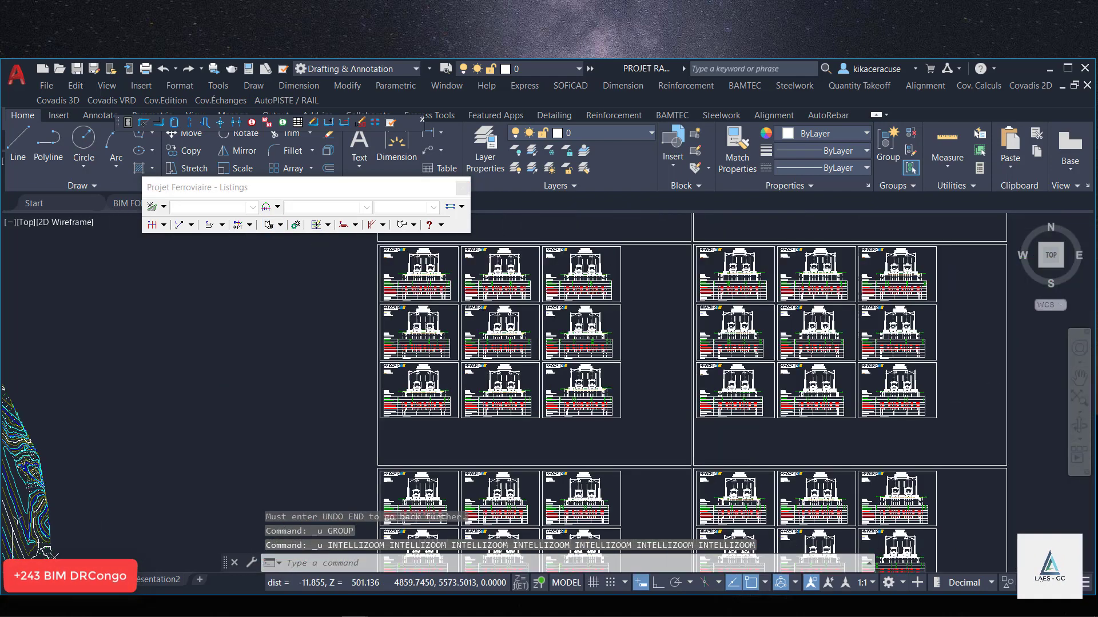
{"action": "key", "text": "ctrl+z"}
{"action": "key", "text": "ctrl+z"}
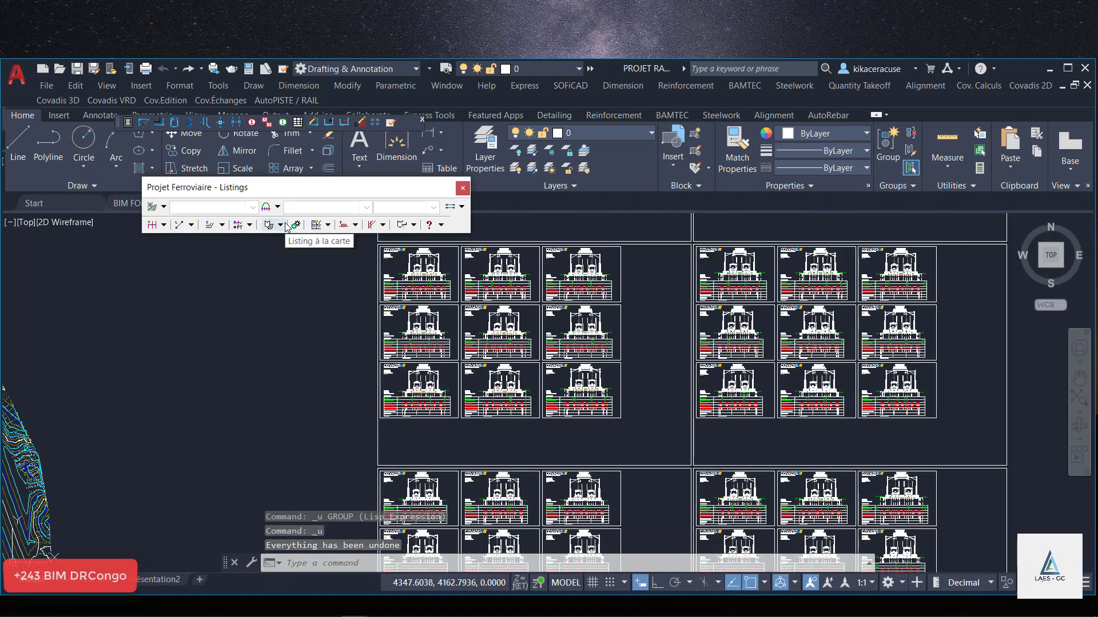
{"action": "left_click", "coordinate": [281, 224]}
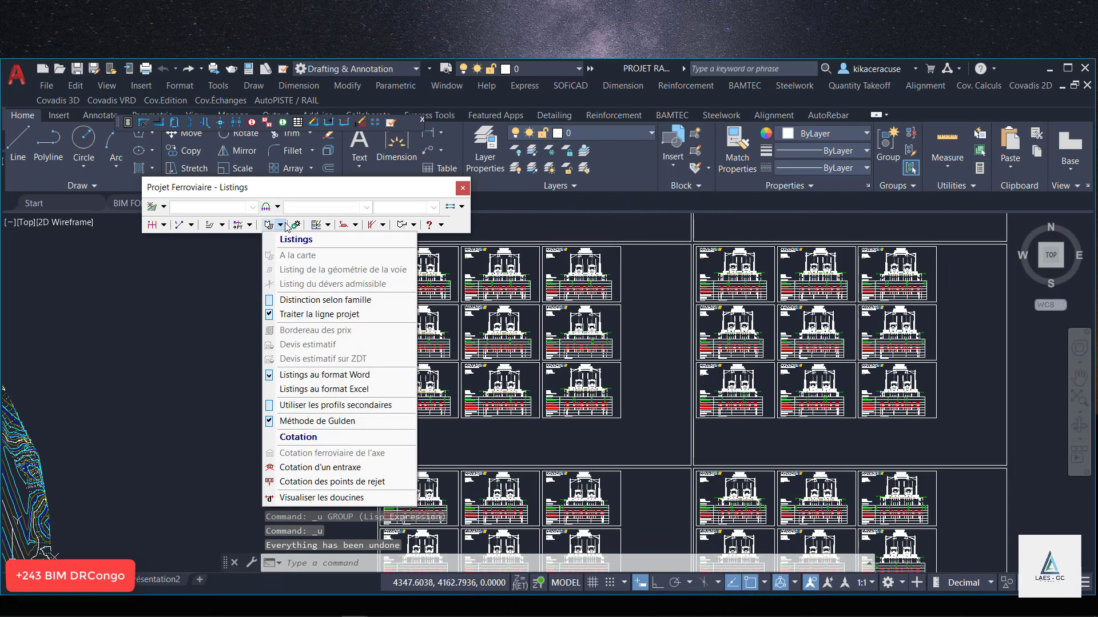
{"action": "left_click", "coordinate": [214, 343]}
Switch to the BIM FOR RAILWAY DESIGN TRAMWAY PROJECT drawing and start the Devis estimatif for PROJET TRAMWAY, accepting the quantity calculation notice.
{"action": "left_click_drag", "start_coordinate": [263, 189], "coordinate": [361, 324]}
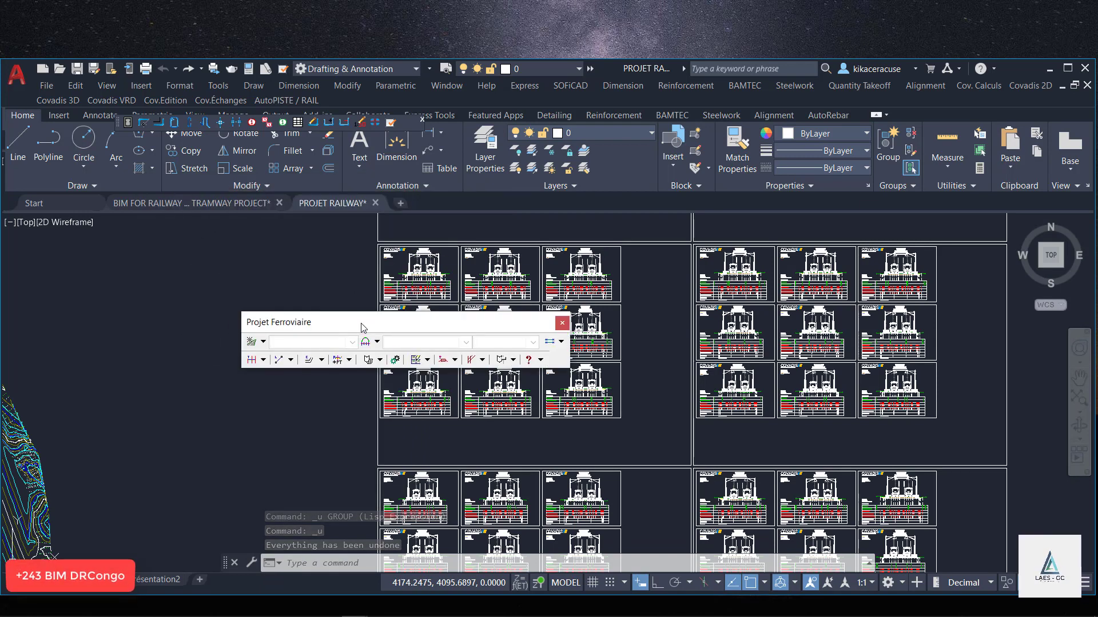
{"action": "left_click", "coordinate": [201, 202]}
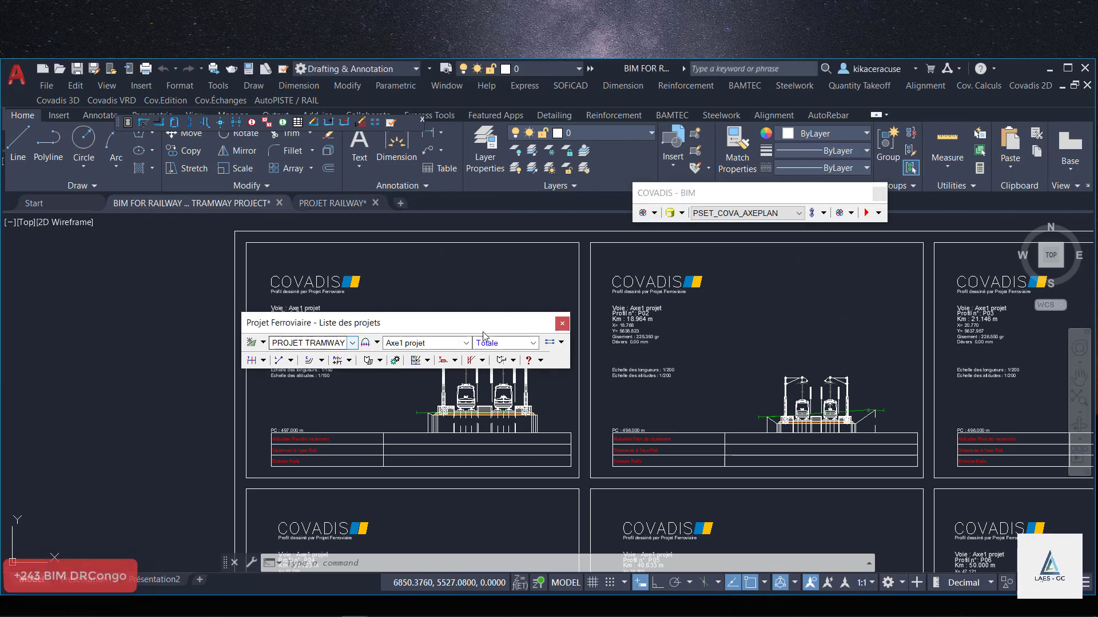
{"action": "left_click", "coordinate": [380, 362]}
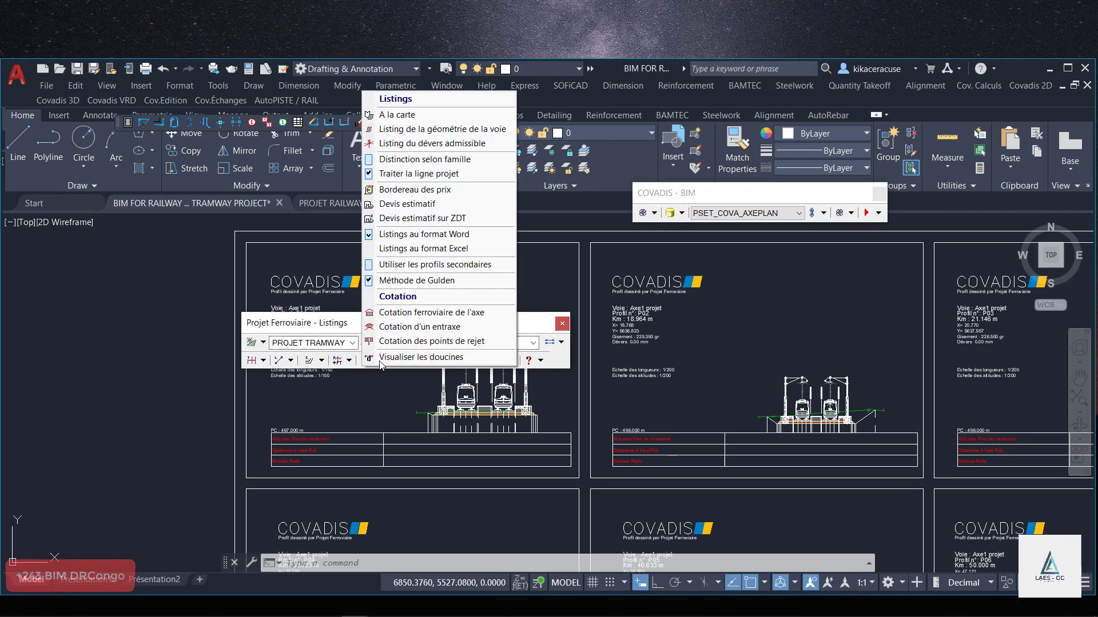
{"action": "left_click", "coordinate": [404, 208]}
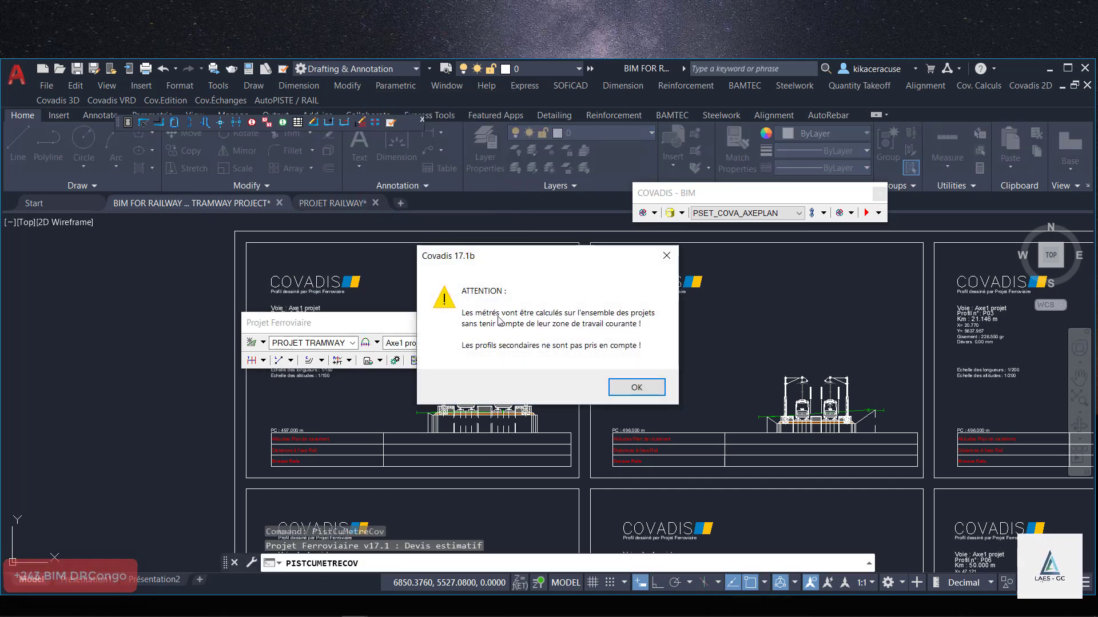
{"action": "left_click", "coordinate": [631, 389]}
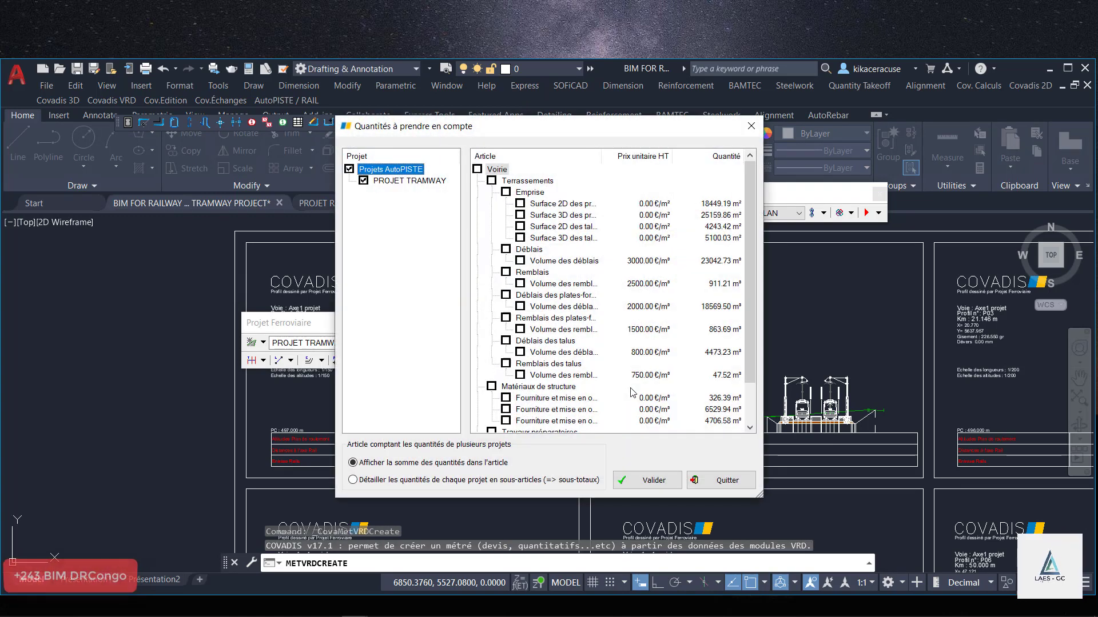
Include all Voirie articles in the estimate quantities and save the resulting métré in the drawing.
{"action": "left_click", "coordinate": [475, 171]}
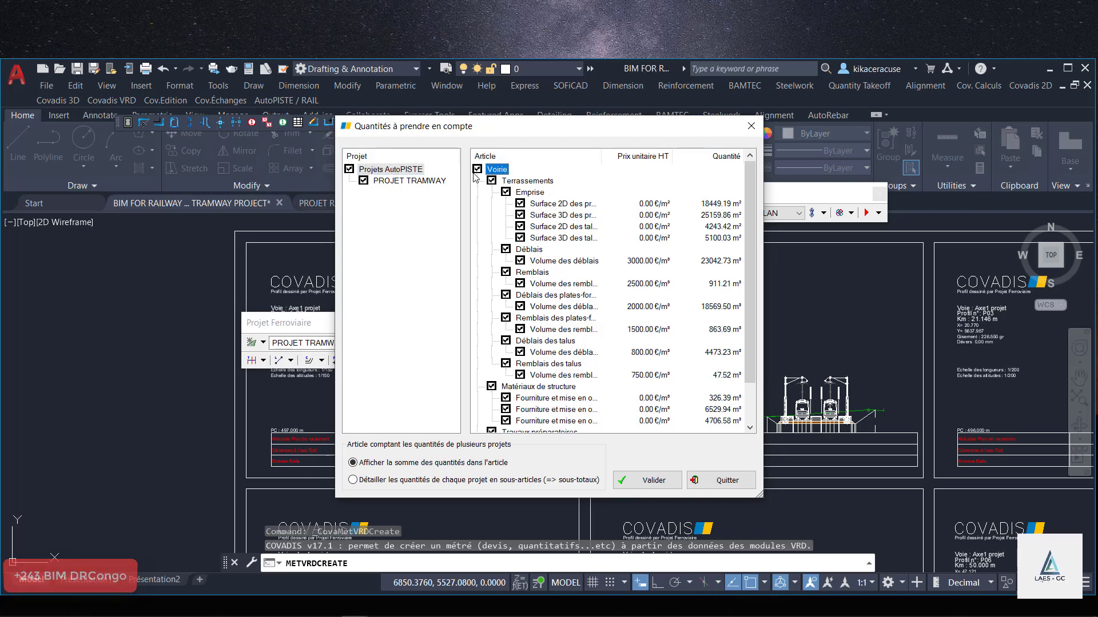
{"action": "left_click", "coordinate": [649, 482]}
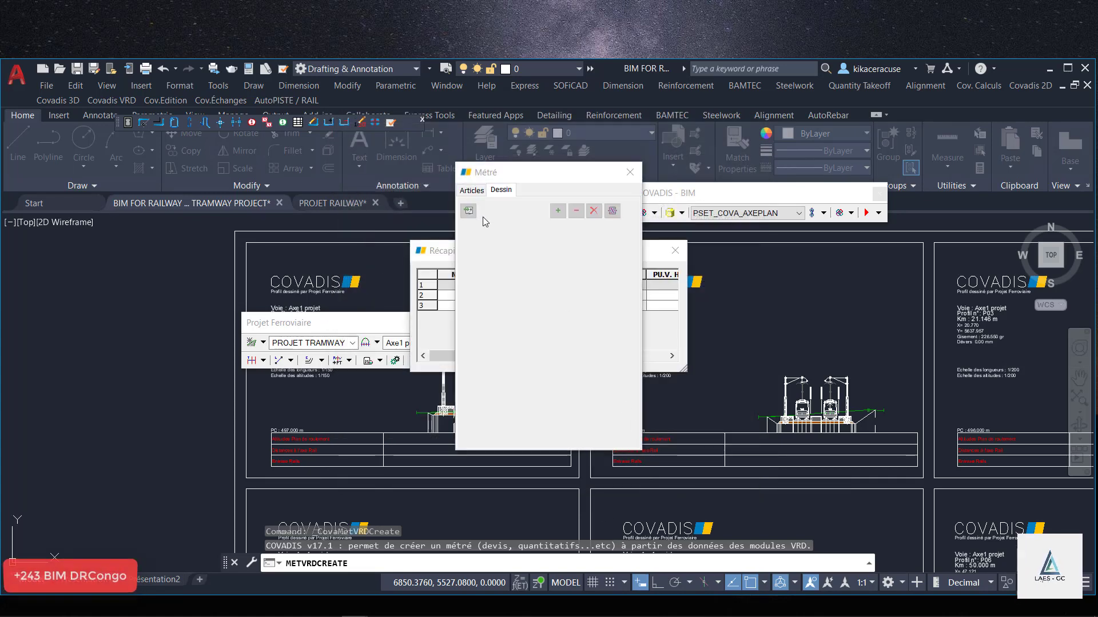
{"action": "left_click", "coordinate": [468, 210]}
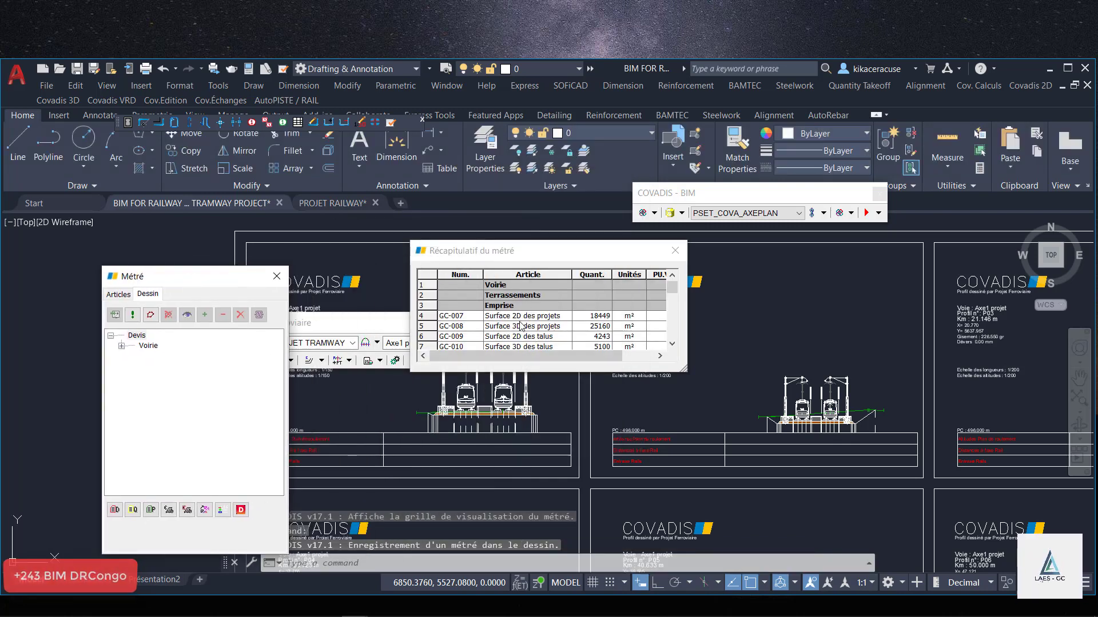
Examine the Récapitulatif du métré down to its last rows, including the unit price and Prix TTC columns.
{"action": "scroll", "coordinate": [520, 322], "scroll_direction": "down", "scroll_amount": 7}
{"action": "scroll", "coordinate": [545, 356], "scroll_direction": "down", "scroll_amount": 2}
{"action": "left_click_drag", "start_coordinate": [535, 355], "coordinate": [607, 366]}
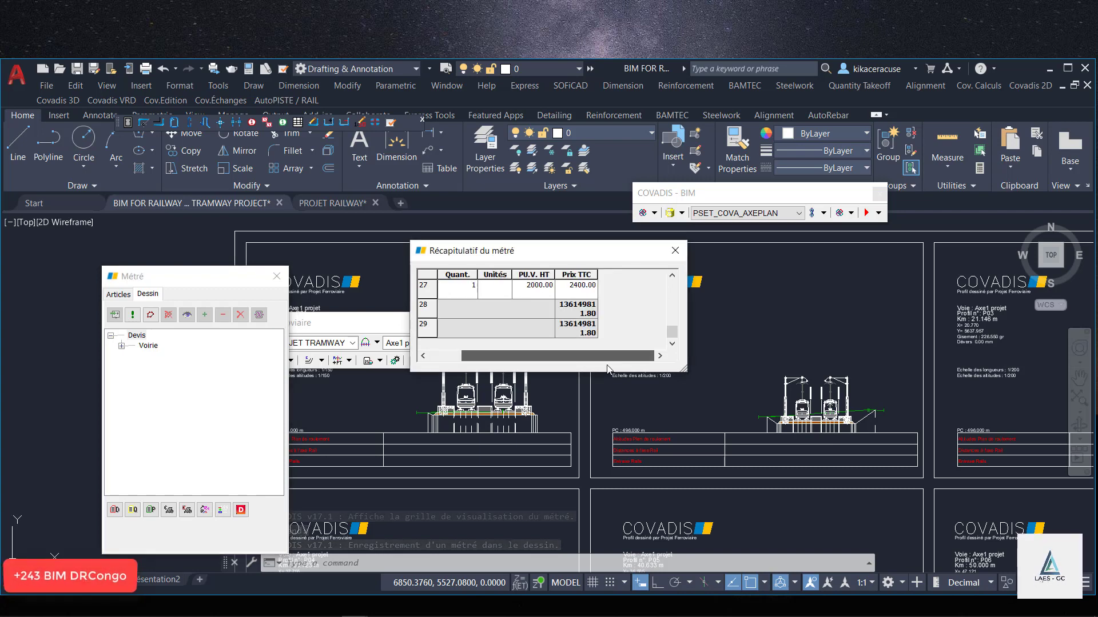
Review the Récapitulatif du métré back up to the Emprise articles and their quantities, and close the estimate windows.
{"action": "scroll", "coordinate": [614, 320], "scroll_direction": "up", "scroll_amount": 4}
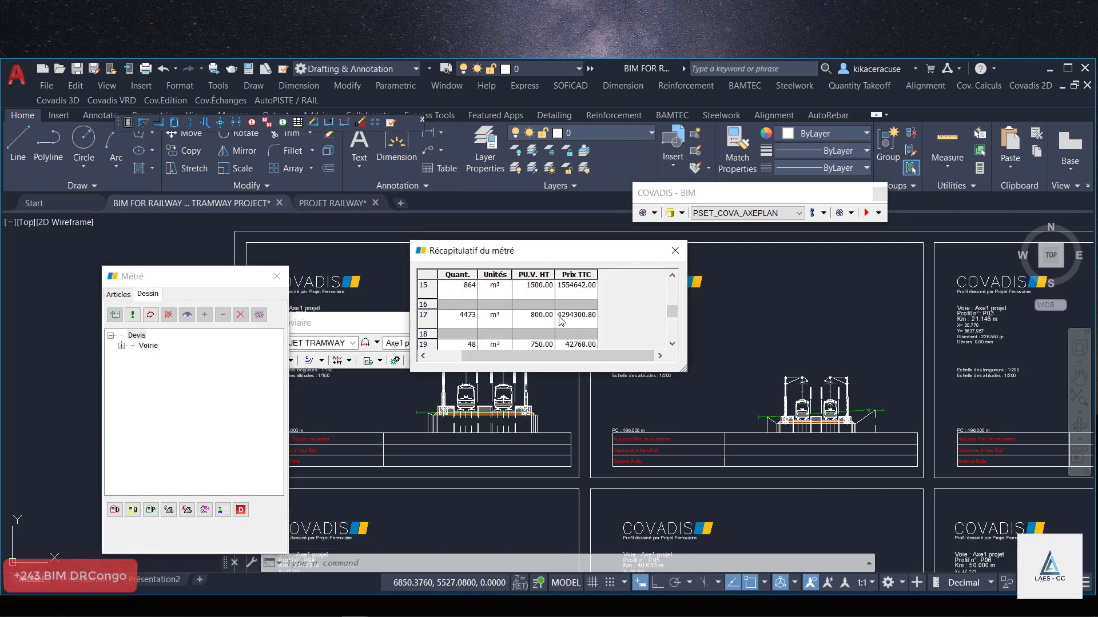
{"action": "scroll", "coordinate": [561, 321], "scroll_direction": "up", "scroll_amount": 4}
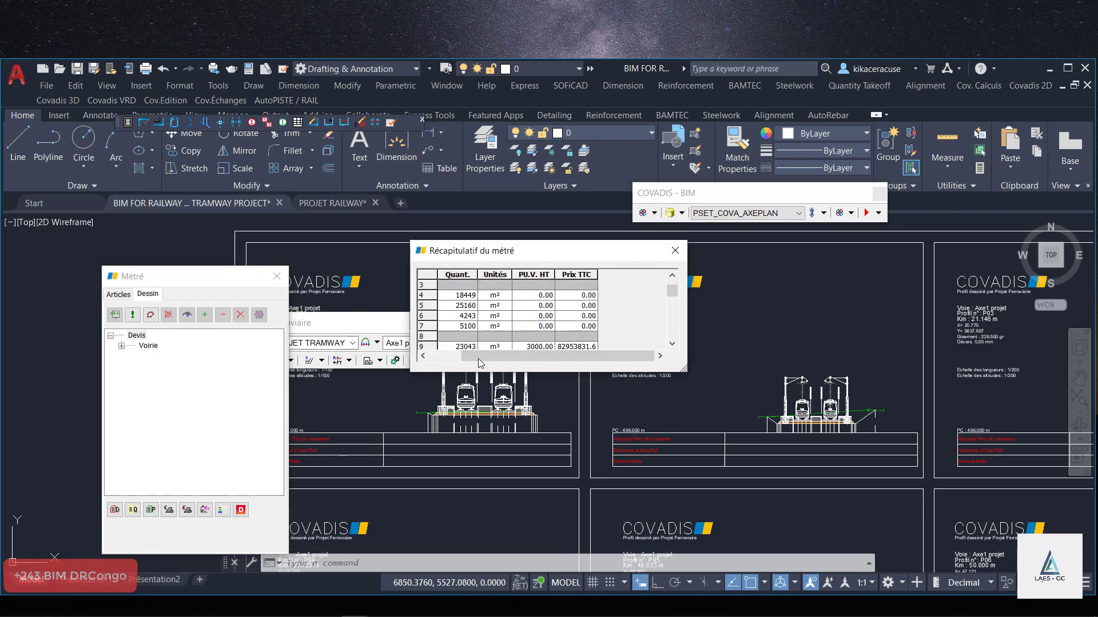
{"action": "left_click_drag", "start_coordinate": [480, 360], "coordinate": [447, 364]}
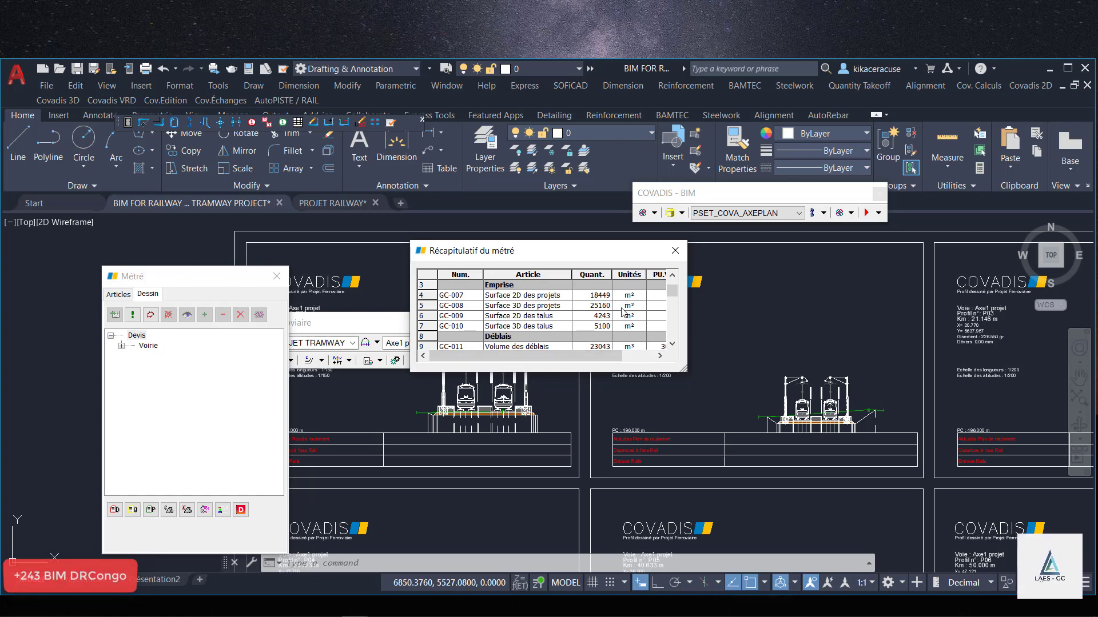
{"action": "left_click", "coordinate": [277, 279]}
{"action": "left_click", "coordinate": [561, 323]}
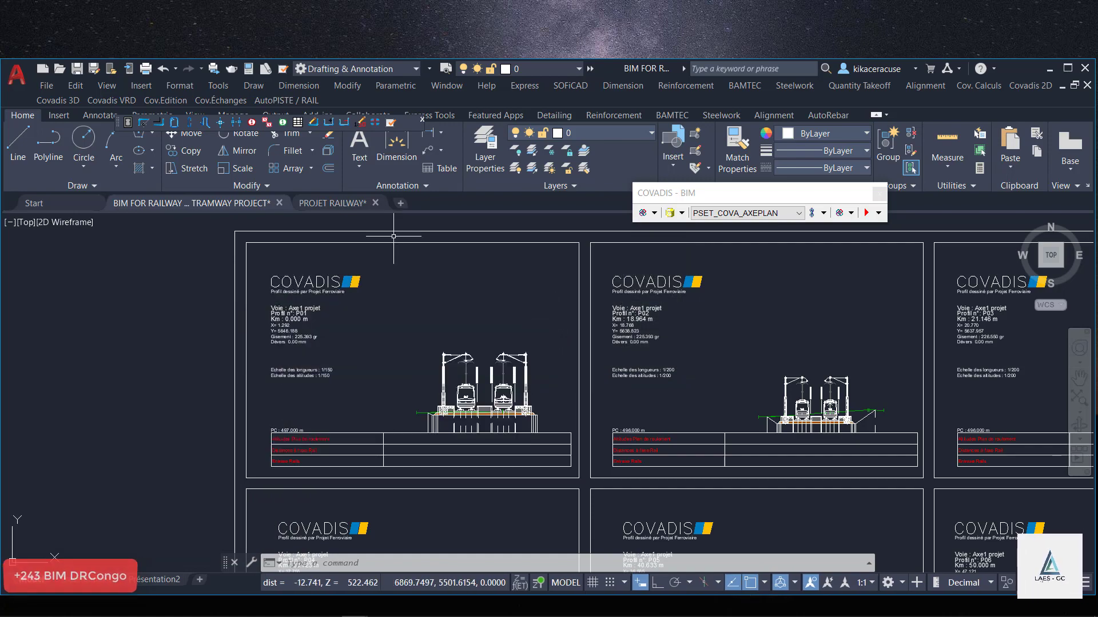
Show the PROJET RAILWAY drawing in a maximized window without the COVADIS - BIM toolbar and examine the cross-sections around profile P37.
{"action": "left_click", "coordinate": [333, 204]}
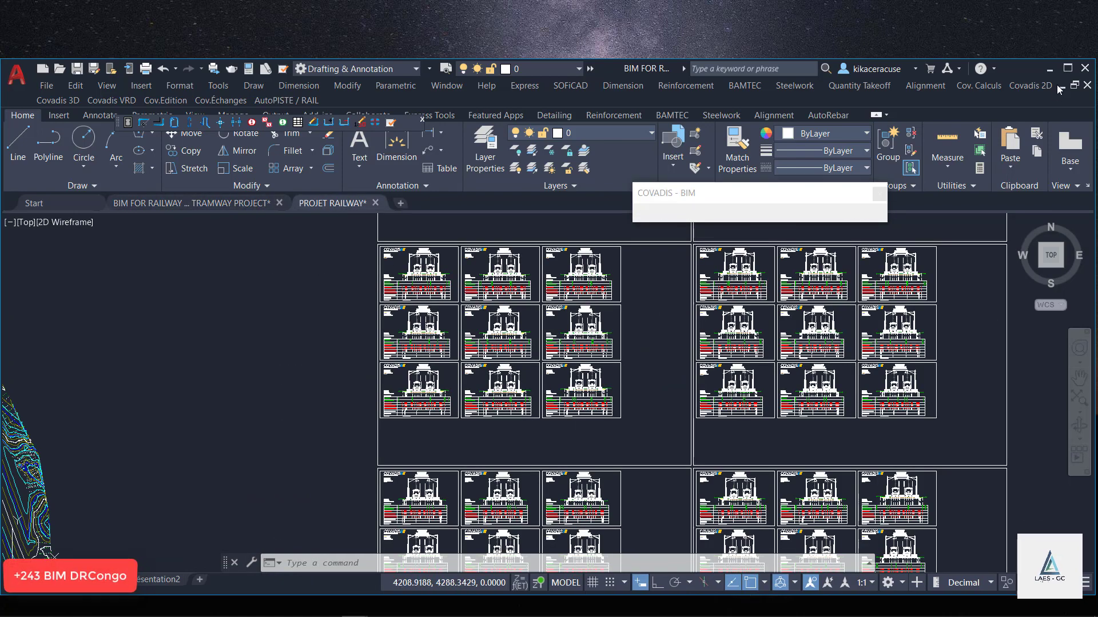
{"action": "left_click", "coordinate": [1067, 68]}
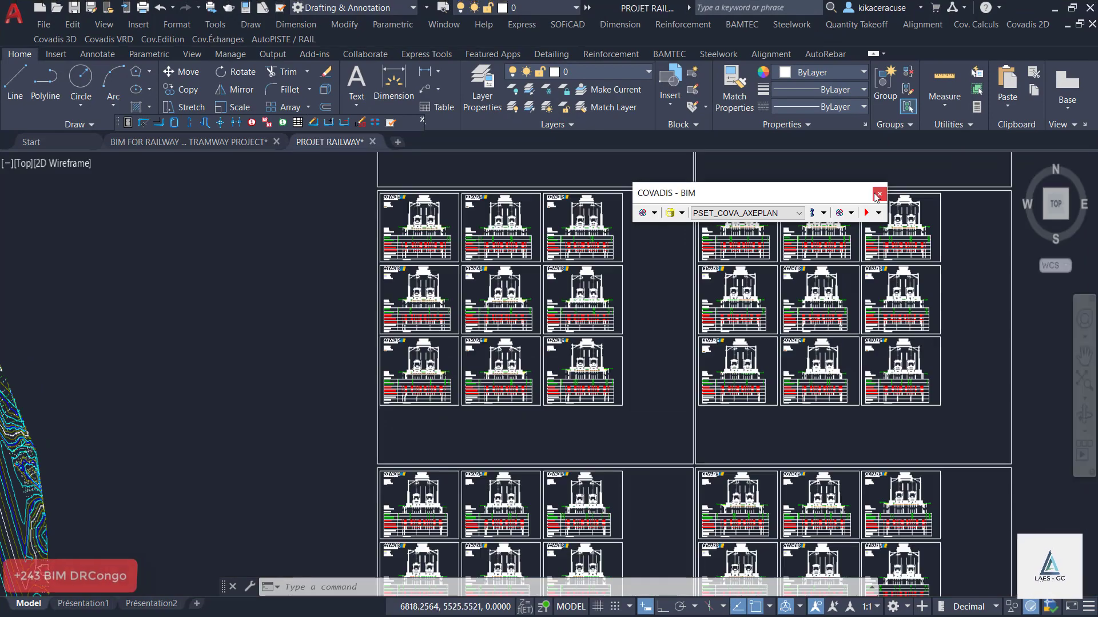
{"action": "left_click", "coordinate": [880, 193]}
{"action": "scroll", "coordinate": [376, 213], "scroll_direction": "up", "scroll_amount": 6}
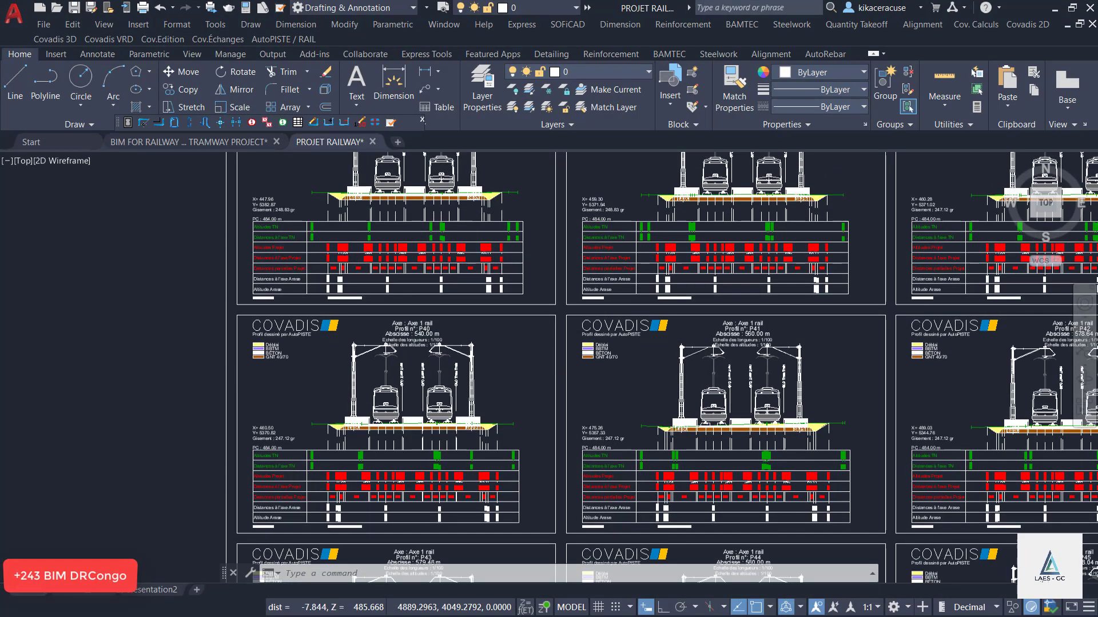
{"action": "scroll", "coordinate": [294, 205], "scroll_direction": "up", "scroll_amount": 8}
{"action": "scroll", "coordinate": [408, 328], "scroll_direction": "down", "scroll_amount": 8}
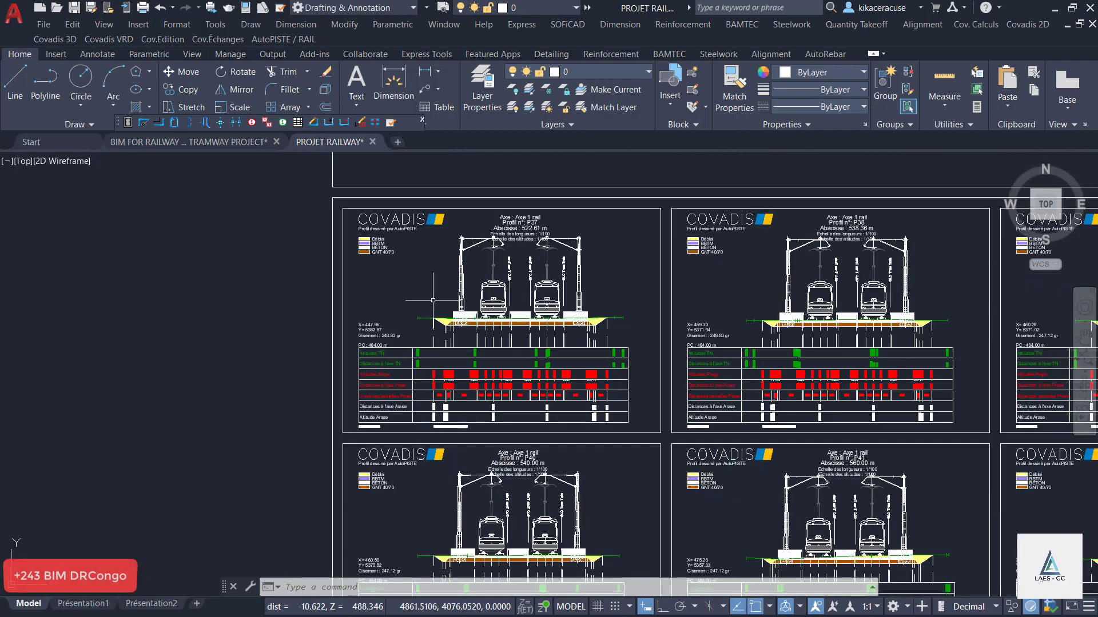
{"action": "mouse_move", "coordinate": [433, 299]}
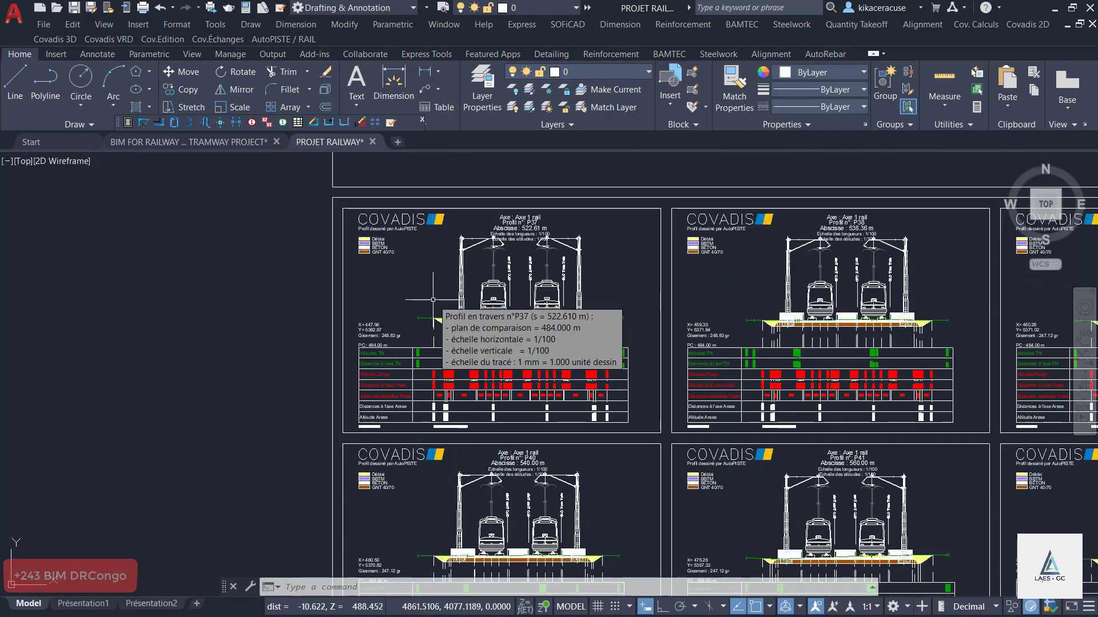